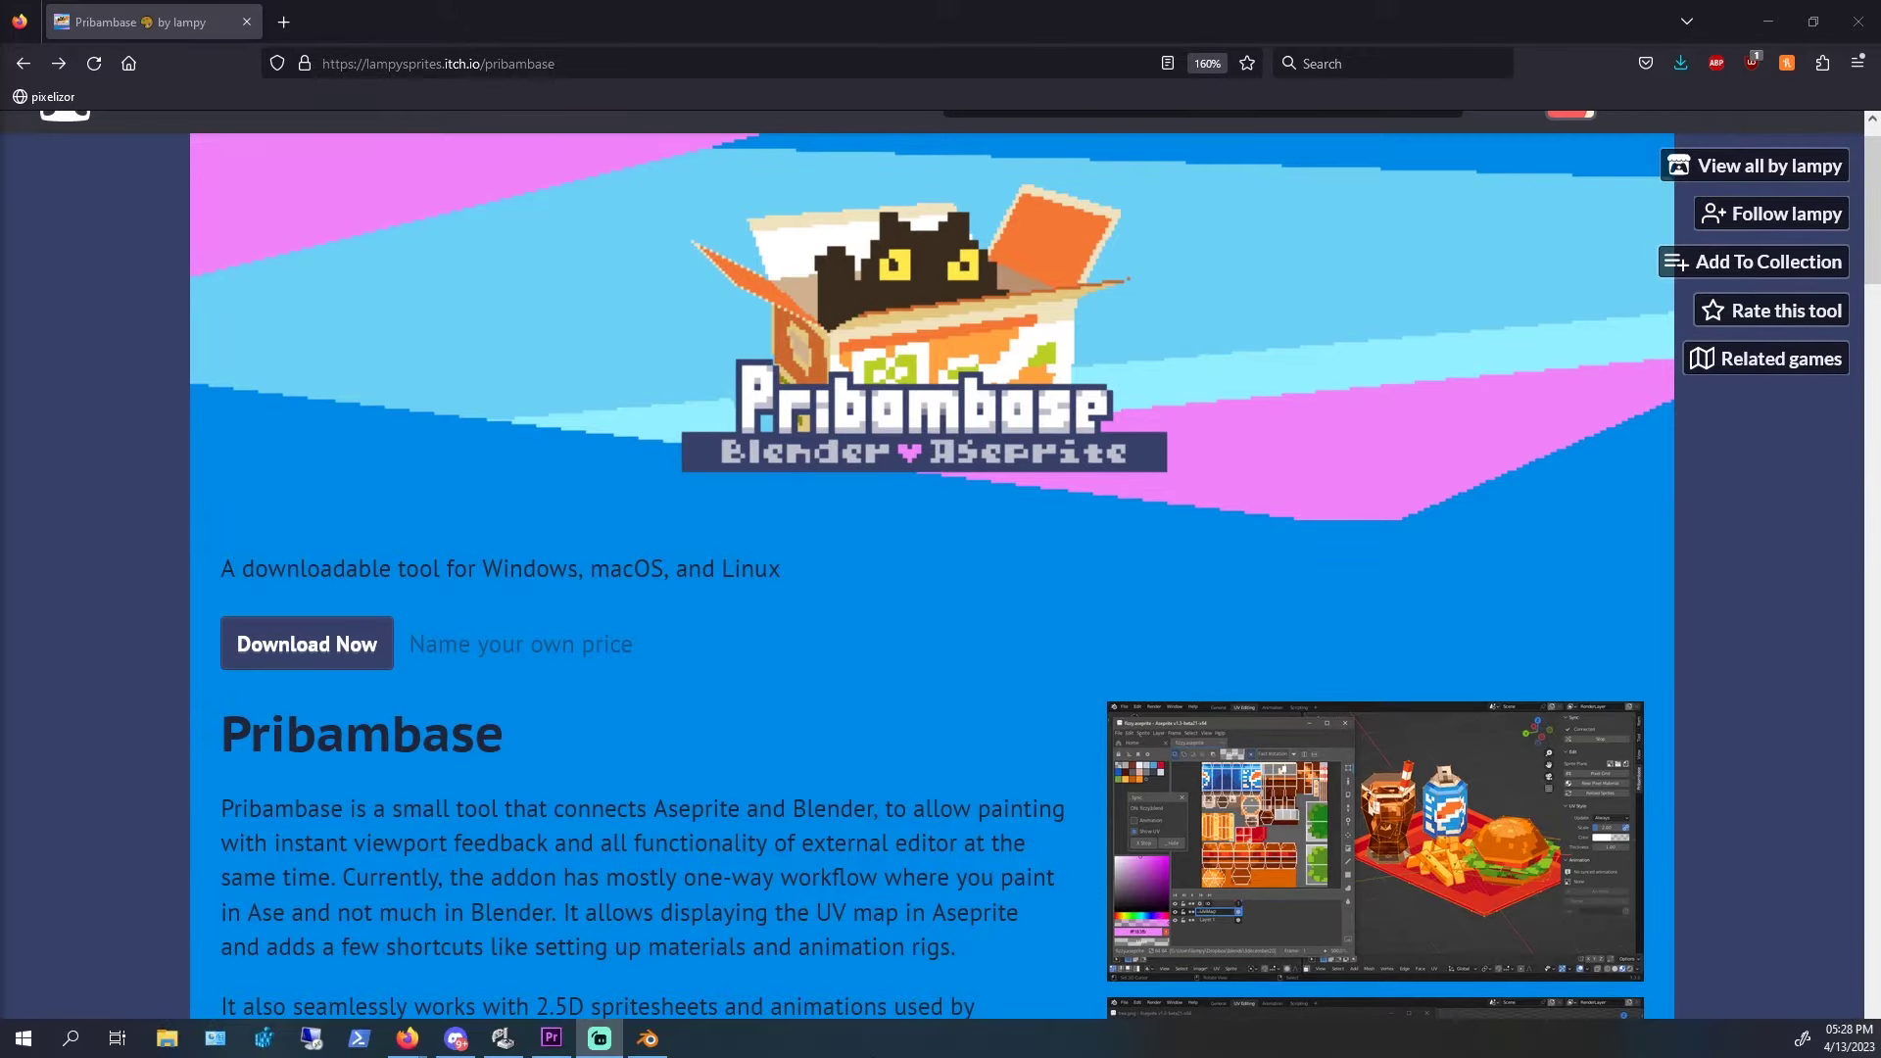
- Open the Windows Magnifier and widen its window over the web page
click(23, 1038)
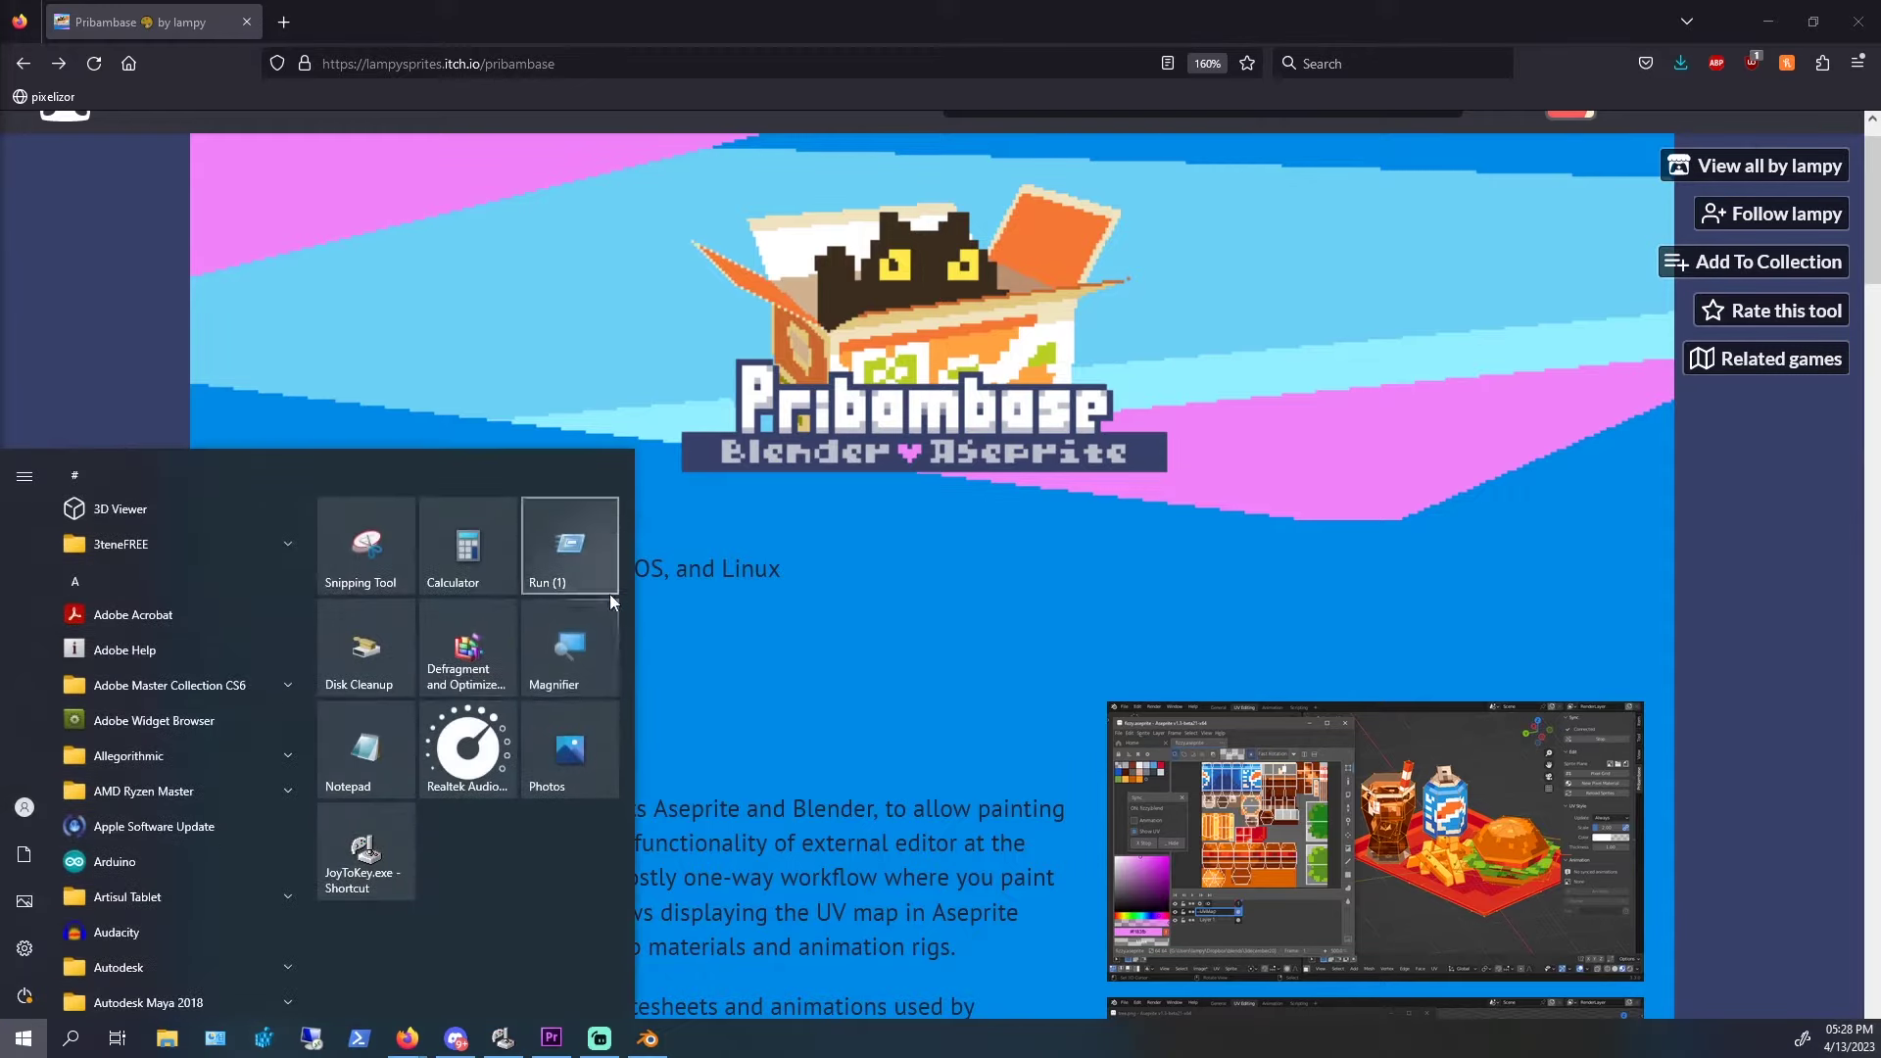
click(556, 658)
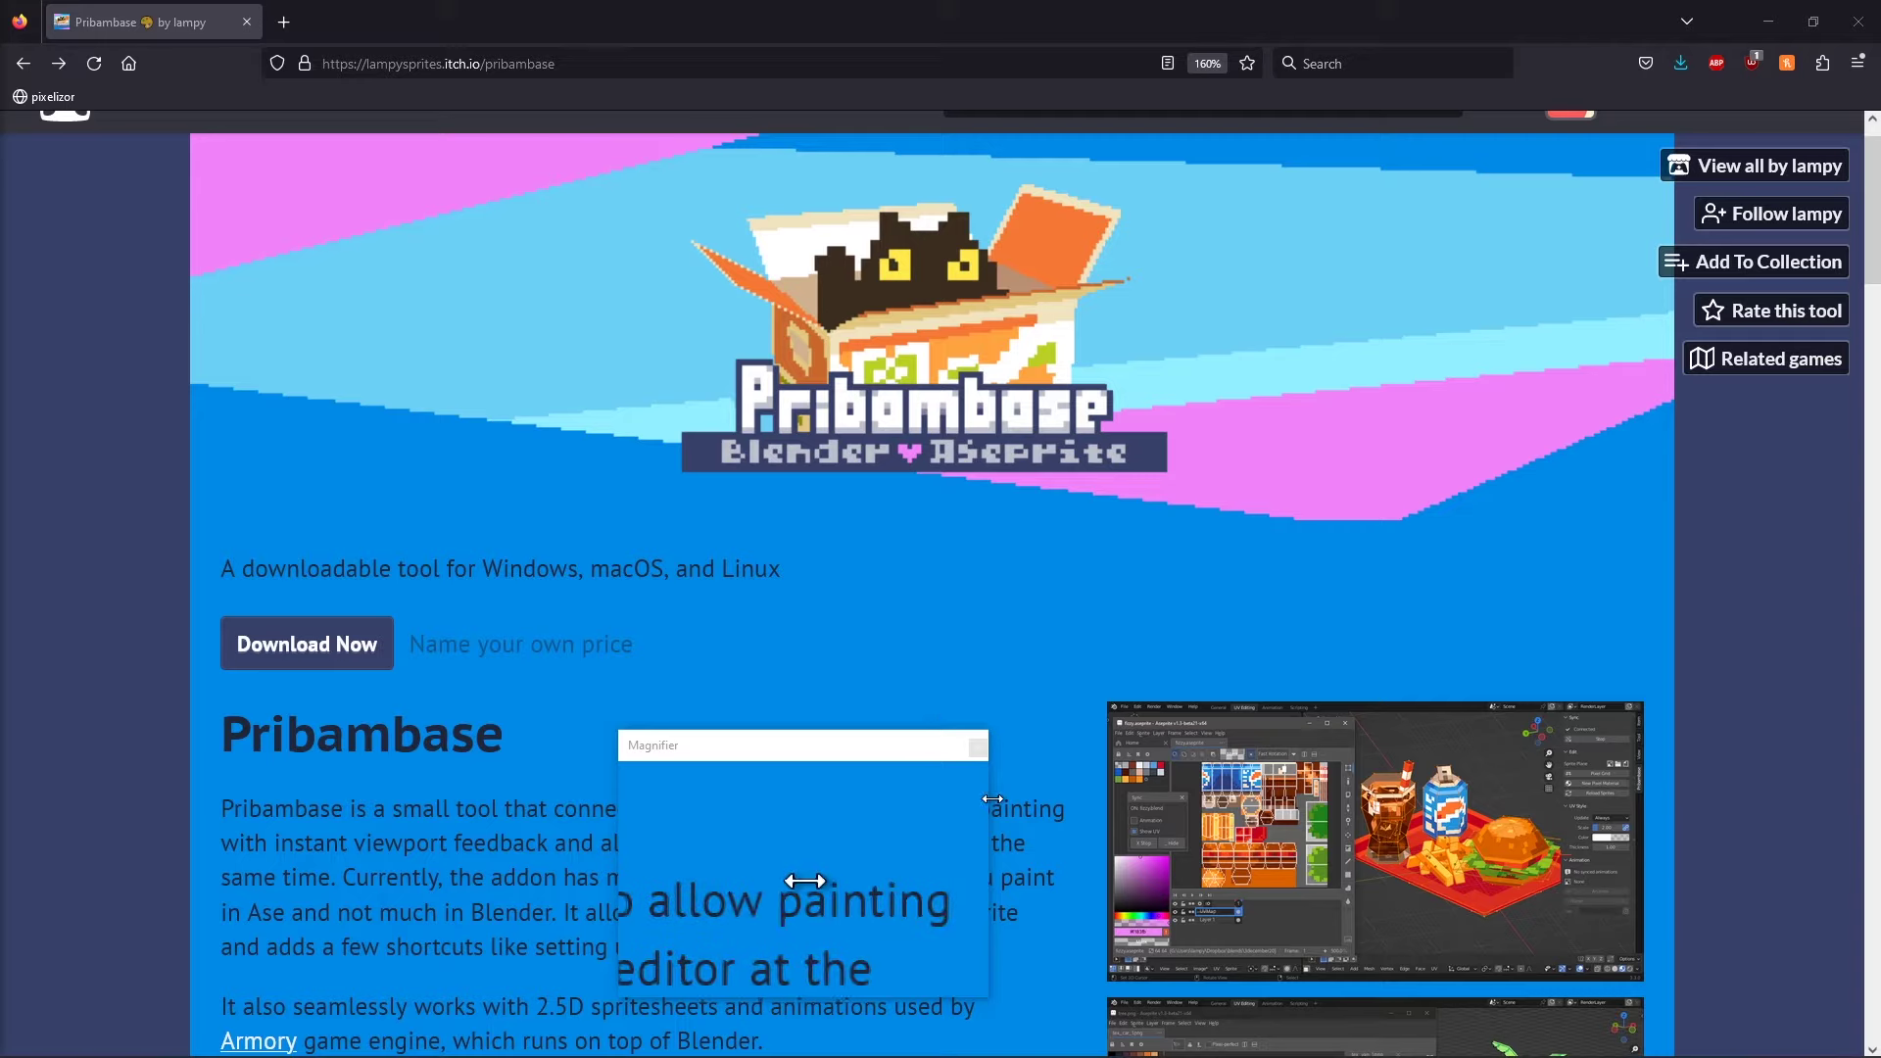
drag(992, 795, 1242, 793)
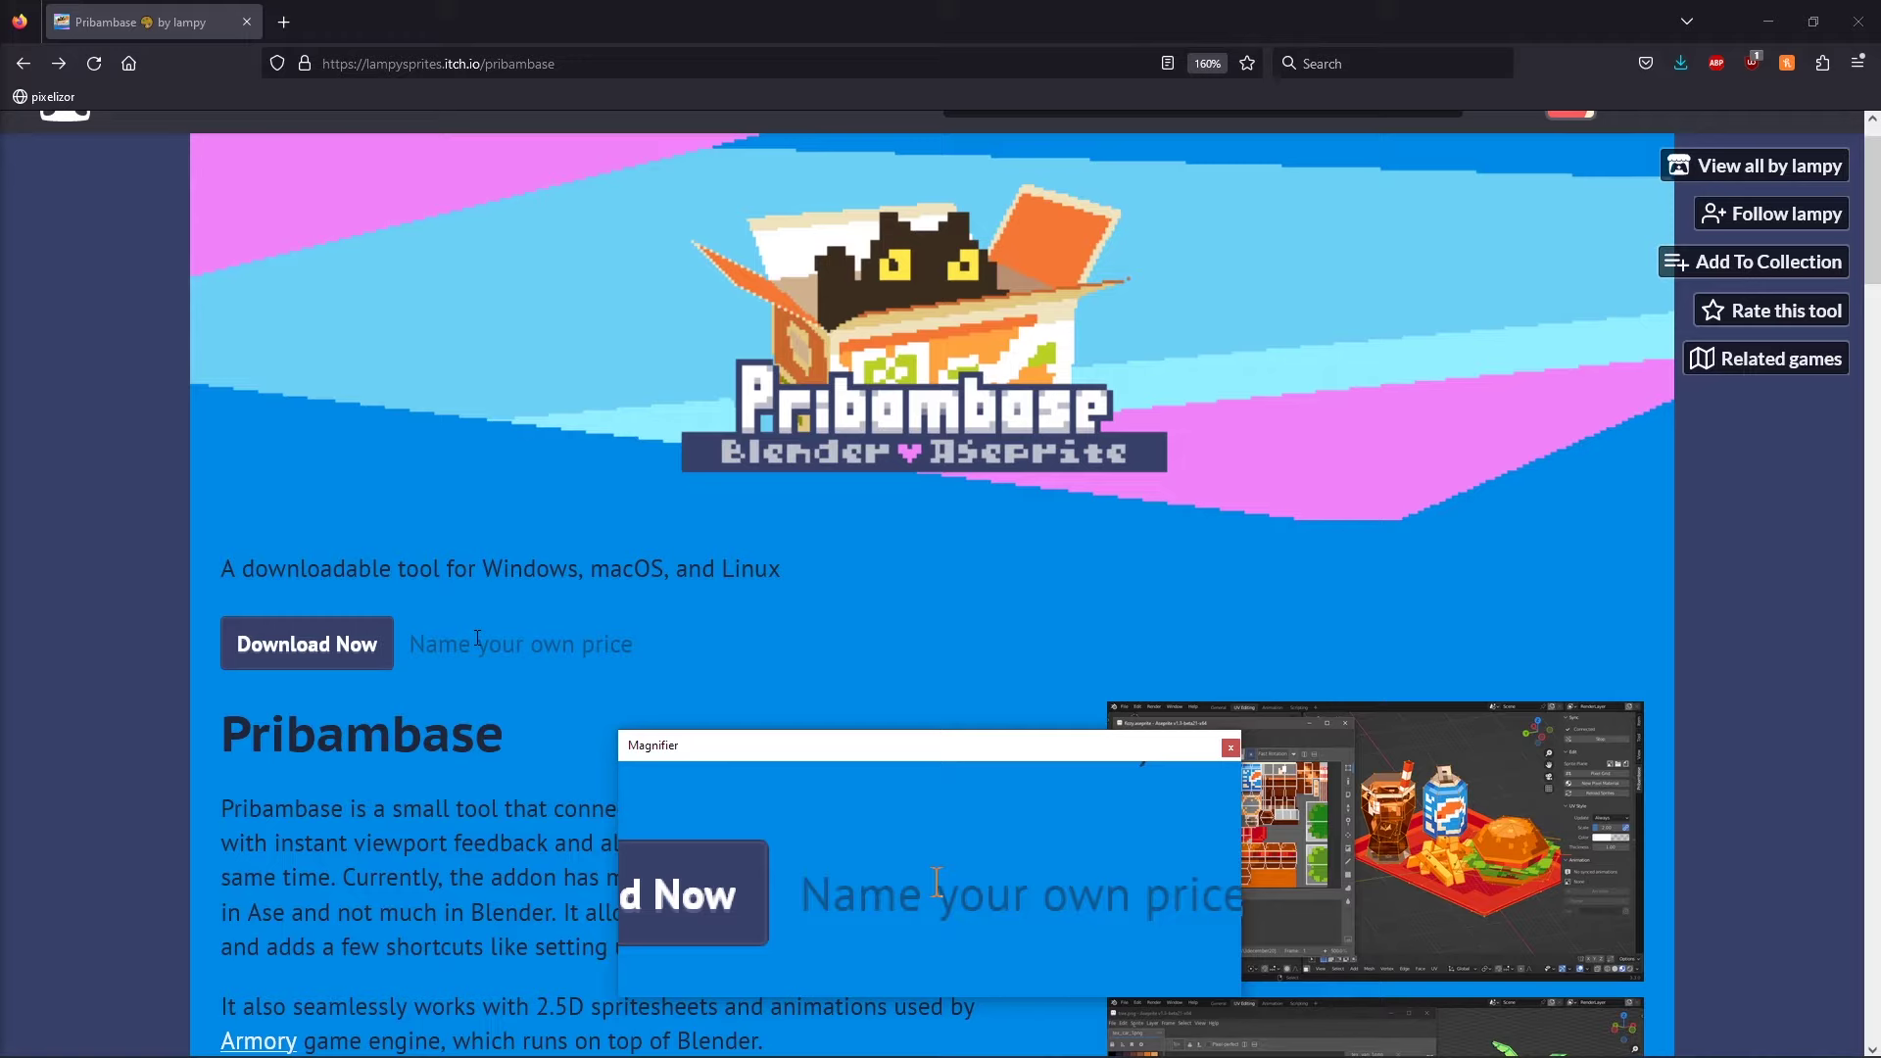
- Go to the Pribambase download list without paying and find the pribambase-blender-windows.zip file
click(333, 666)
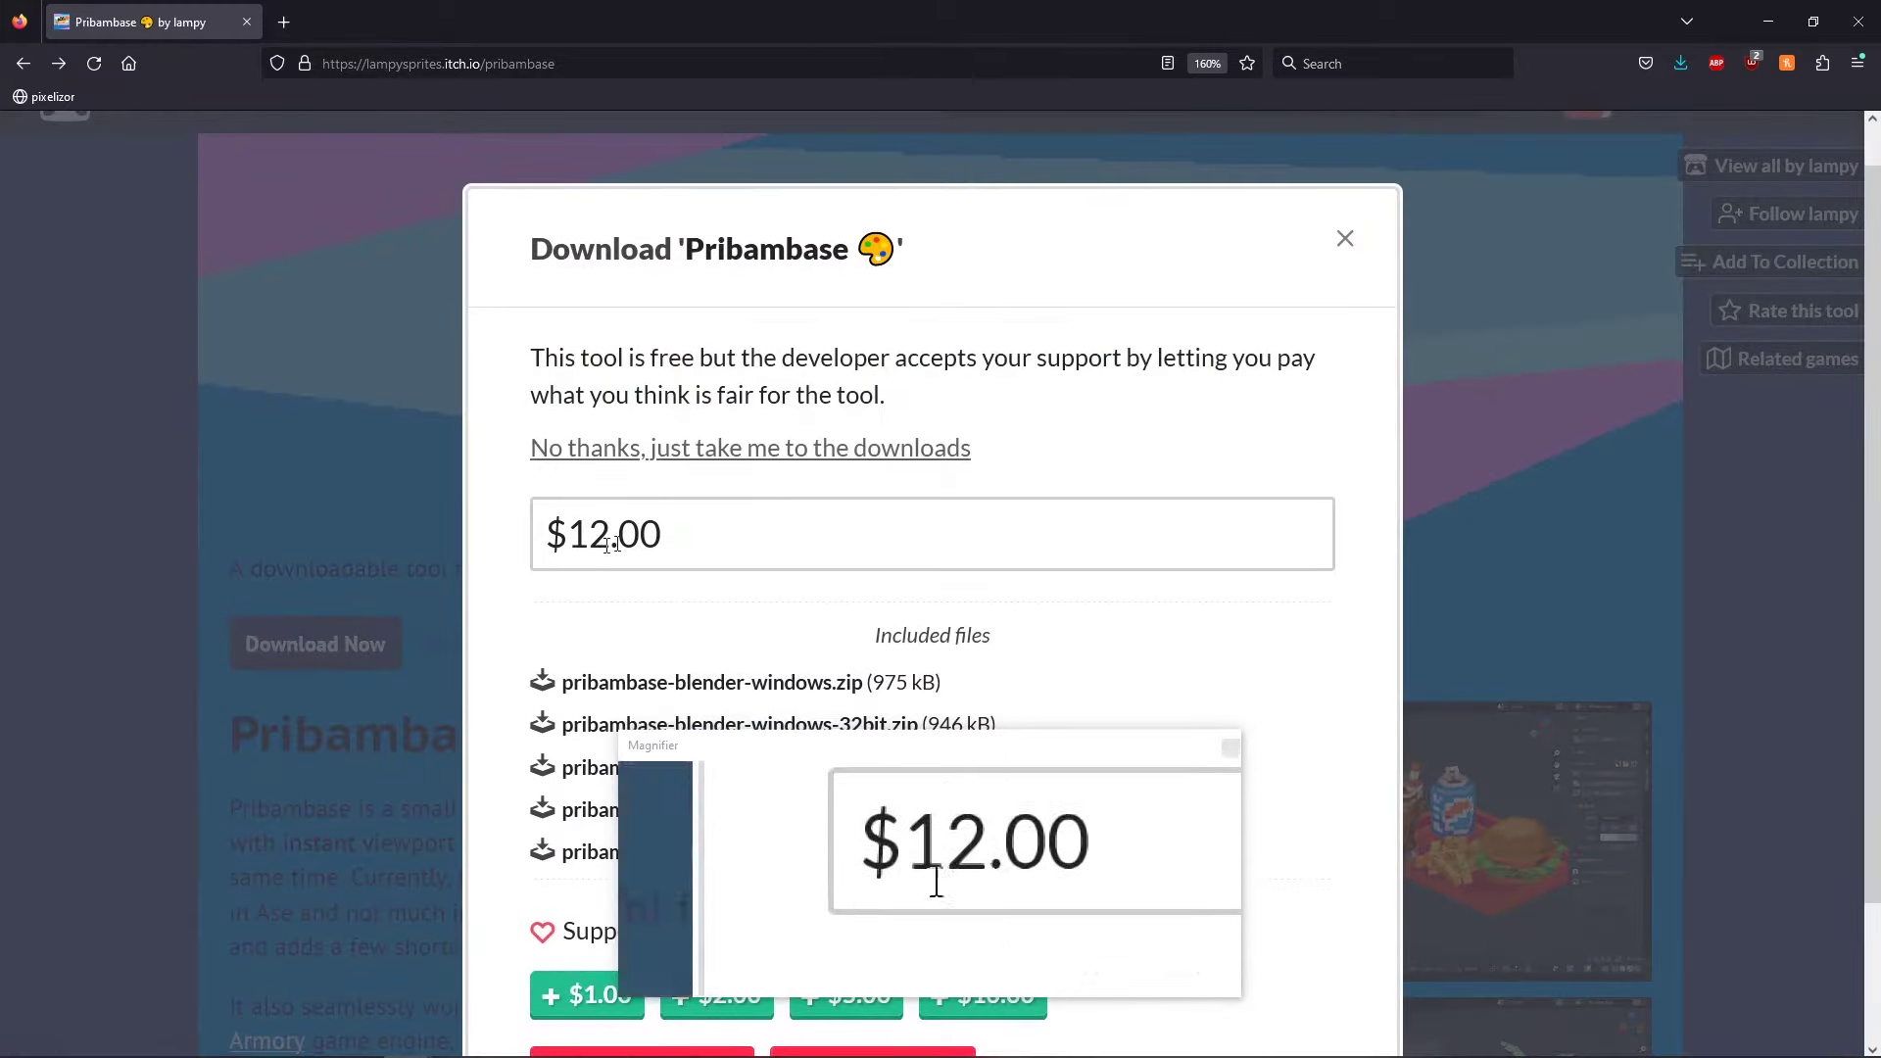
click(637, 448)
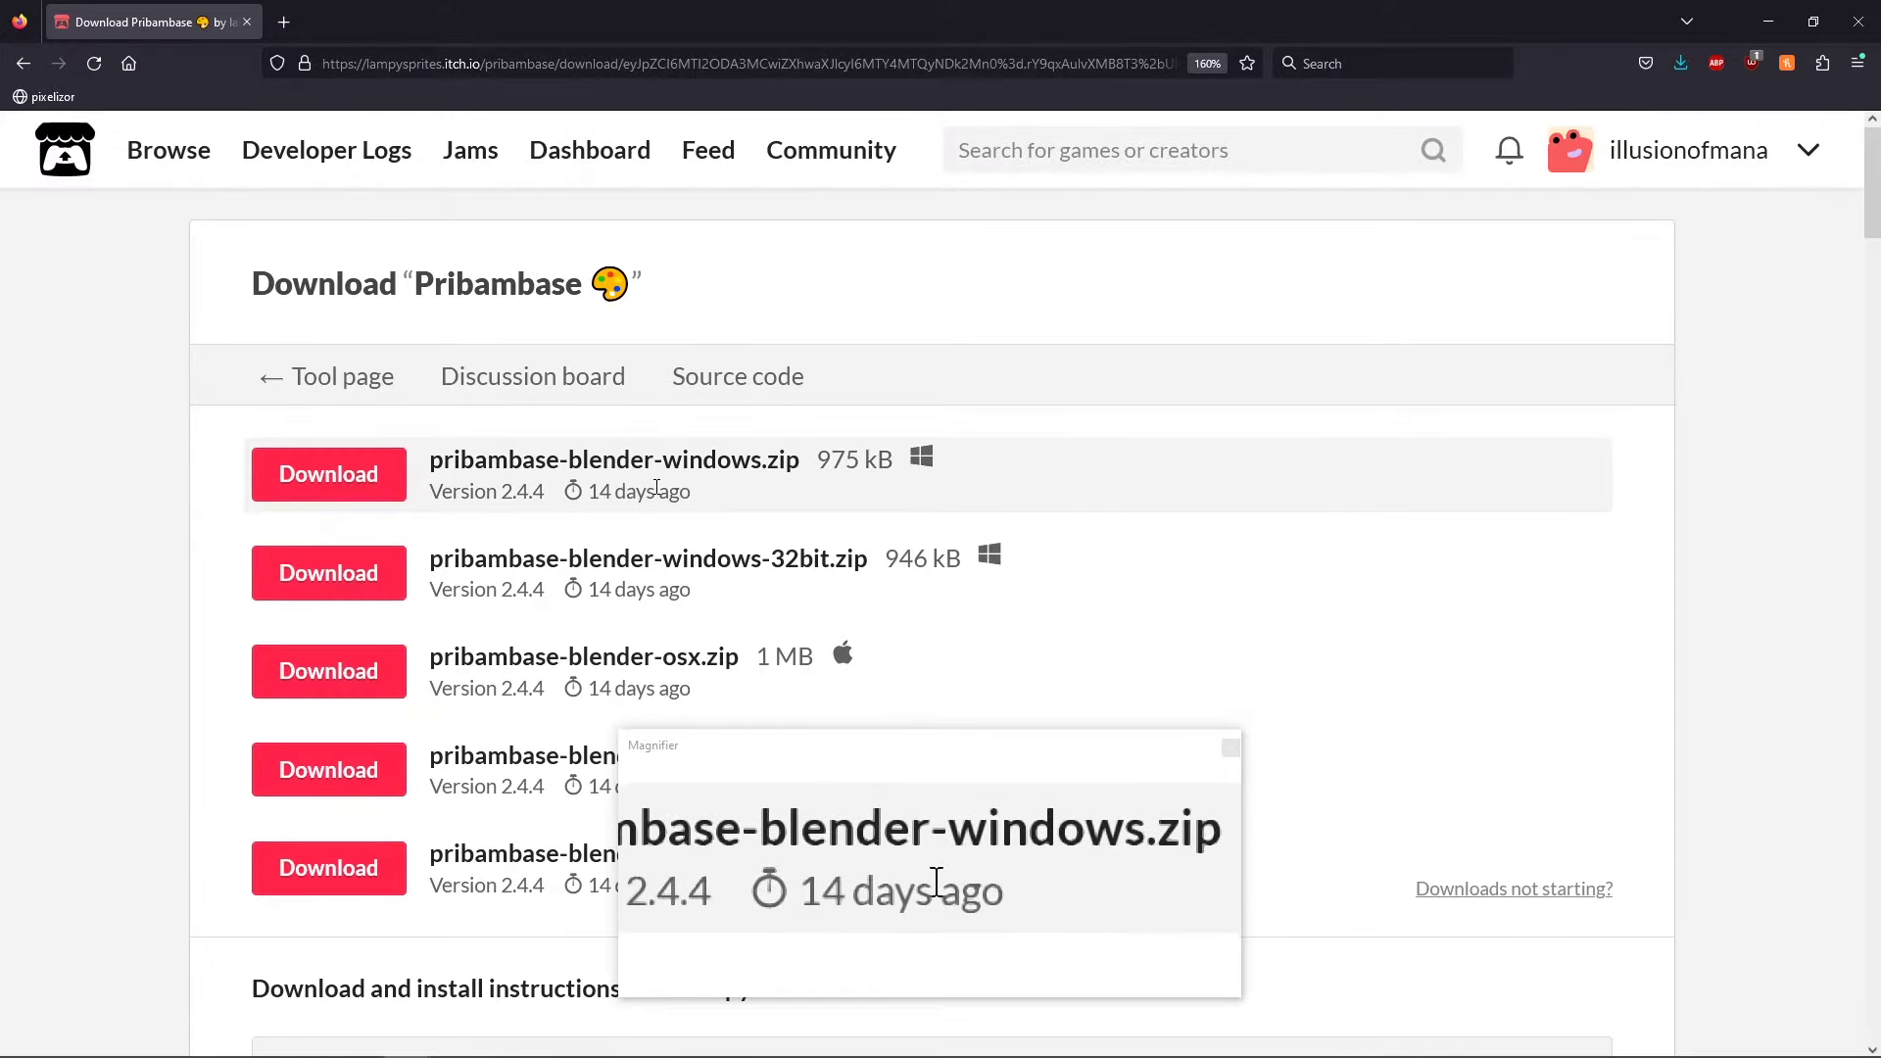
mouse_move(655, 490)
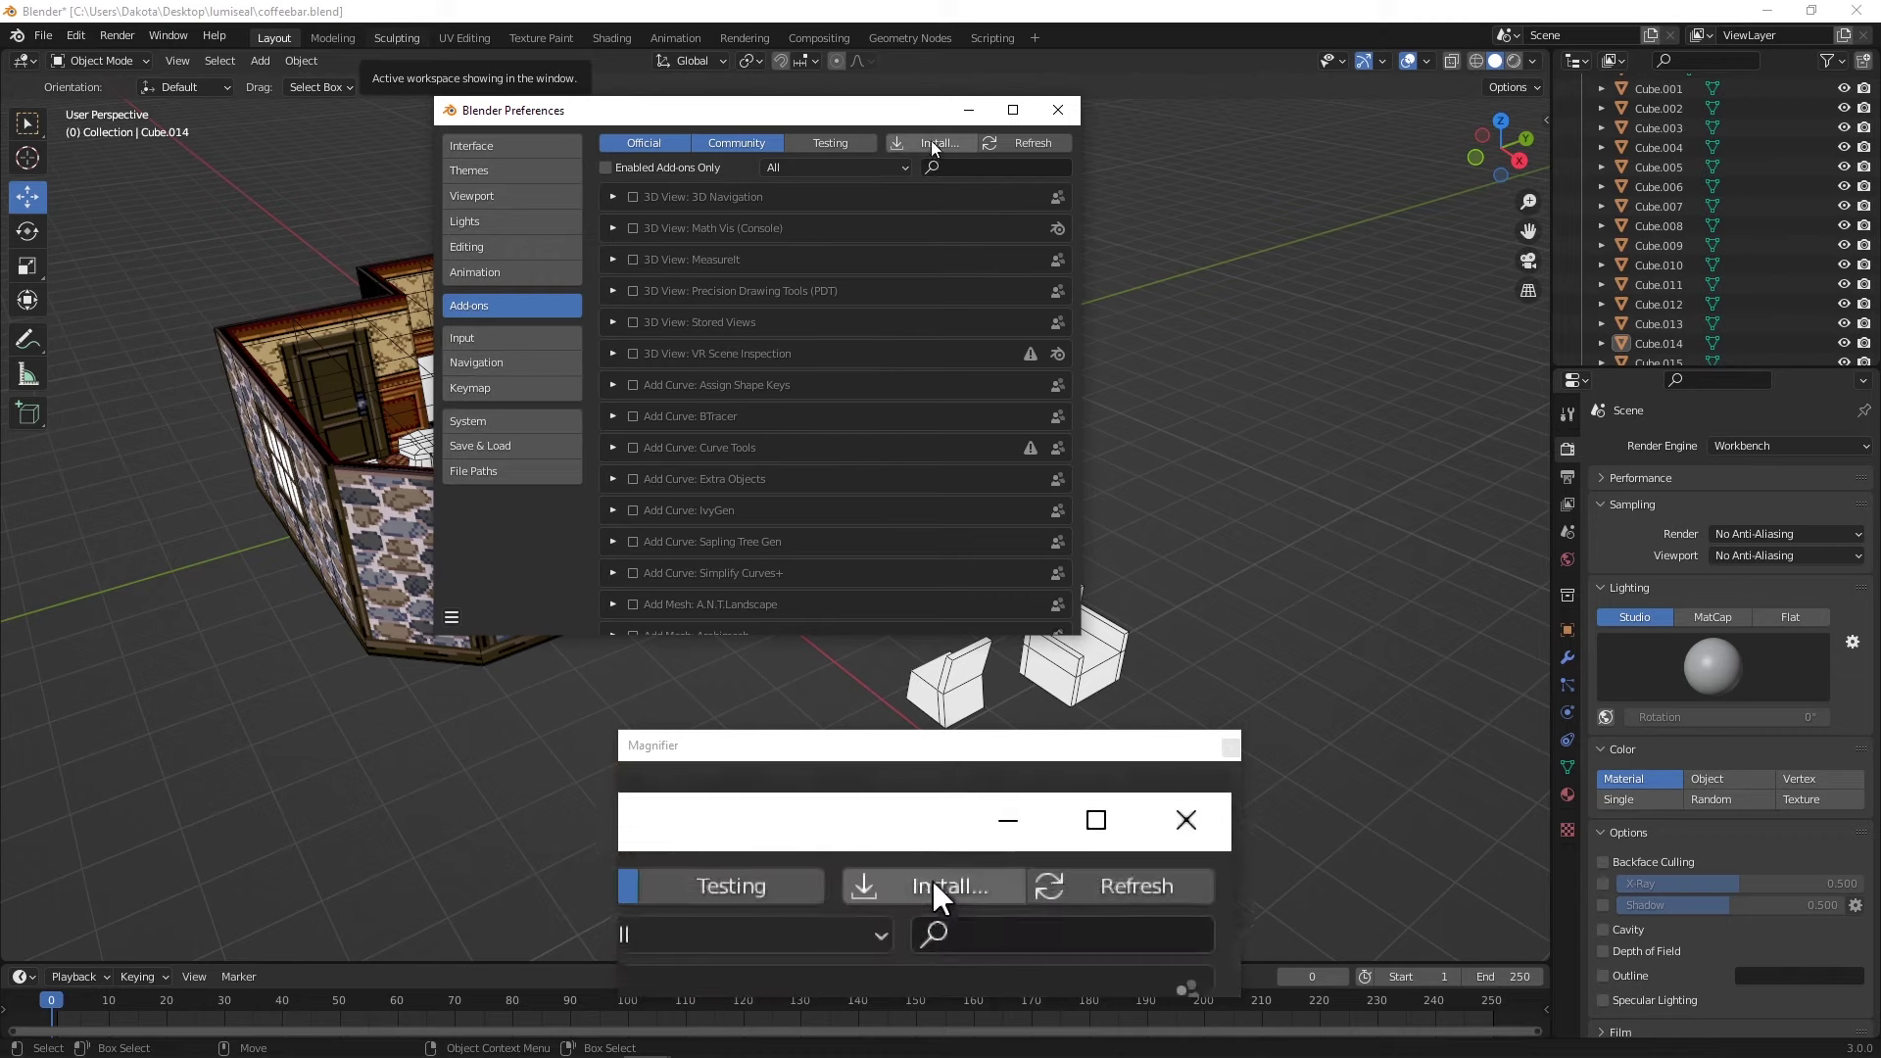
- In Blender, install the add-on from pribambase-blender-windows.zip in the Desktop folder
click(932, 145)
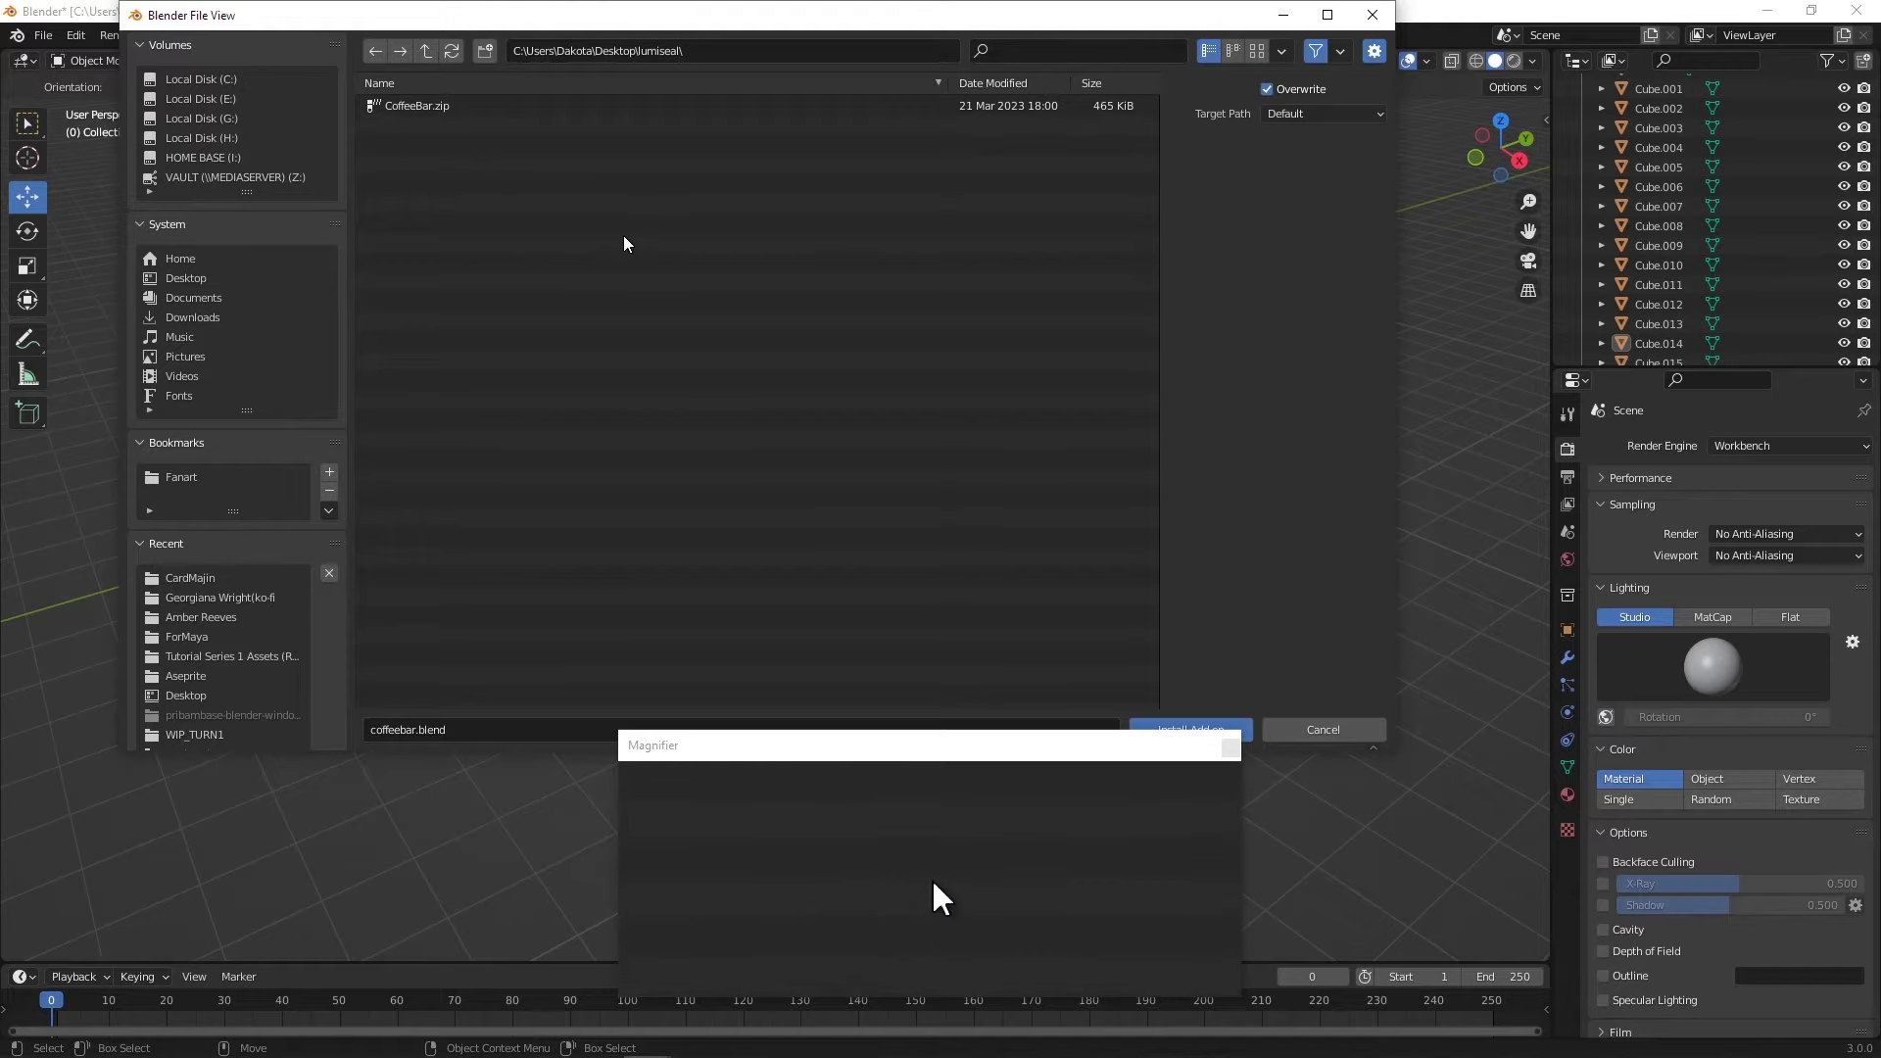
click(431, 52)
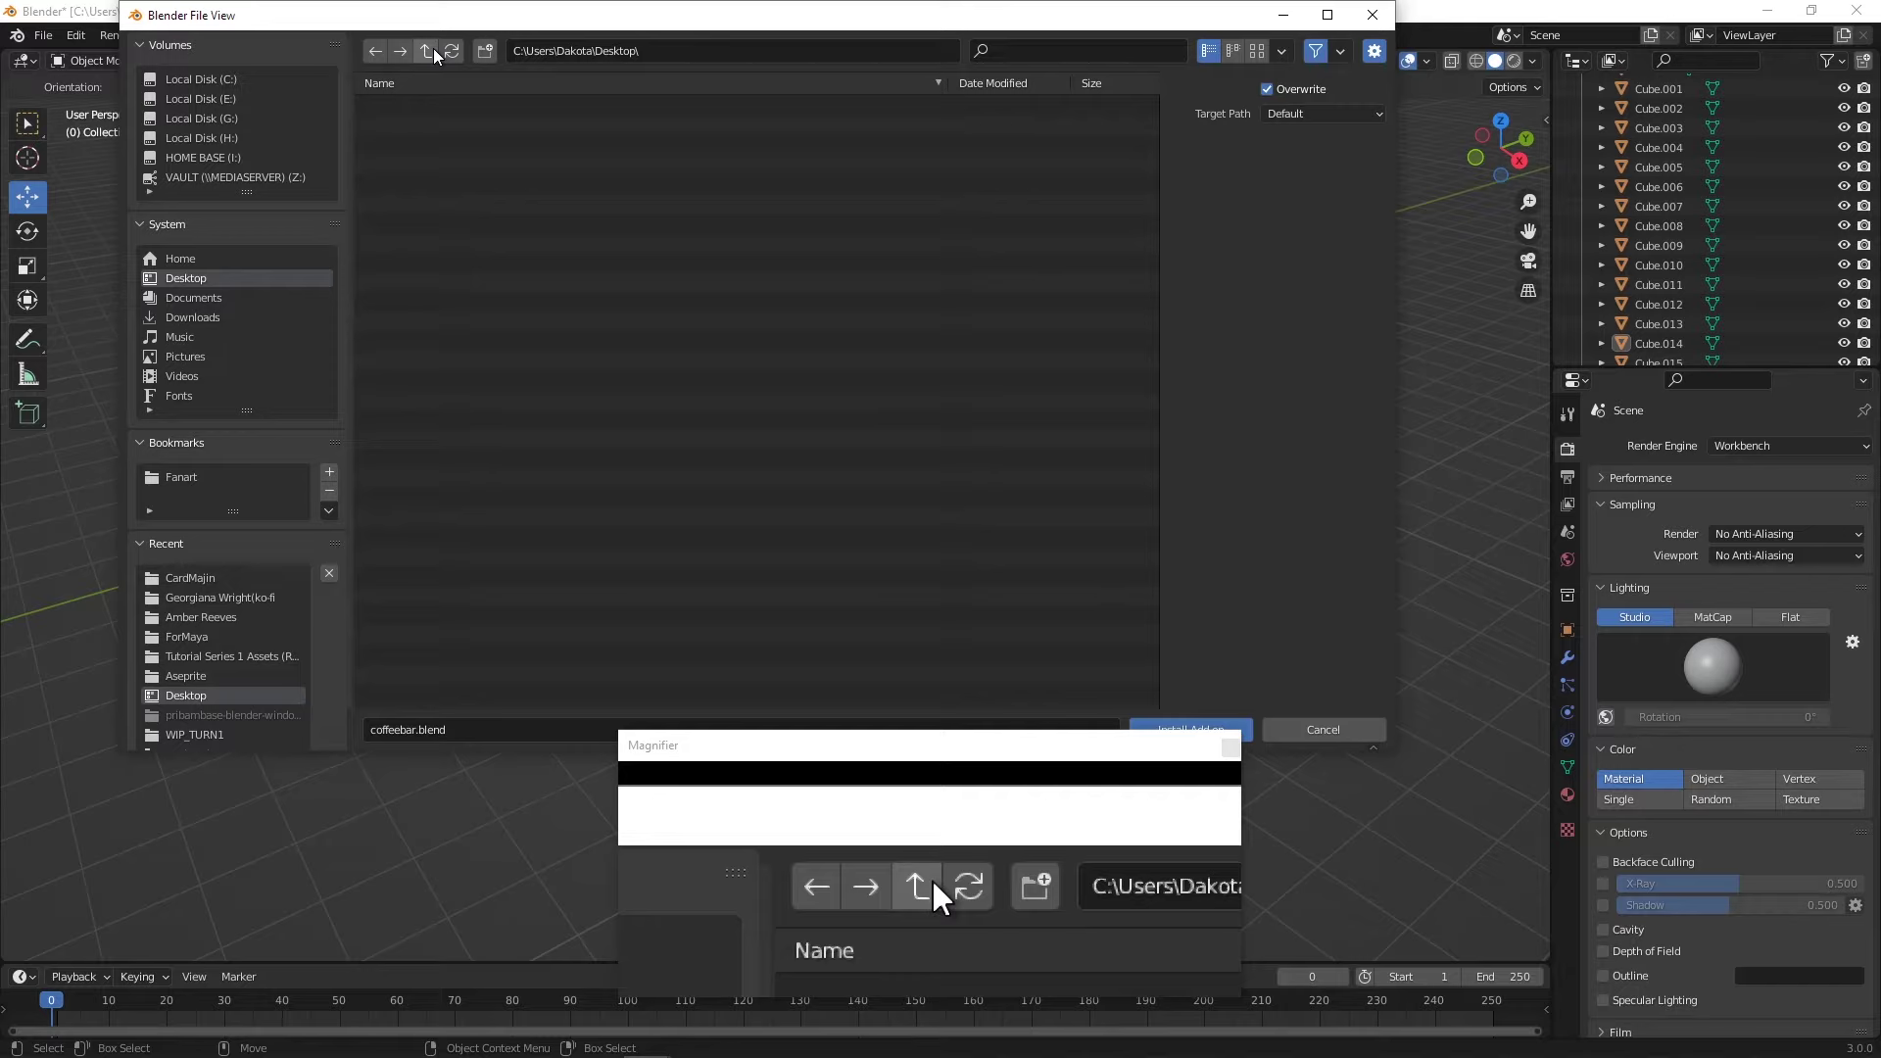
scroll(545, 229, down, 10)
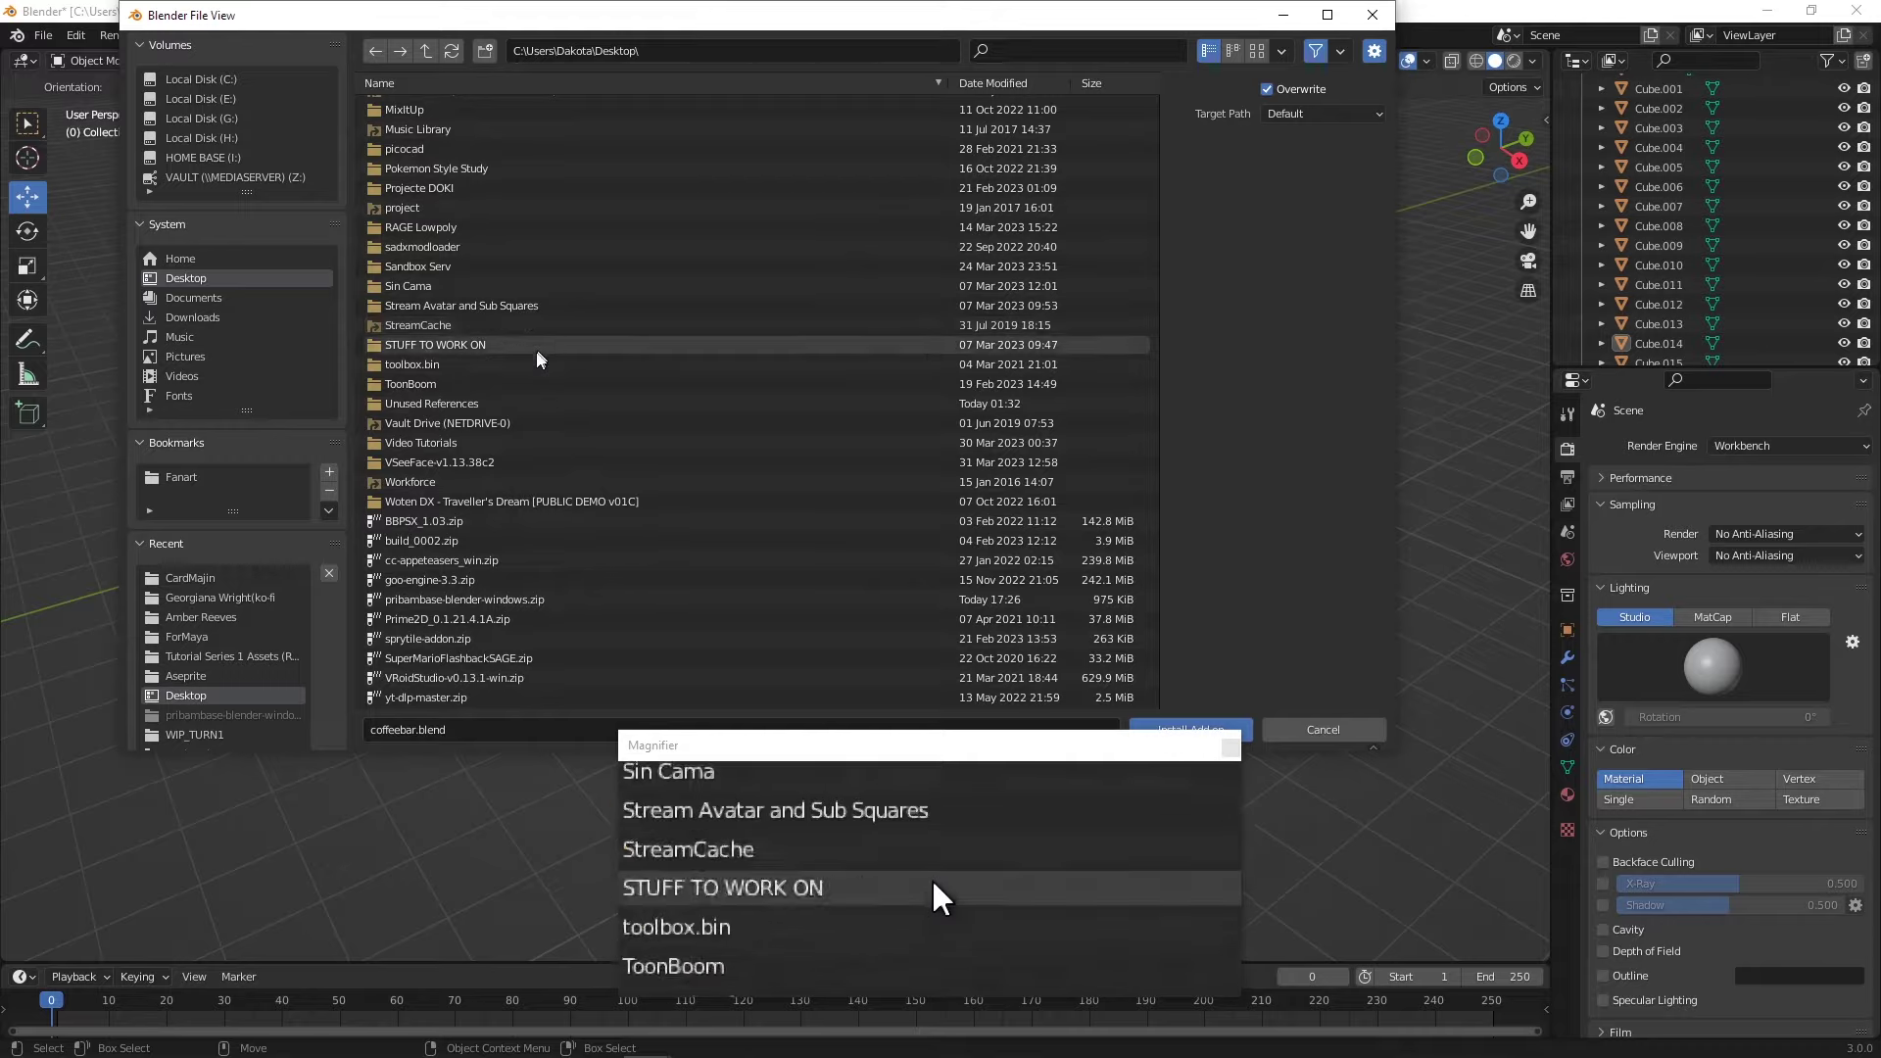
click(471, 600)
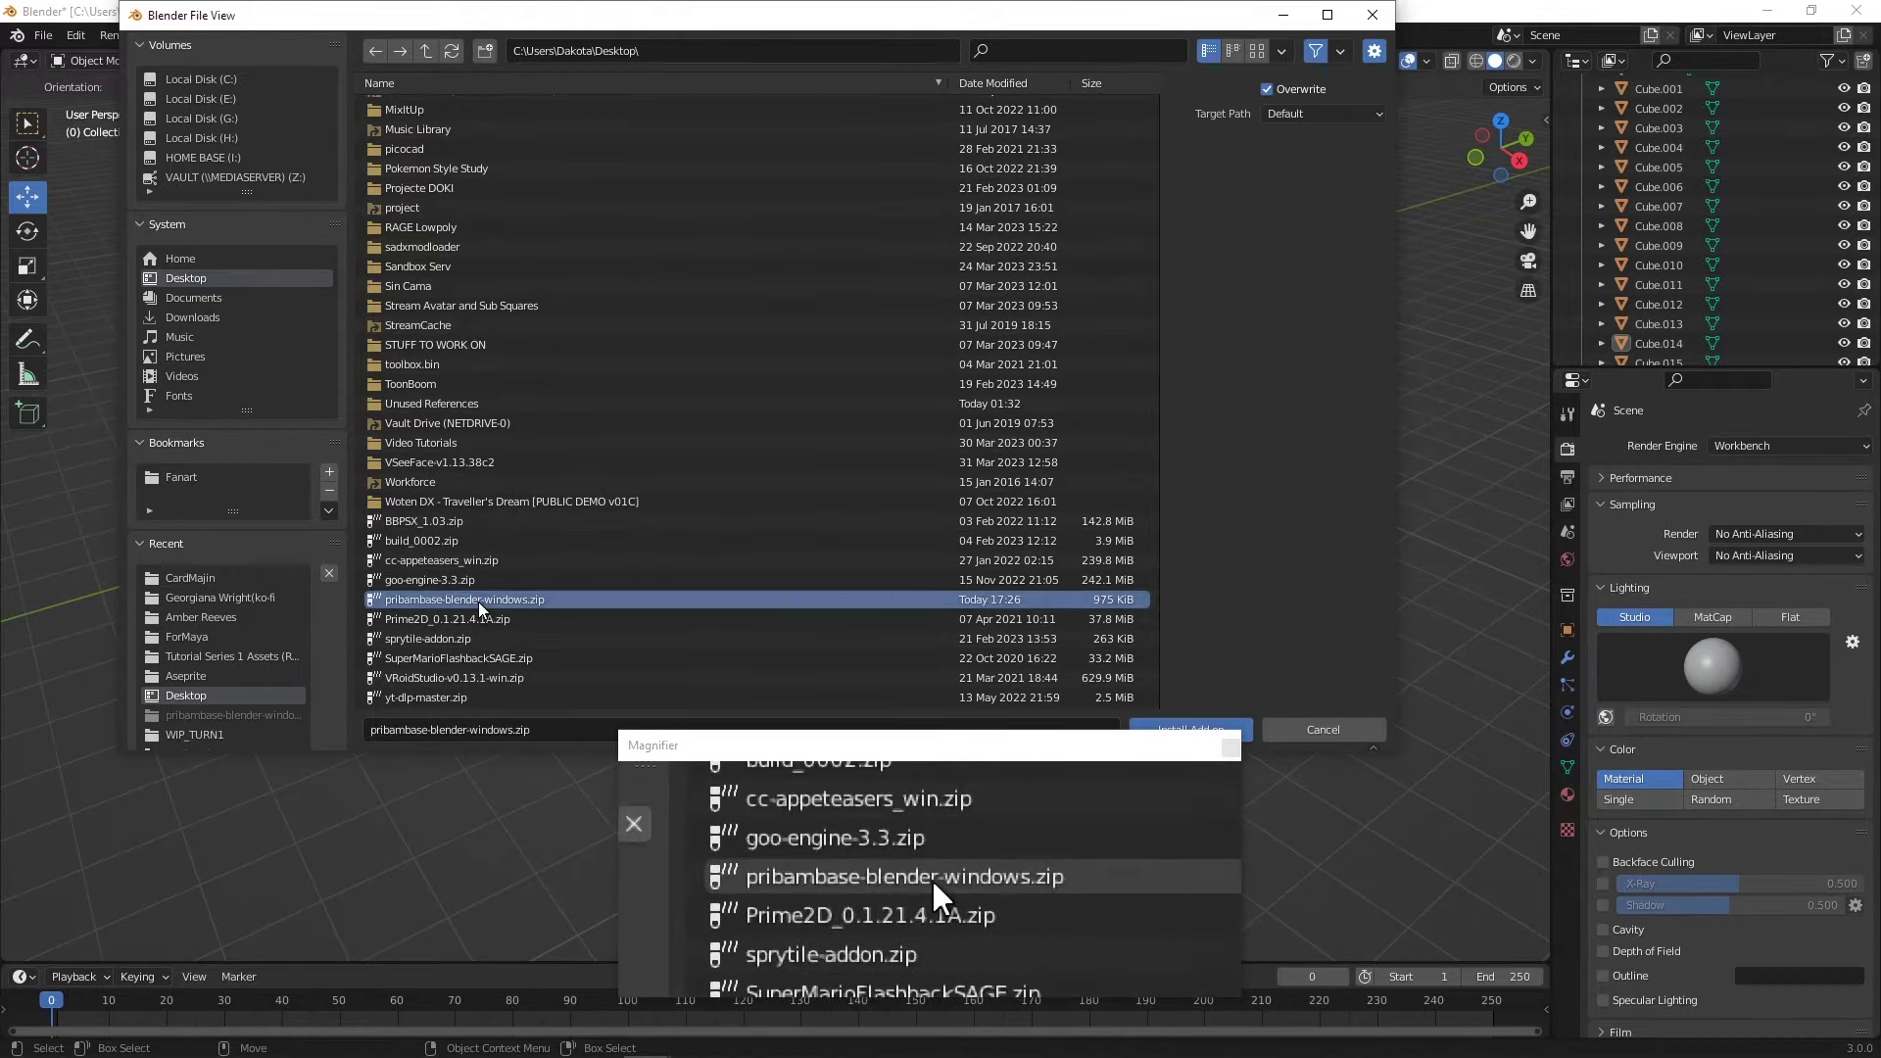
click(1196, 733)
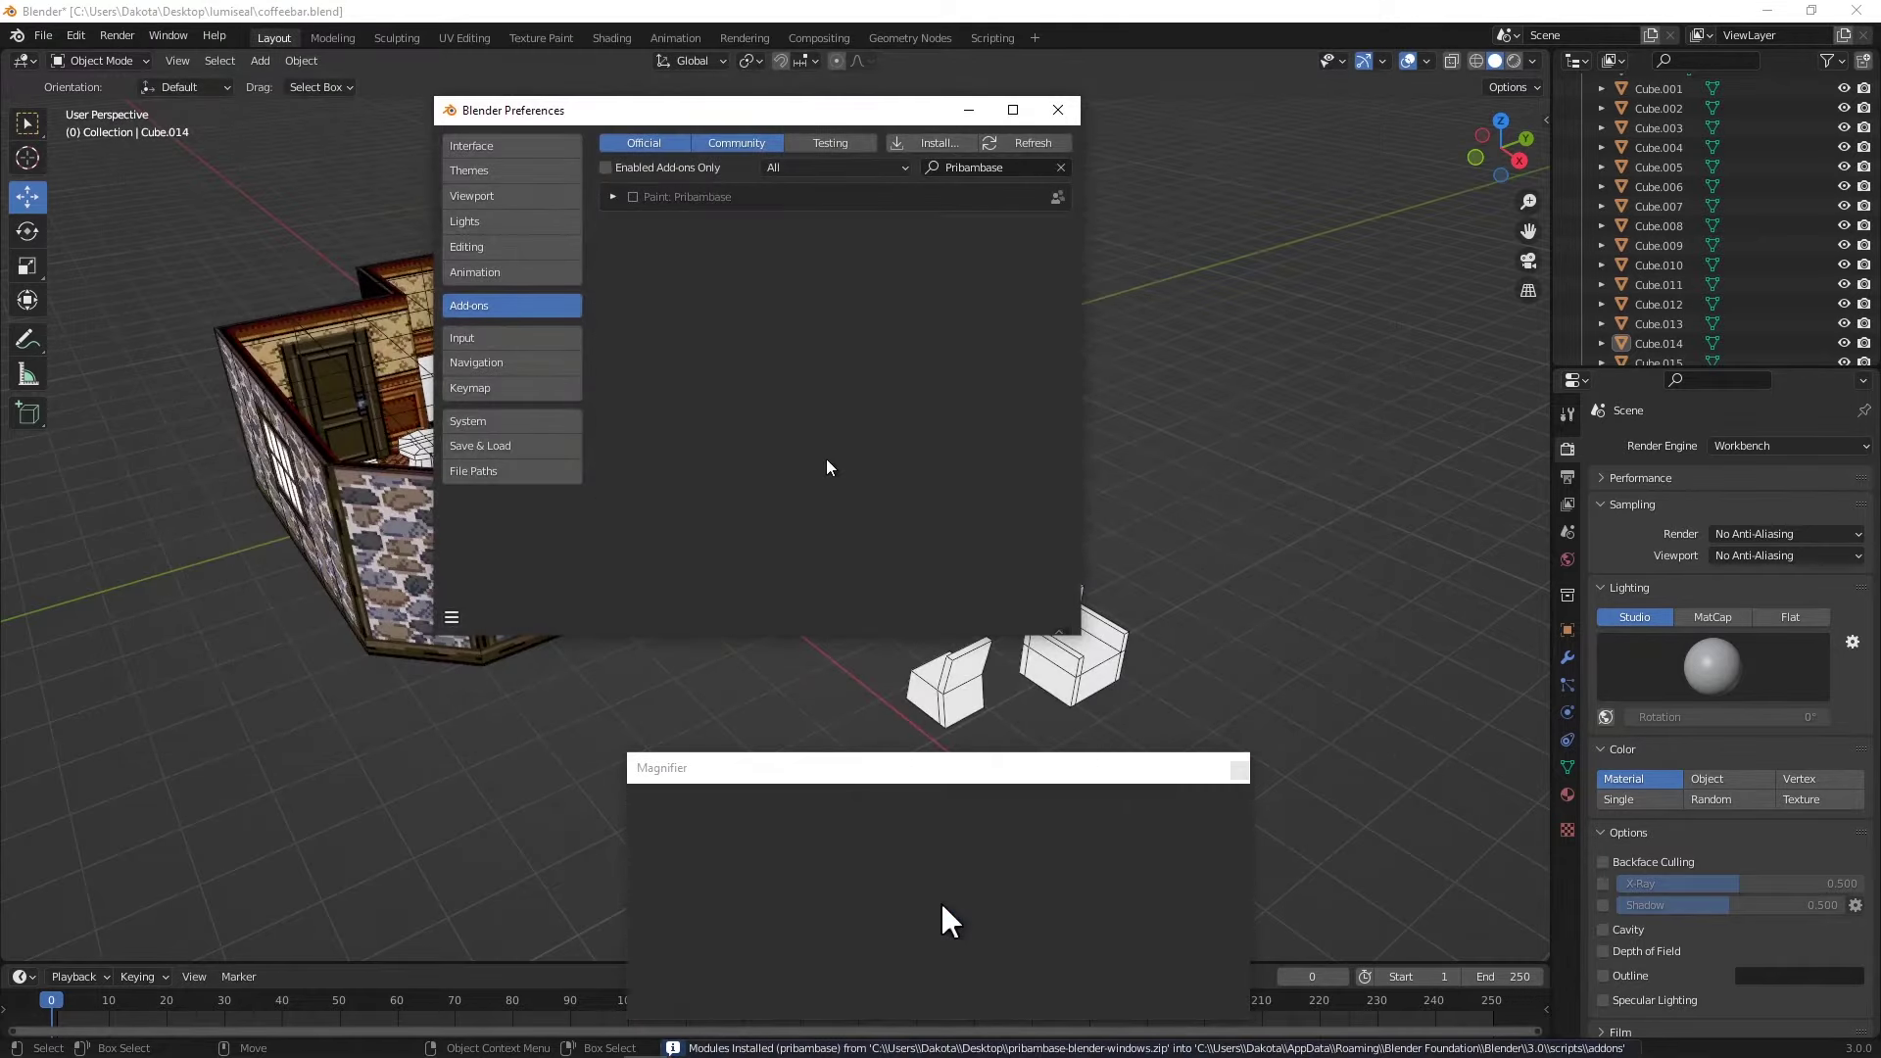
- Enable the Paint: Pribambase add-on and show its Aseprite, UV map and connection preferences
click(613, 197)
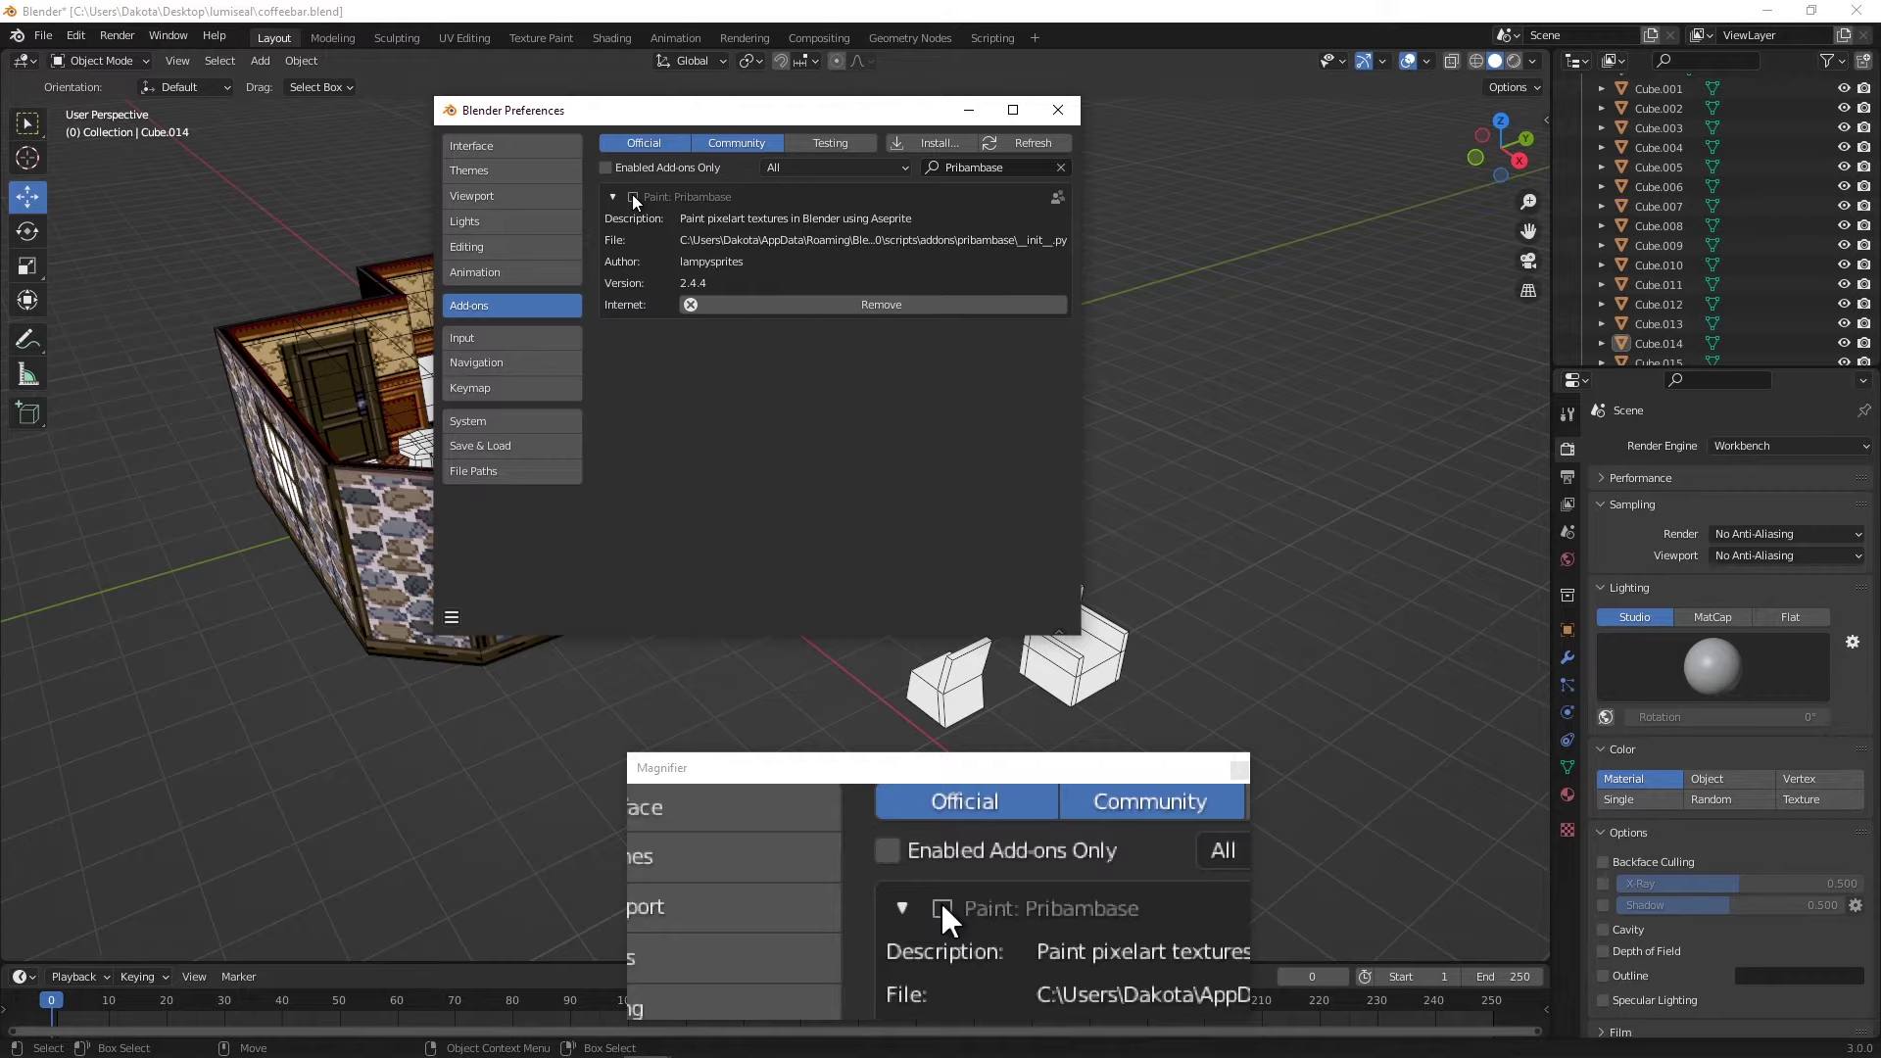
click(632, 196)
scroll(639, 384, down, 3)
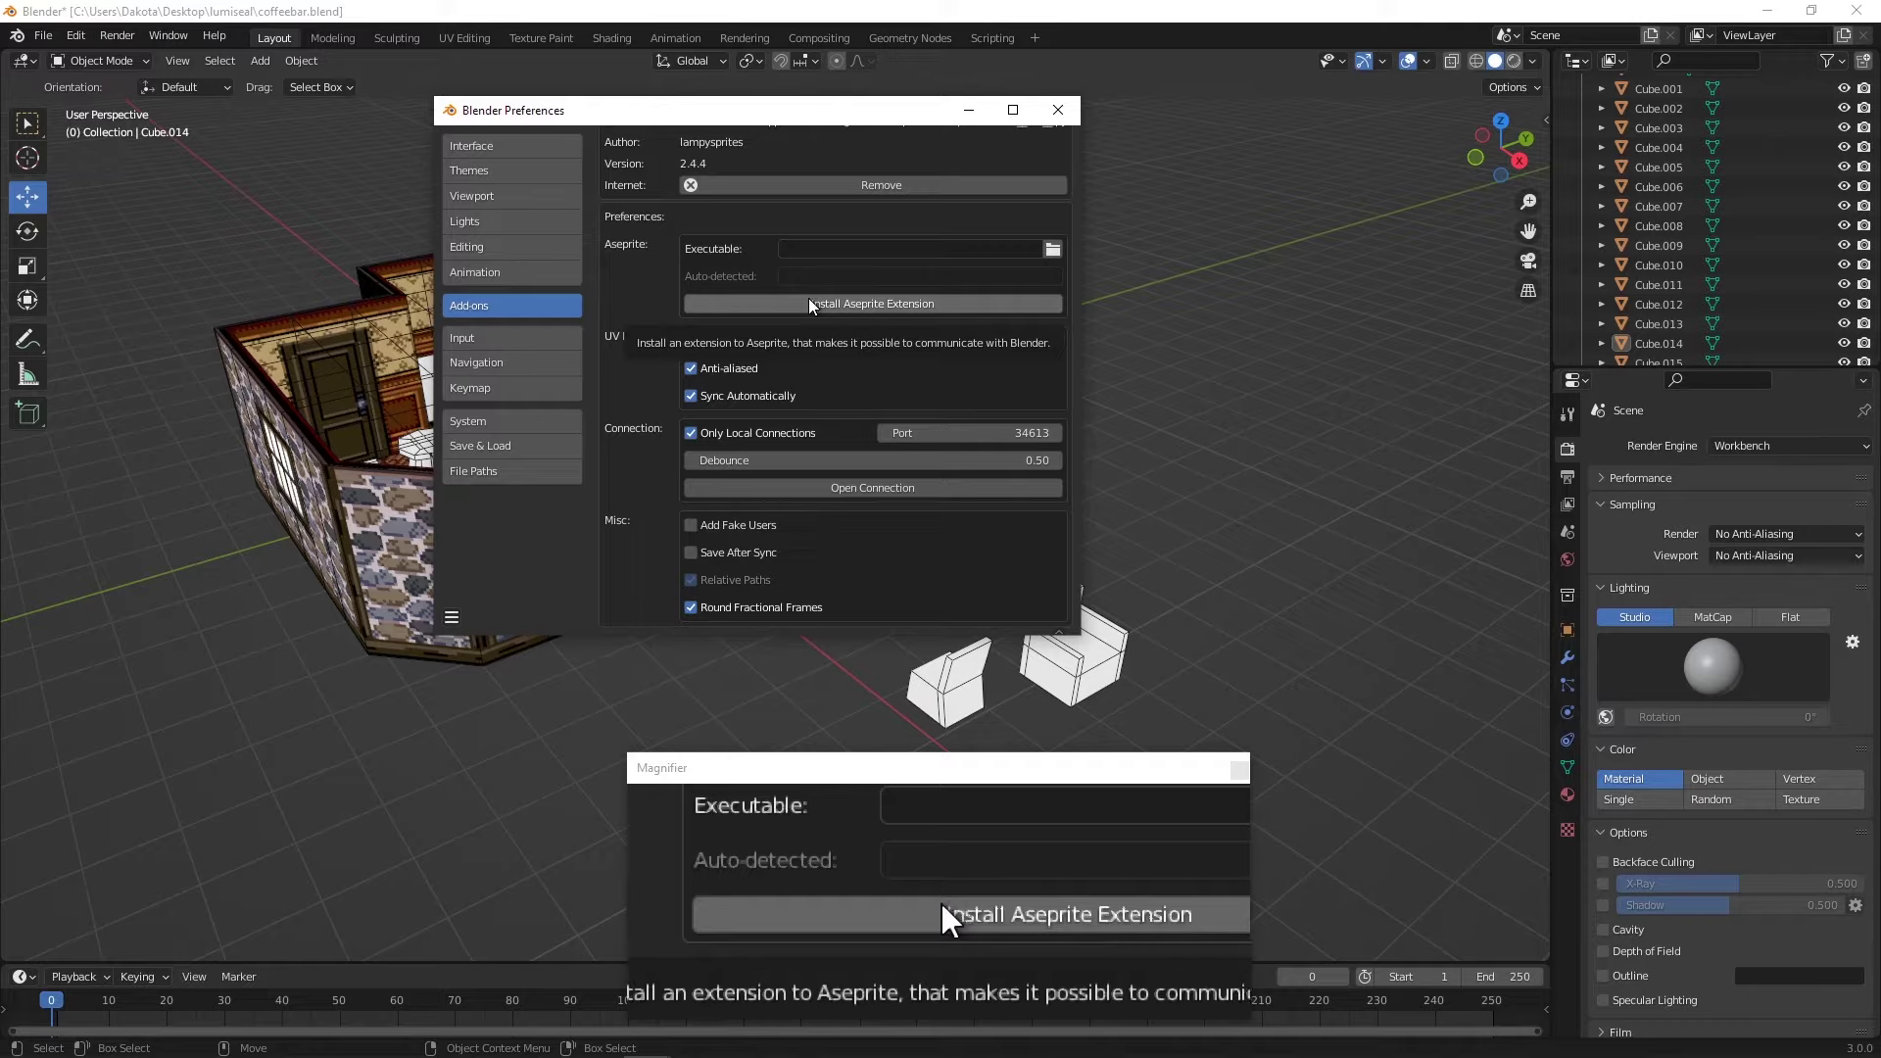
click(844, 407)
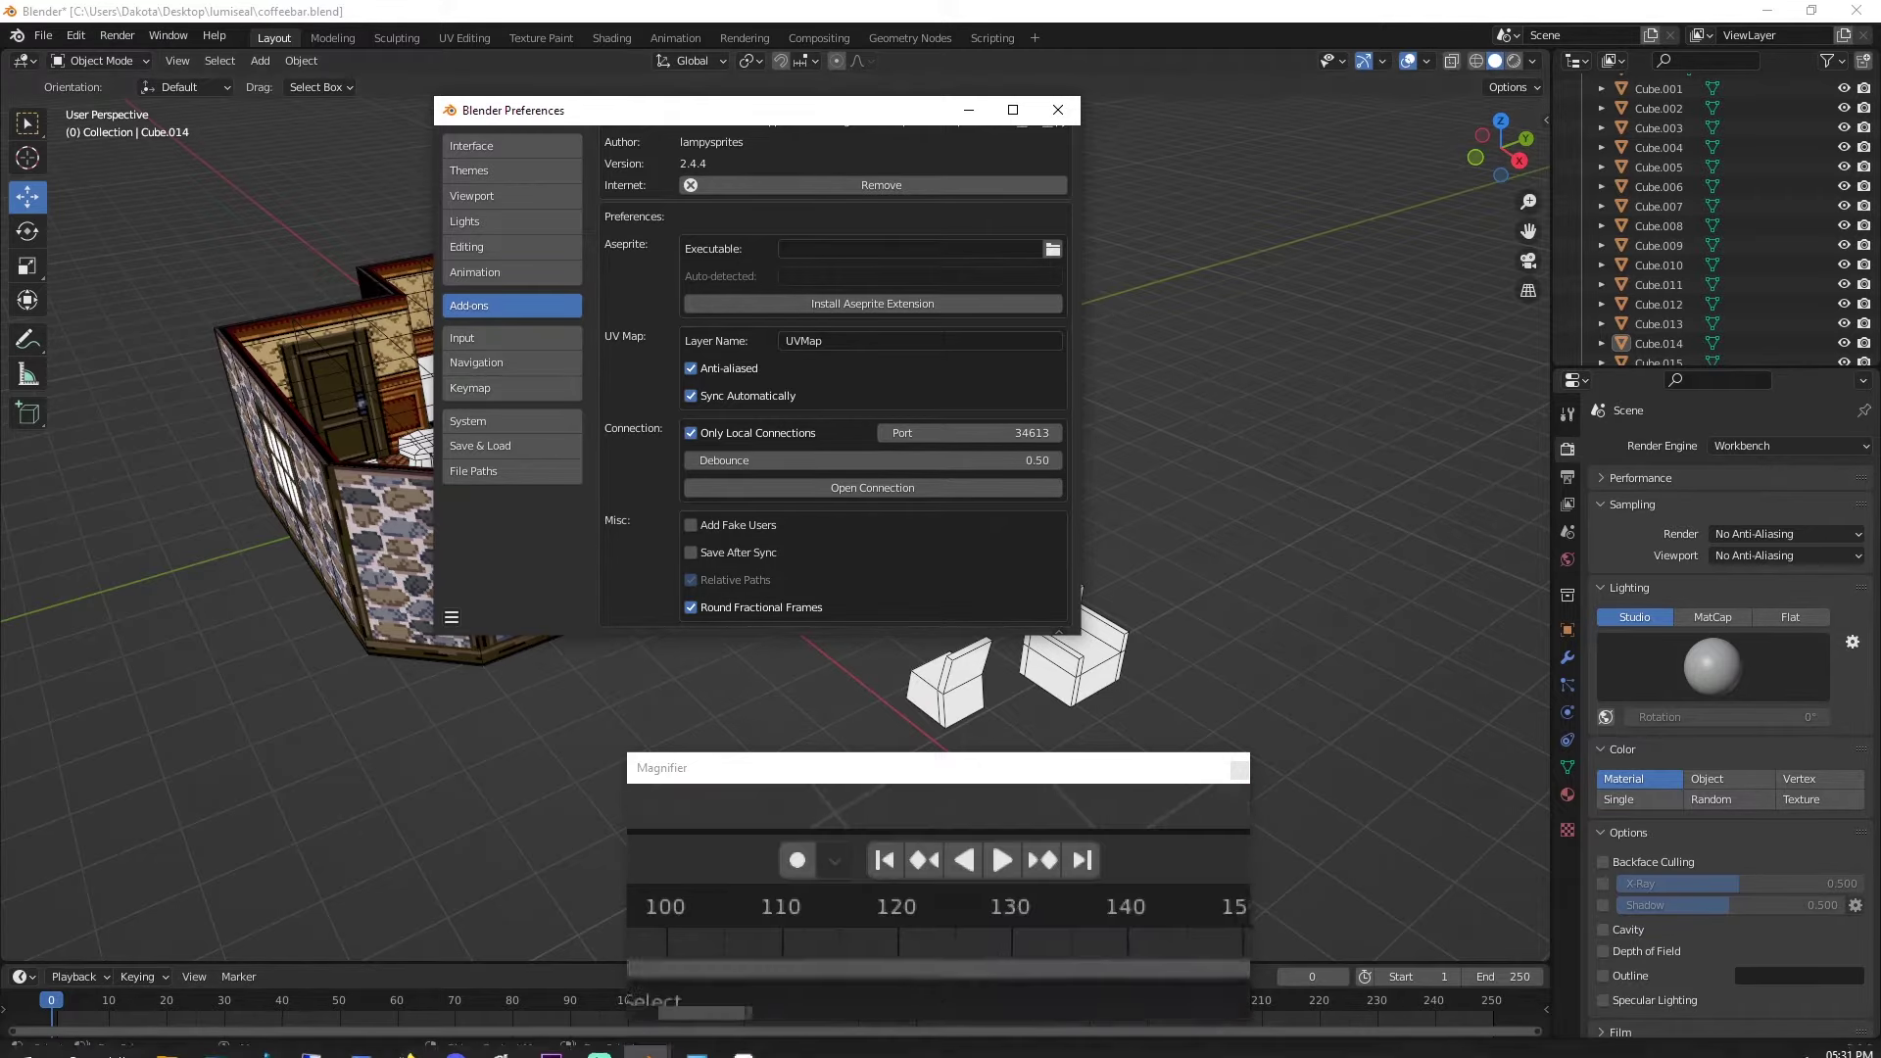
click(741, 1045)
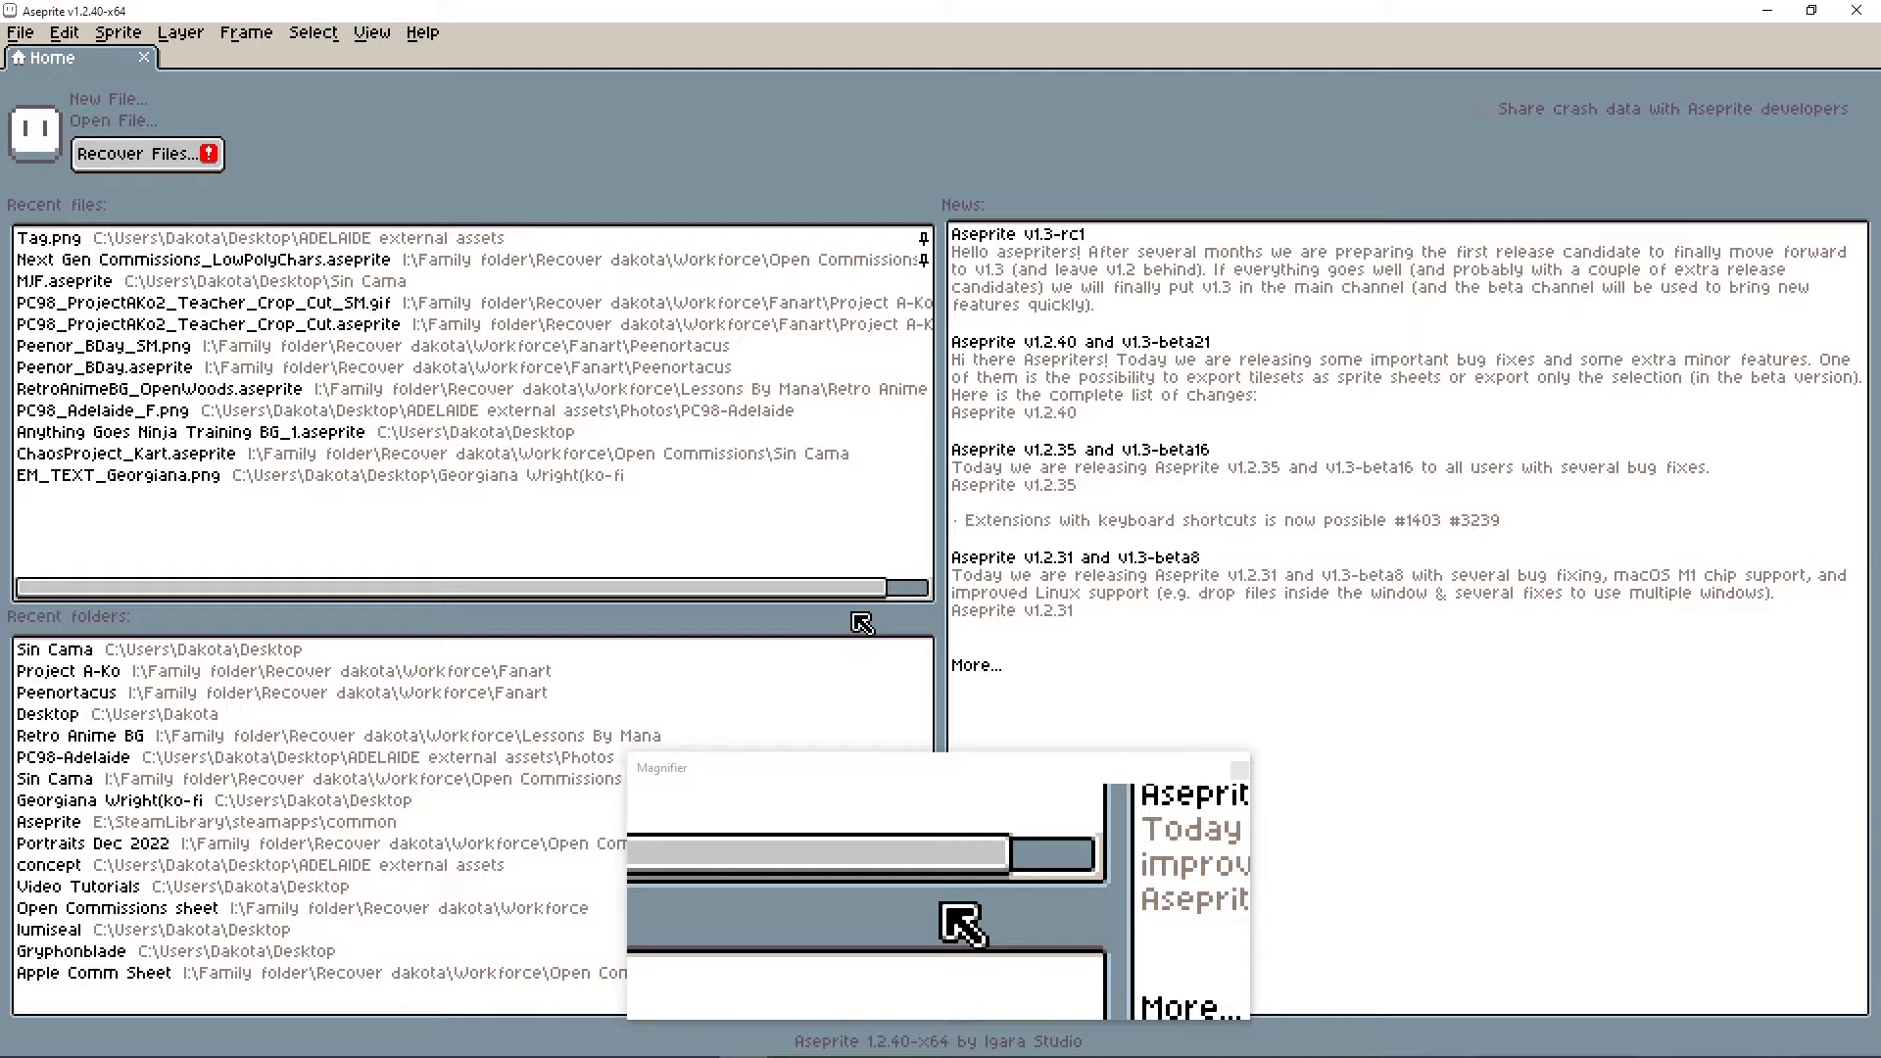
click(1767, 12)
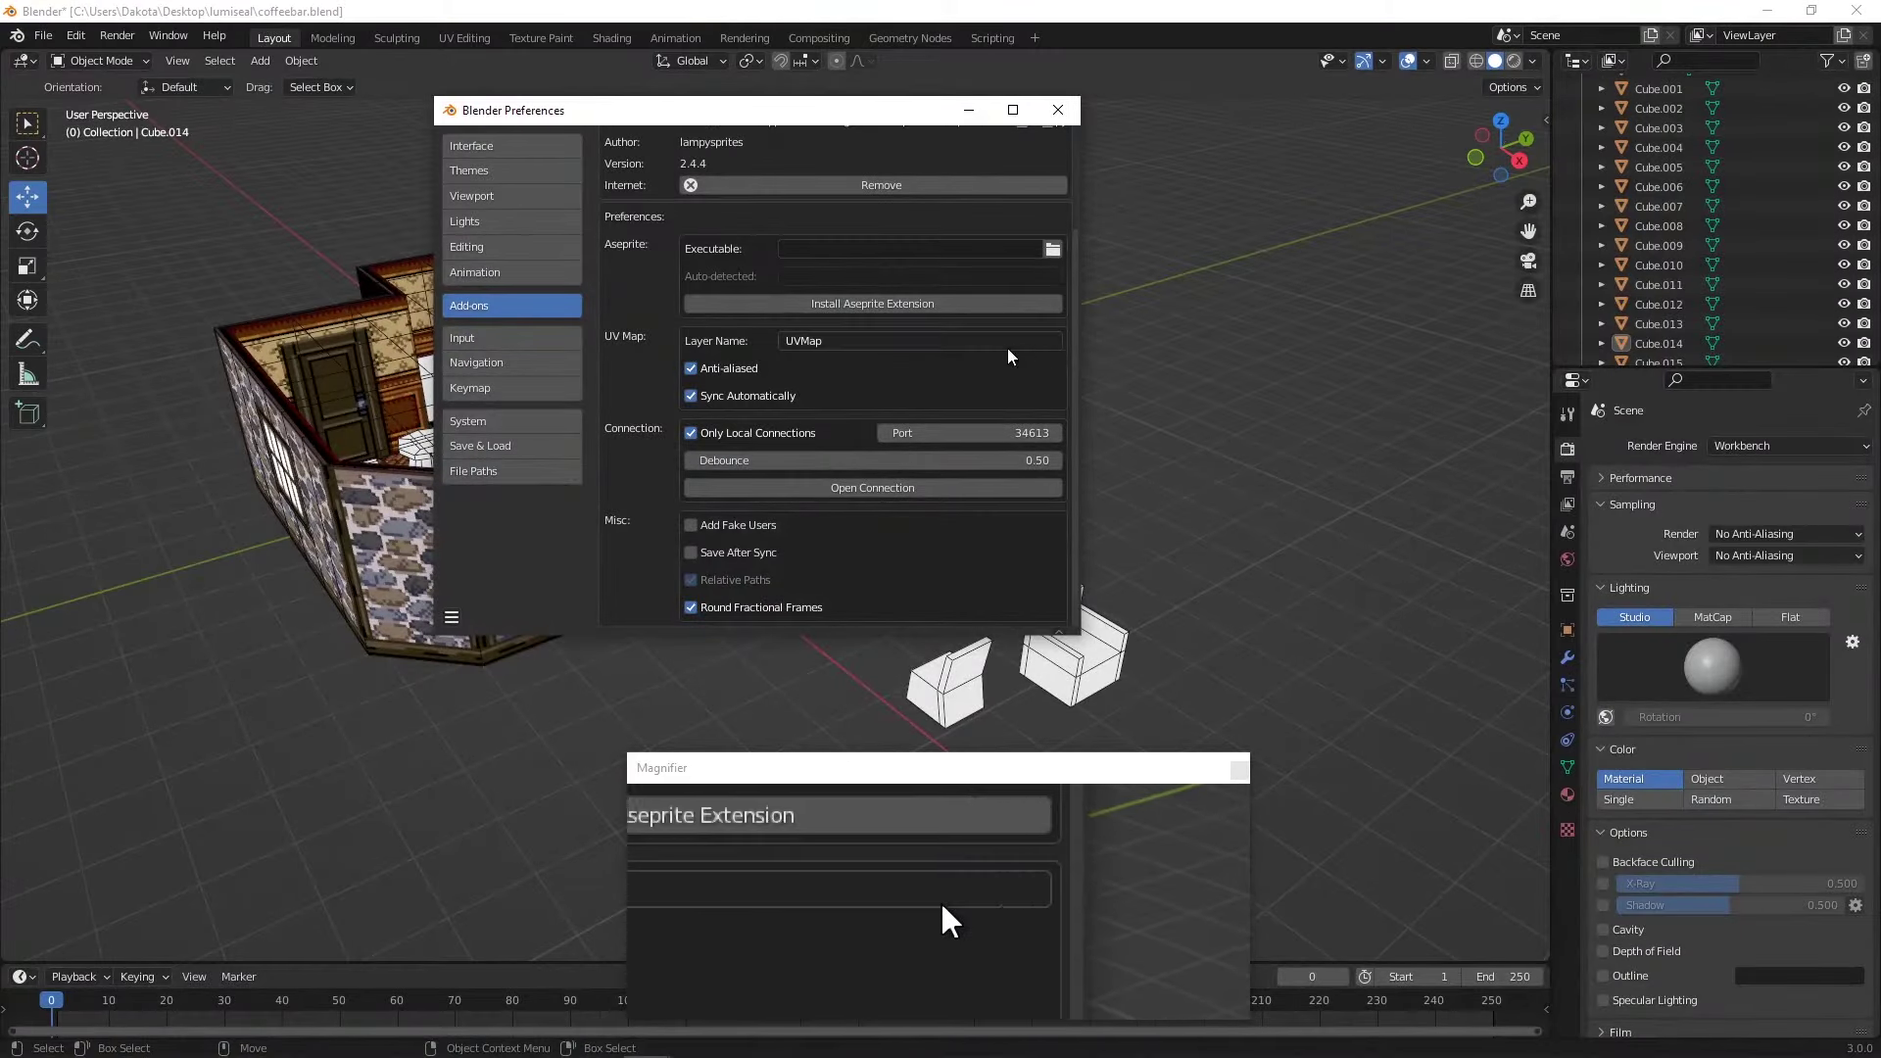
scroll(1008, 348, up, 1)
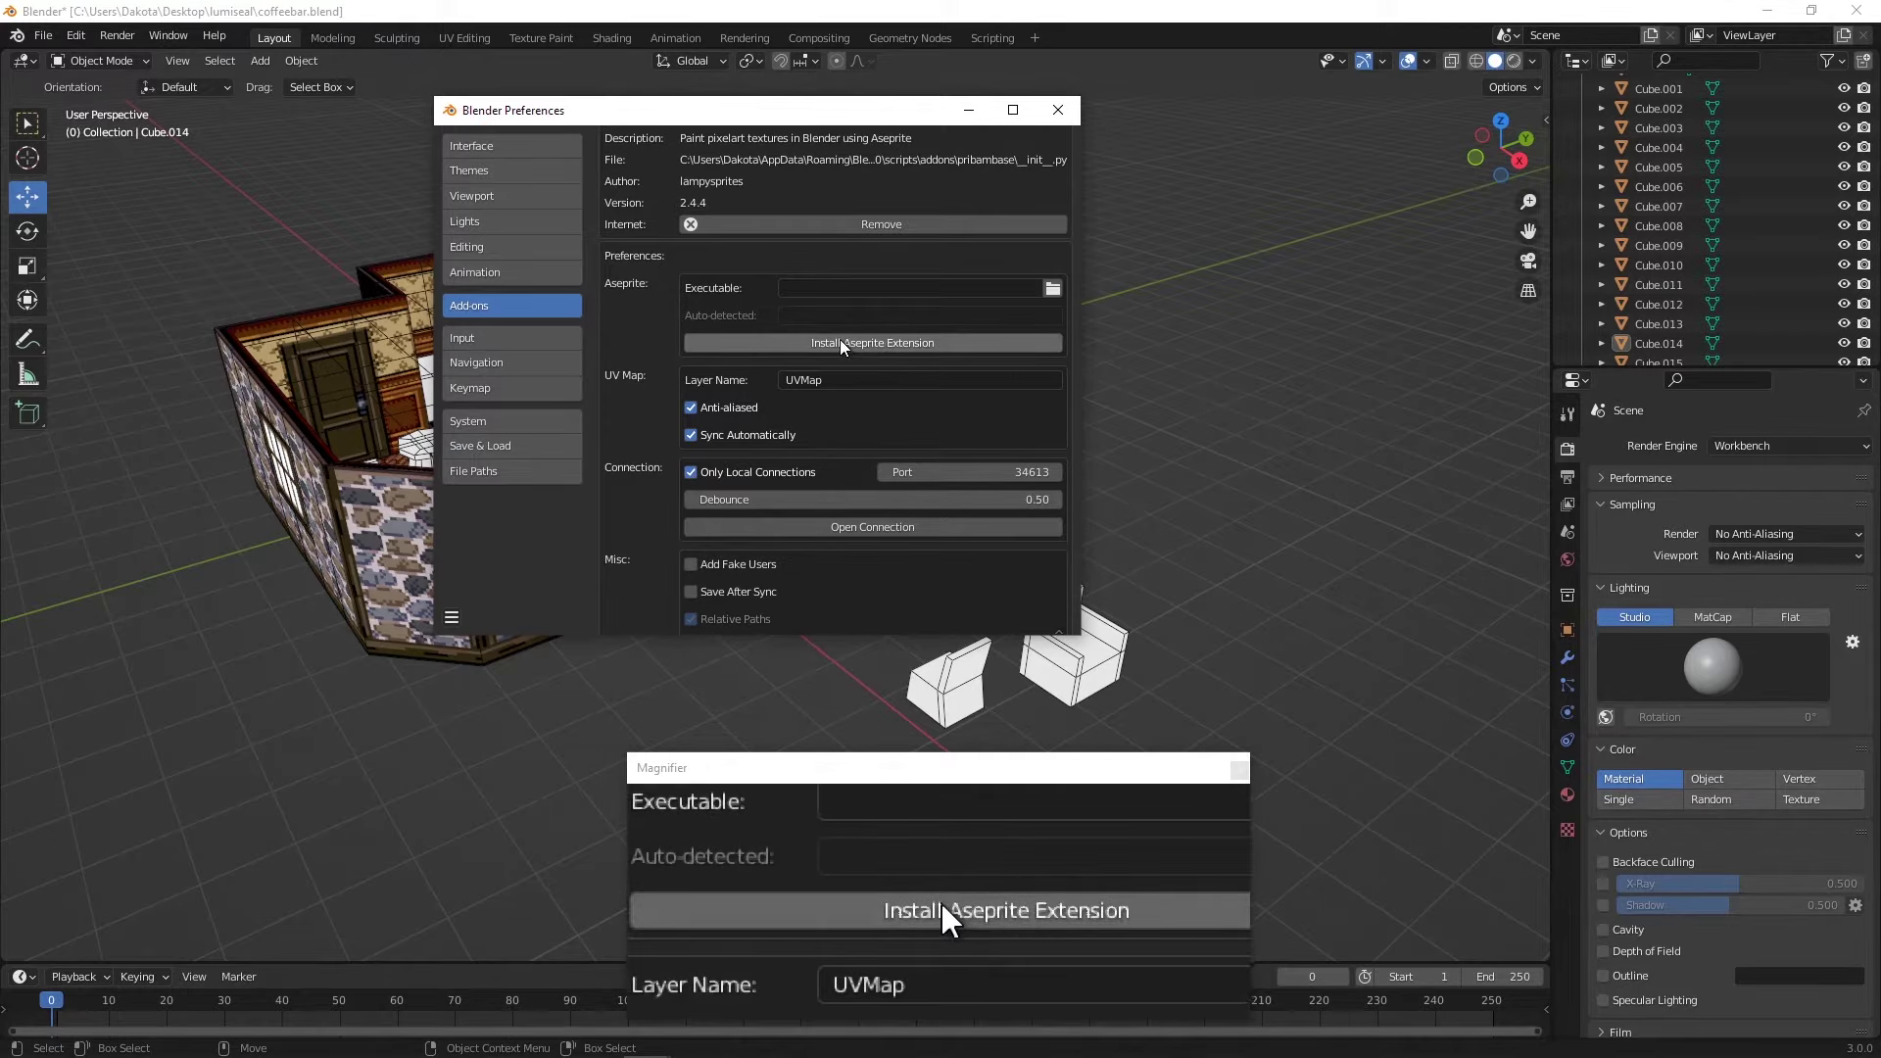
click(1055, 286)
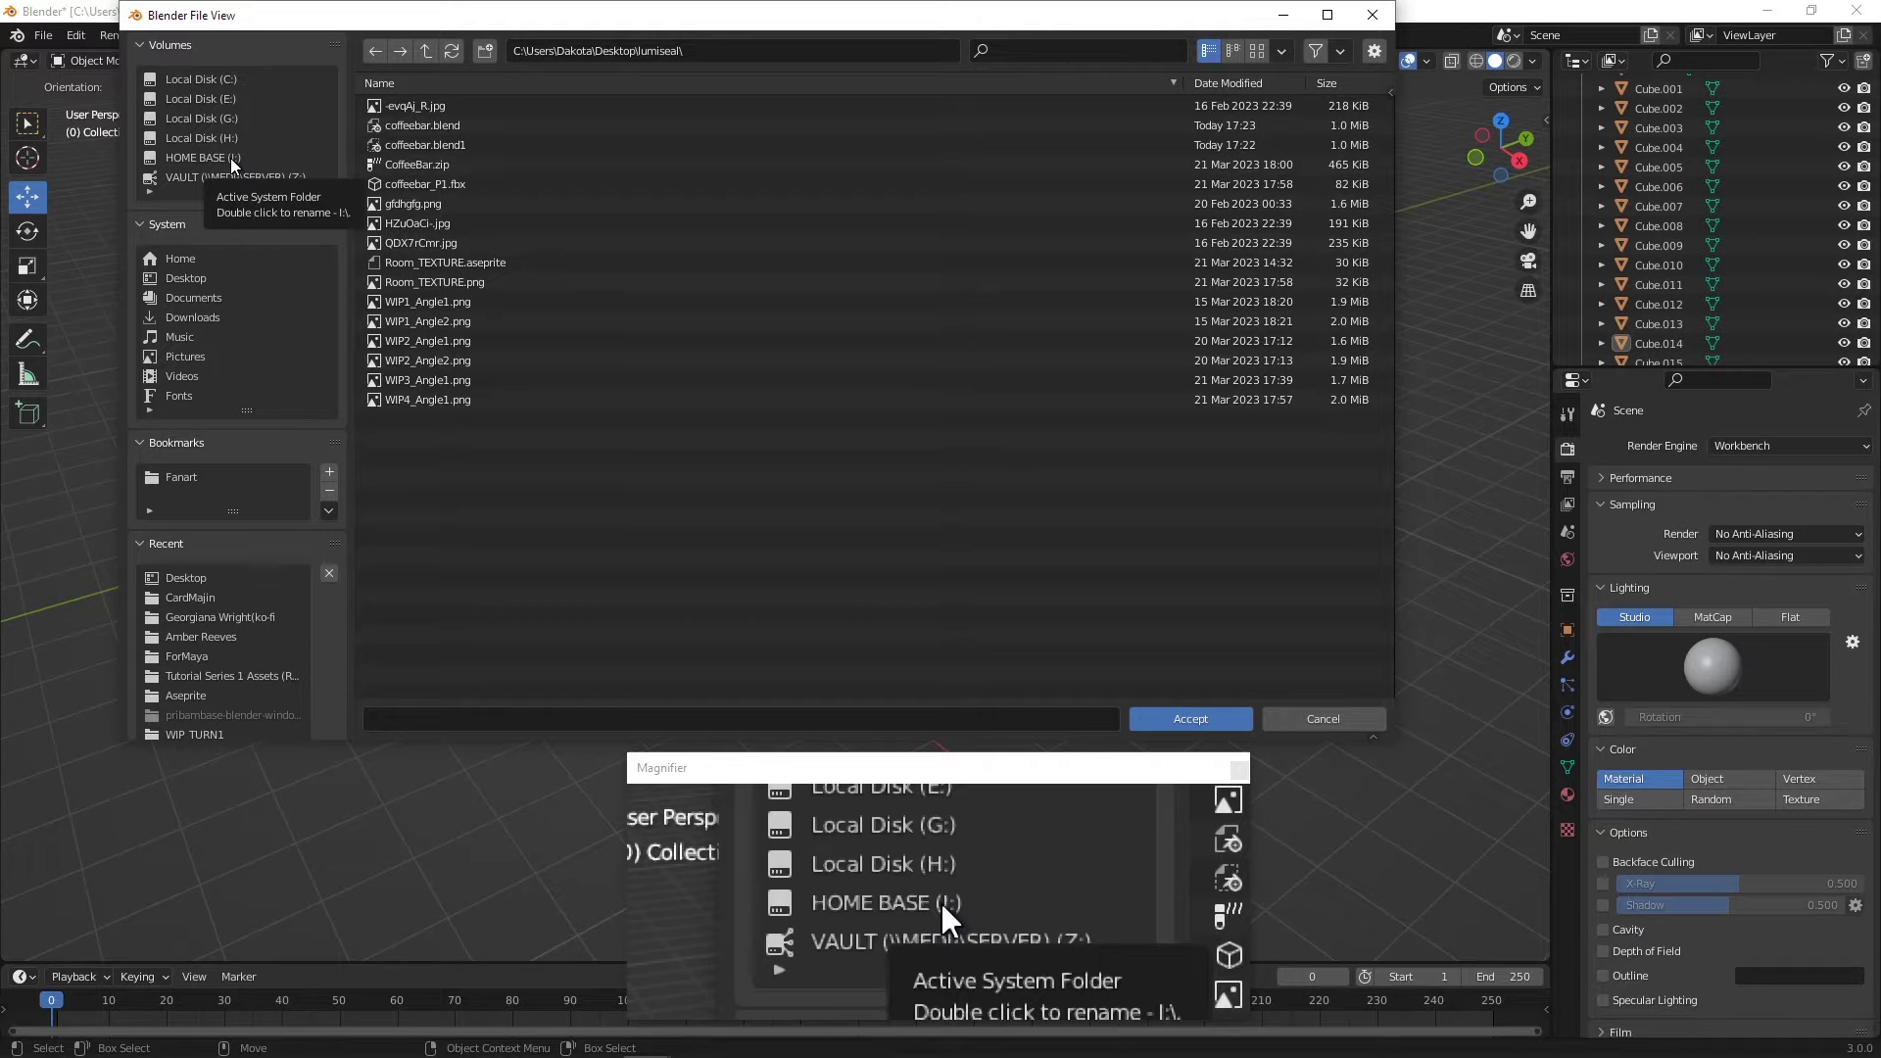
click(1371, 18)
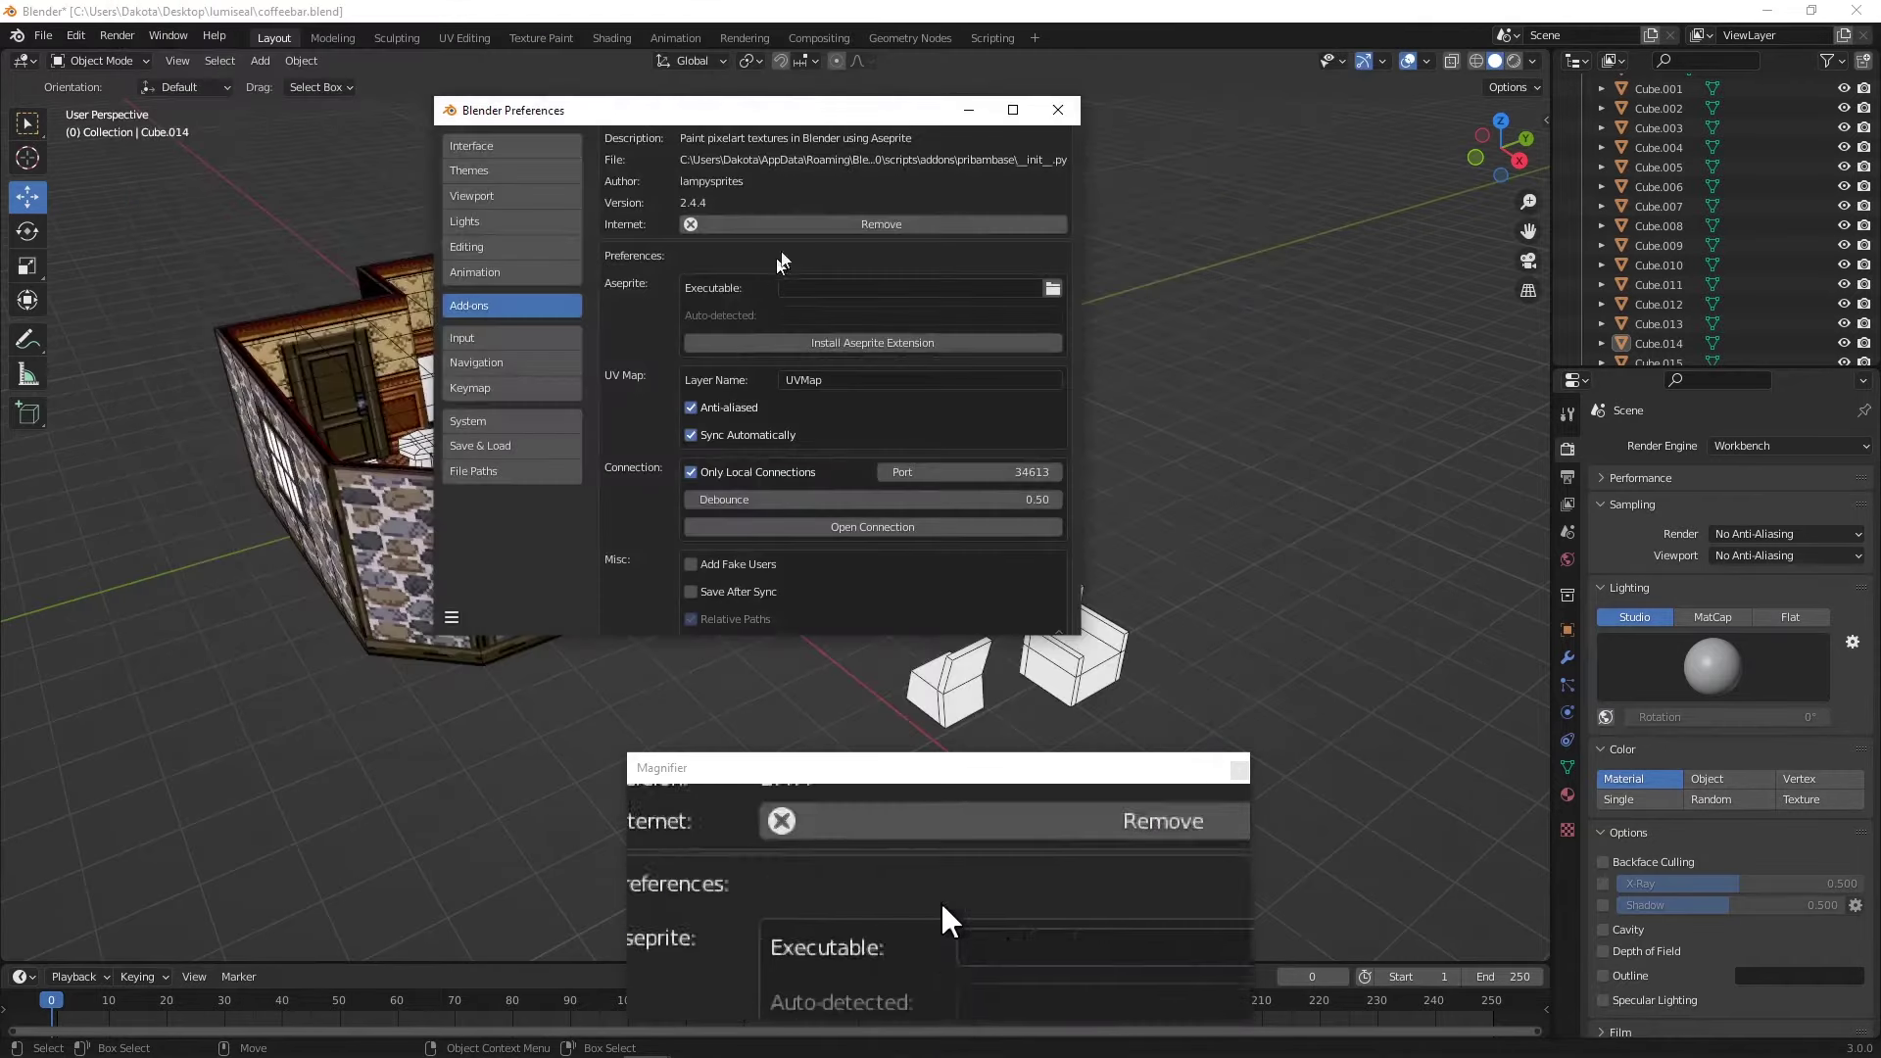
- Install the Aseprite extension from the Pribambase add-on preferences
click(877, 349)
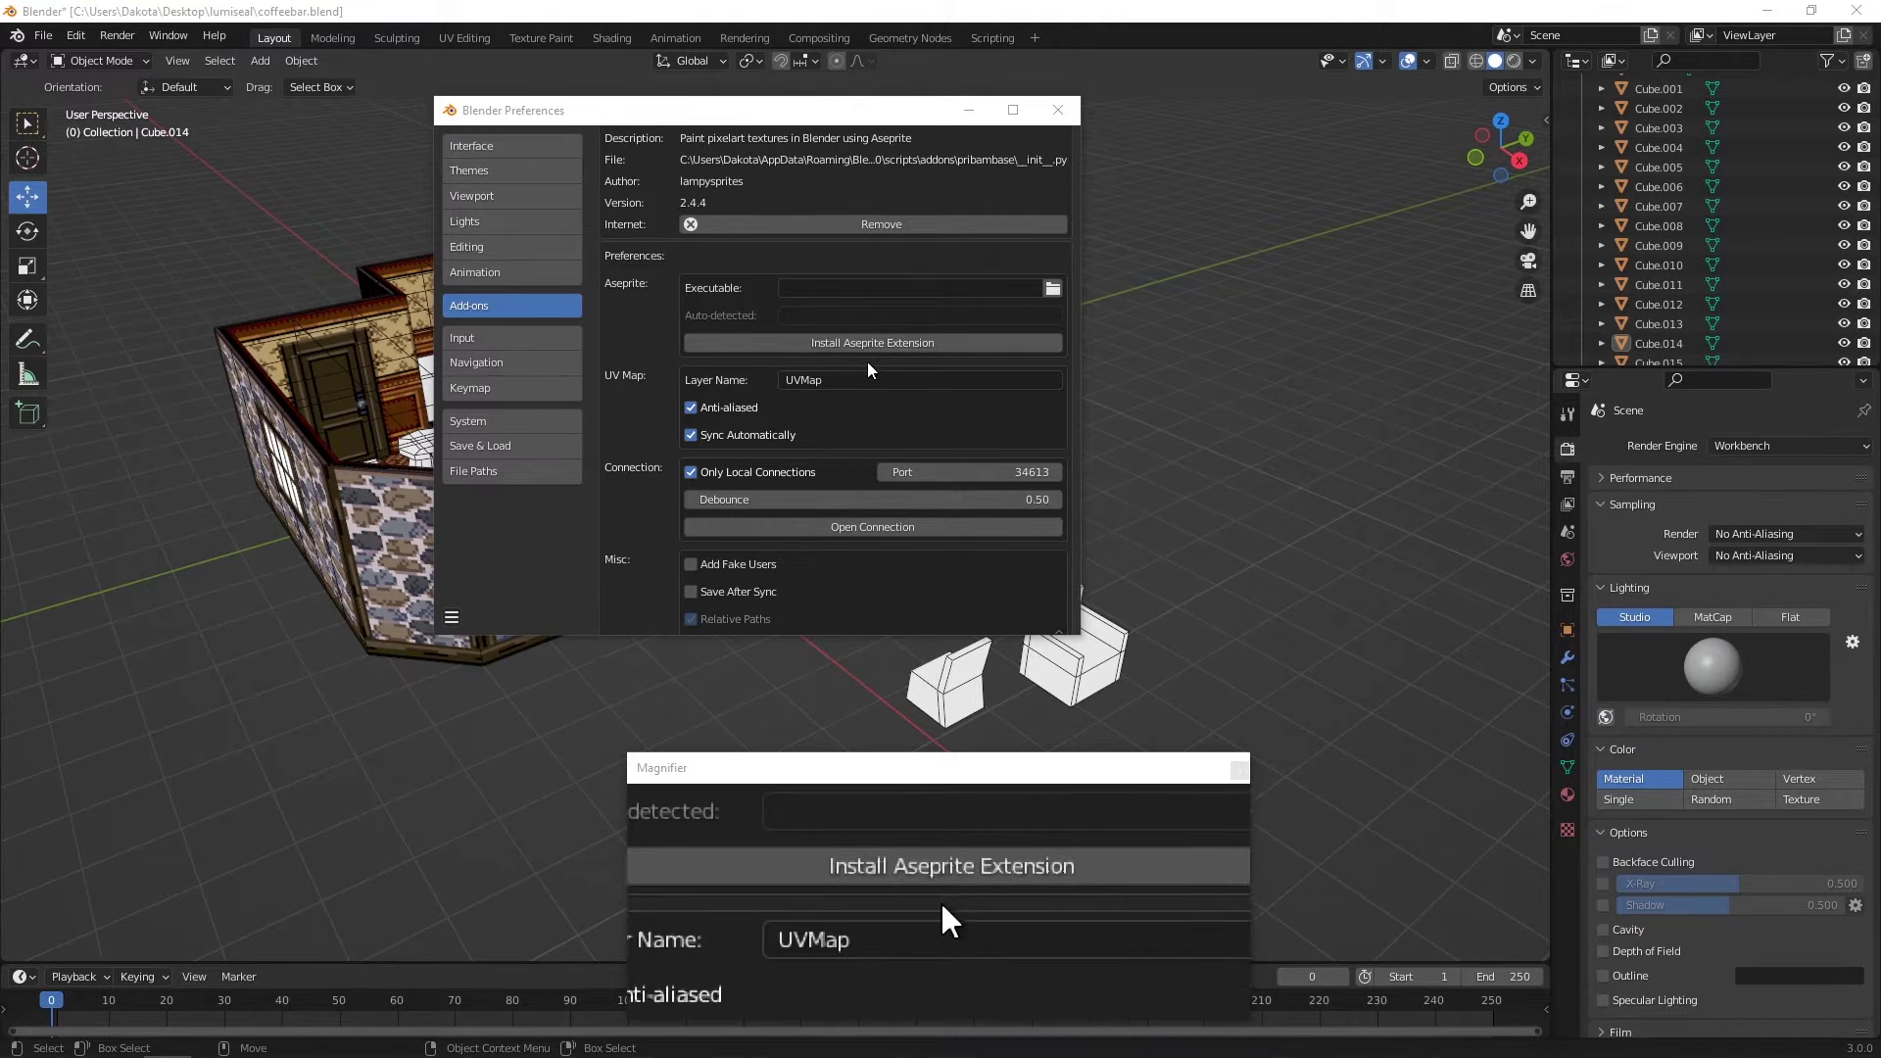
- Switch to Aseprite and check its installed extensions for Pribambase, then close the preferences and return to Blender
mouse_move(1023, 1056)
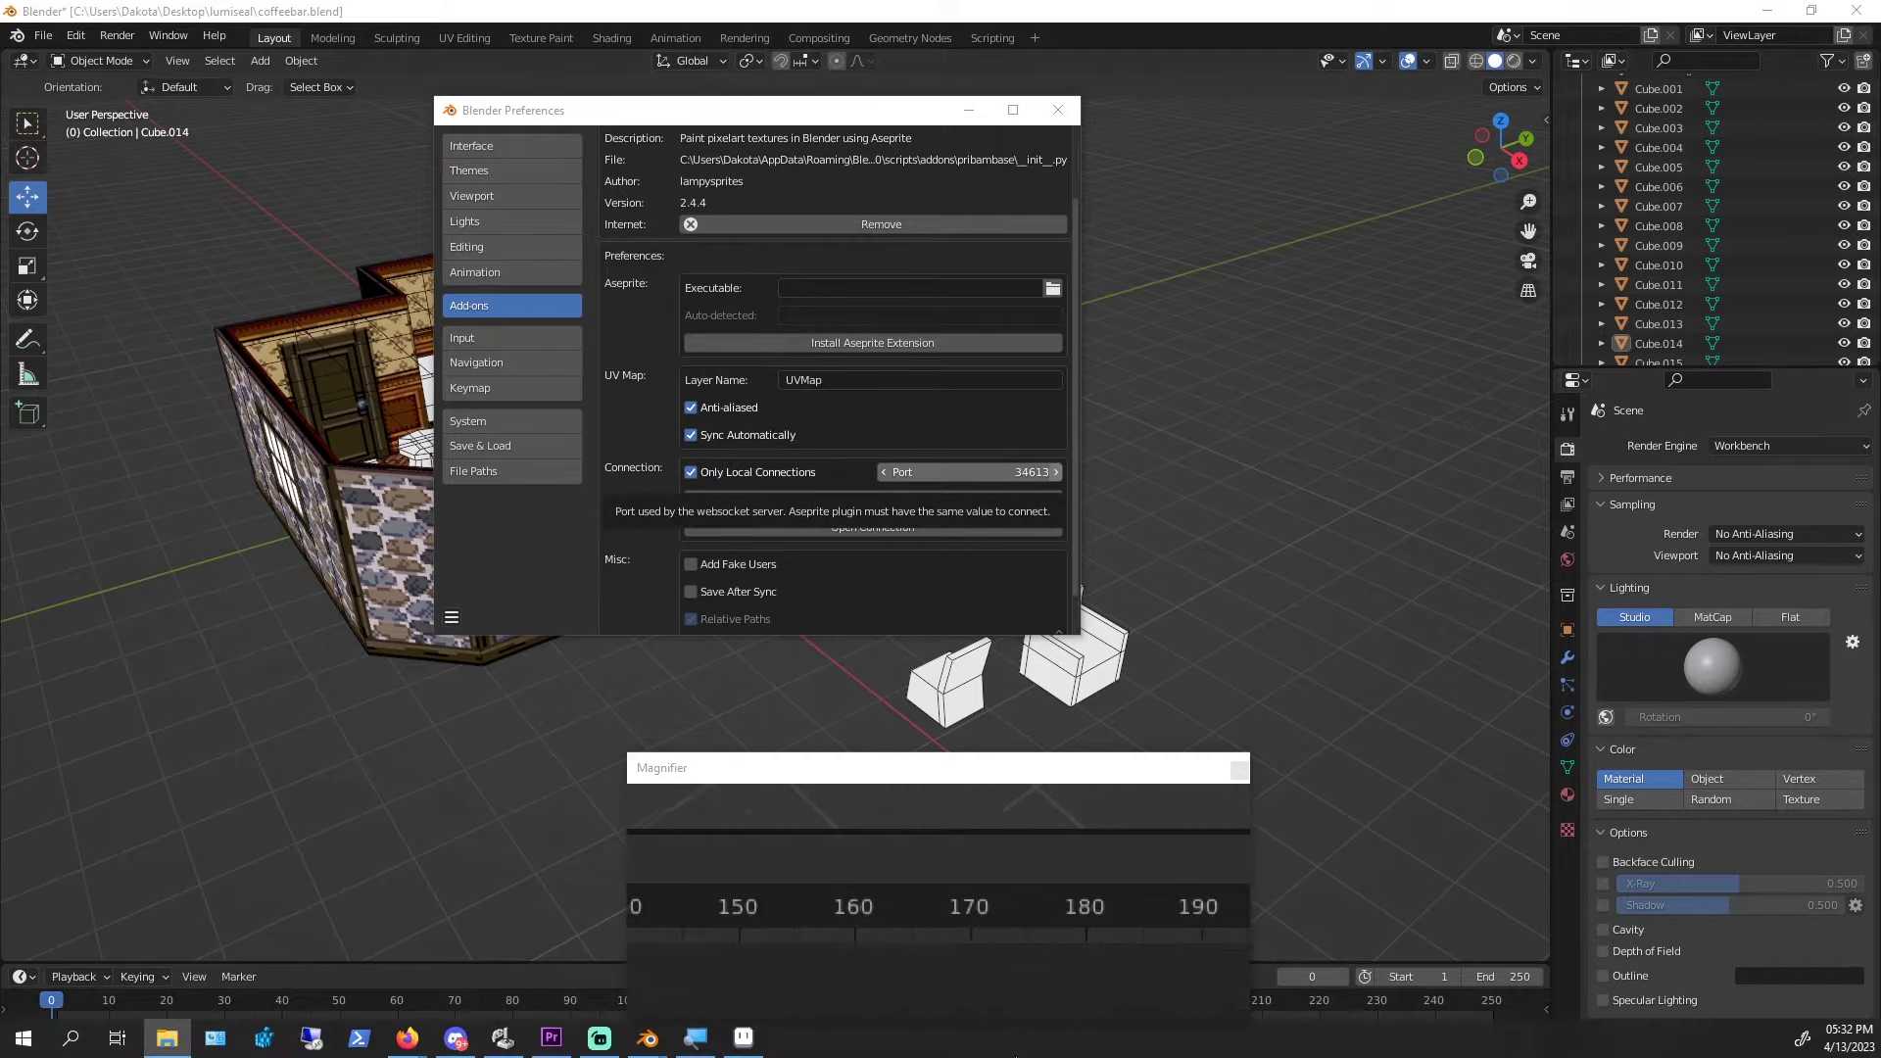
click(743, 1037)
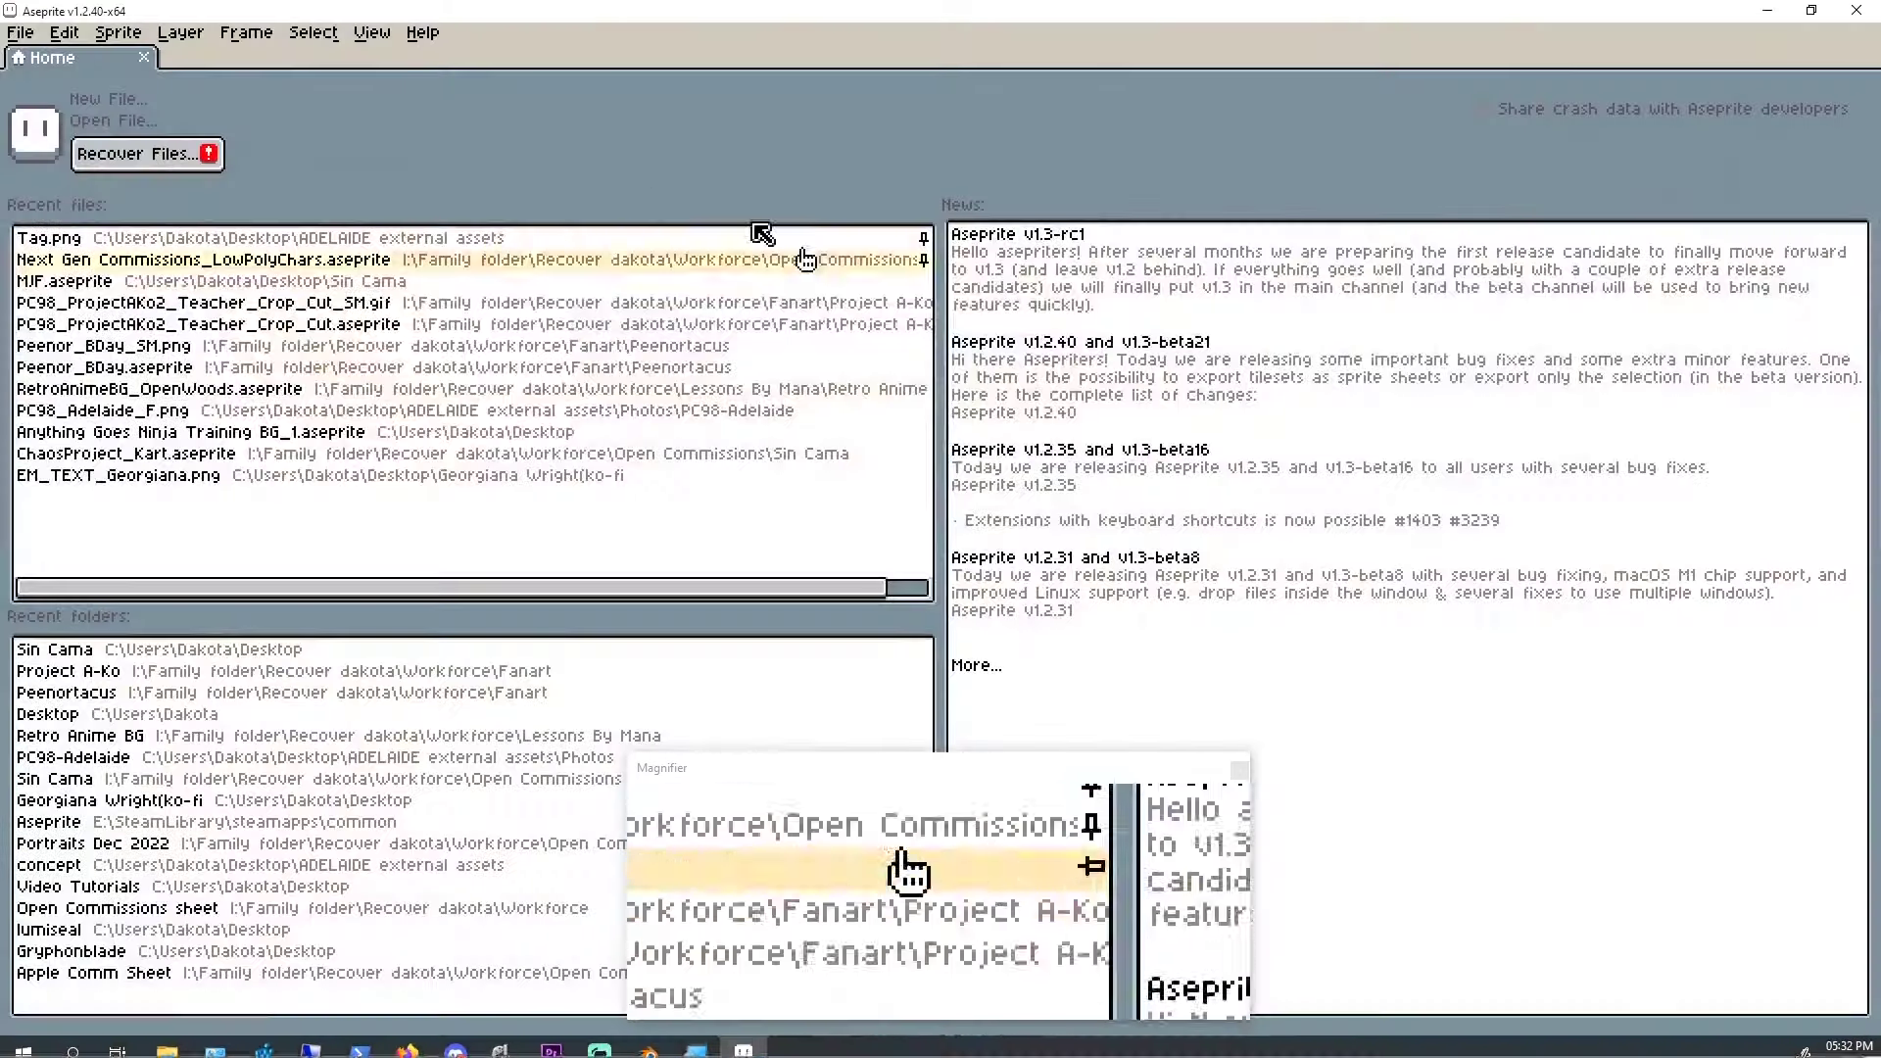
click(115, 33)
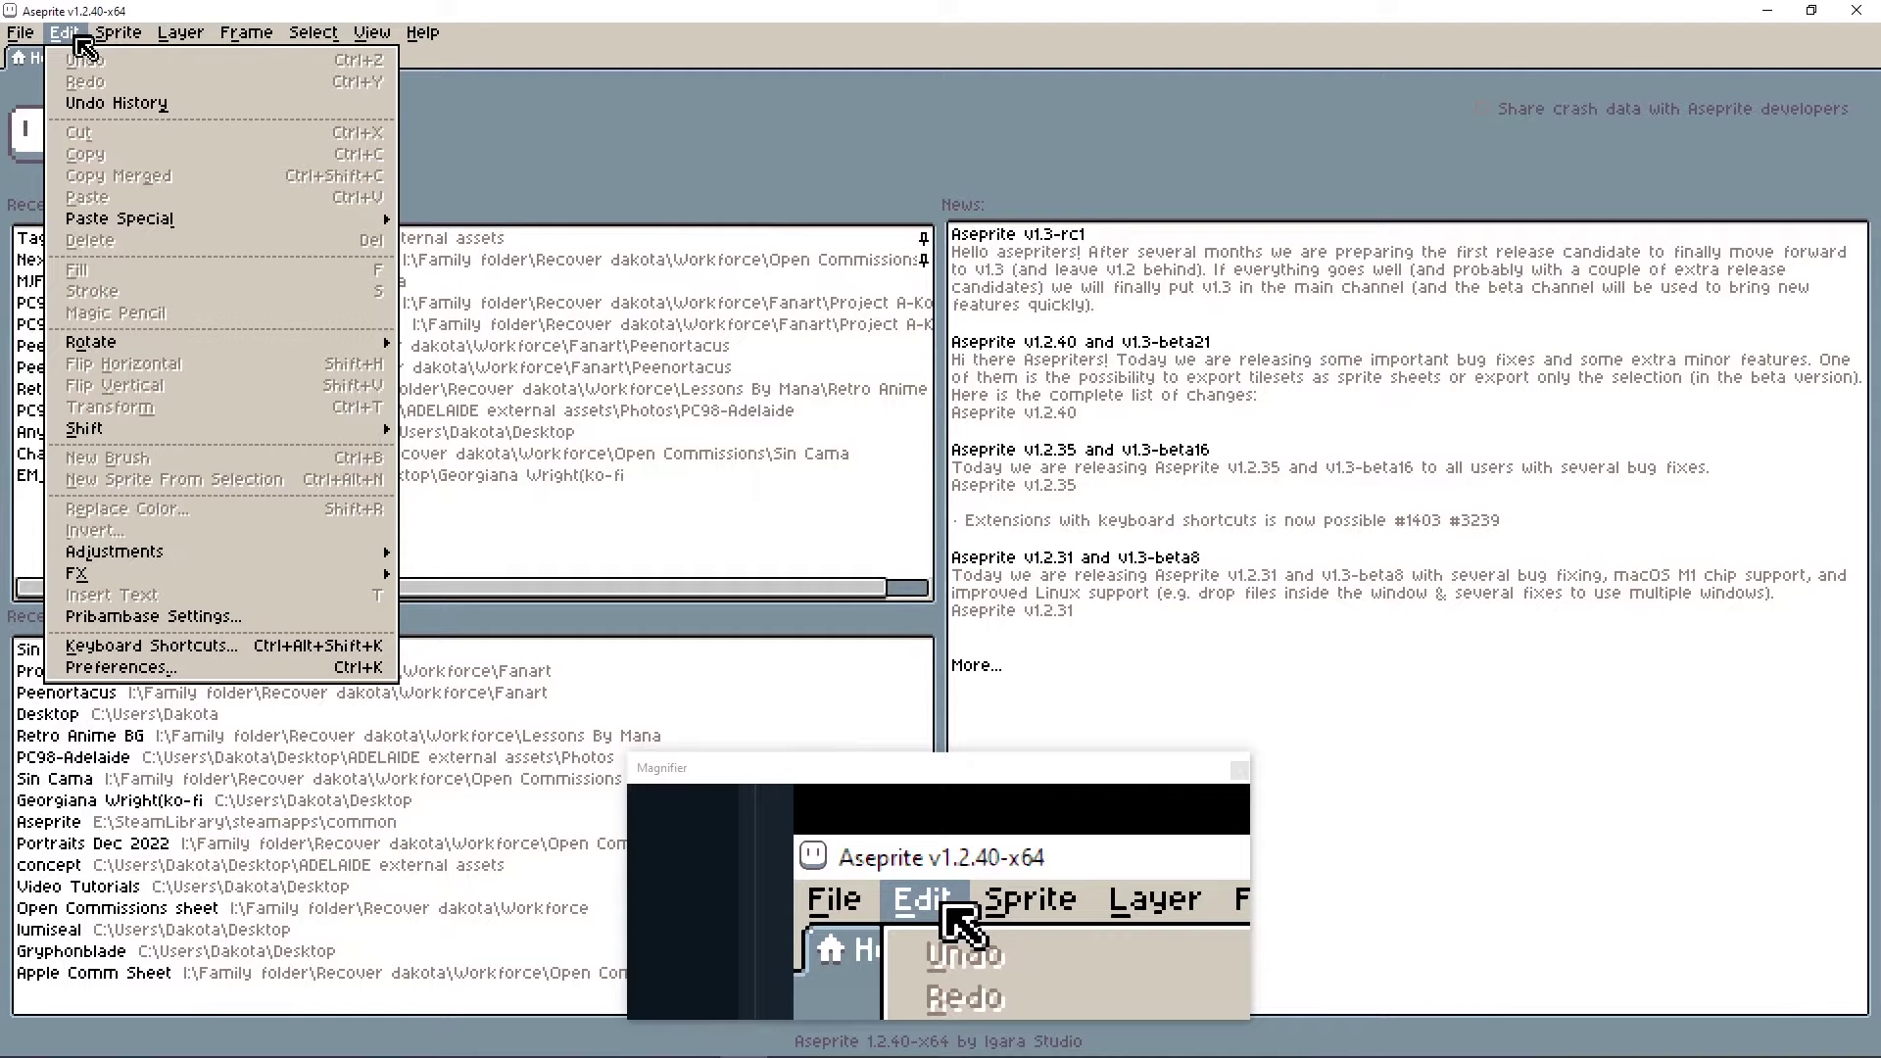
click(201, 668)
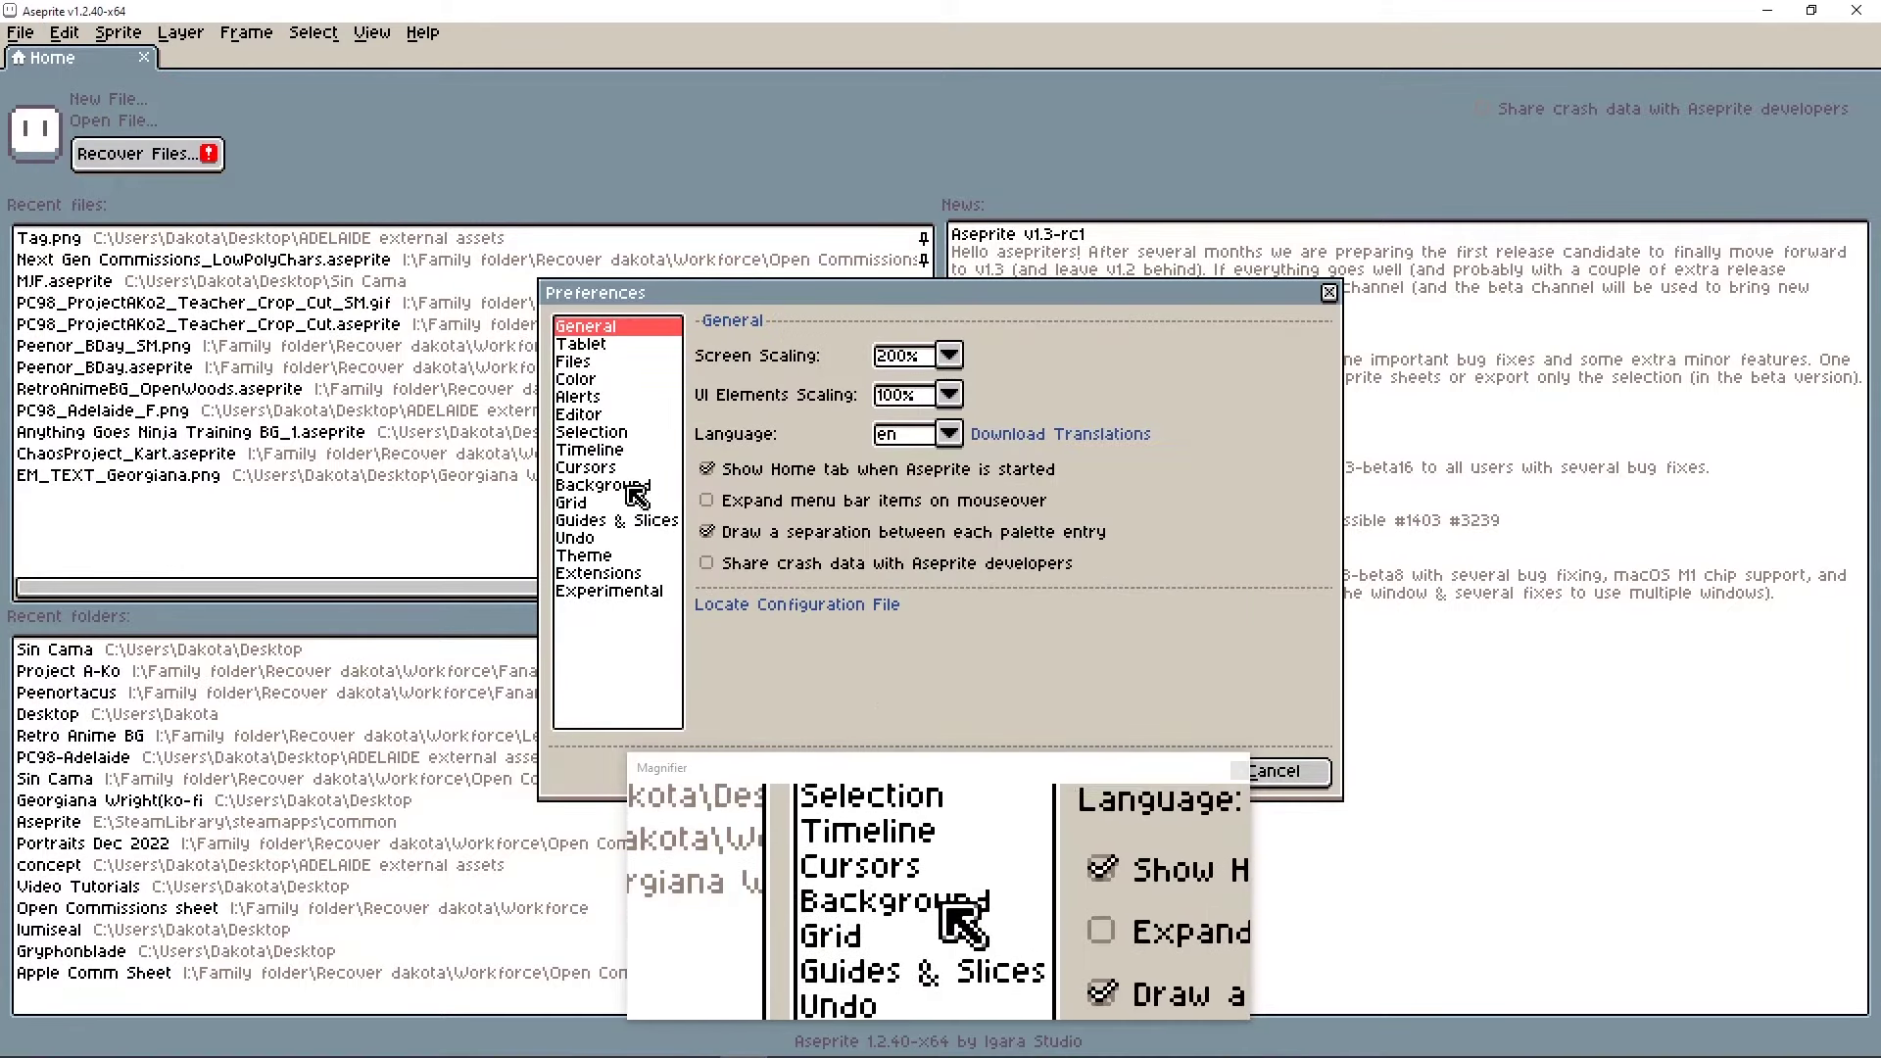
click(598, 574)
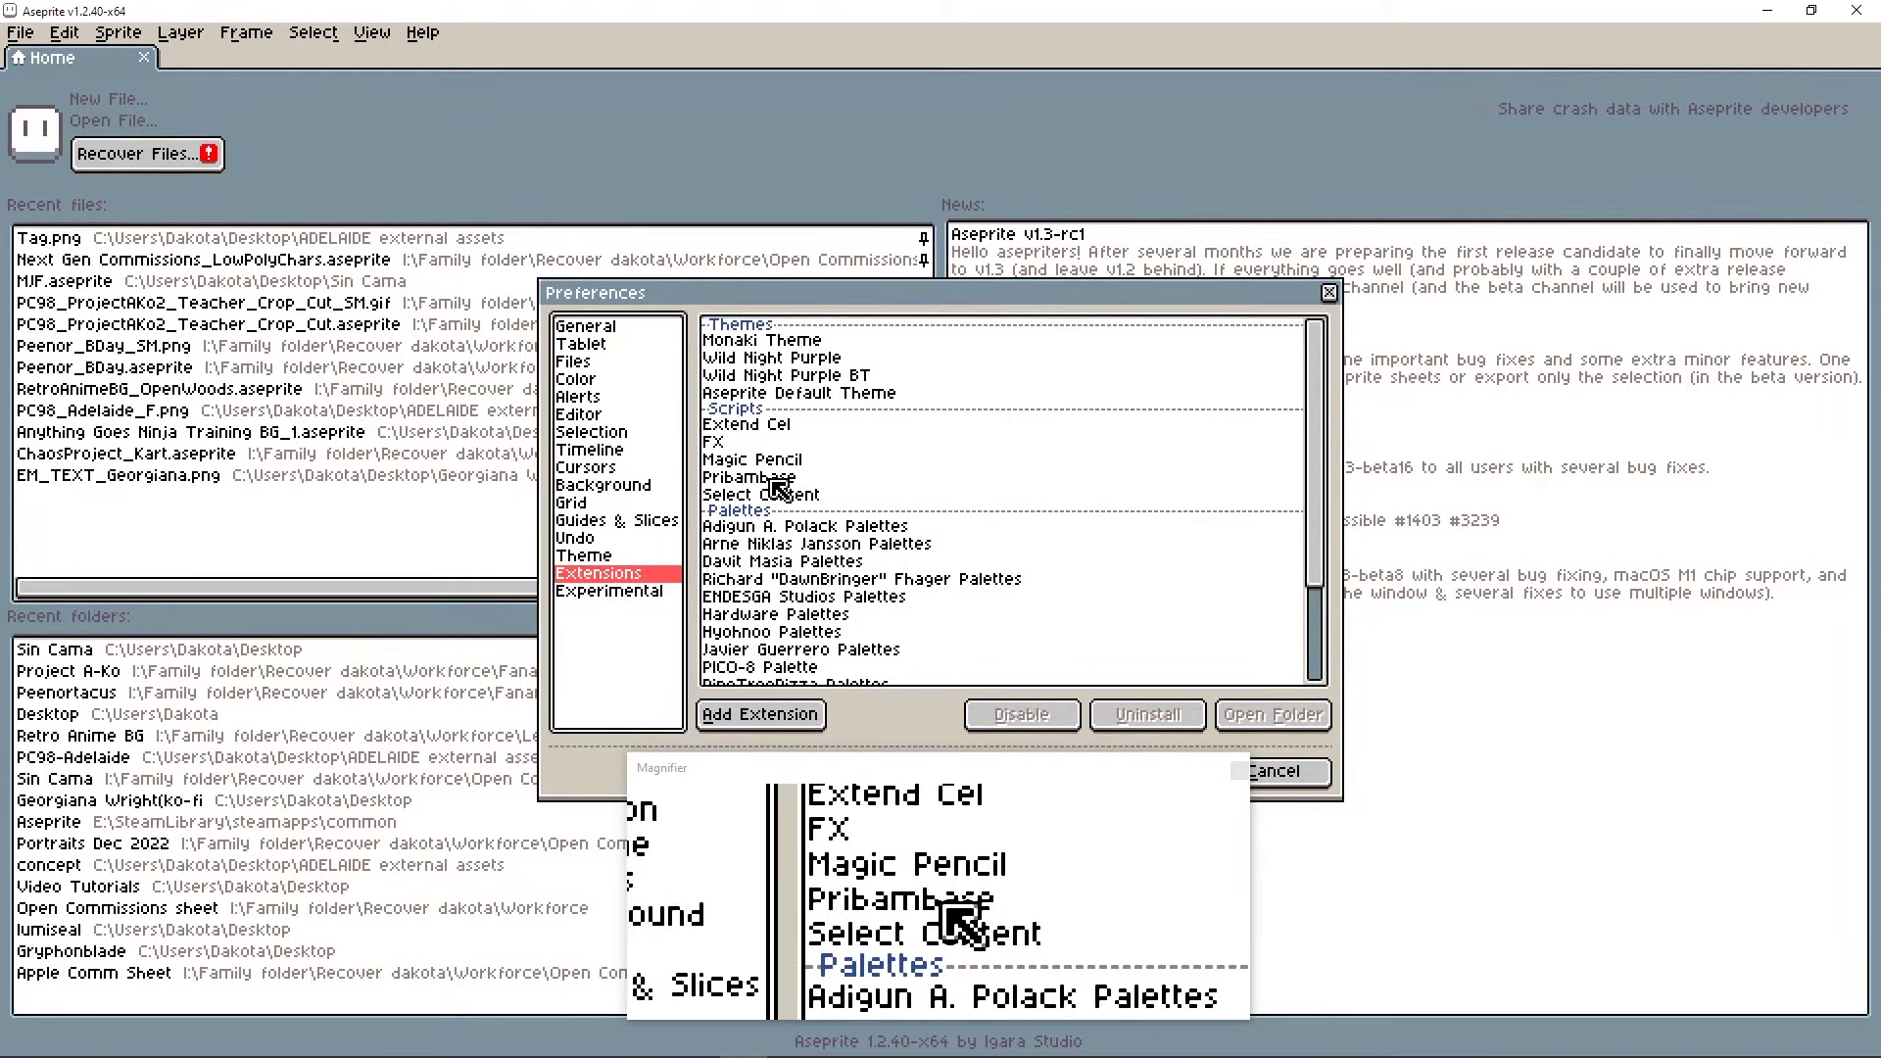
drag(956, 293, 901, 175)
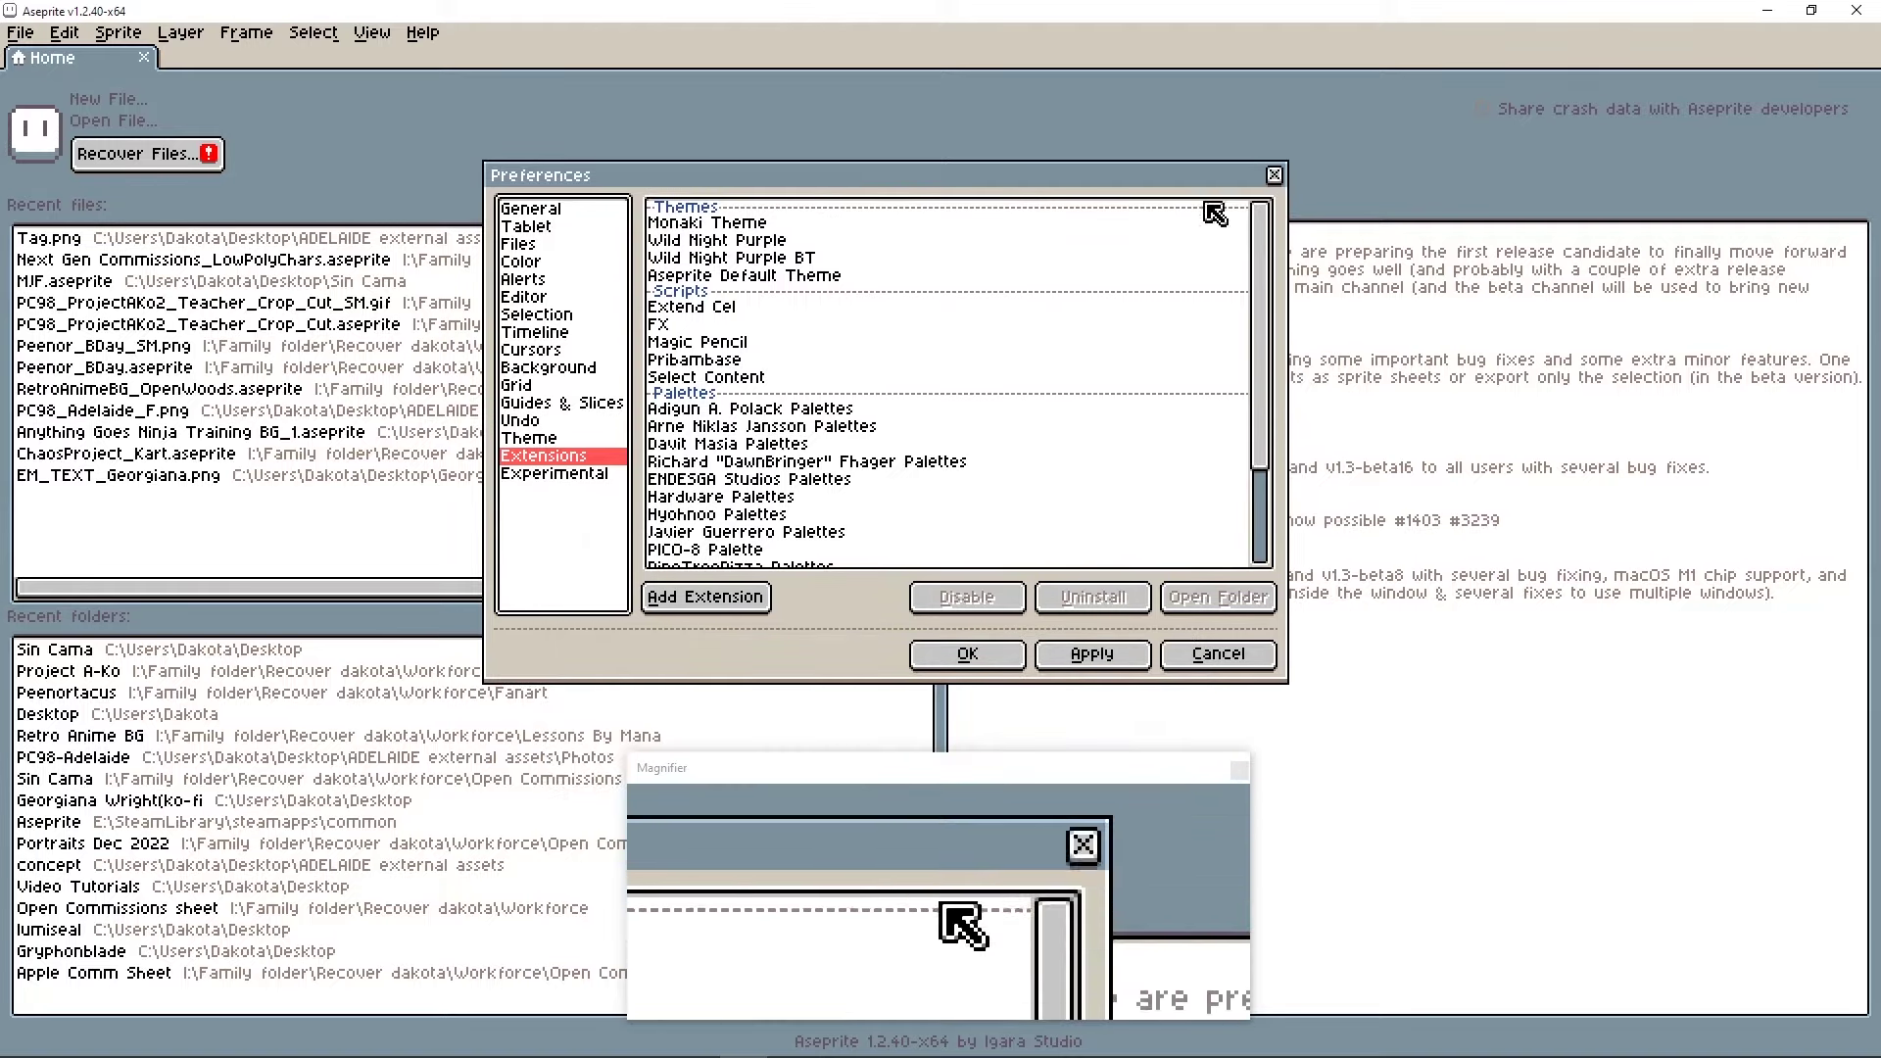
click(1274, 174)
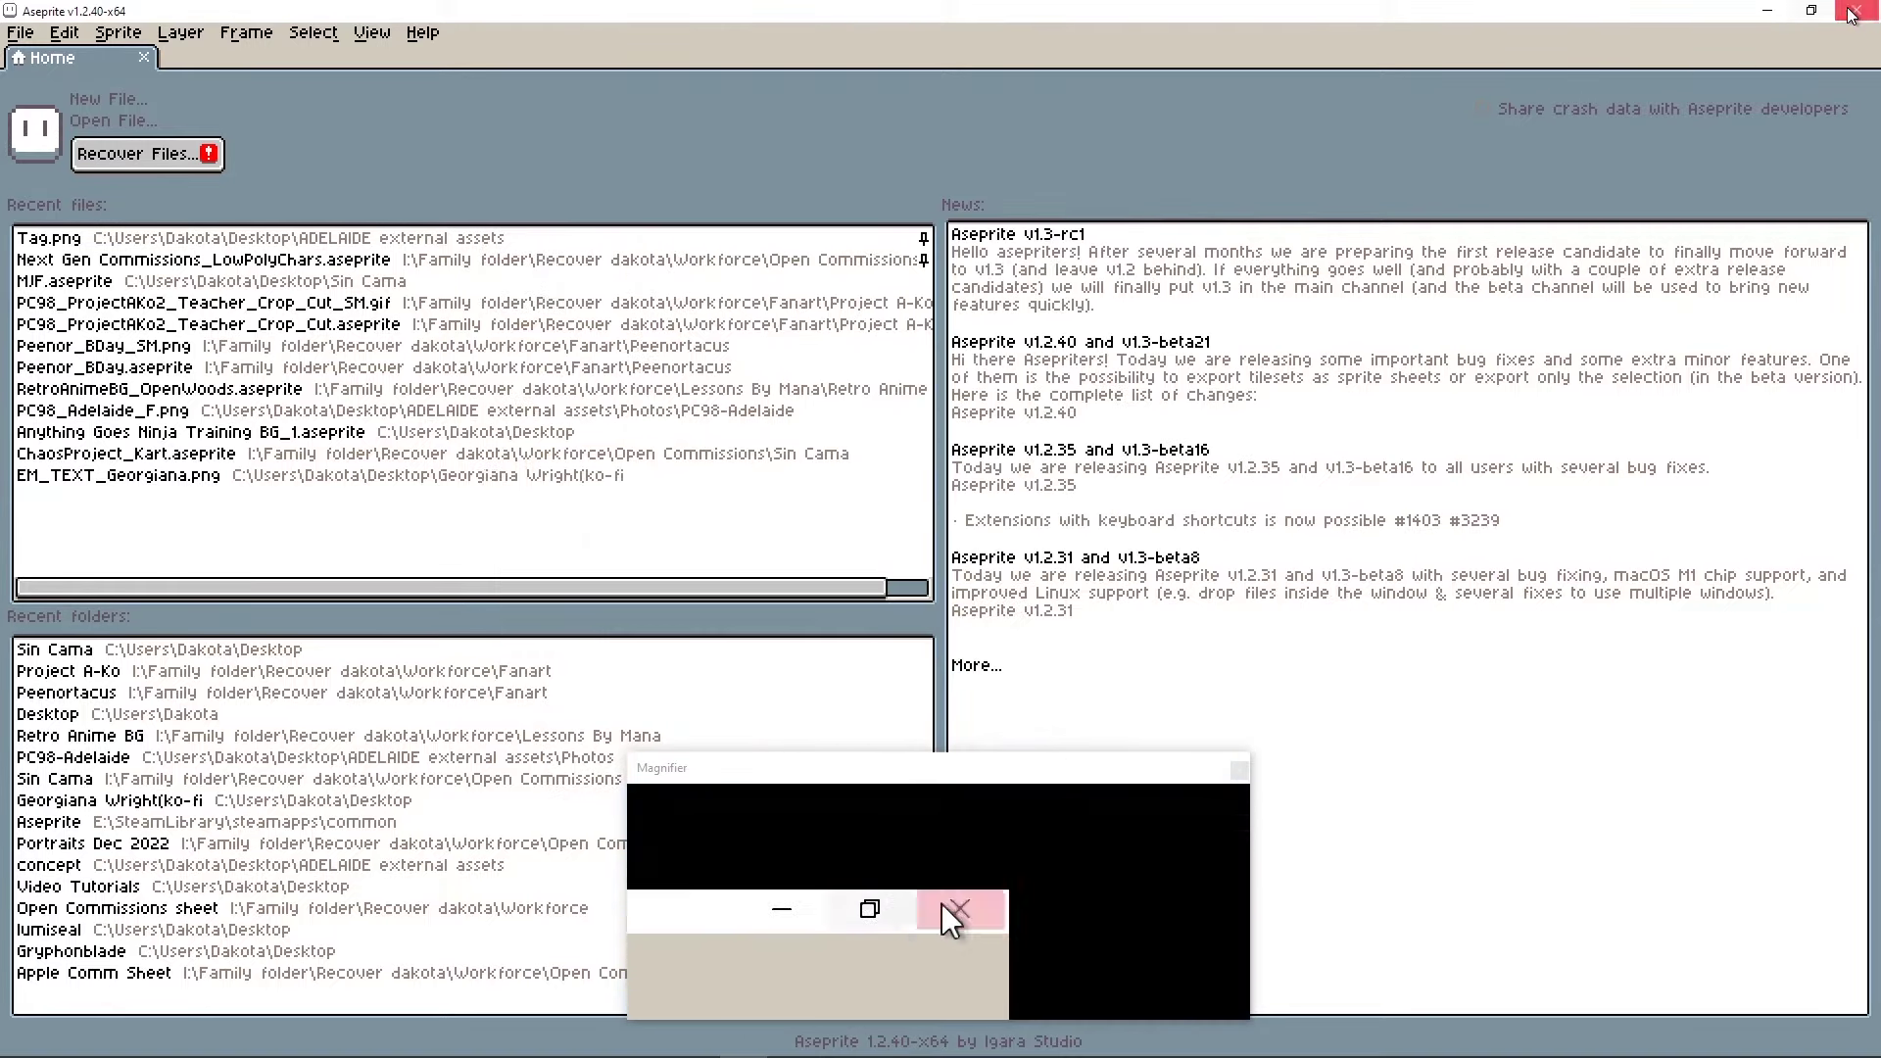
click(1763, 10)
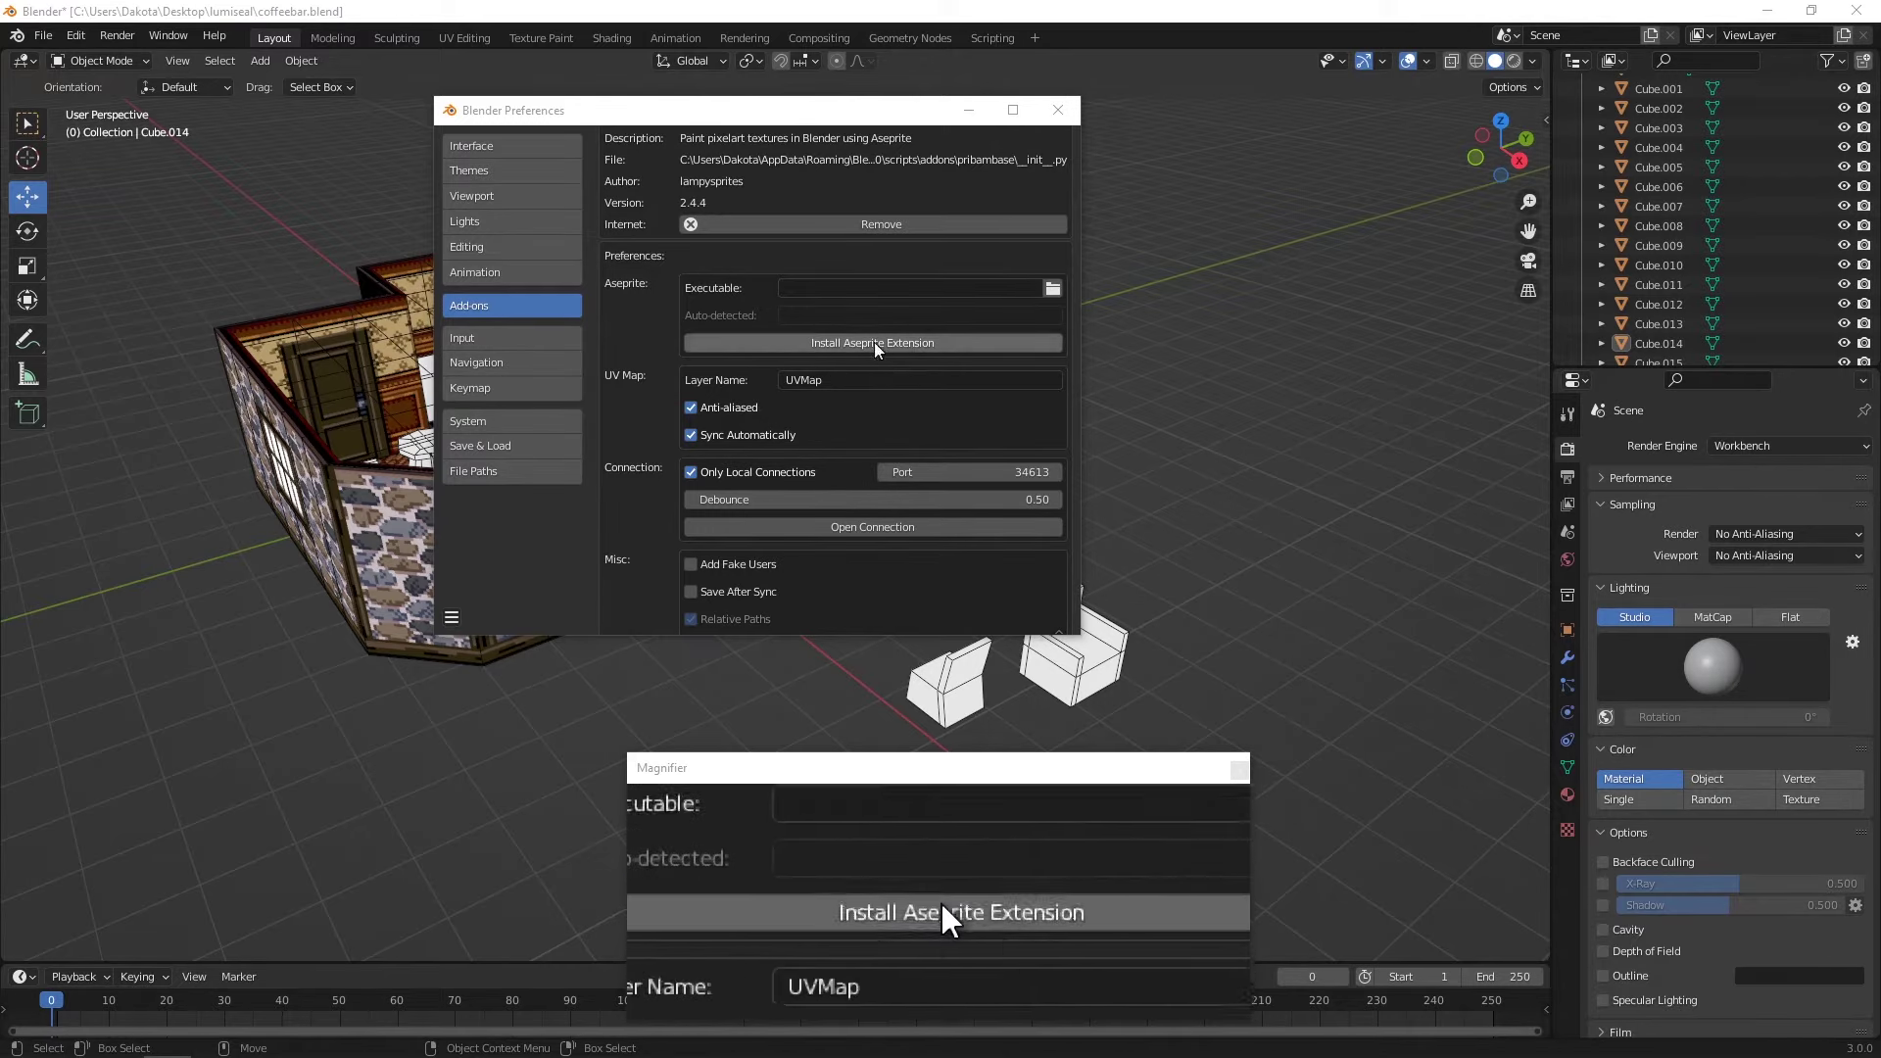
- Close the Blender preferences and save the coffeebar.blend file
scroll(860, 427, down, 1)
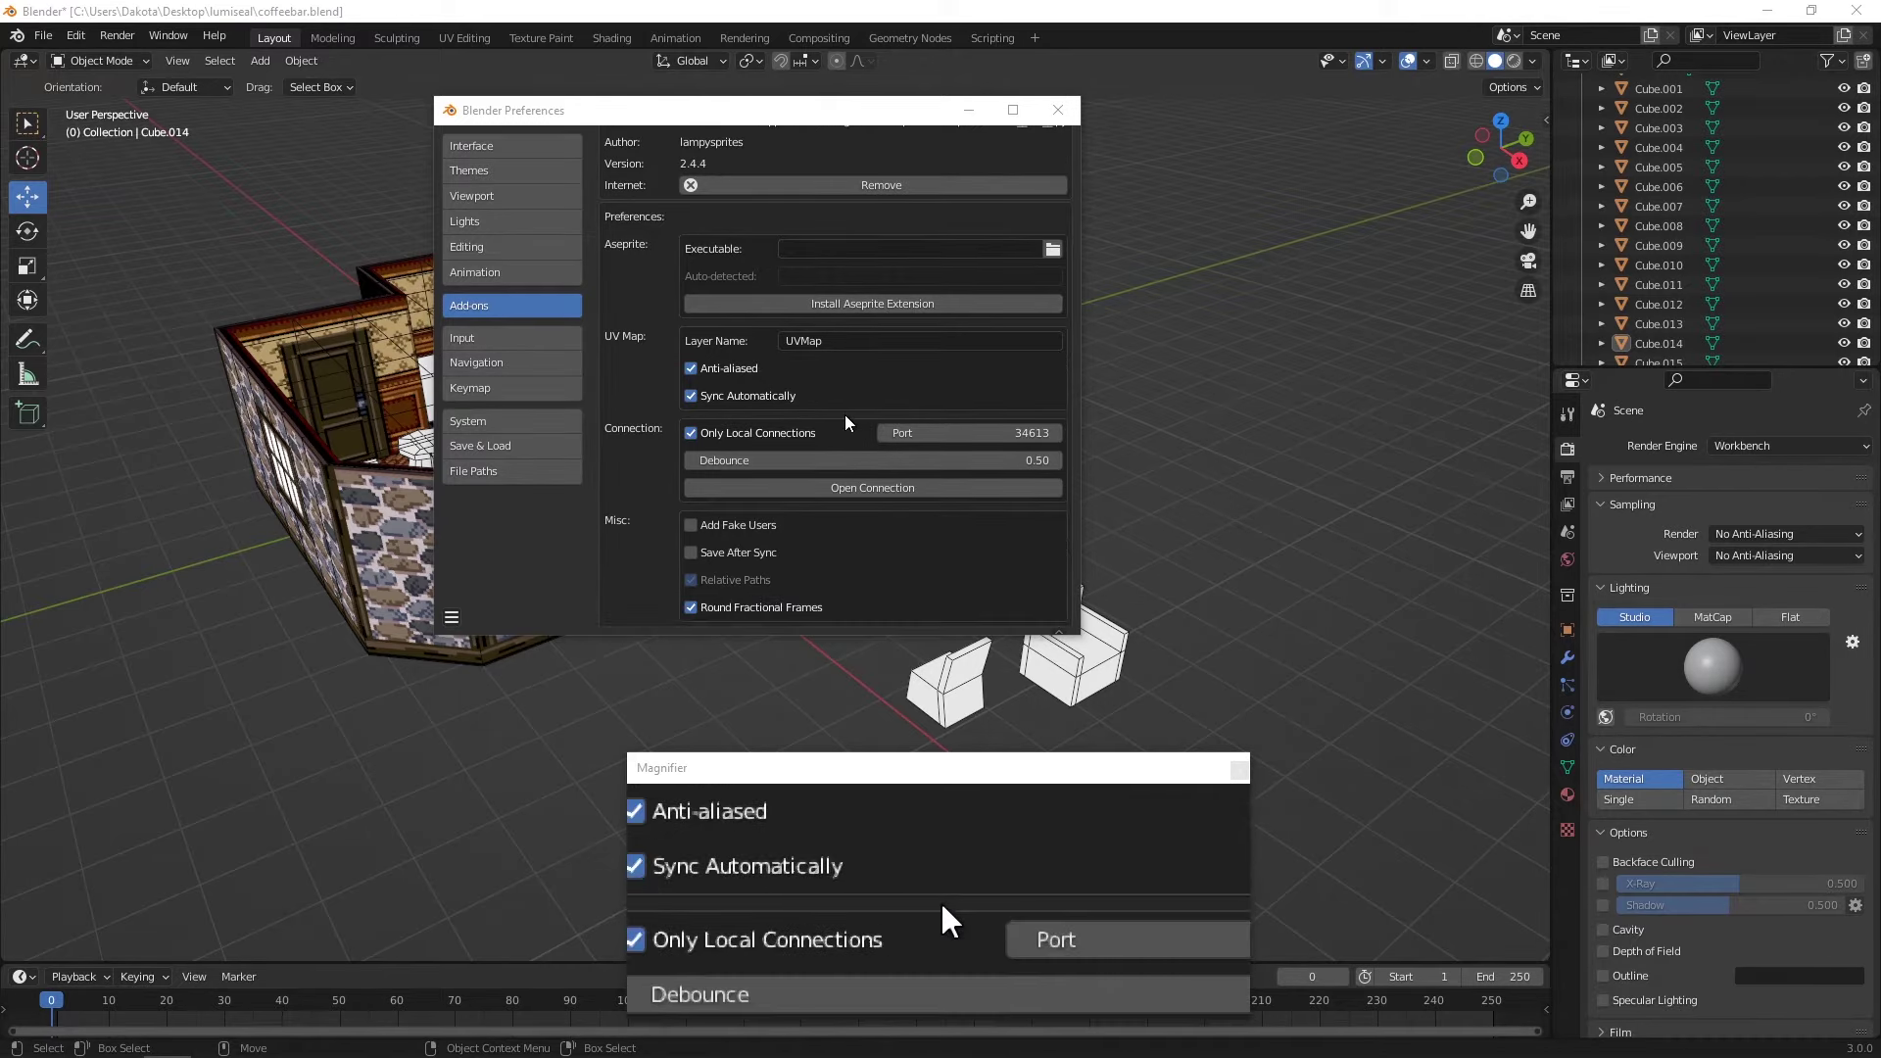
click(1060, 109)
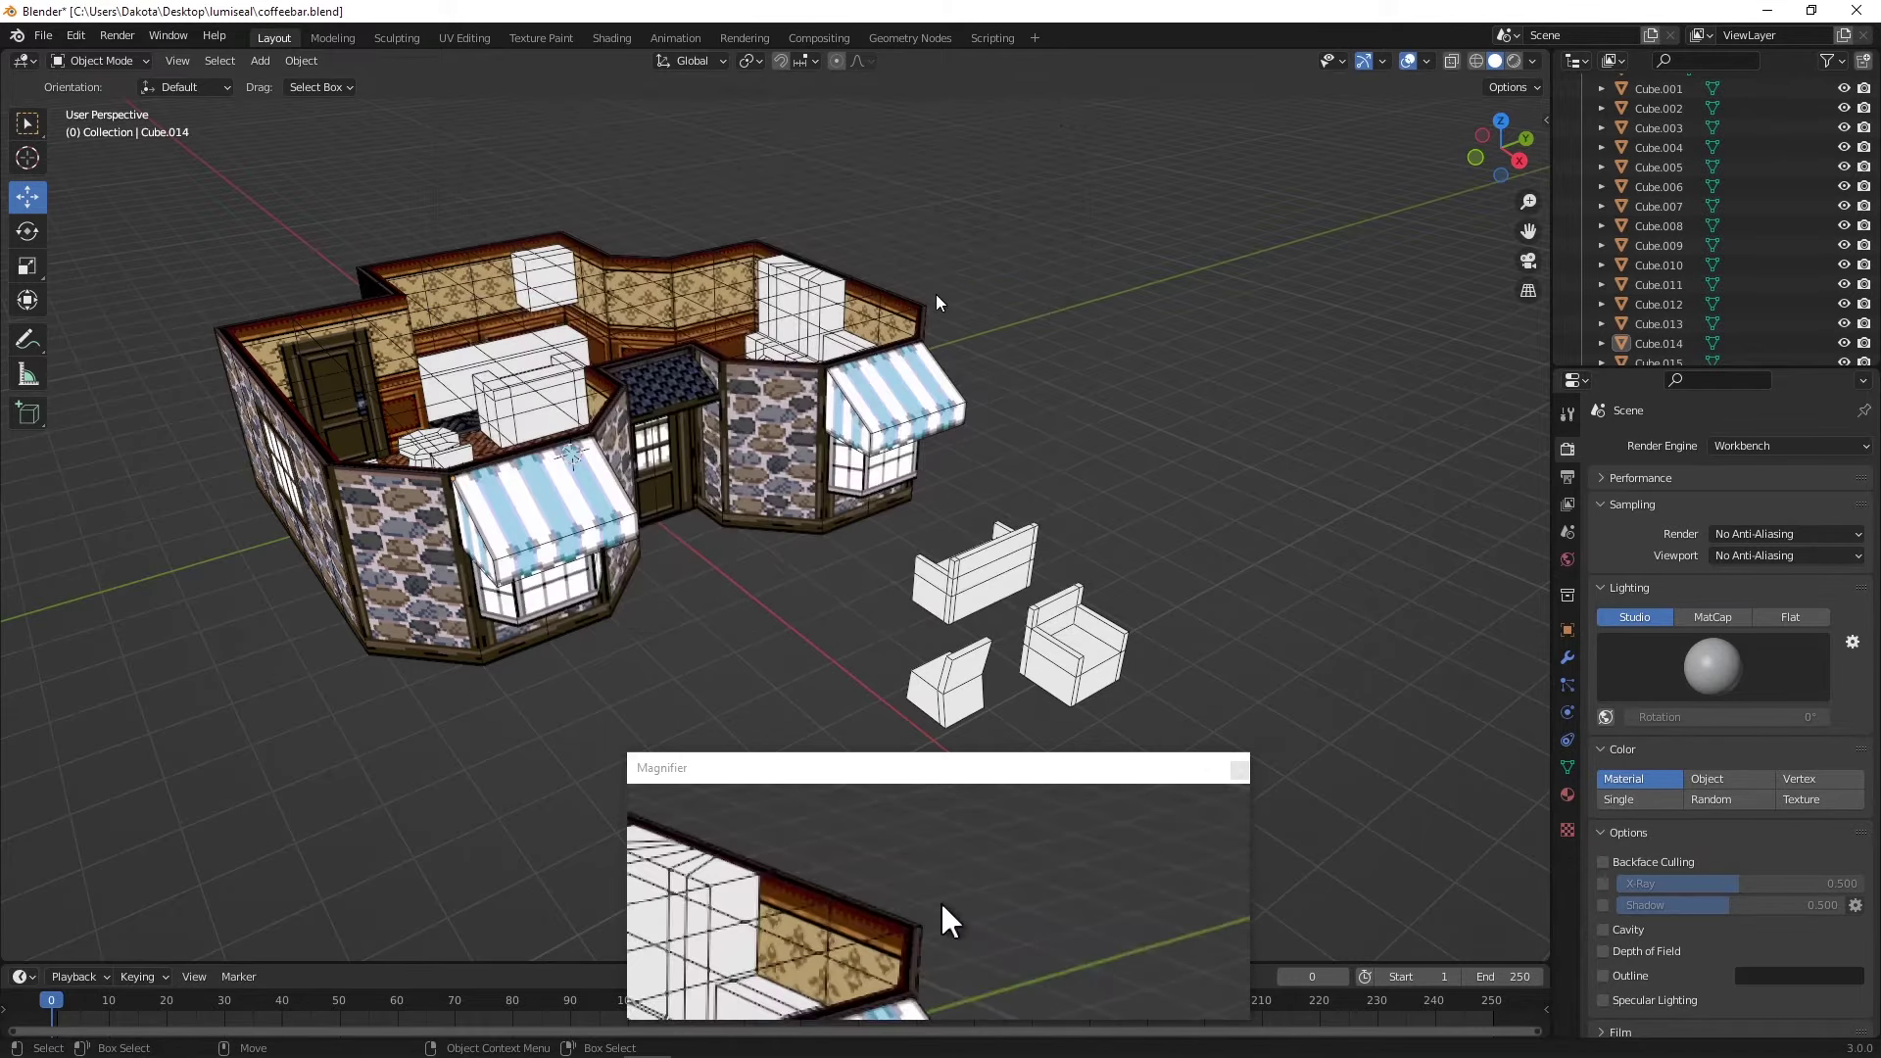
key(ctrl+s)
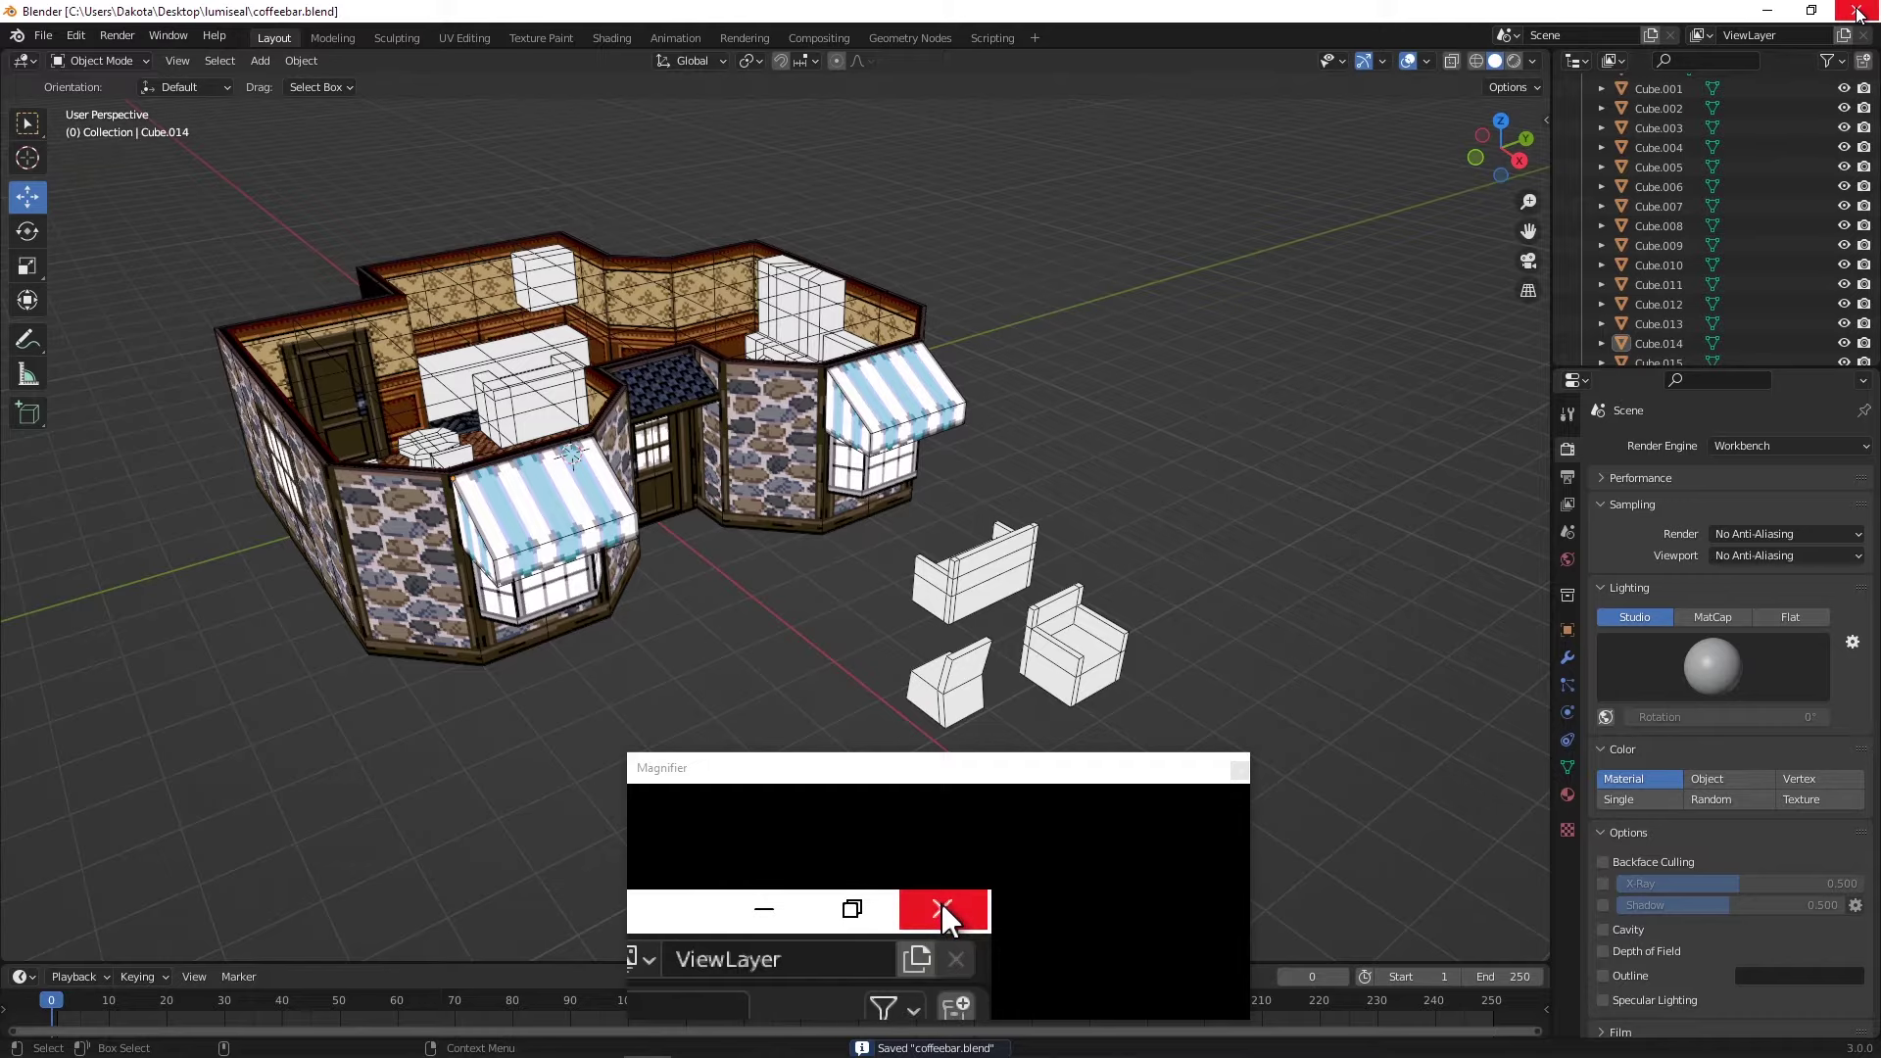
- Restart Blender and reopen the coffeebar.blend file
click(1857, 12)
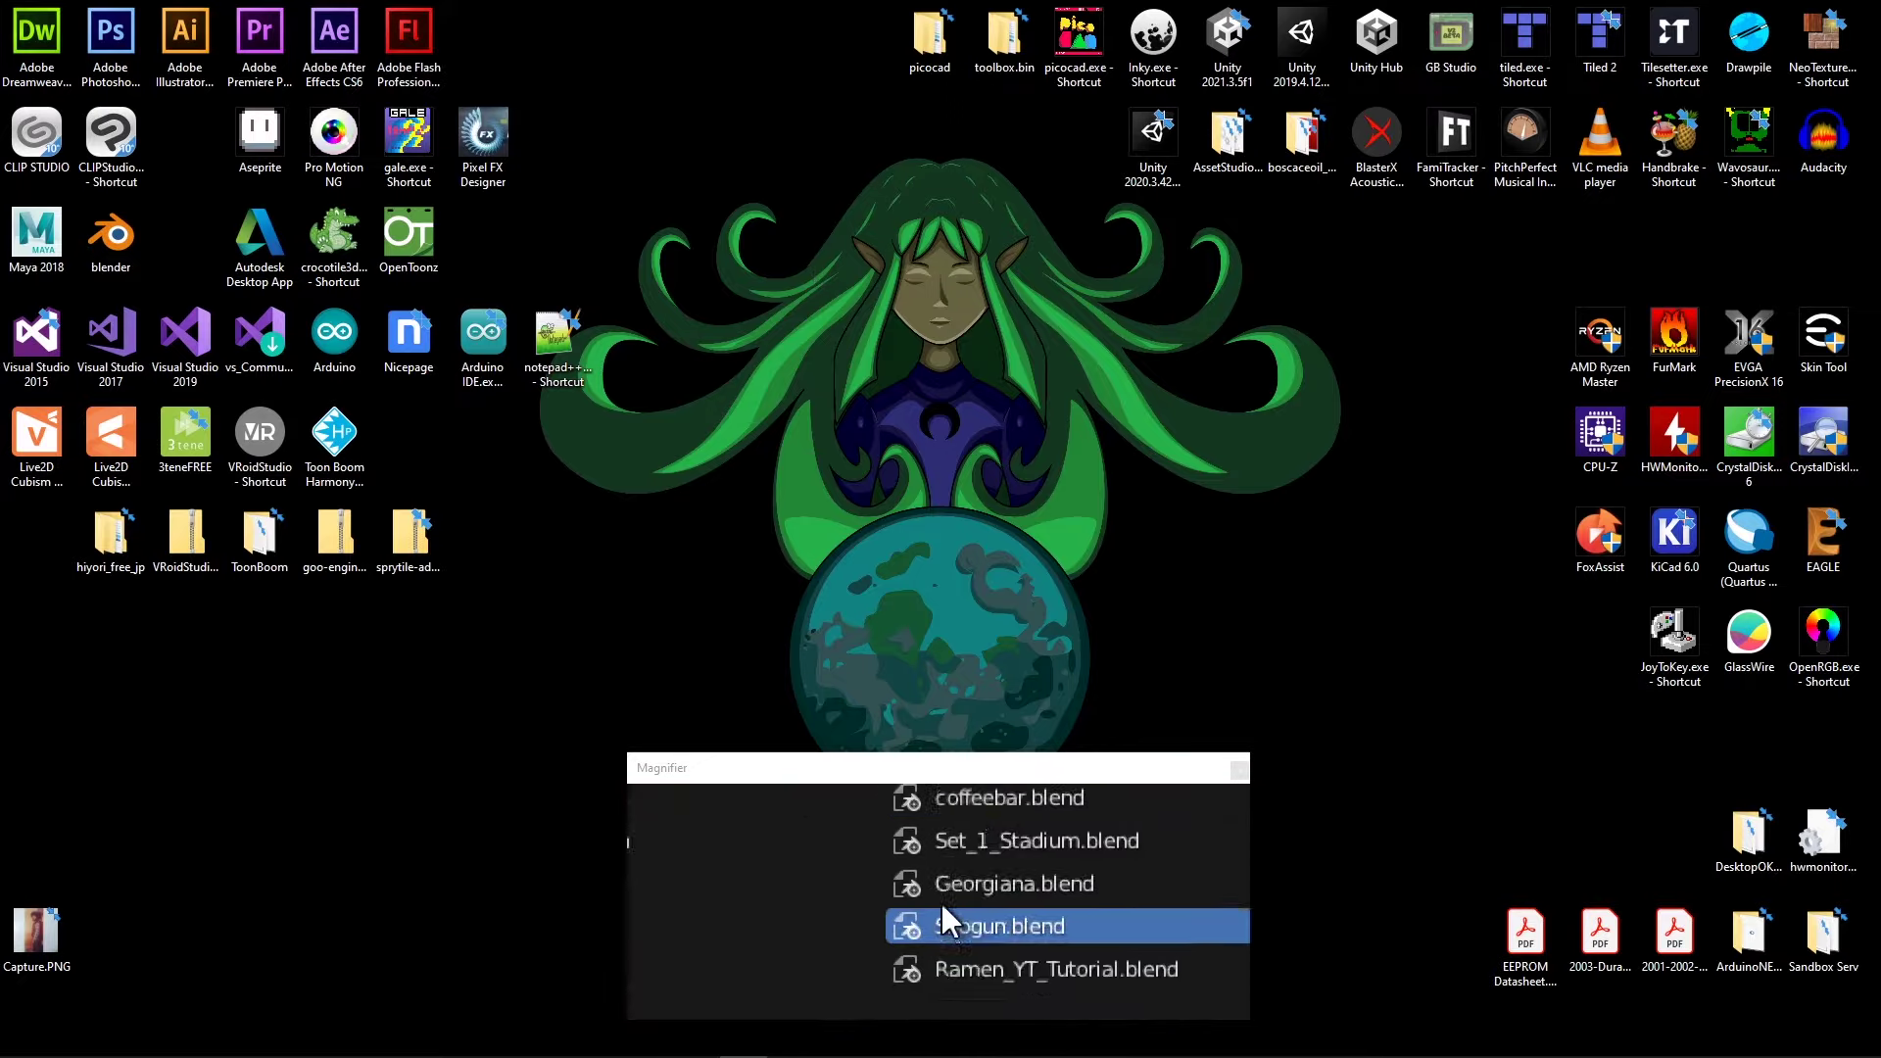
click(943, 905)
drag(942, 803, 1462, 2)
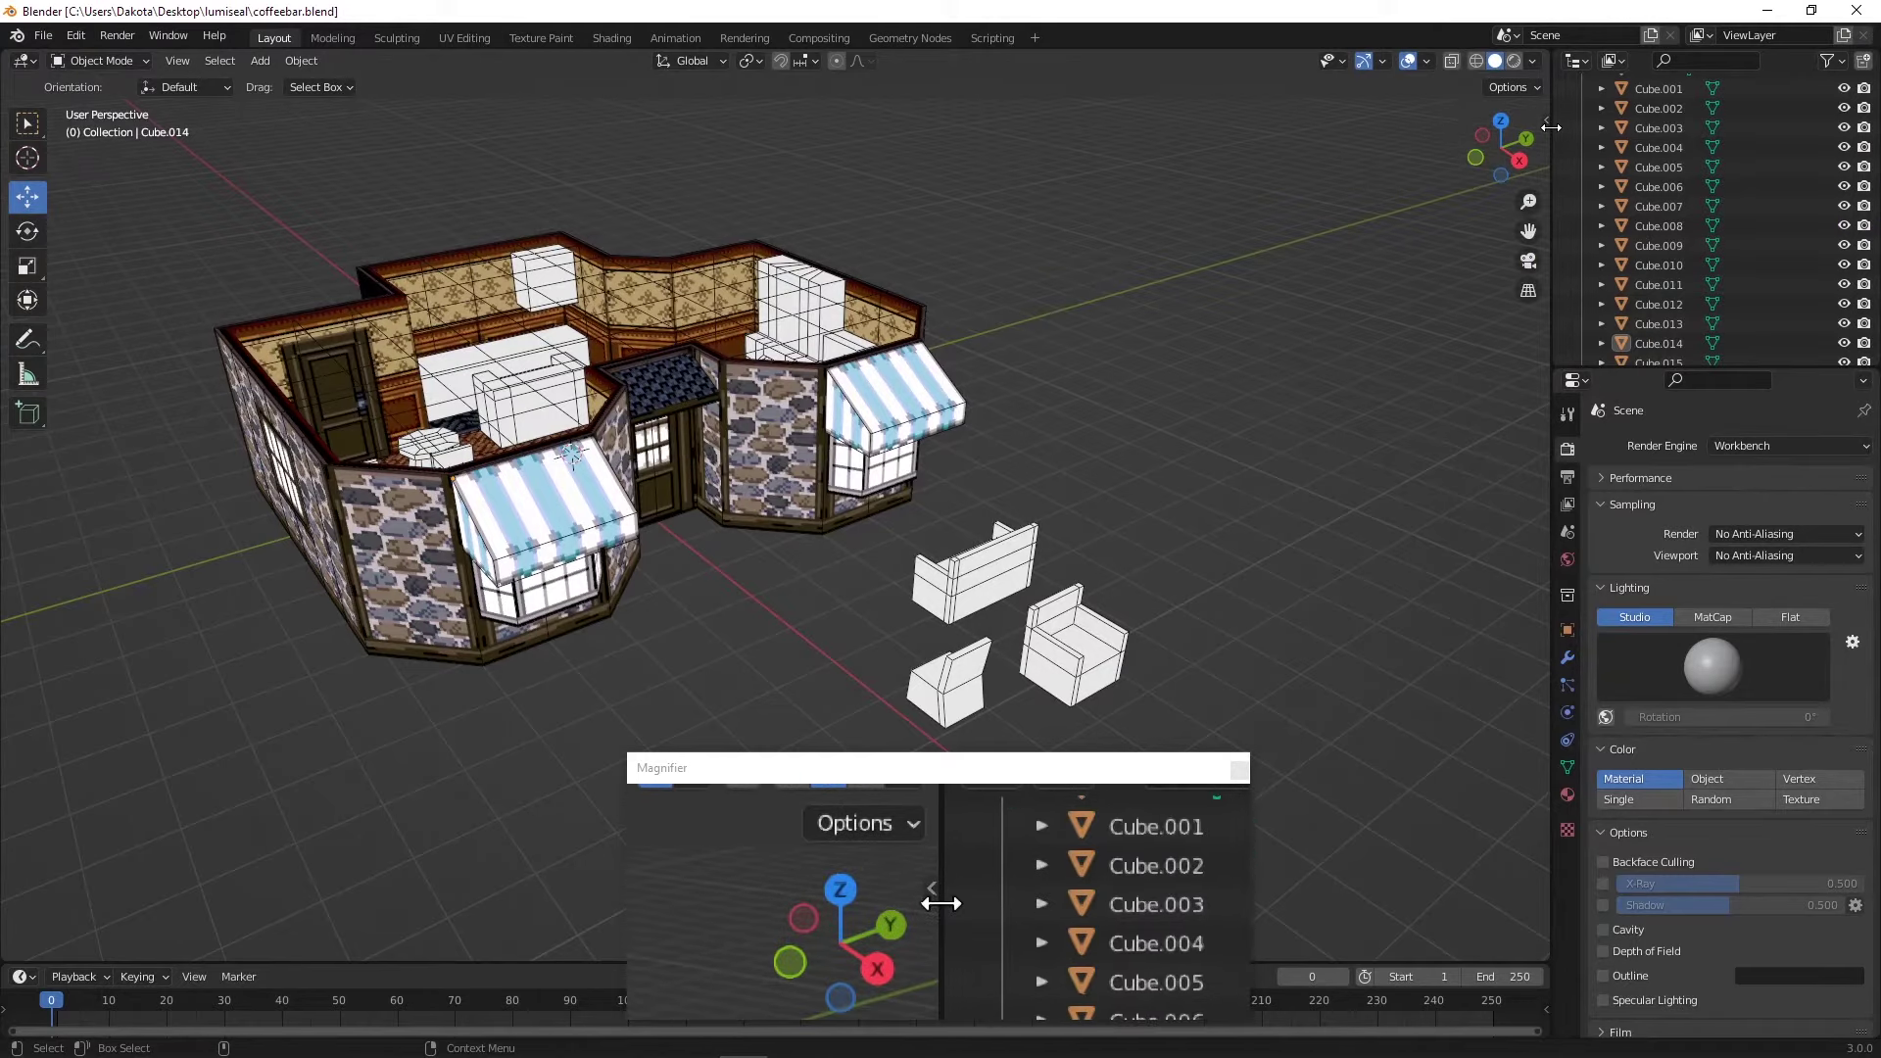
- Show the Pribambase controls in the 3D viewport and start the sync connection for Aseprite
click(1546, 123)
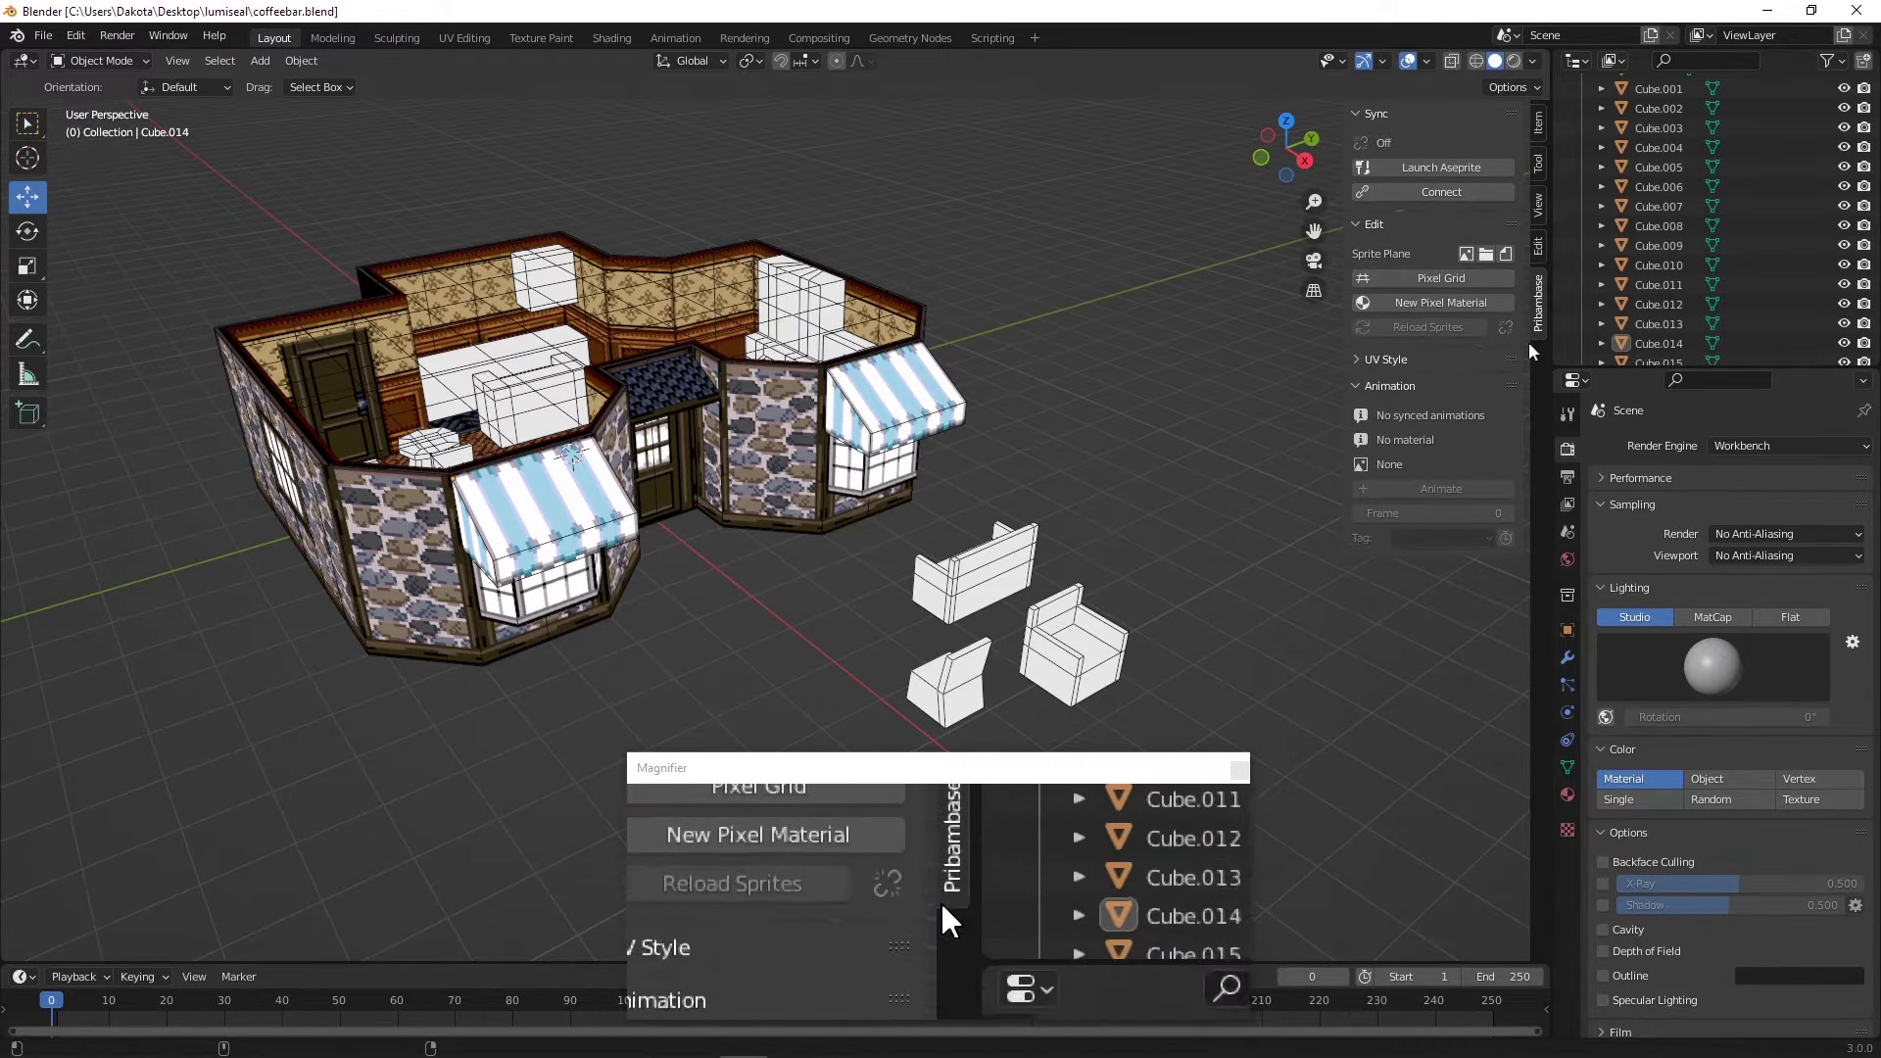
click(1416, 192)
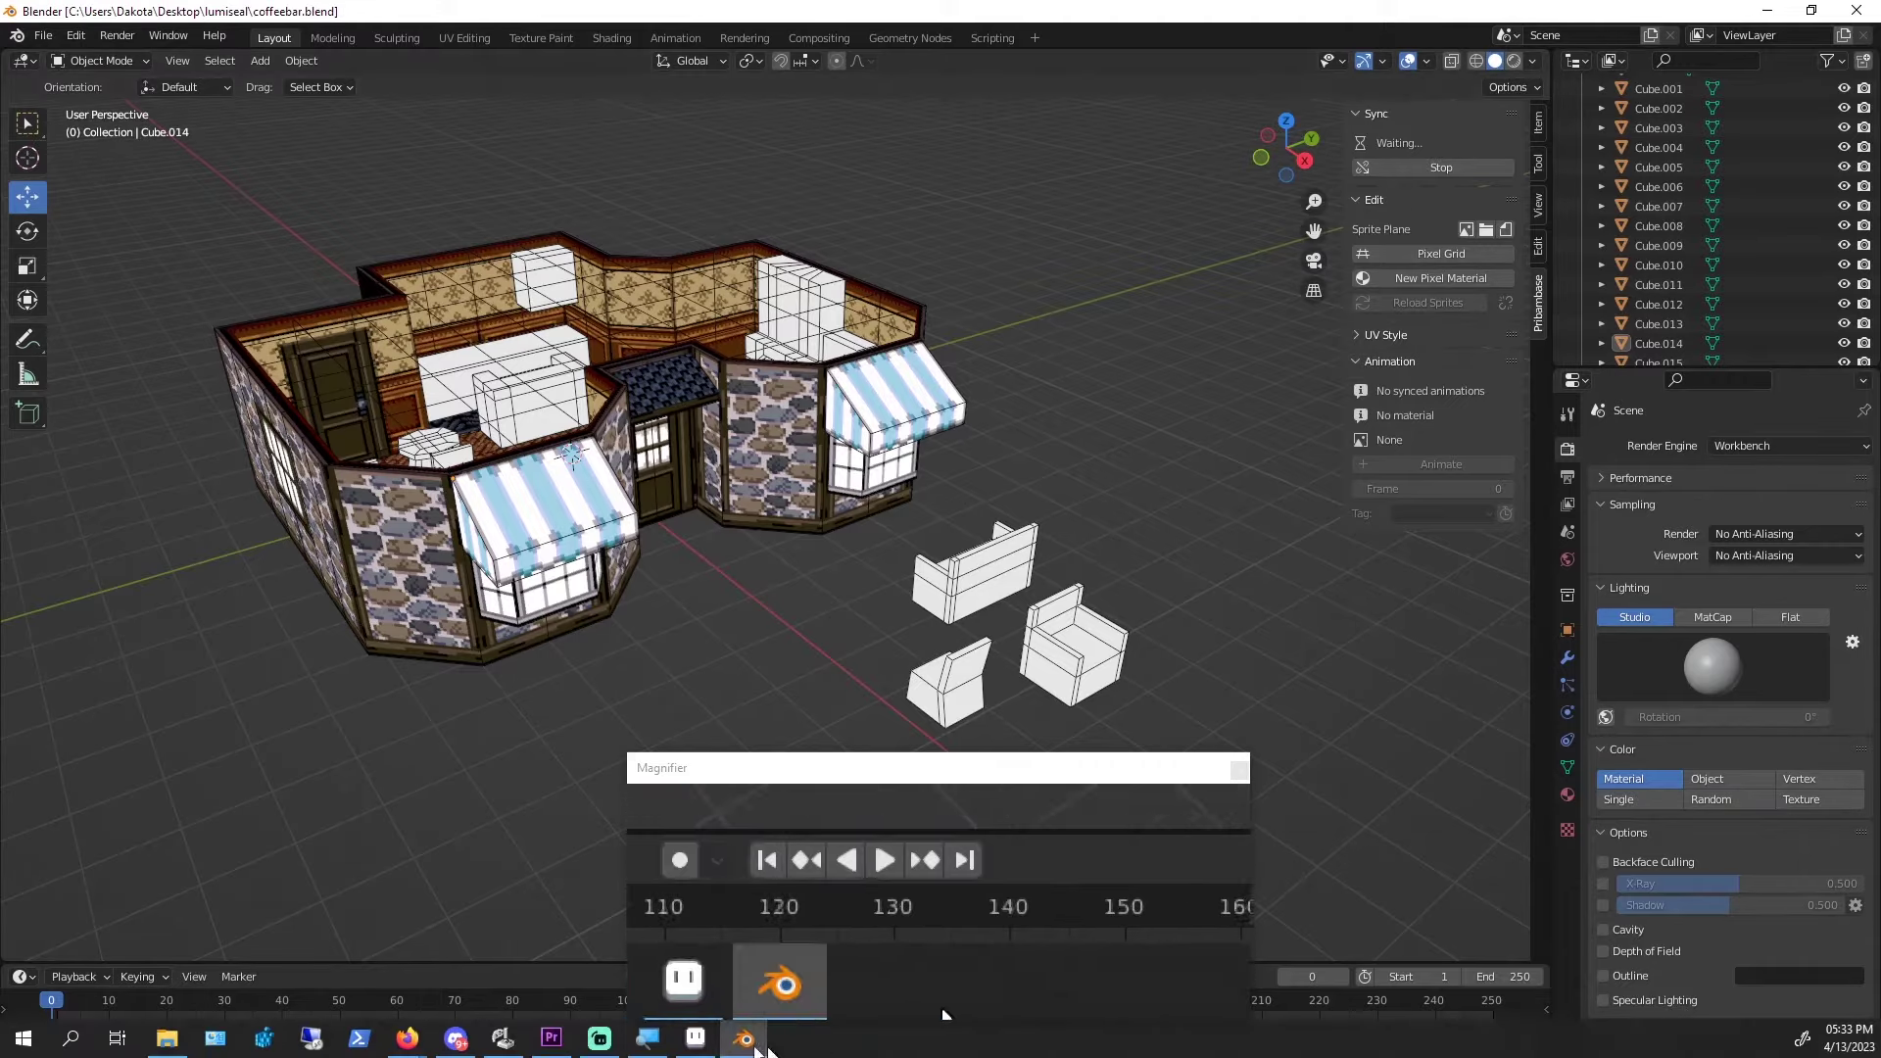
- Switch to Aseprite and open the Sync dialog to connect it to the coffeebar.blend session
click(696, 1050)
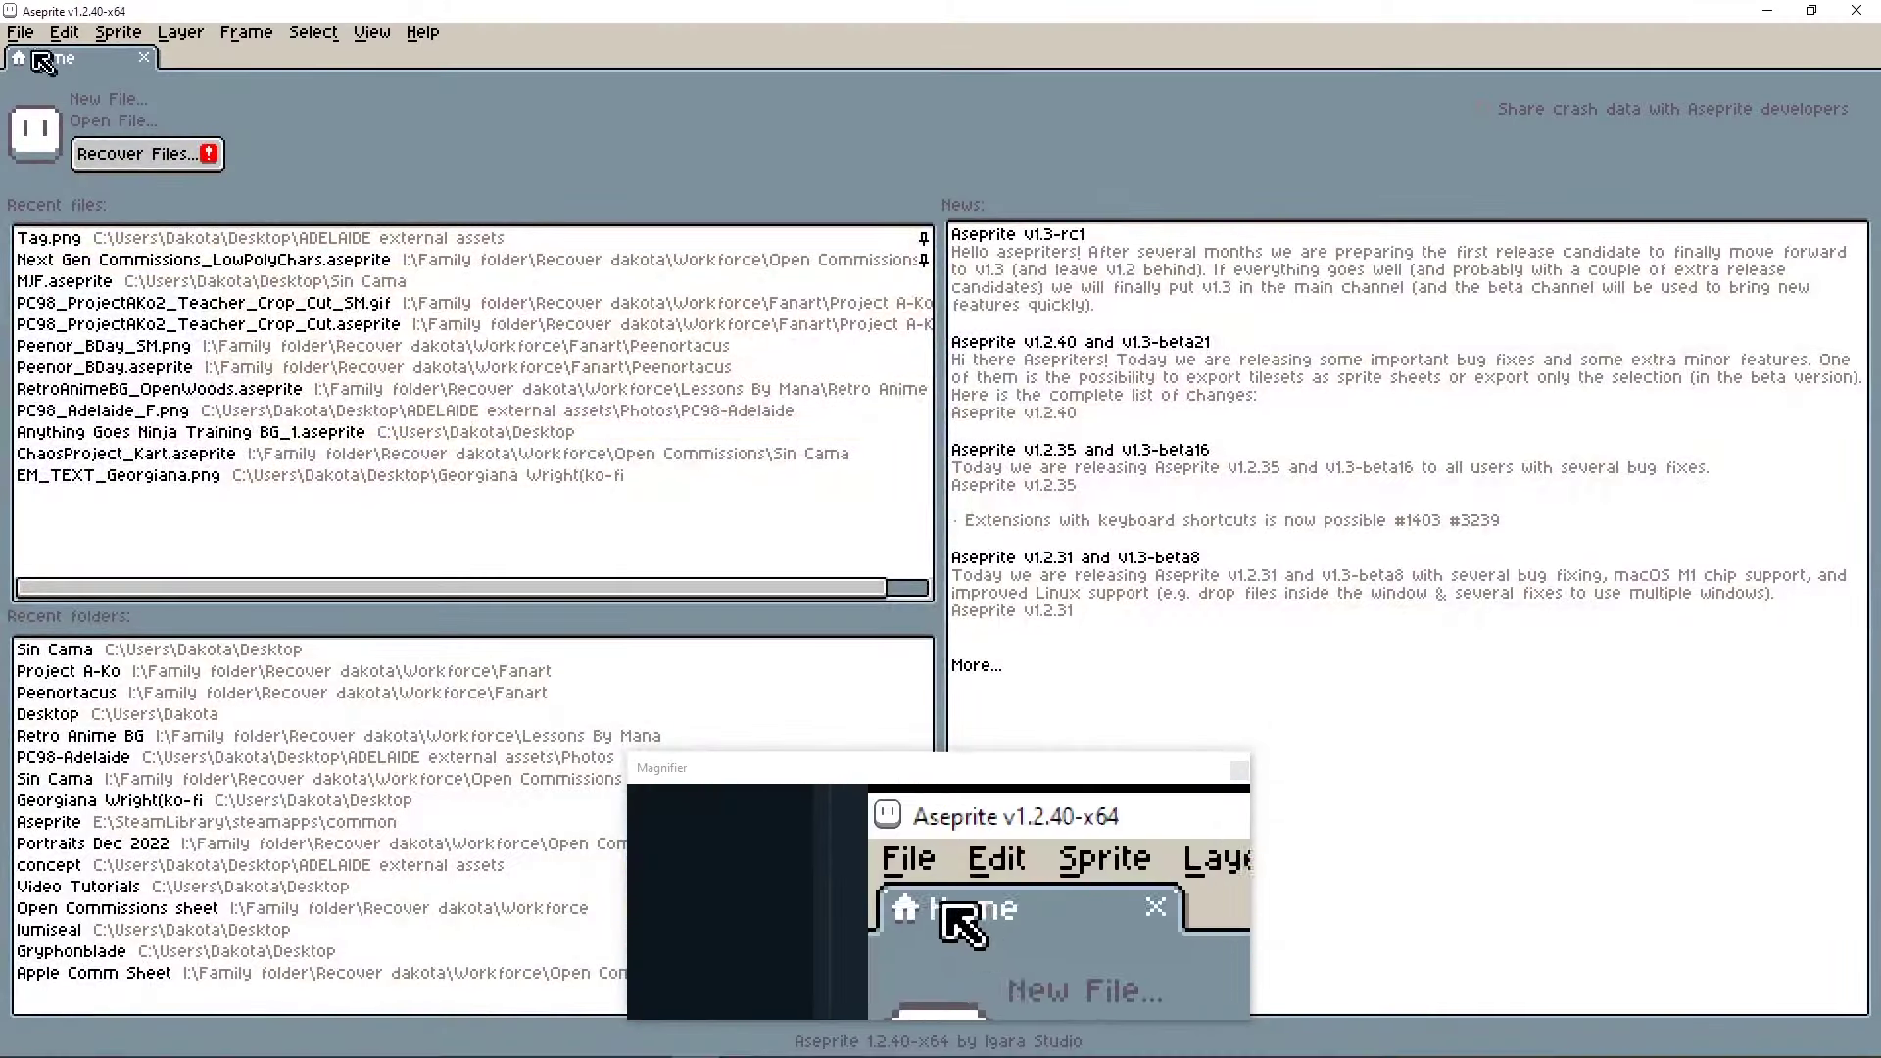
click(19, 32)
click(124, 299)
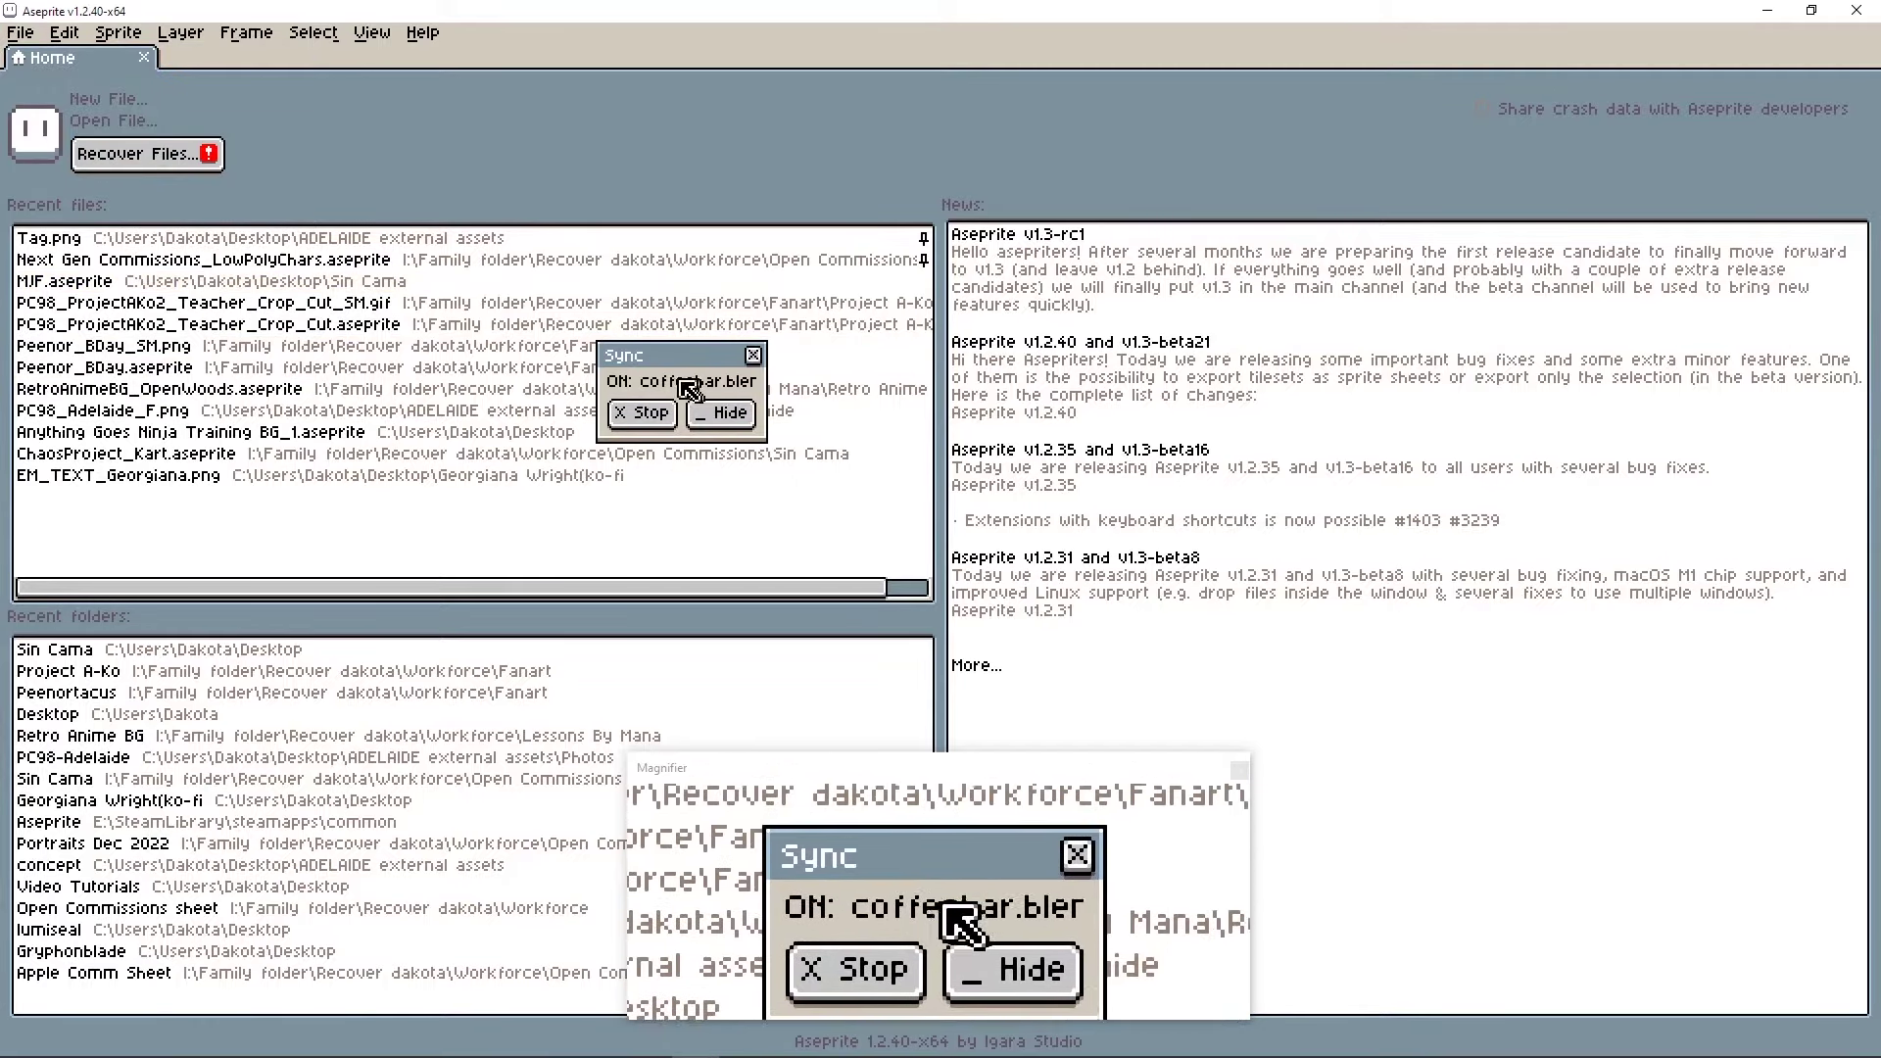
click(20, 32)
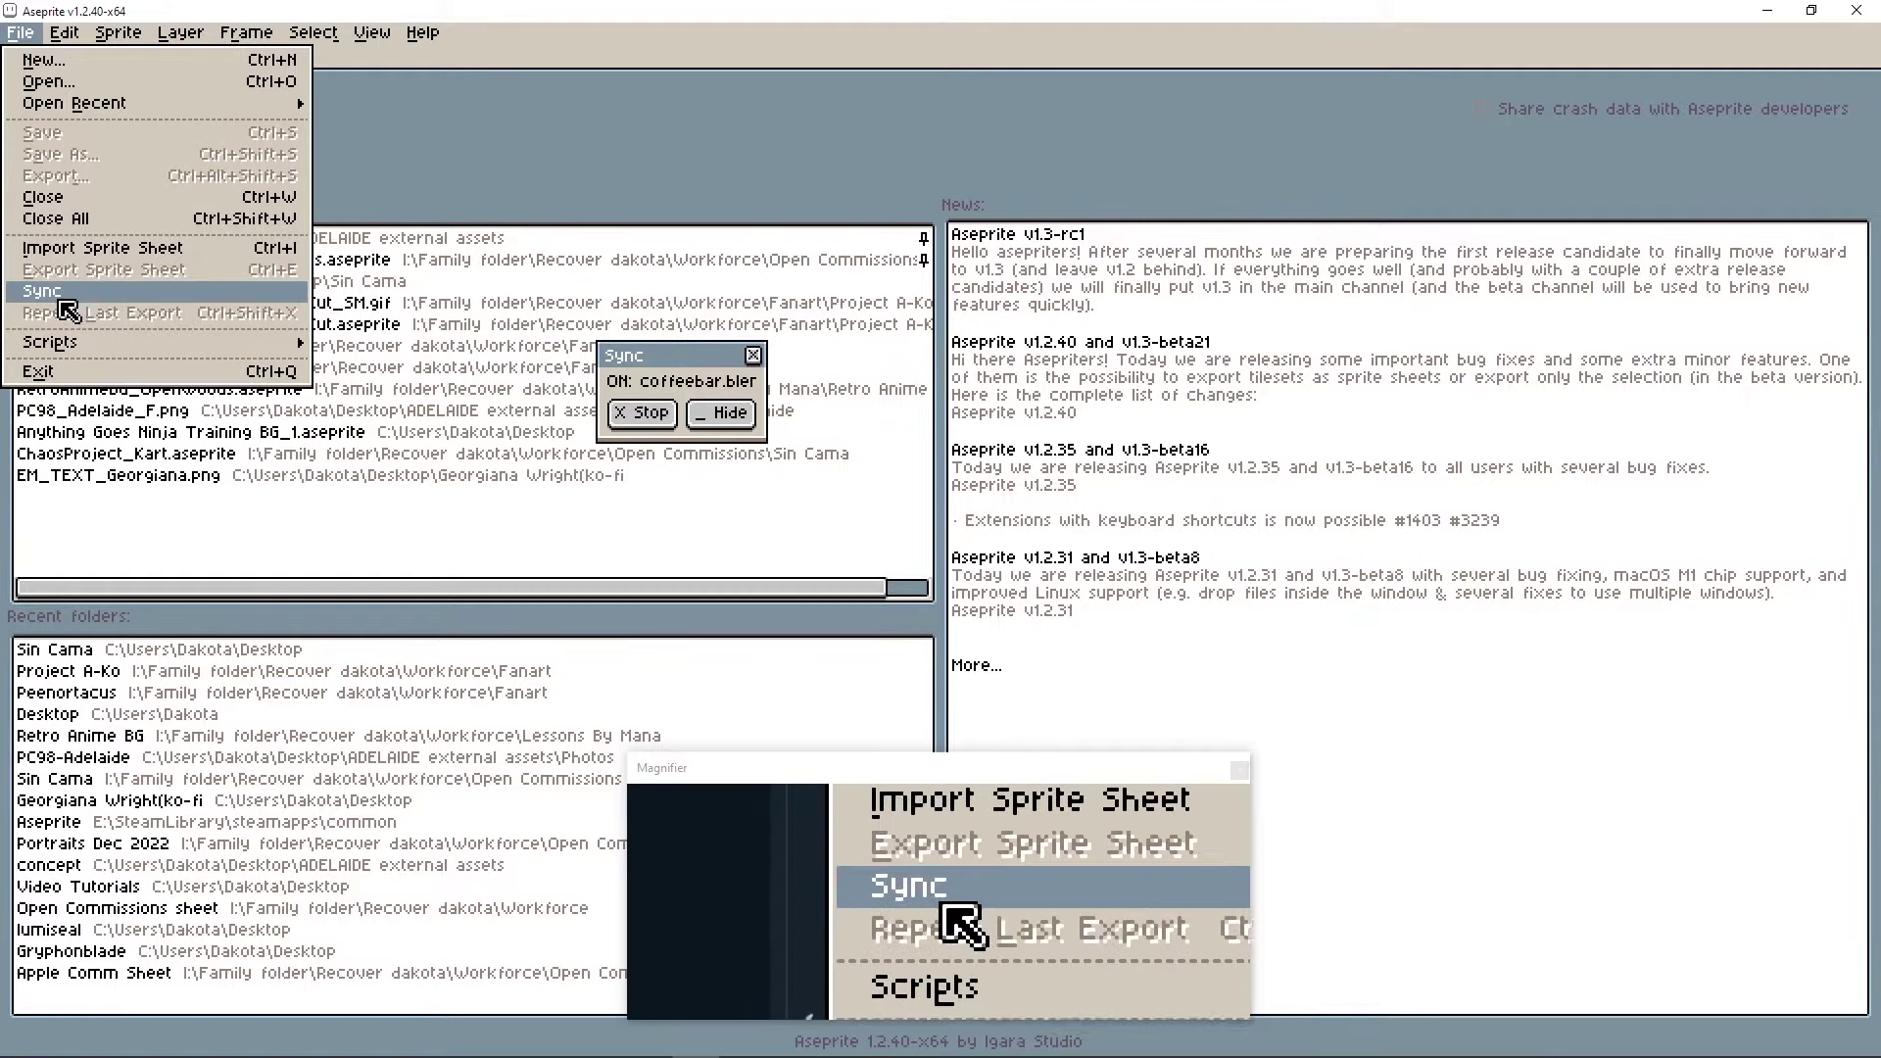
click(667, 367)
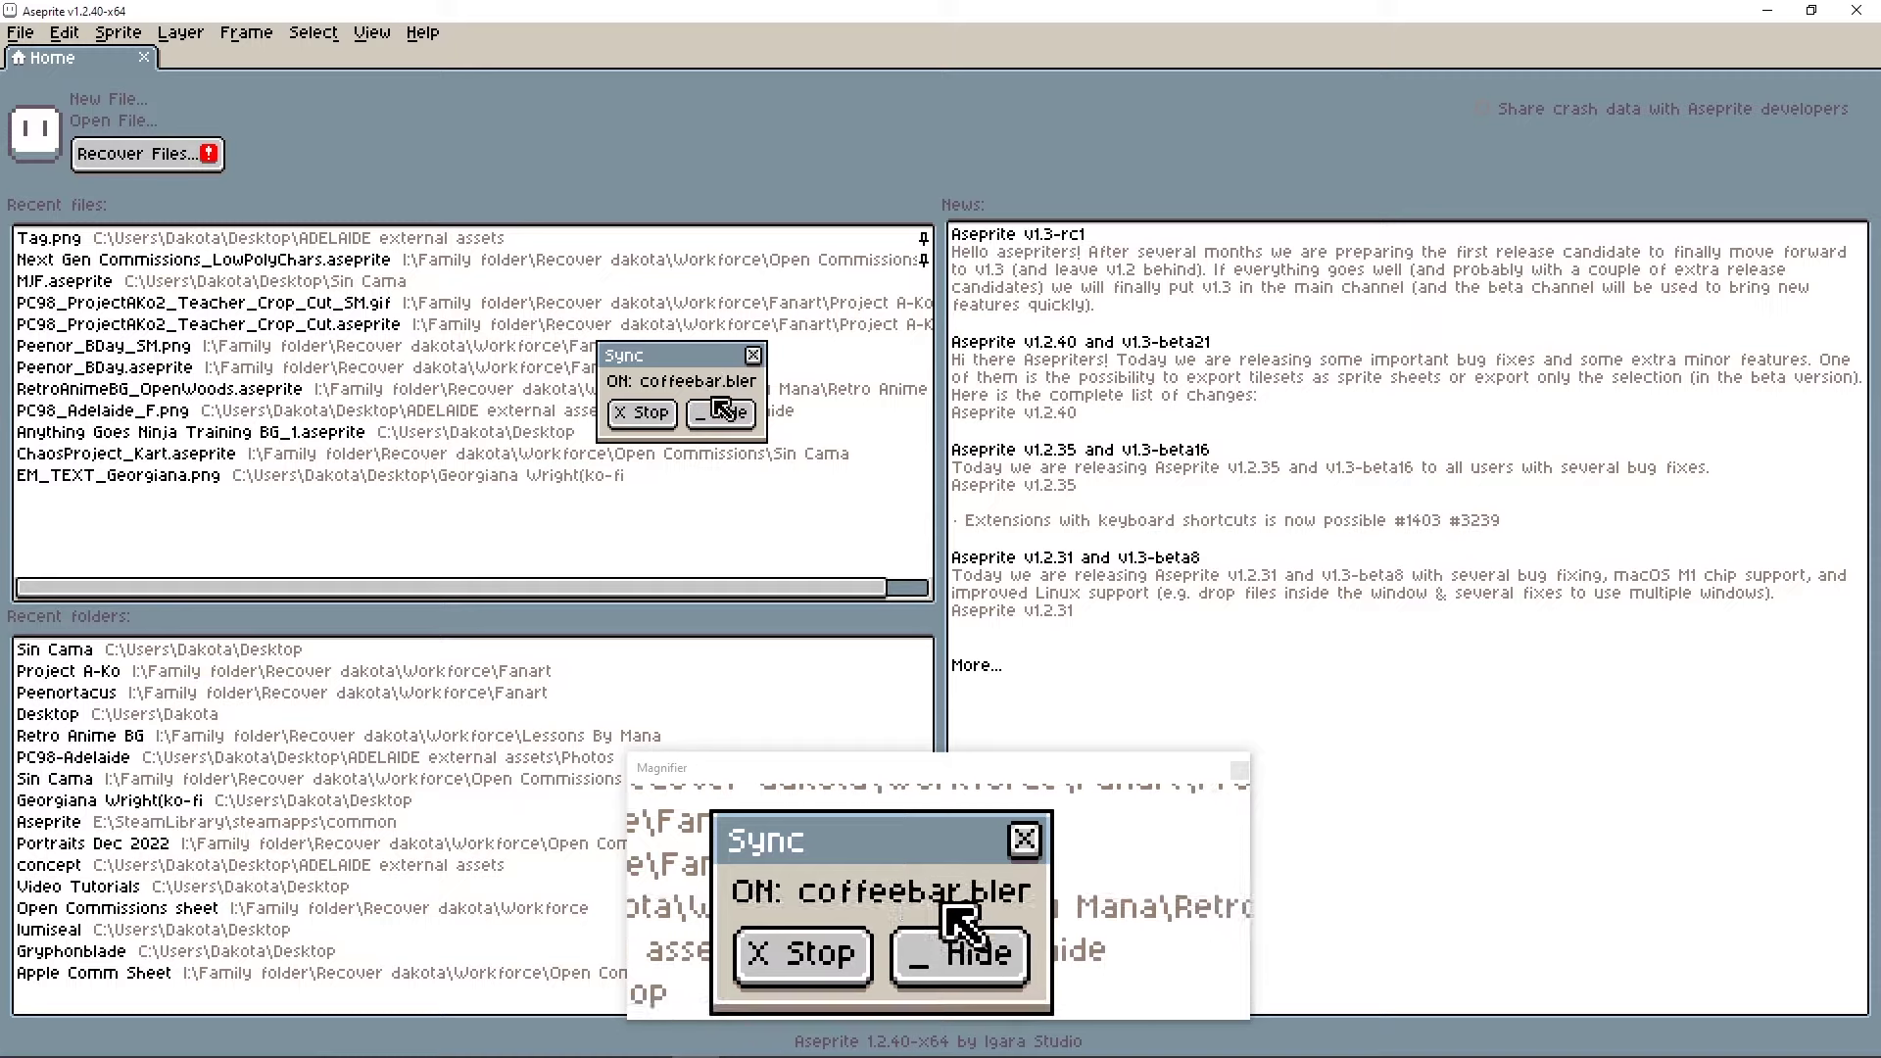
- Widen the Sync dialog and hide it, return to Blender, and collapse the 3D viewport's sidebar
drag(767, 402, 826, 402)
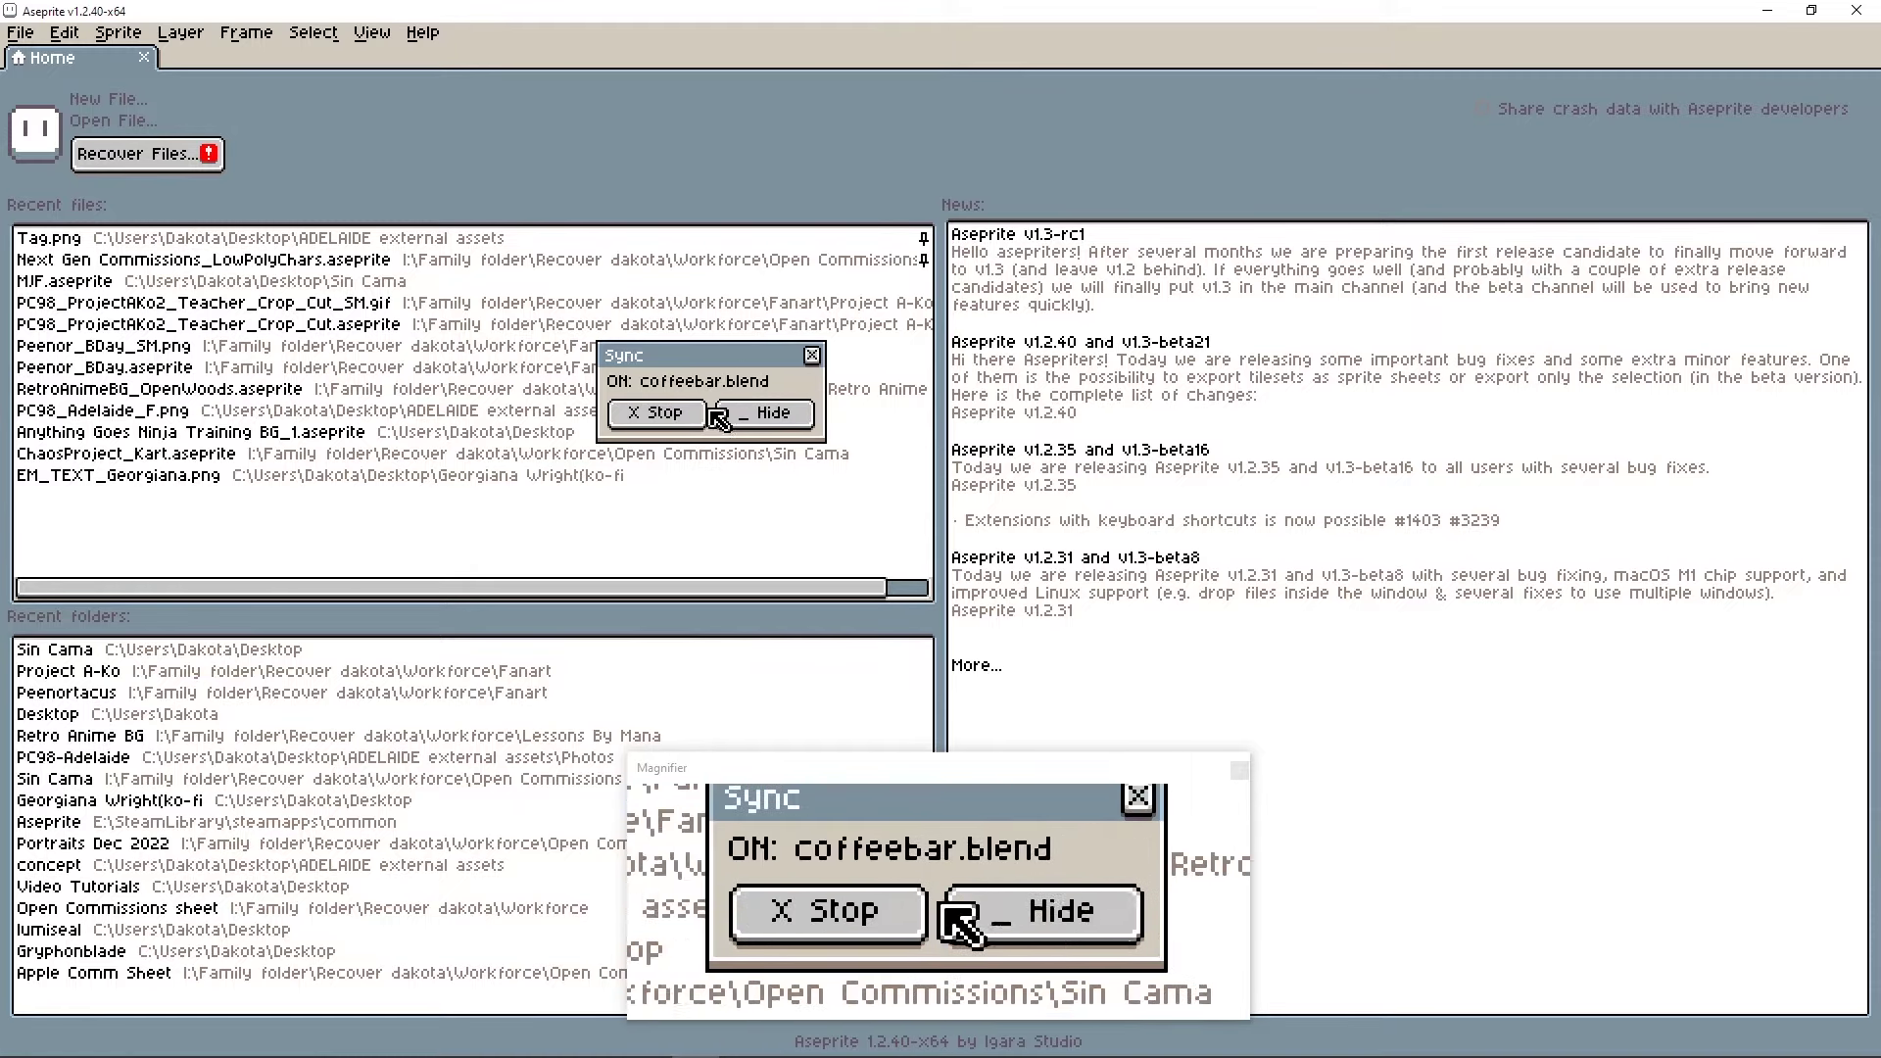
click(767, 413)
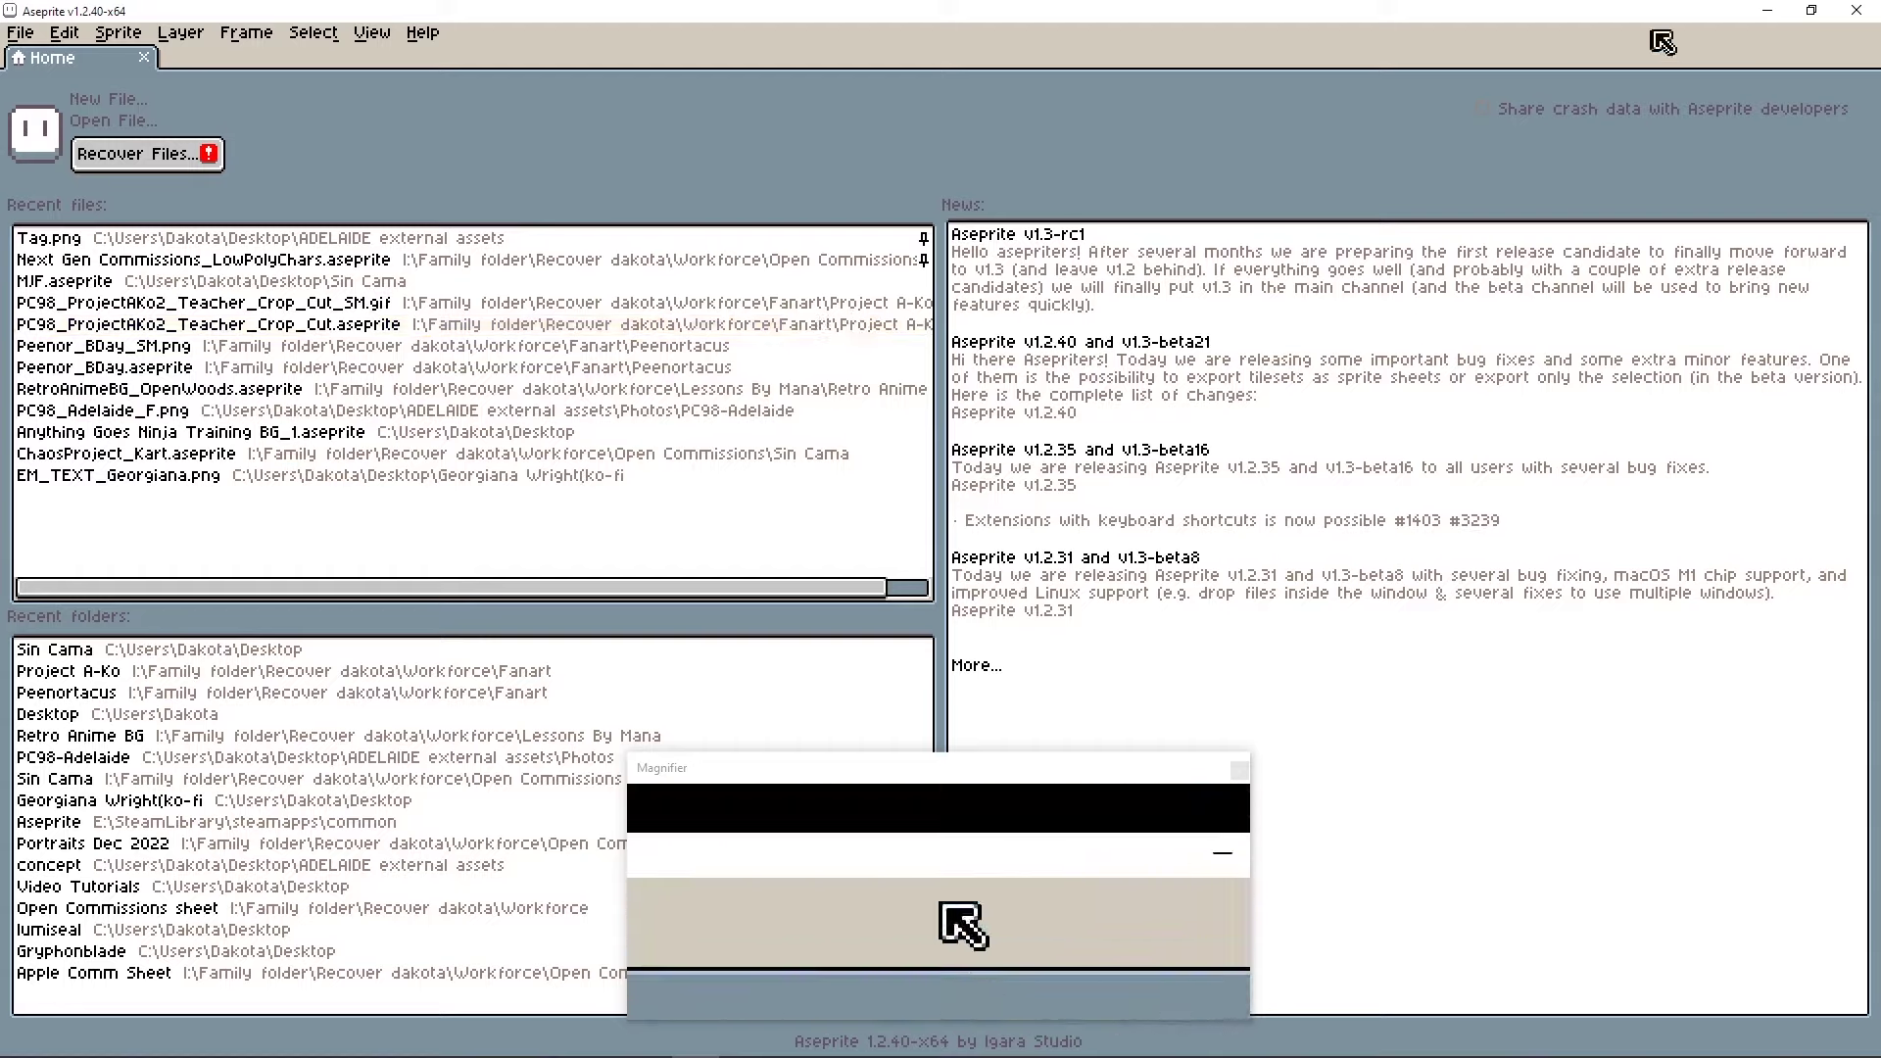
click(1767, 10)
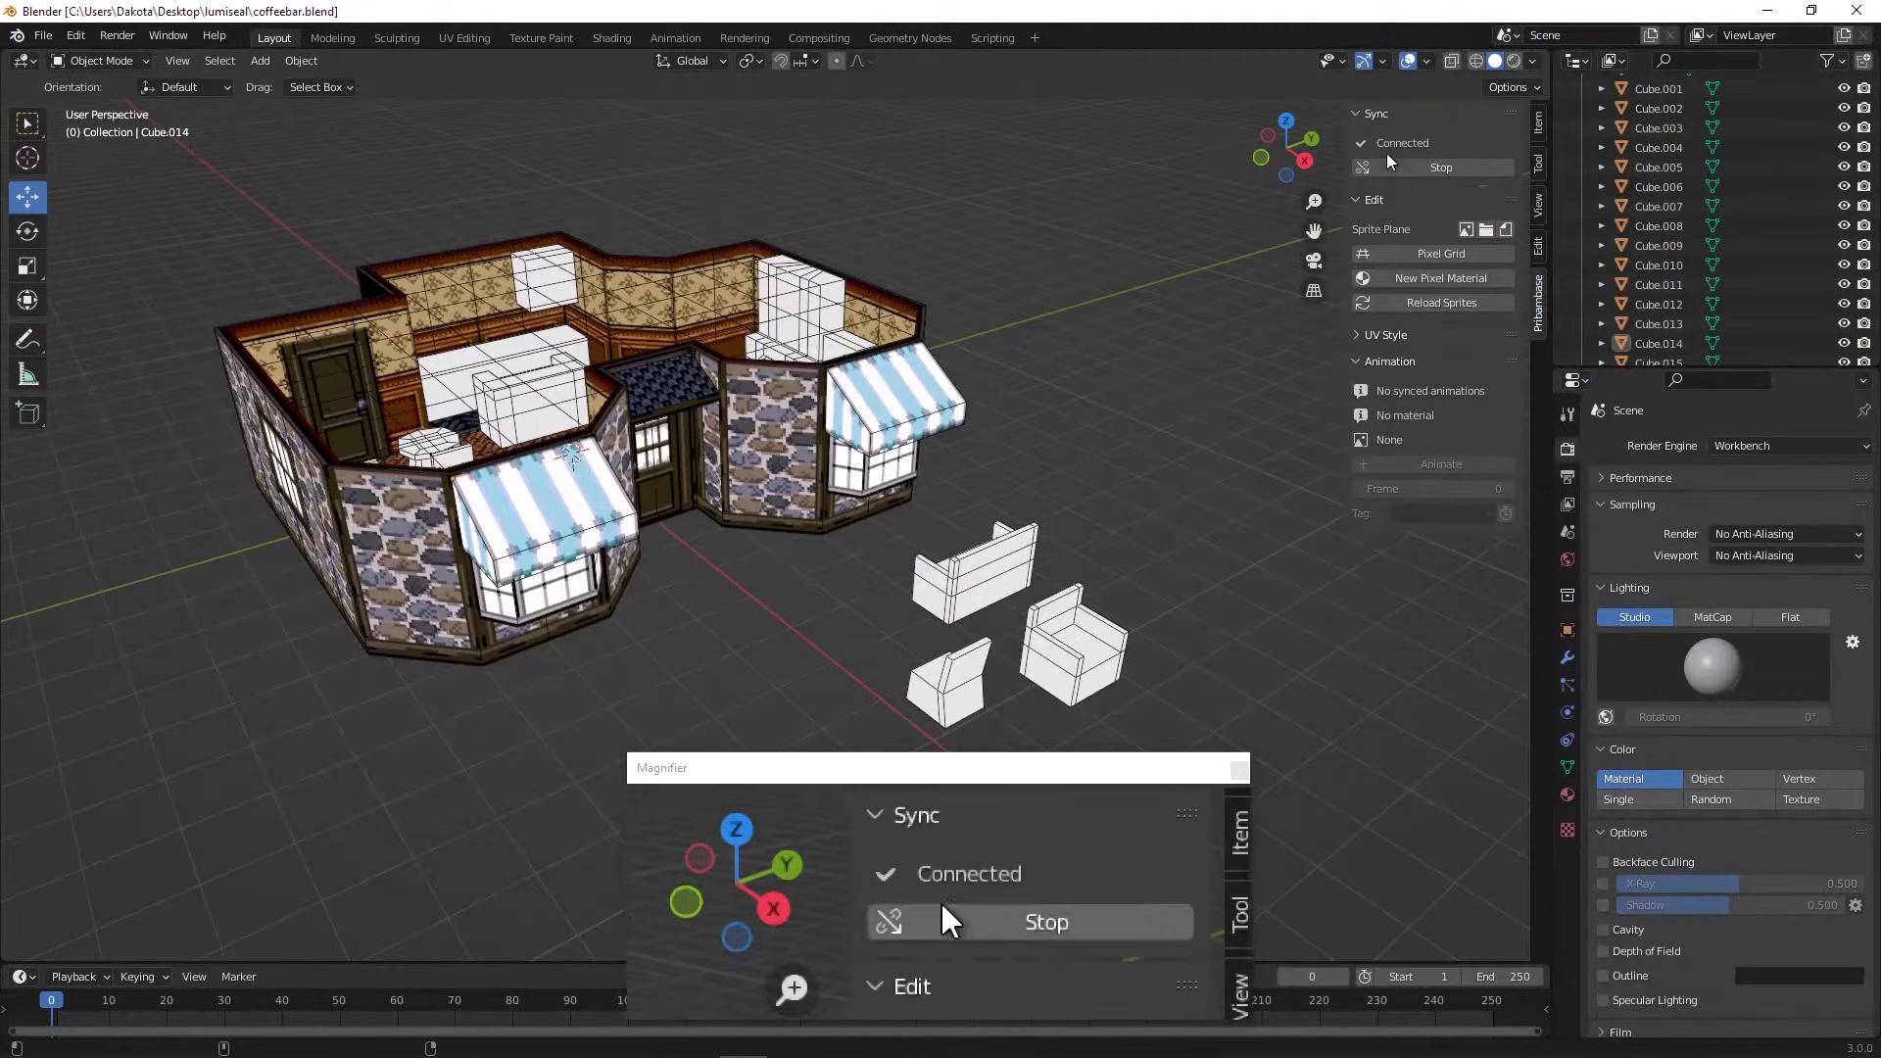
key(n)
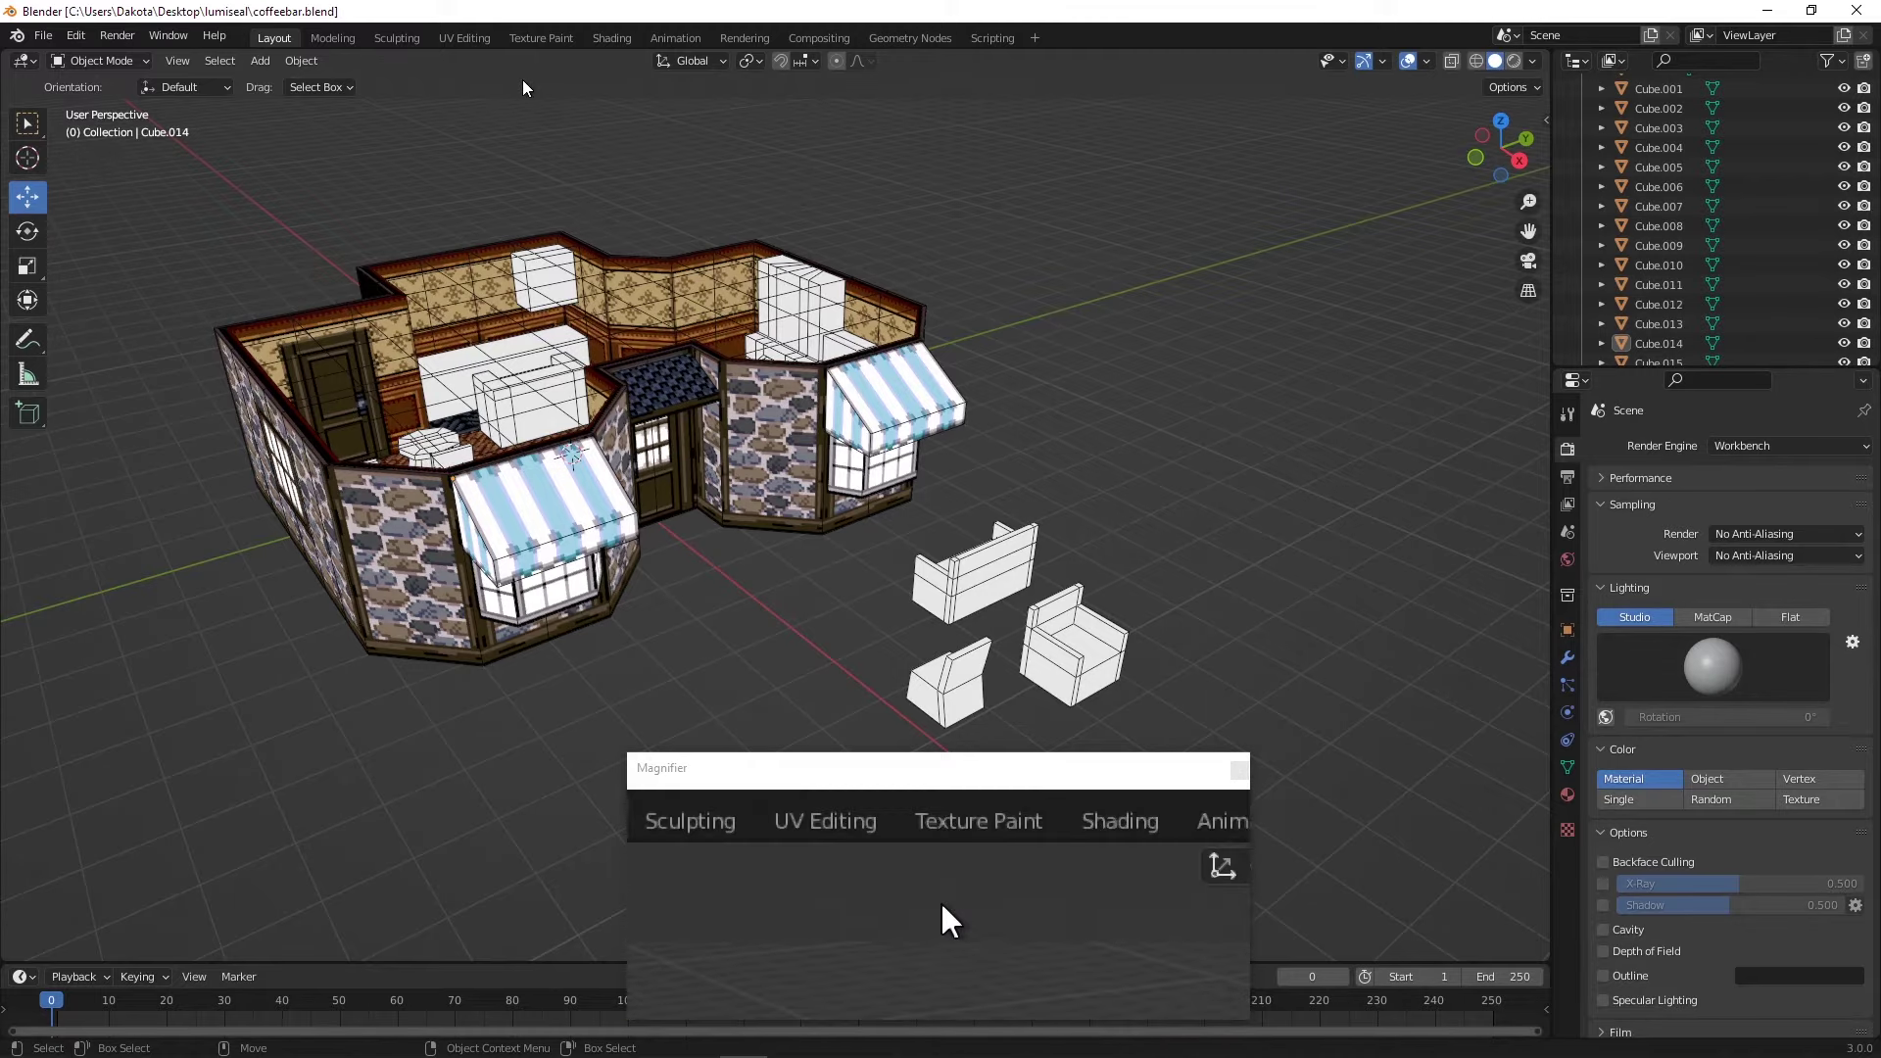
- Switch to the UV Editing workspace and look over the Room_TEXTURE image
click(473, 38)
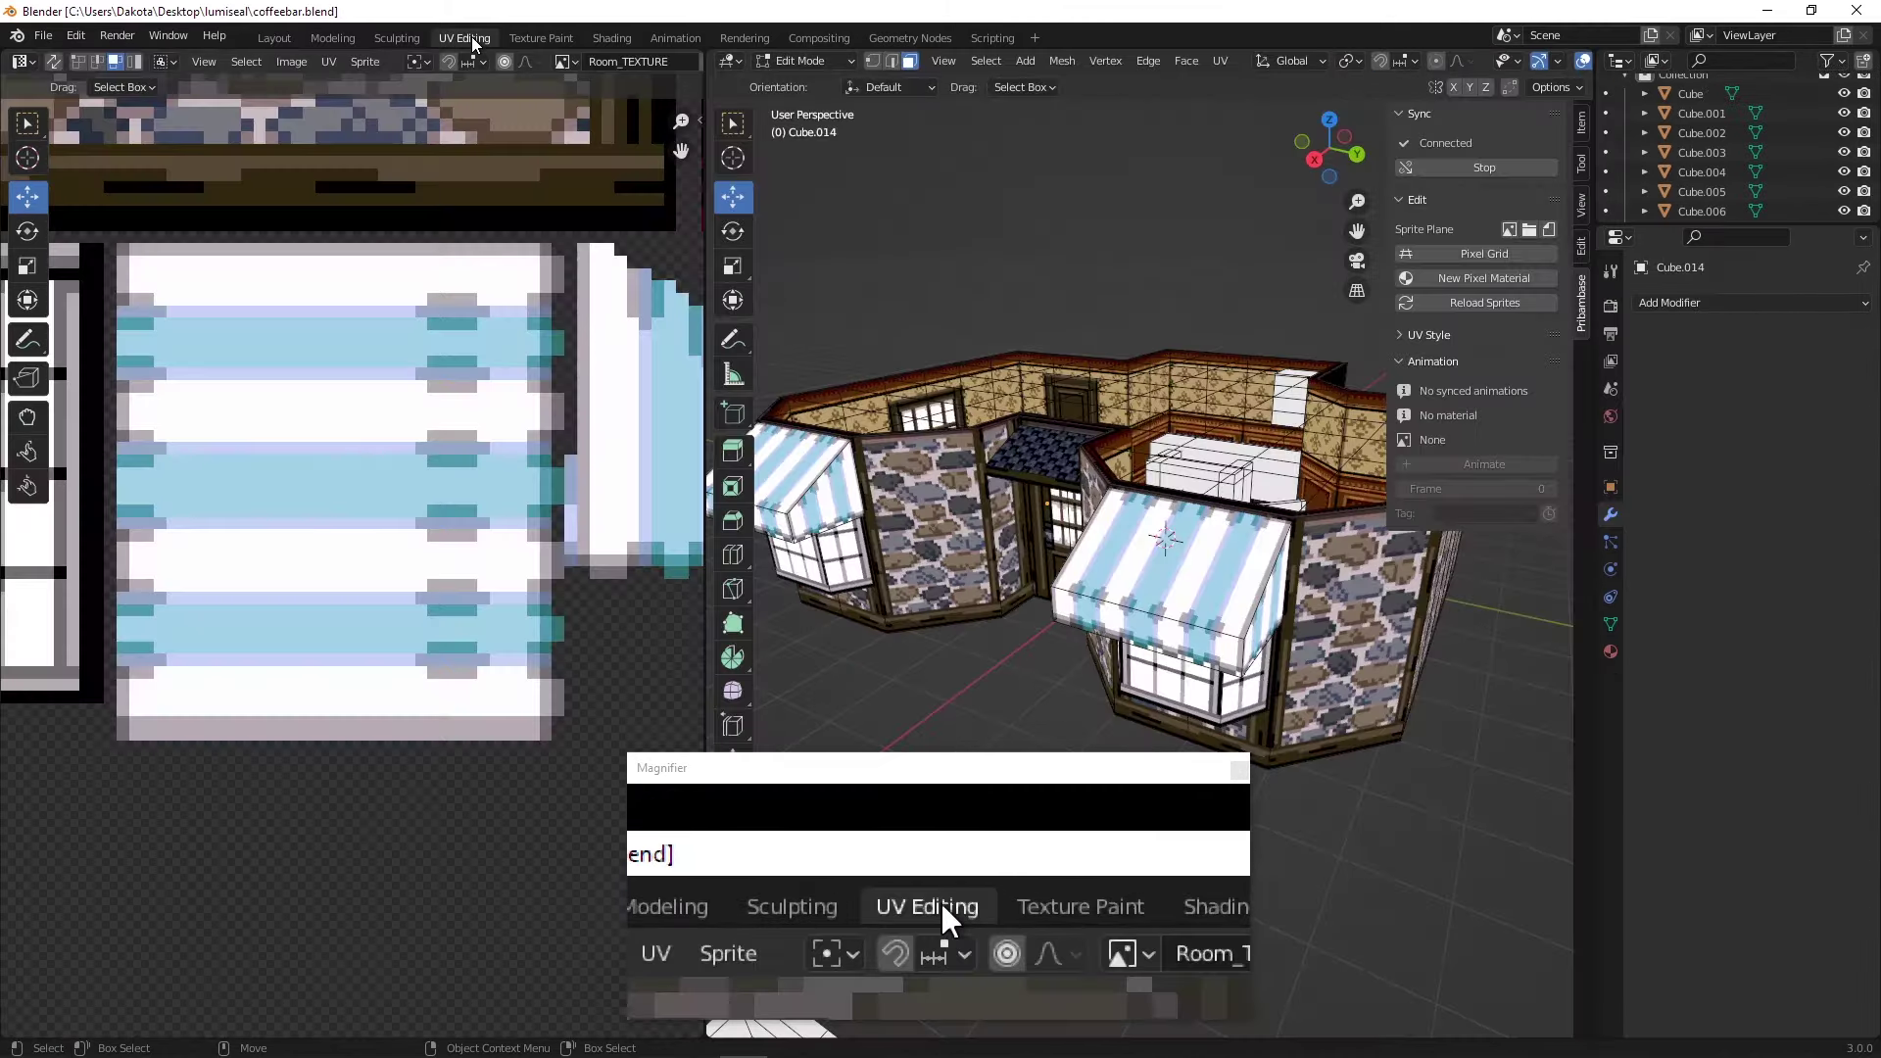
scroll(509, 353, down, 4)
middle_drag(356, 421, 541, 442)
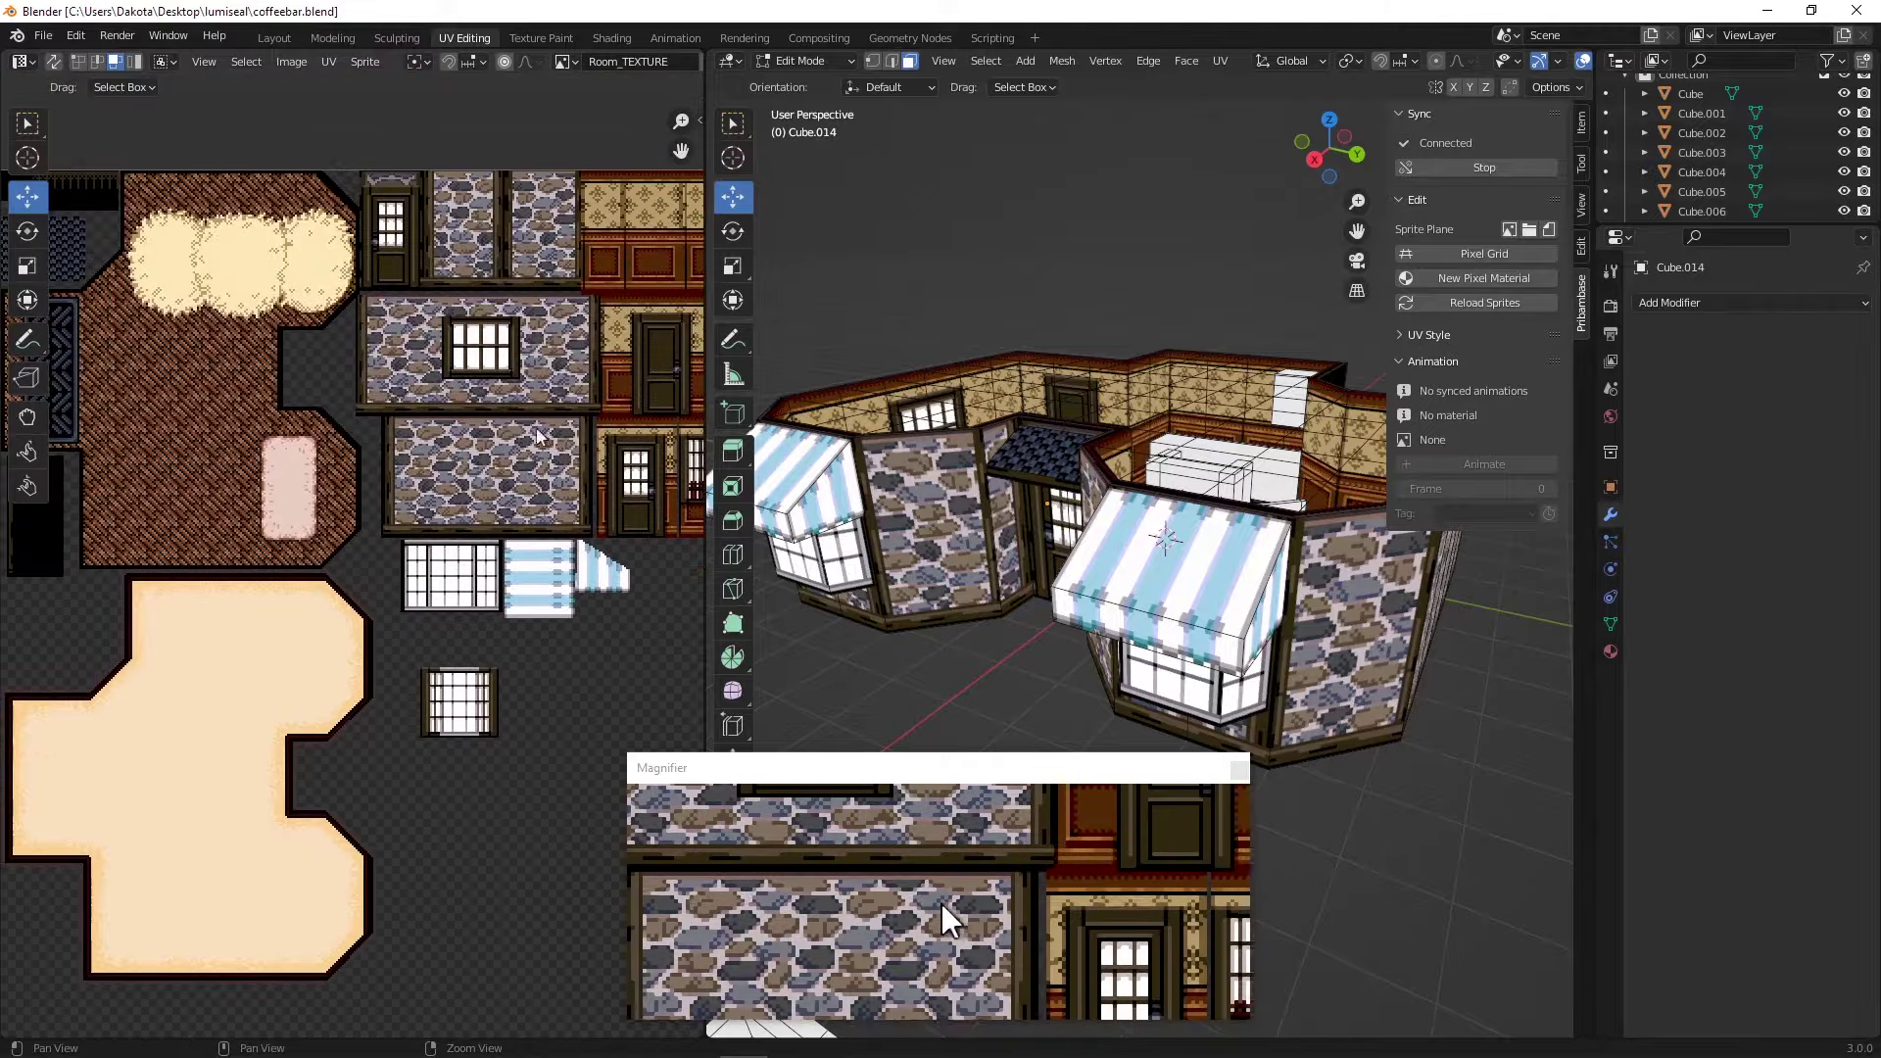
middle_drag(290, 415, 390, 396)
middle_drag(627, 419, 364, 388)
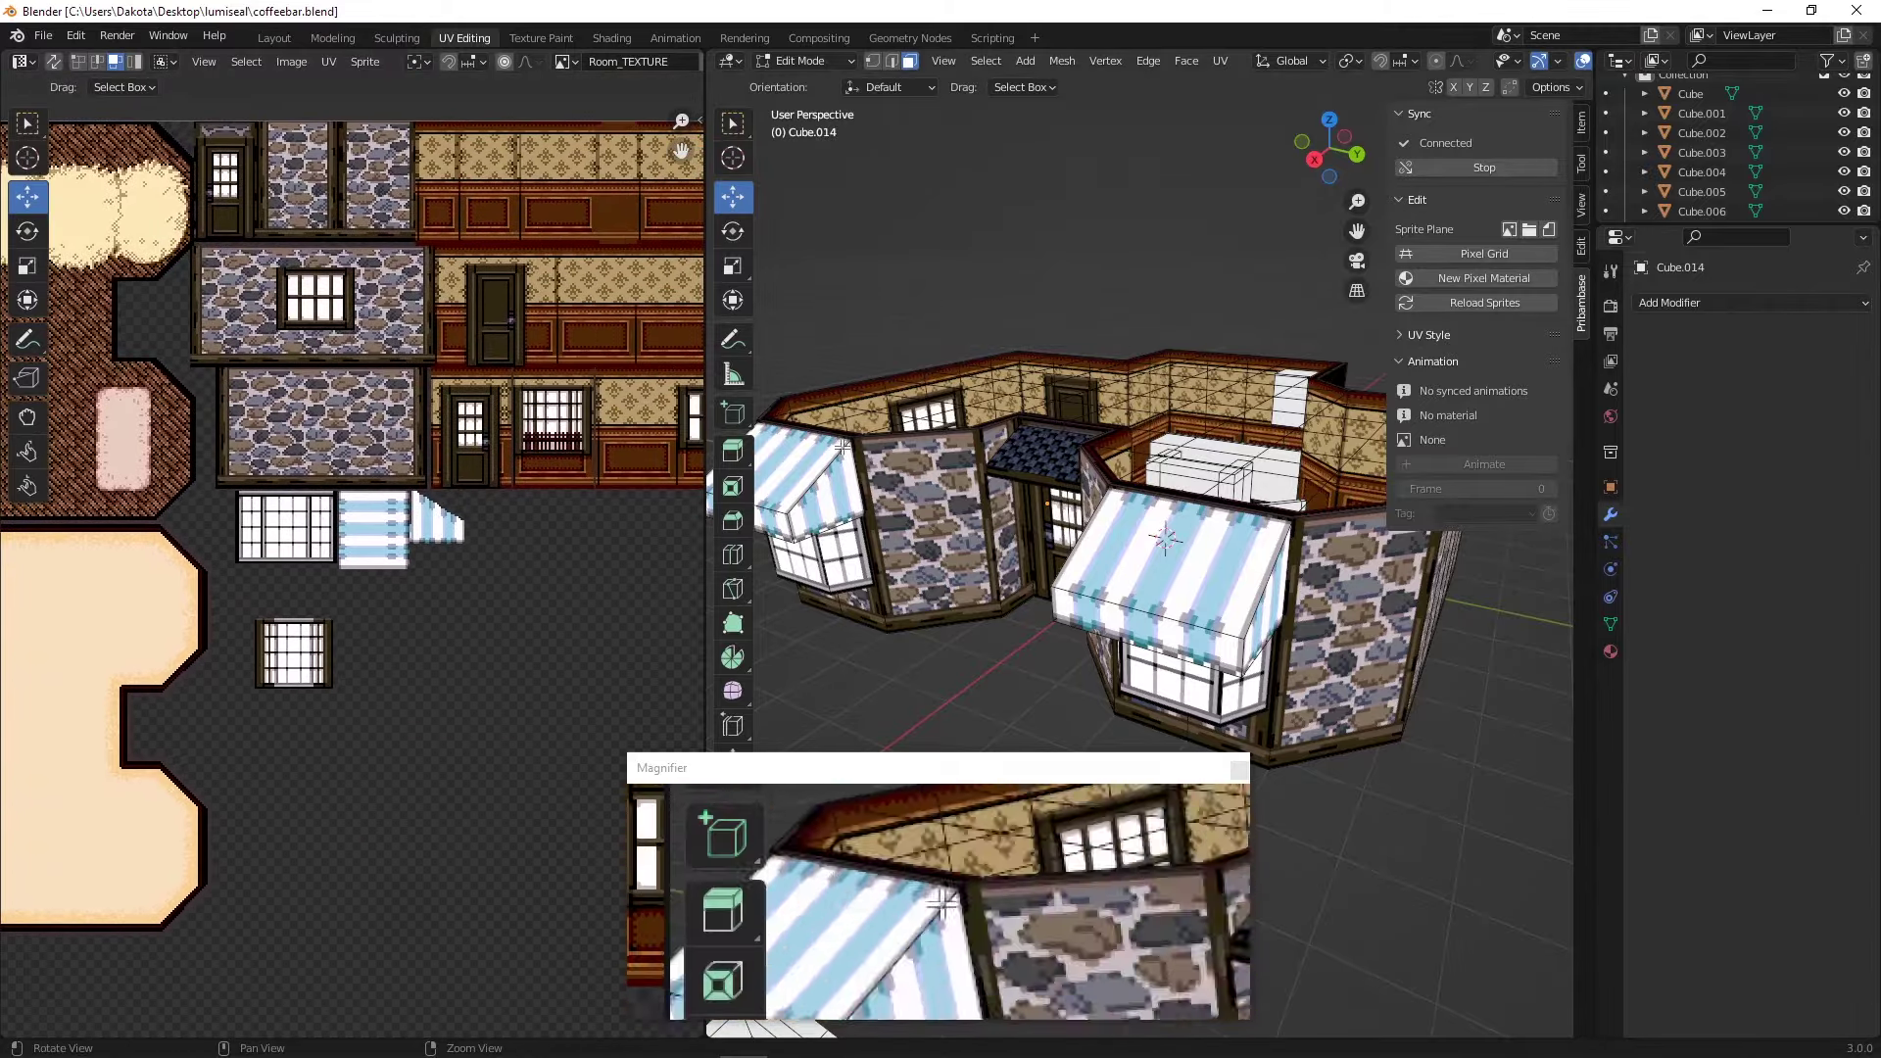
- Switch to Object Mode and select the small armless chair in front of the building
scroll(833, 480, down, 2)
middle_drag(887, 524, 1019, 412)
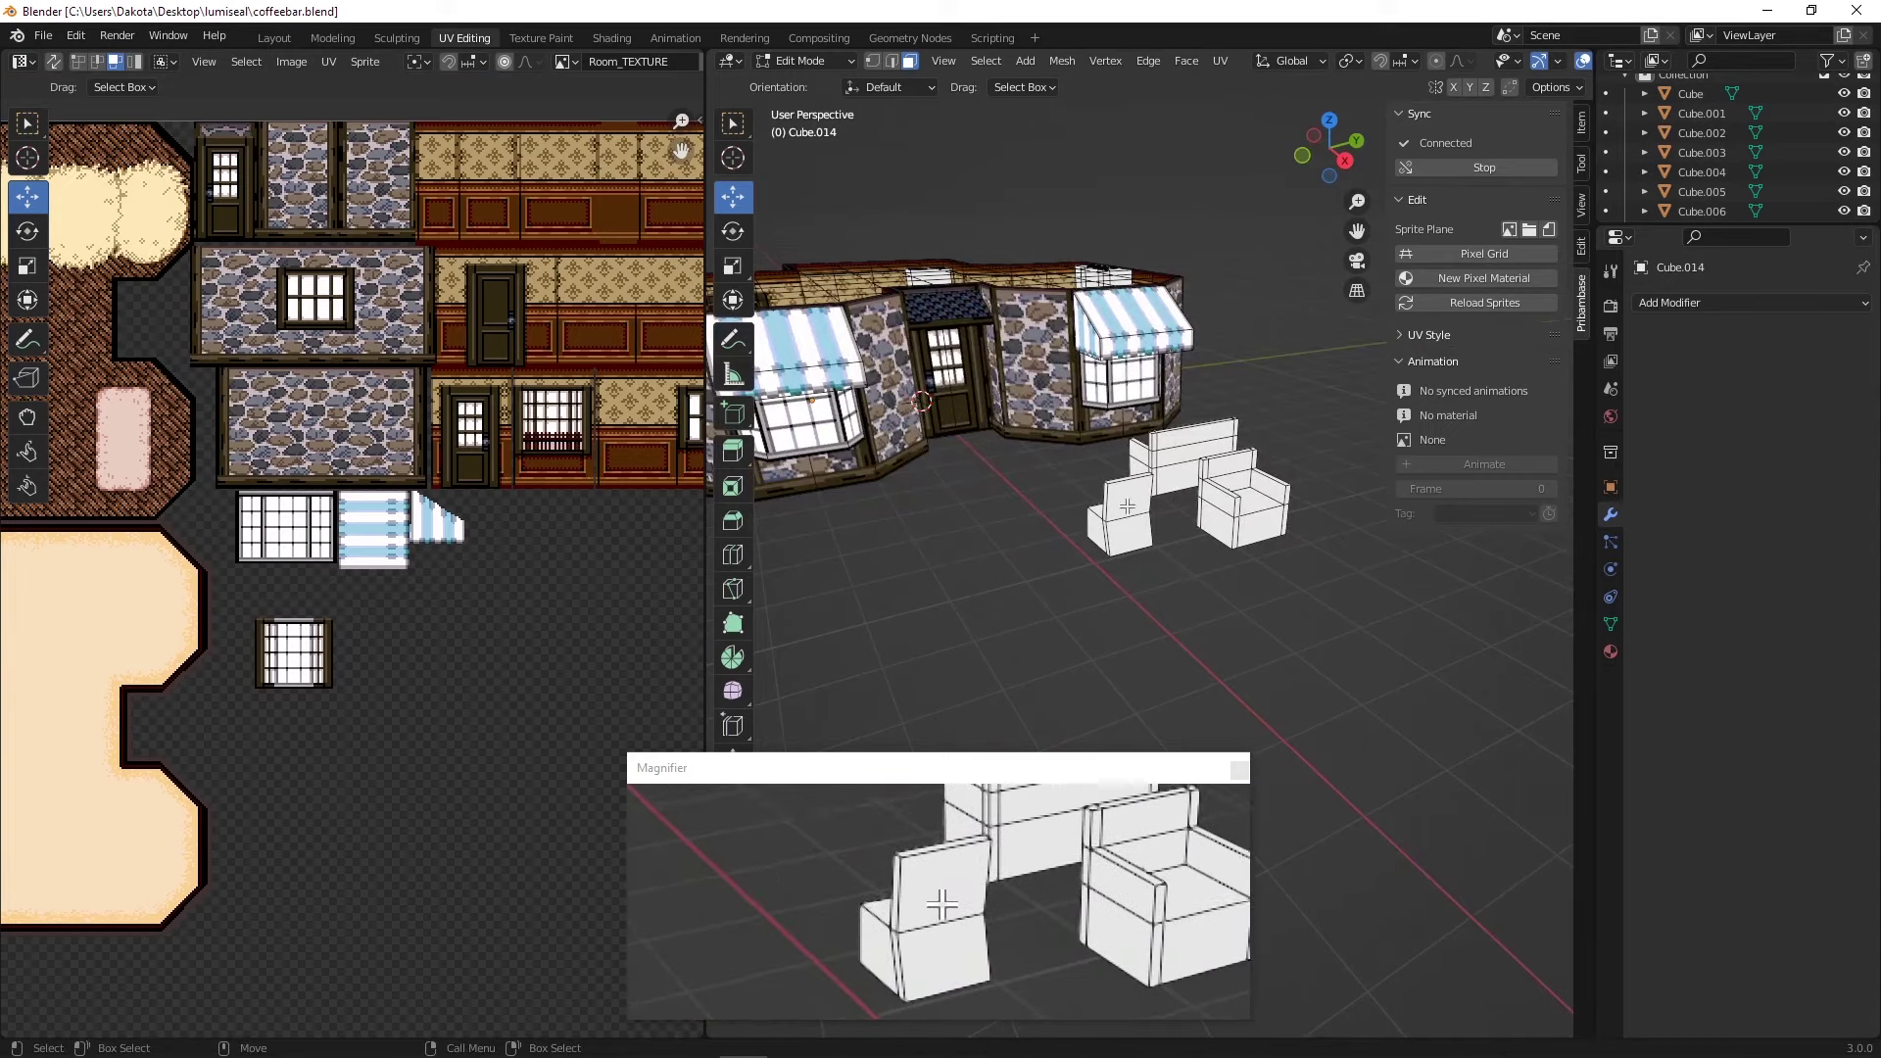
middle_drag(1034, 436, 938, 519)
drag(931, 526, 1044, 612)
middle_drag(1041, 626, 1067, 581)
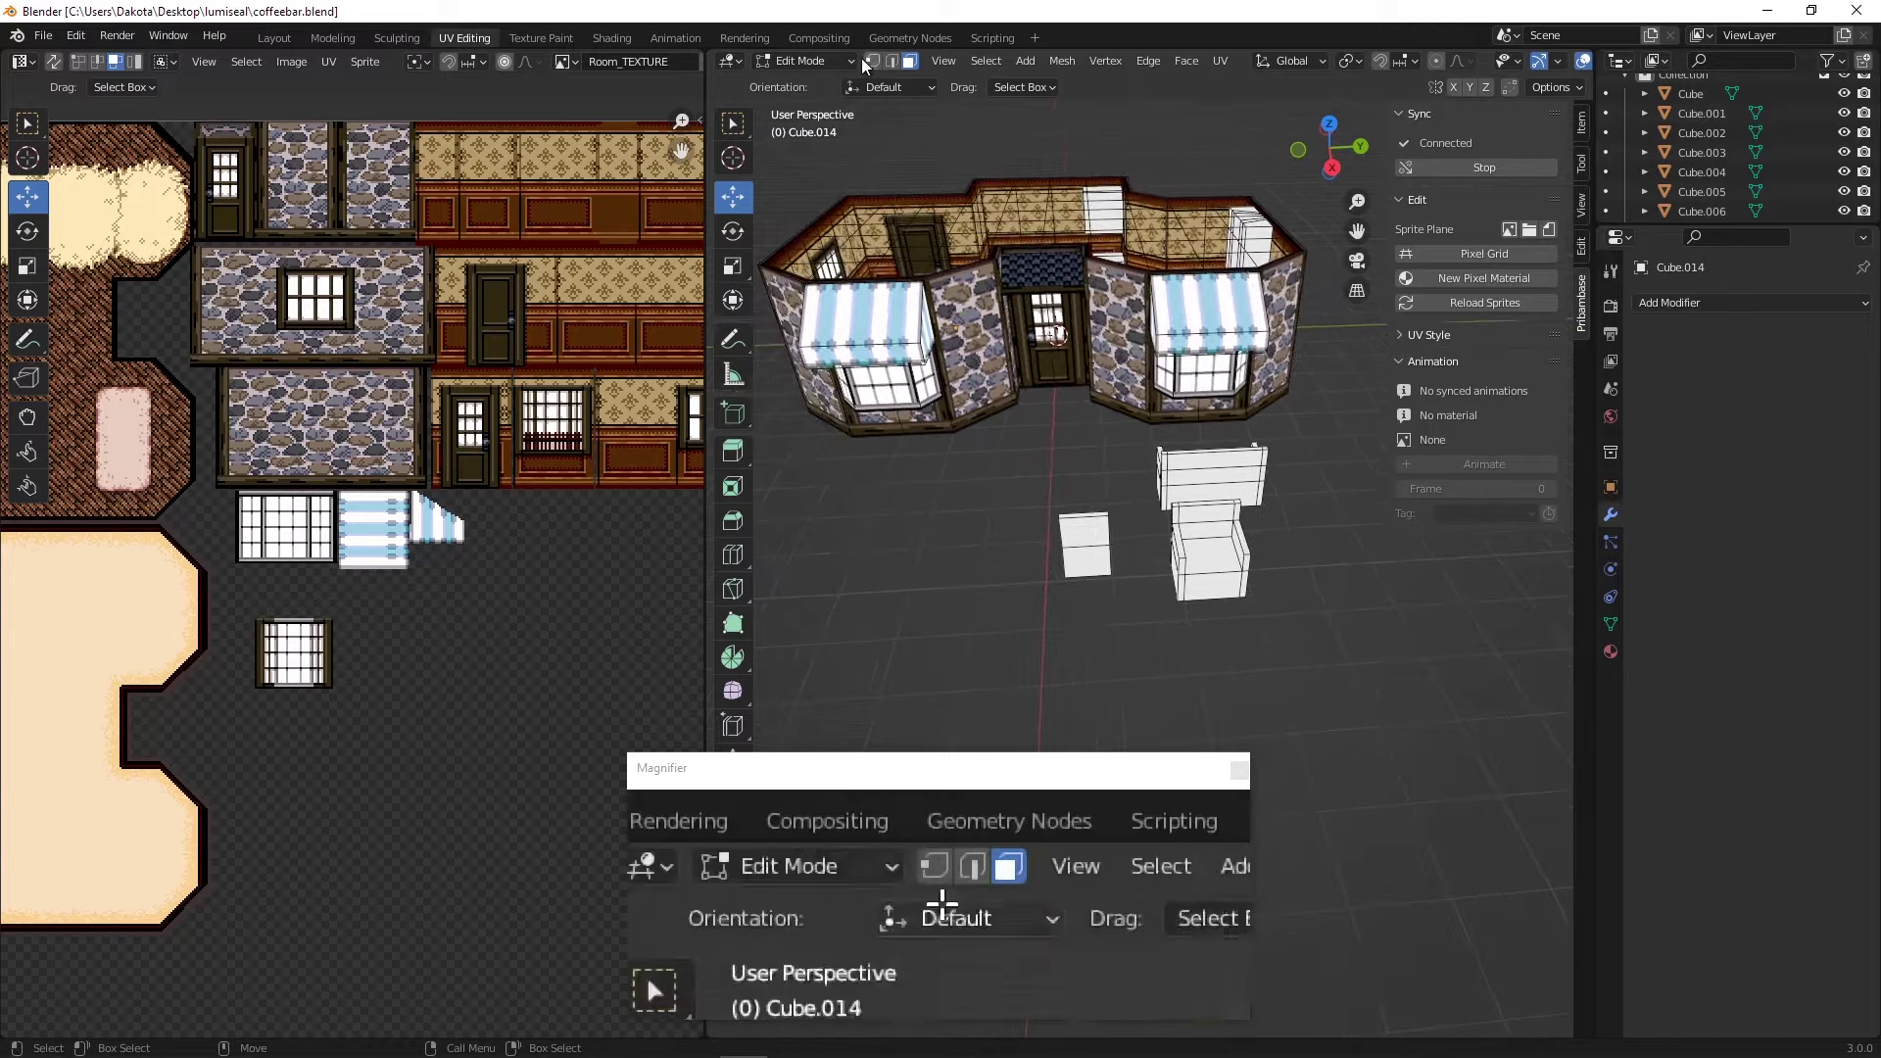
click(815, 60)
click(812, 84)
click(1084, 549)
- Send the Room_TEXTURE sprite to Aseprite for editing, and switch to Aseprite to look over its empty canvas area
middle_drag(1081, 546, 1007, 486)
drag(1156, 520, 1024, 511)
middle_drag(1025, 511, 956, 455)
click(149, 62)
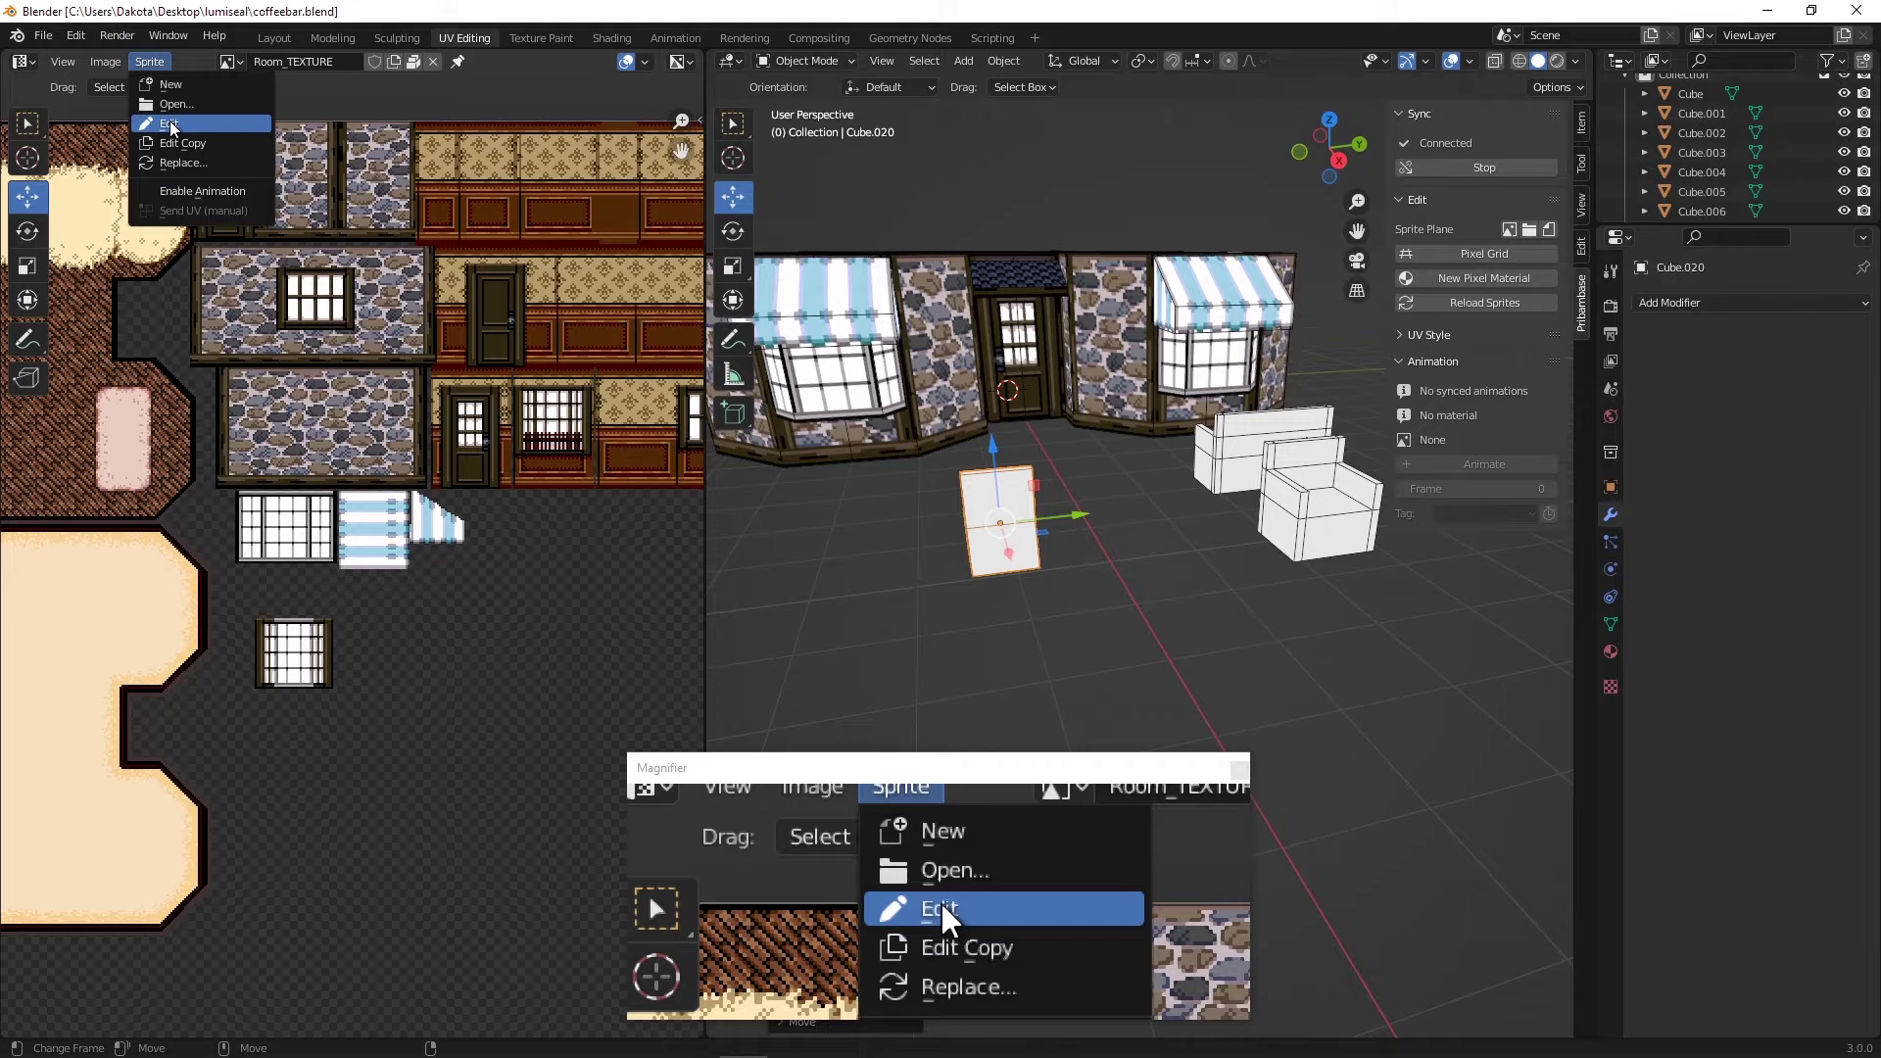
click(169, 122)
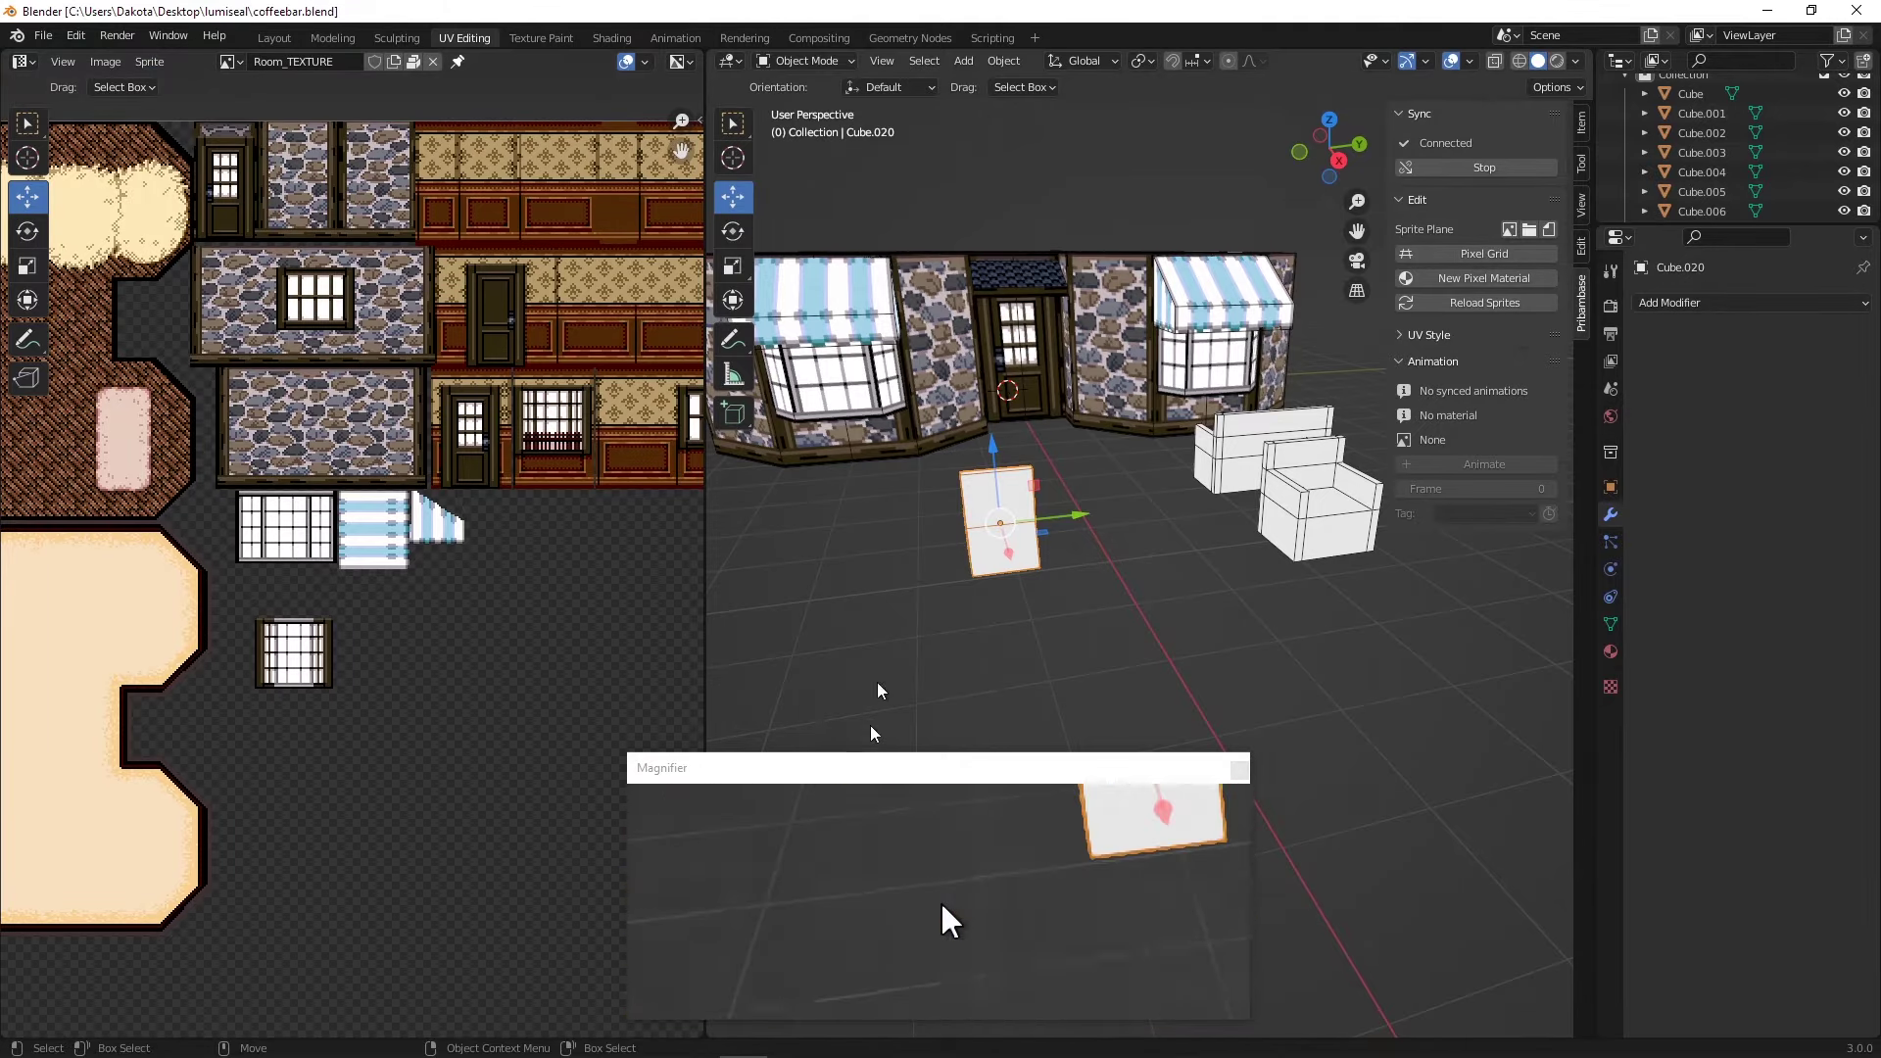
click(695, 1052)
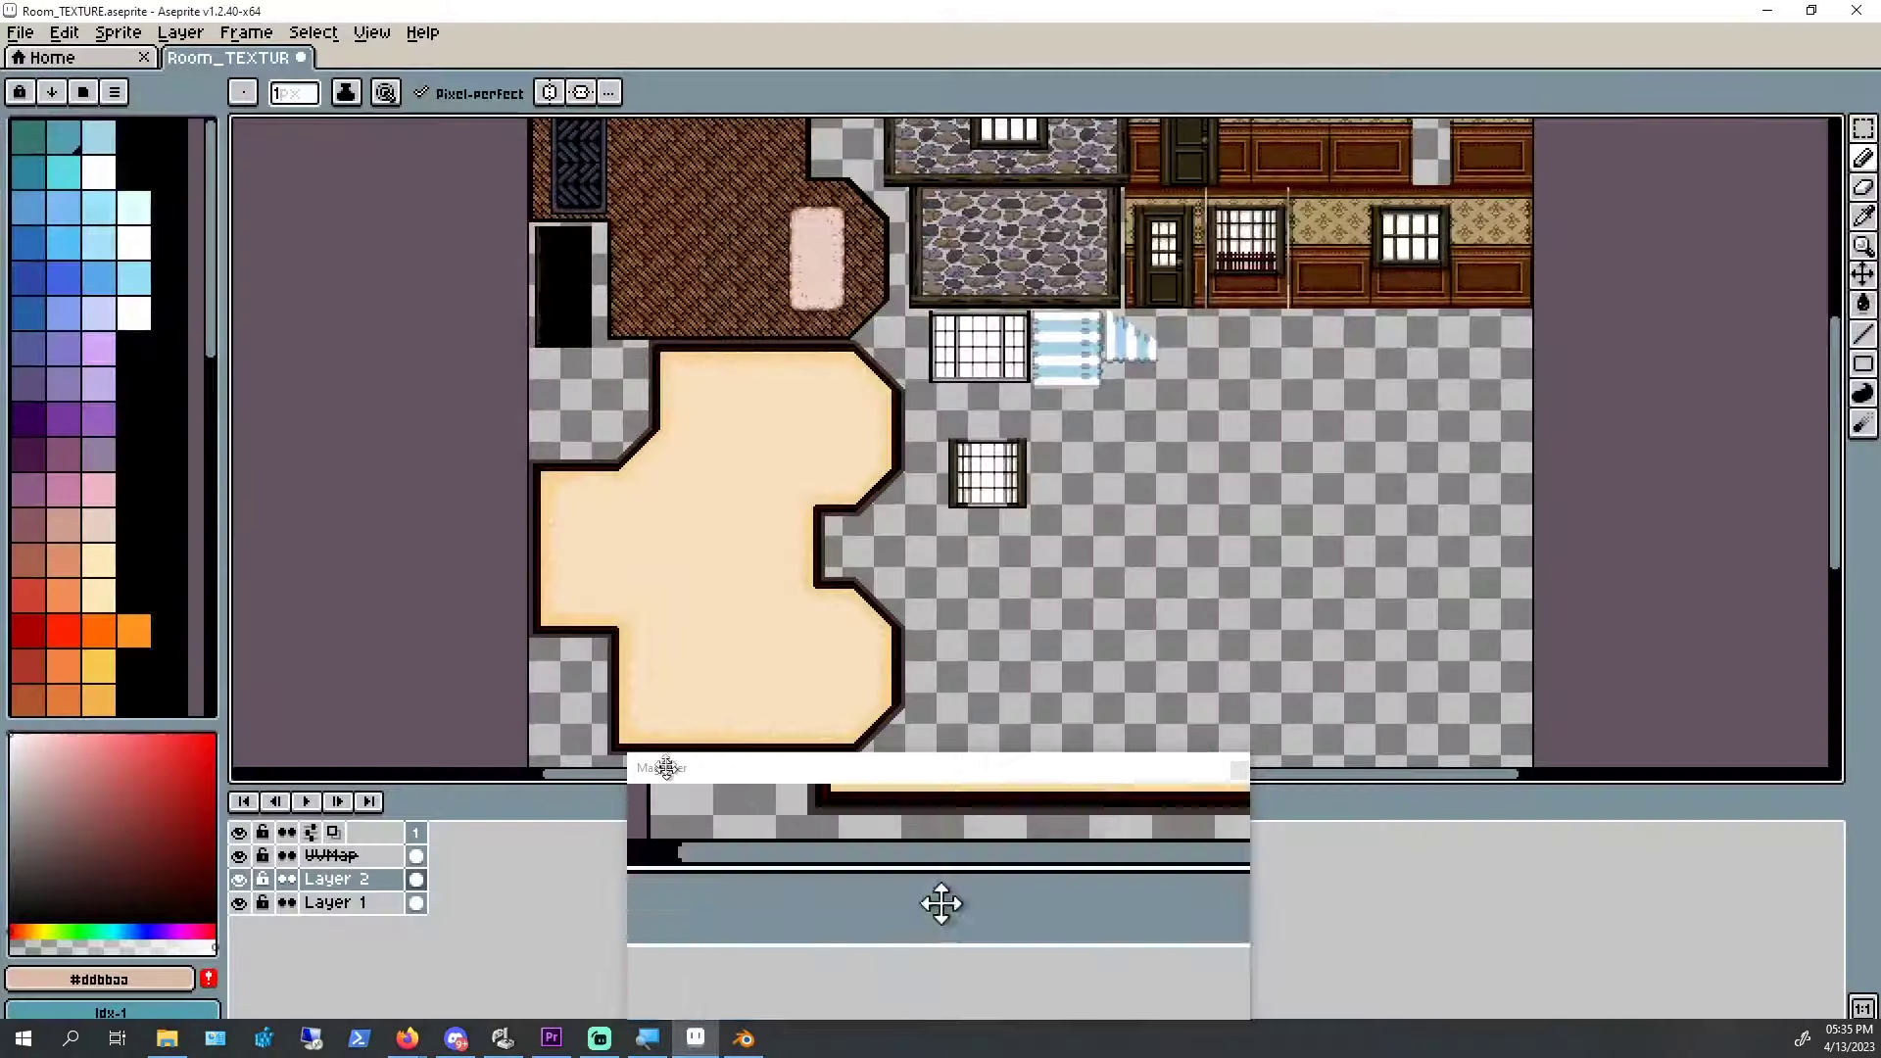
middle_drag(1078, 554, 795, 469)
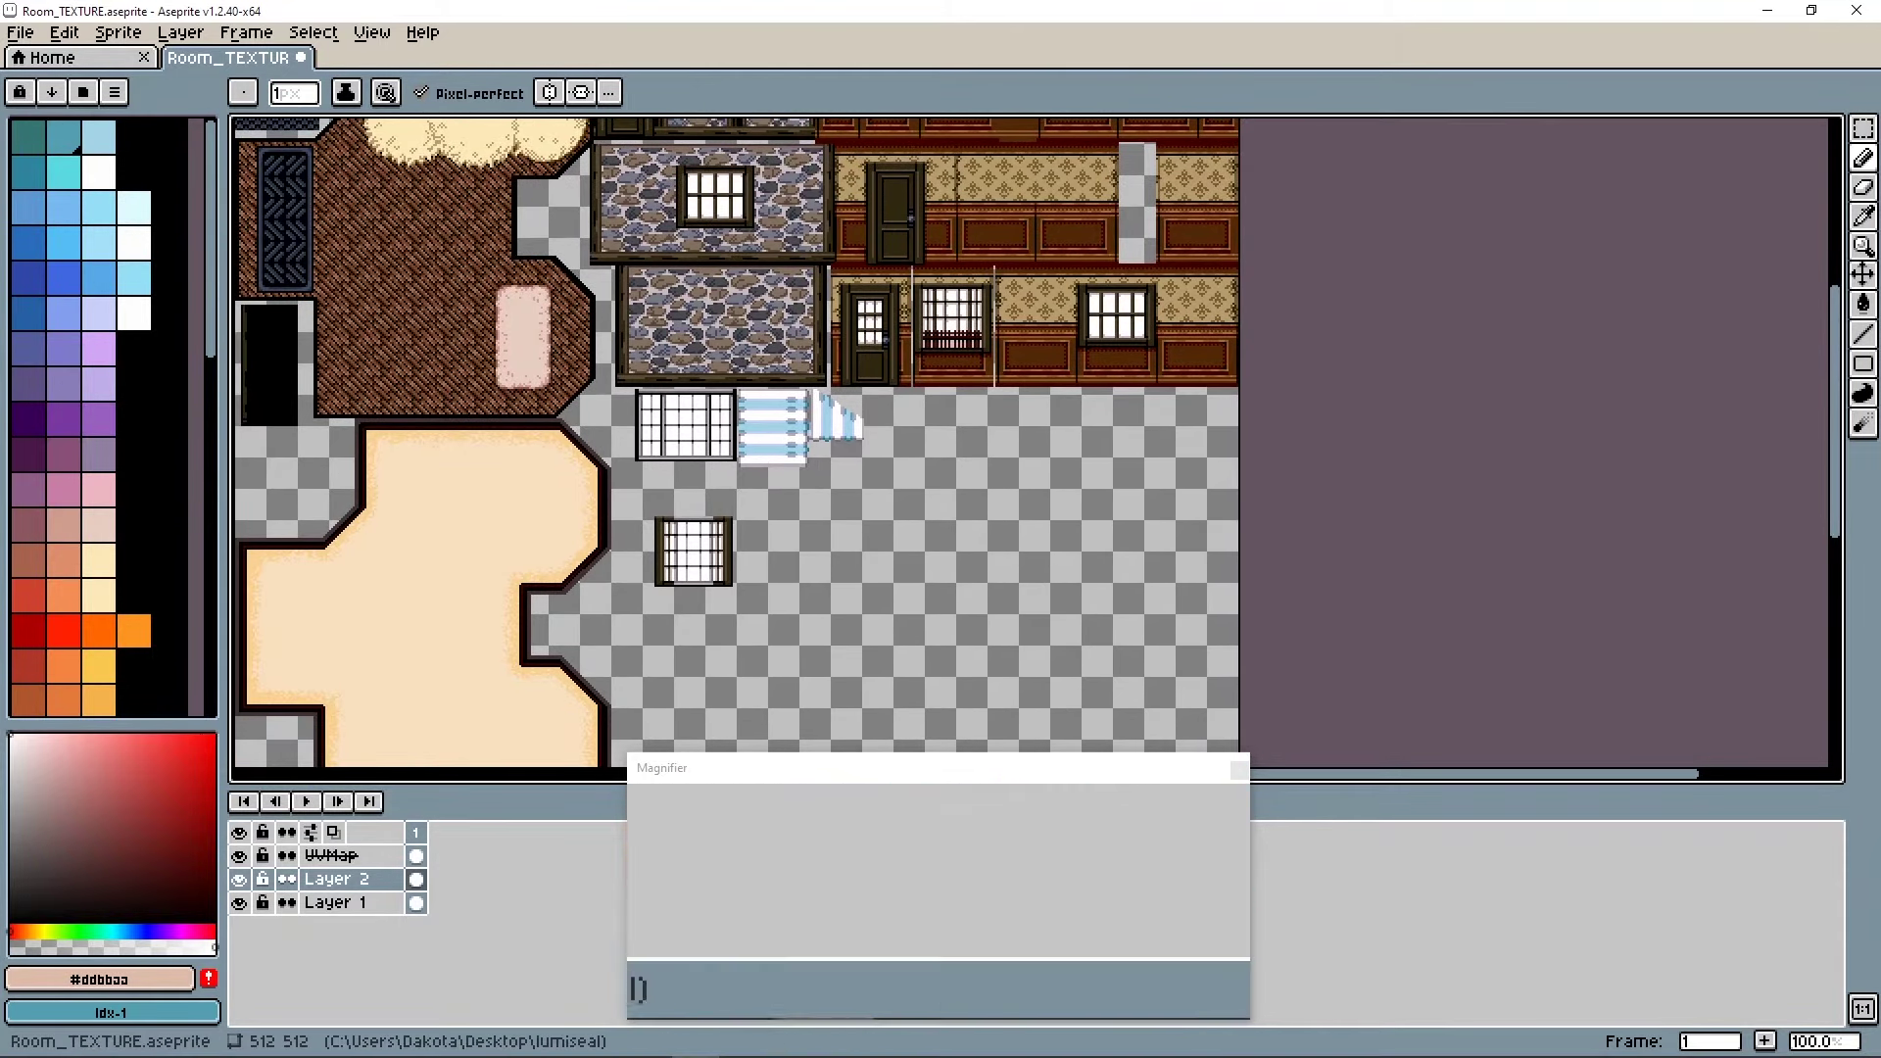
- Dock the Aseprite window to the left half of the screen and bring Blender back to the front
mouse_move(740, 1054)
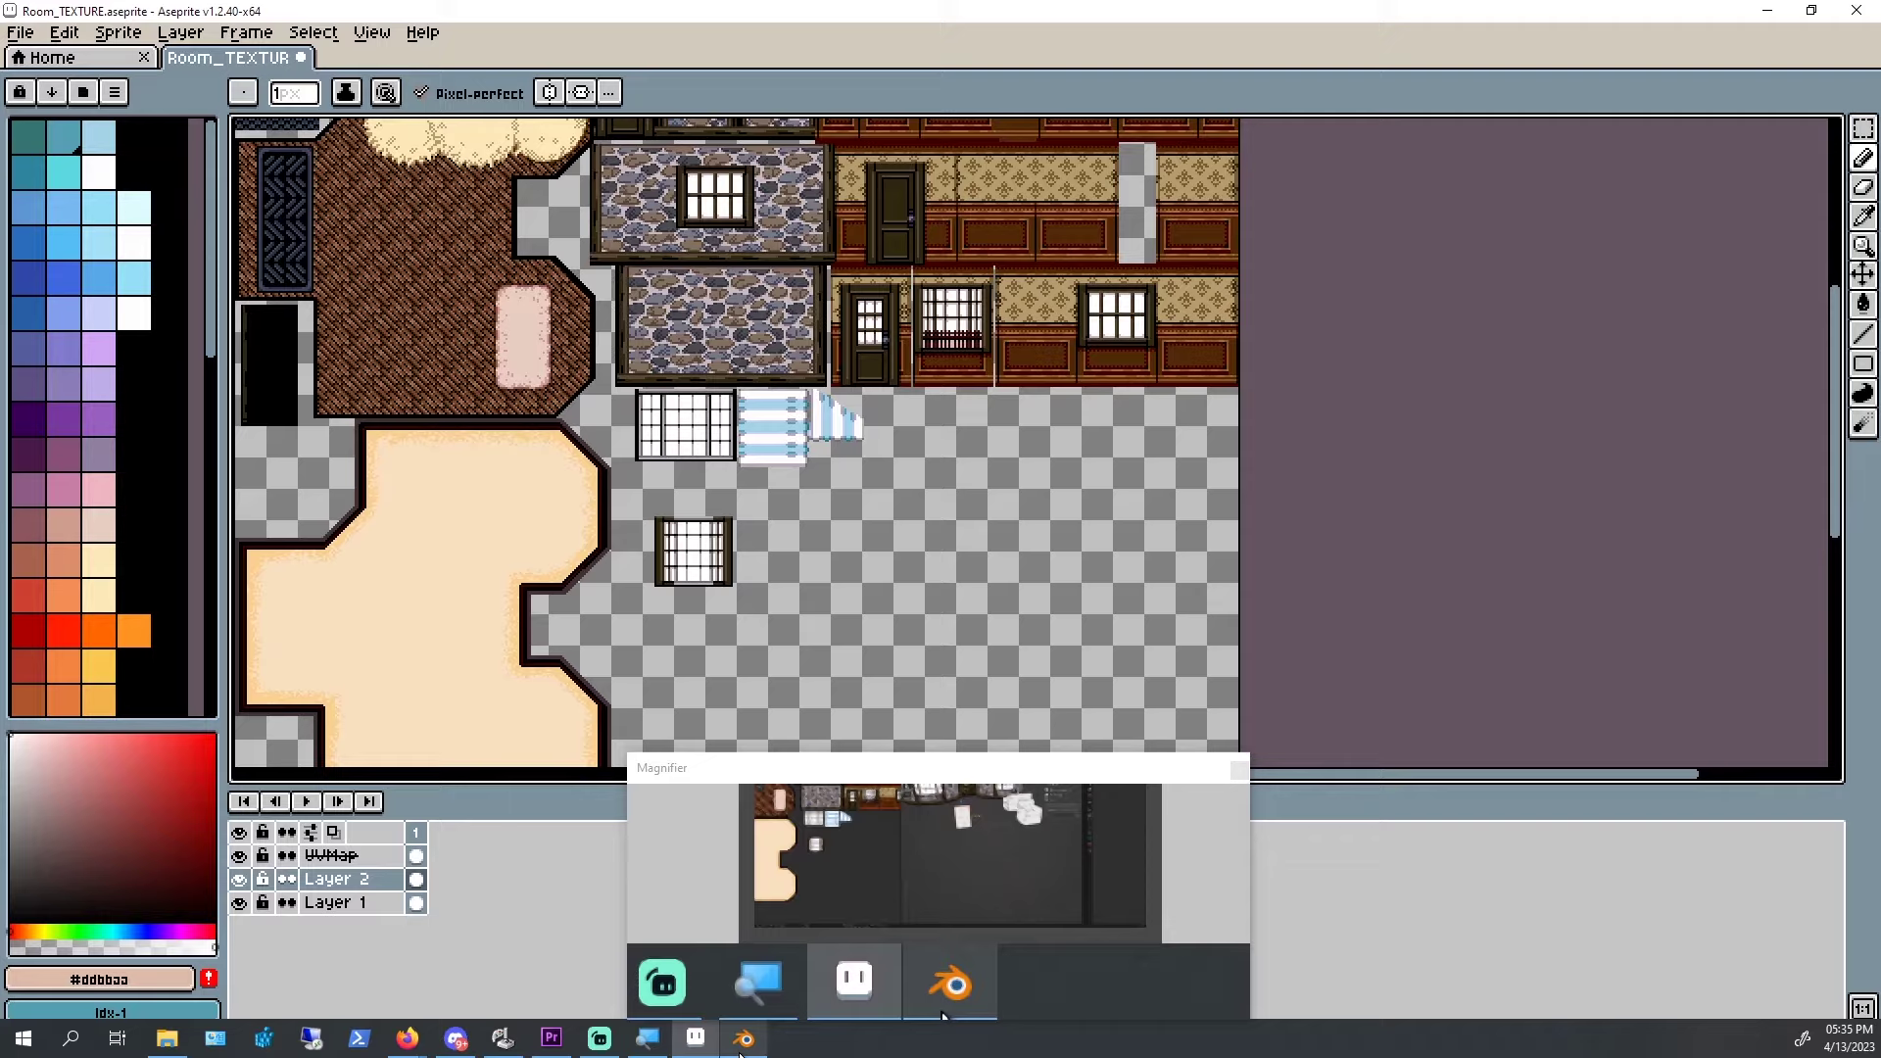
drag(751, 16, 0, 88)
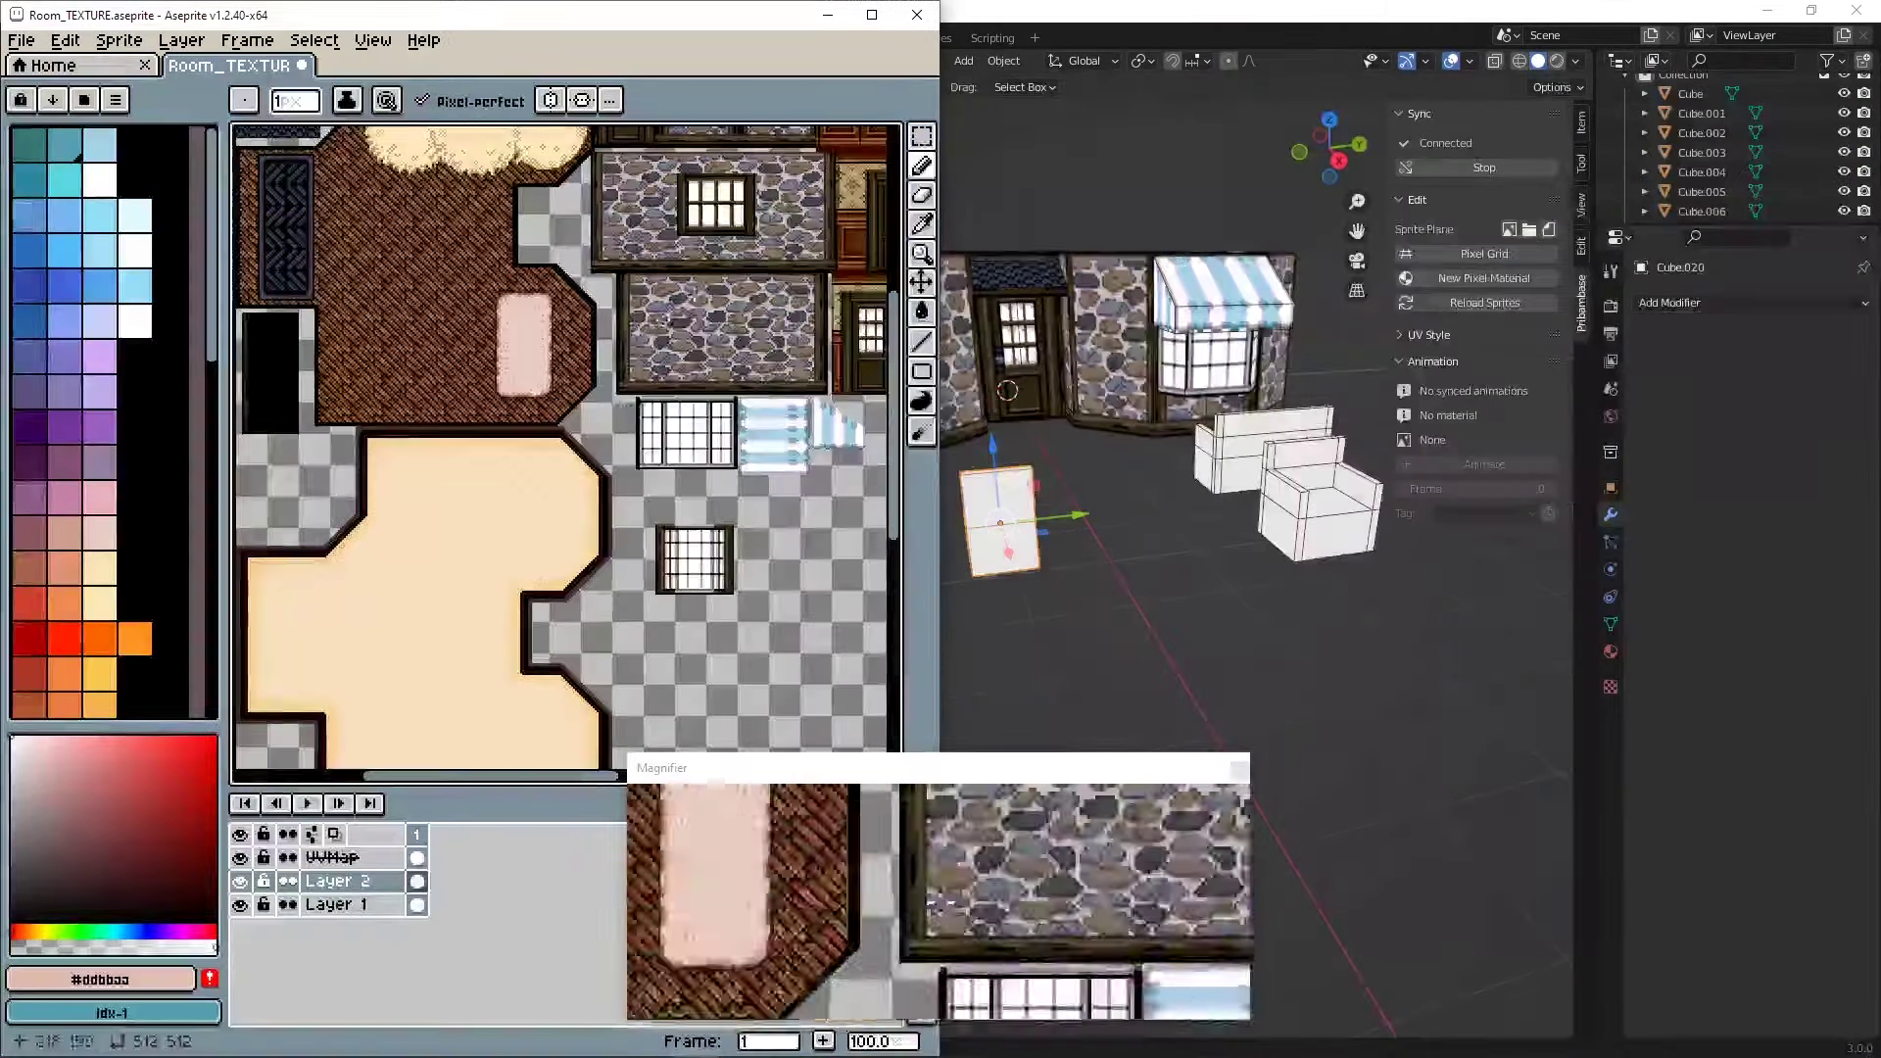
click(1045, 14)
middle_drag(823, 537, 1360, 495)
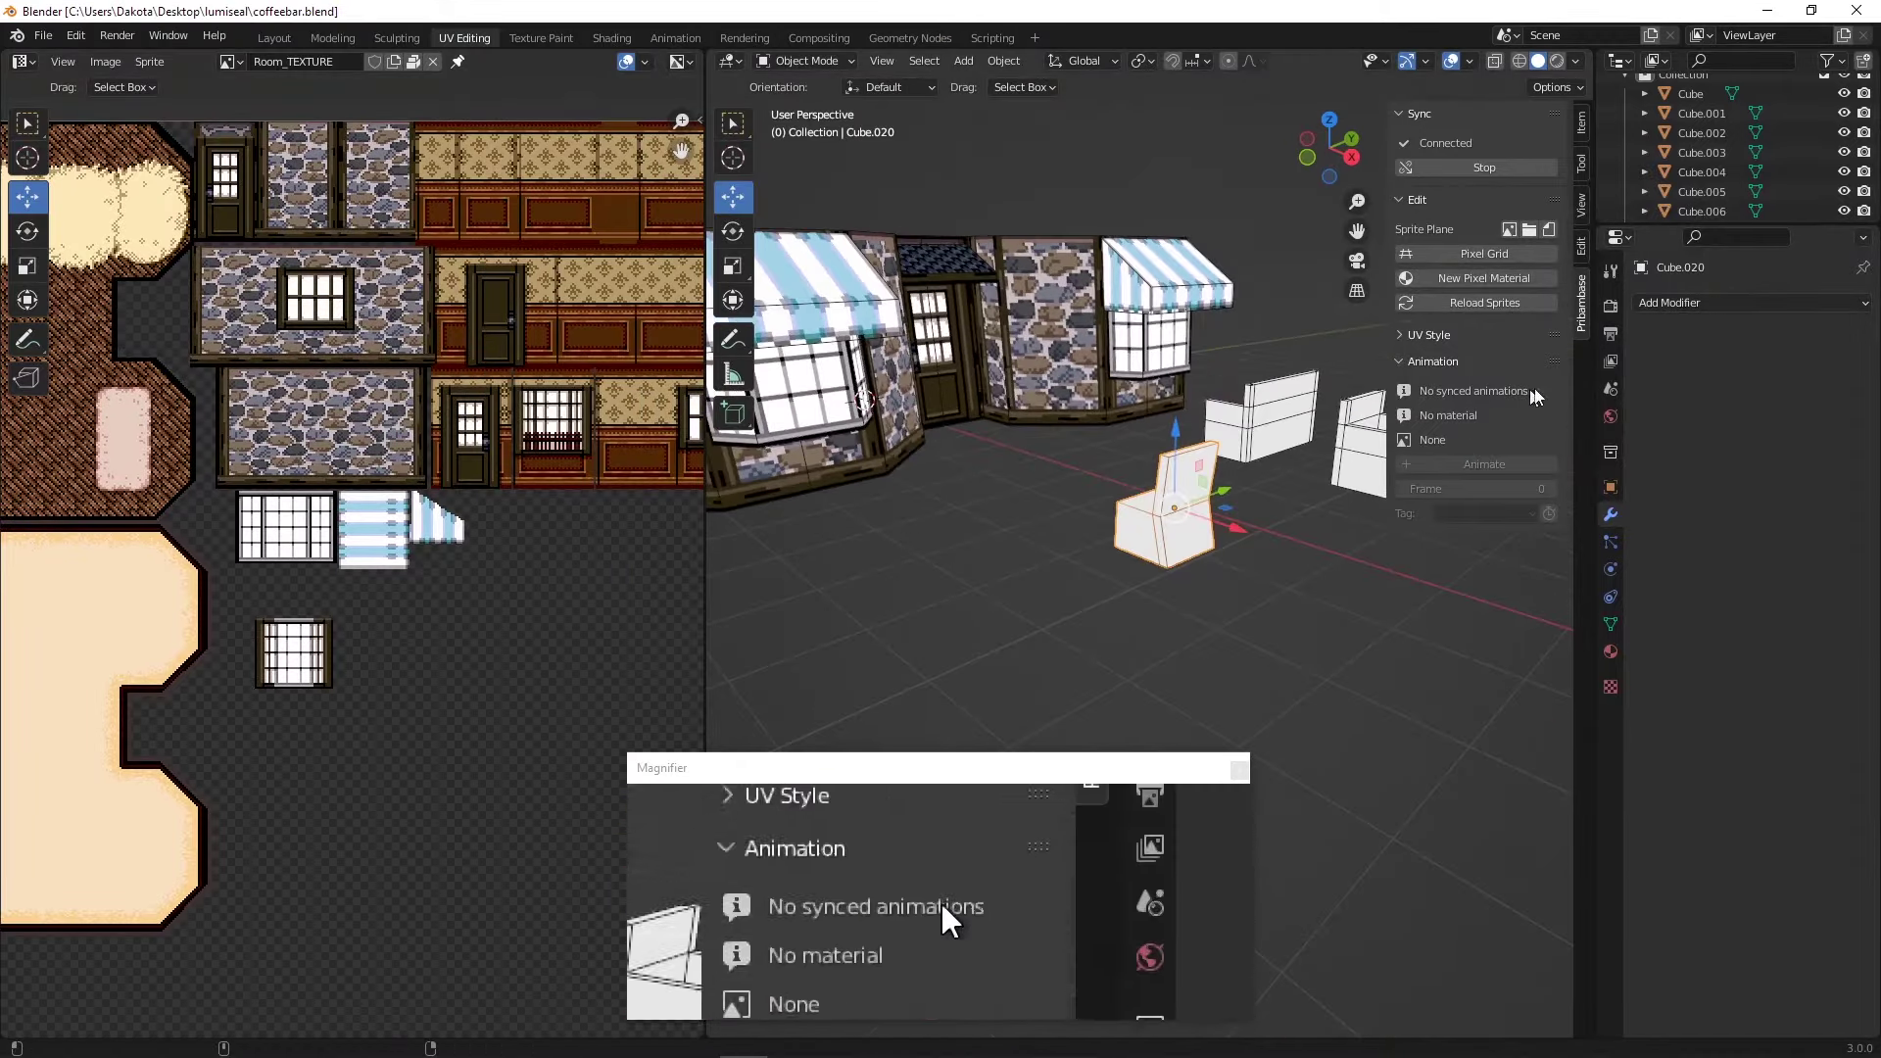
- Give the small armless chair a material slot and assign the existing Room_MAT material to it
click(1225, 531)
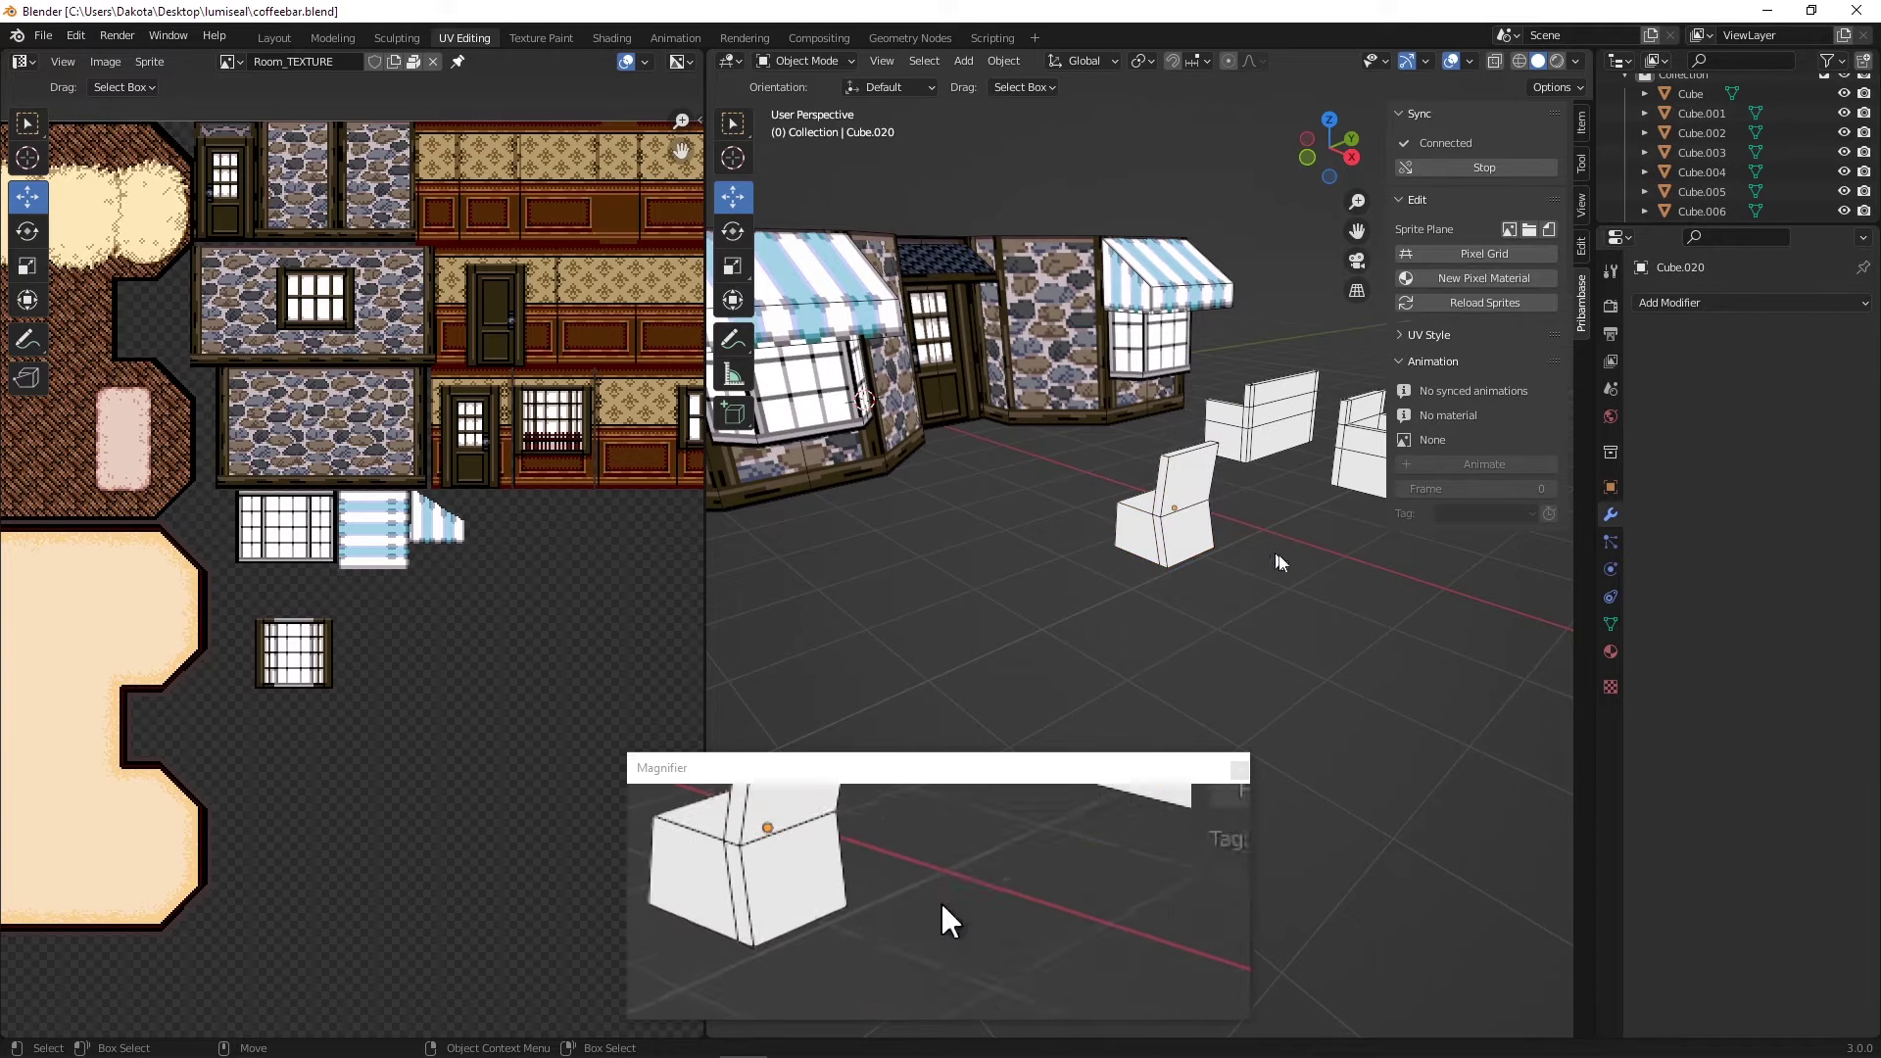
click(1156, 561)
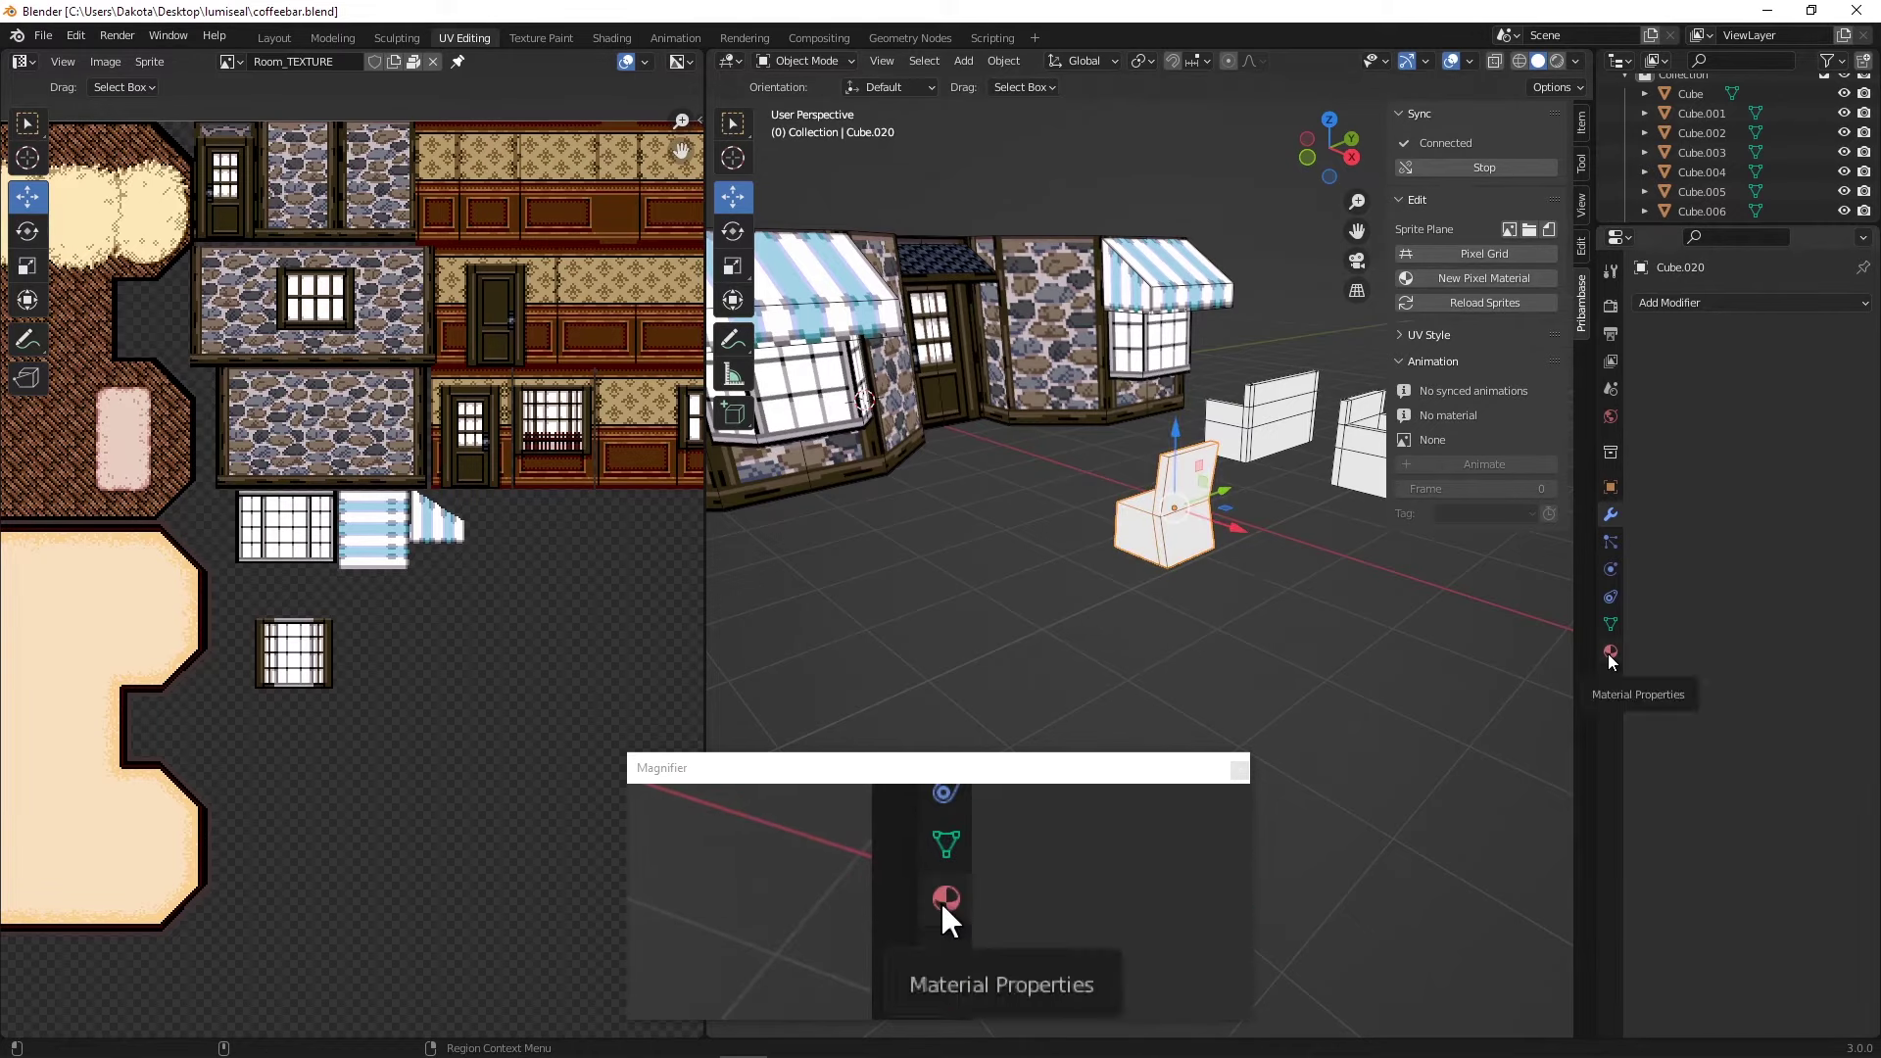
click(1606, 657)
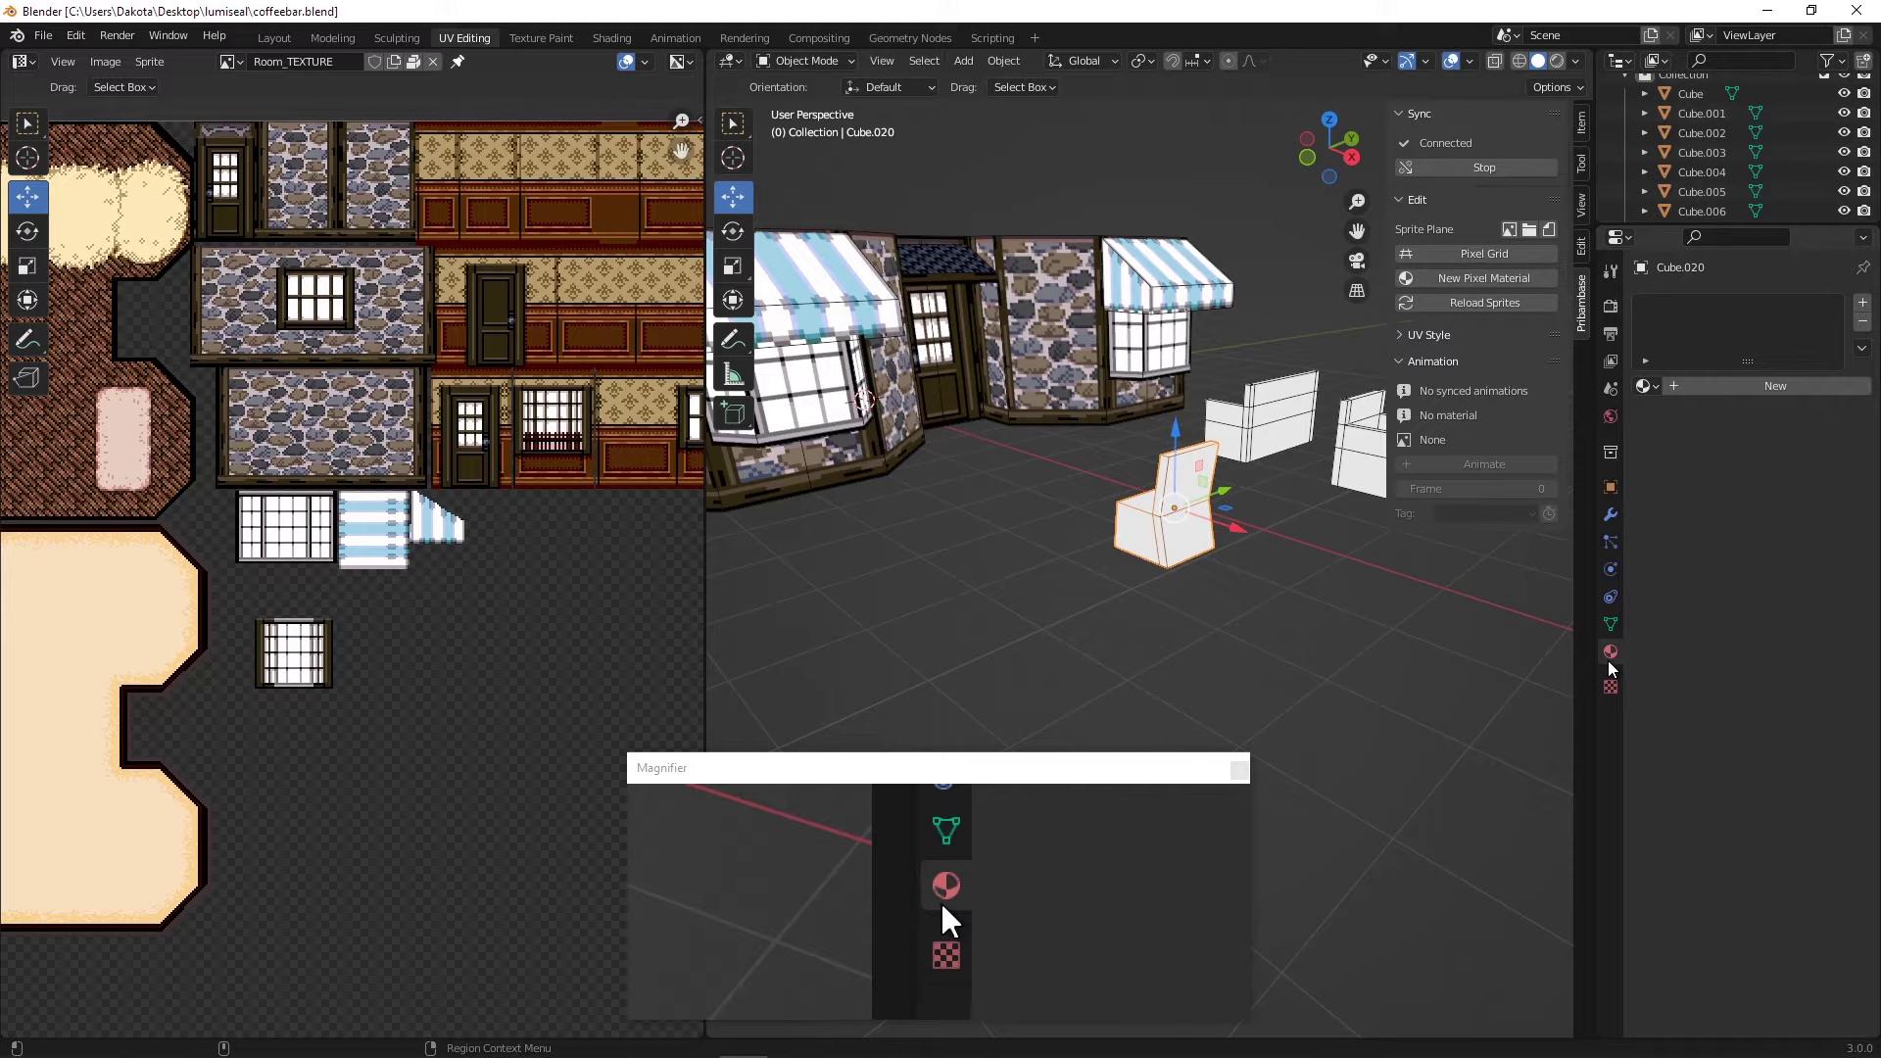
click(1646, 387)
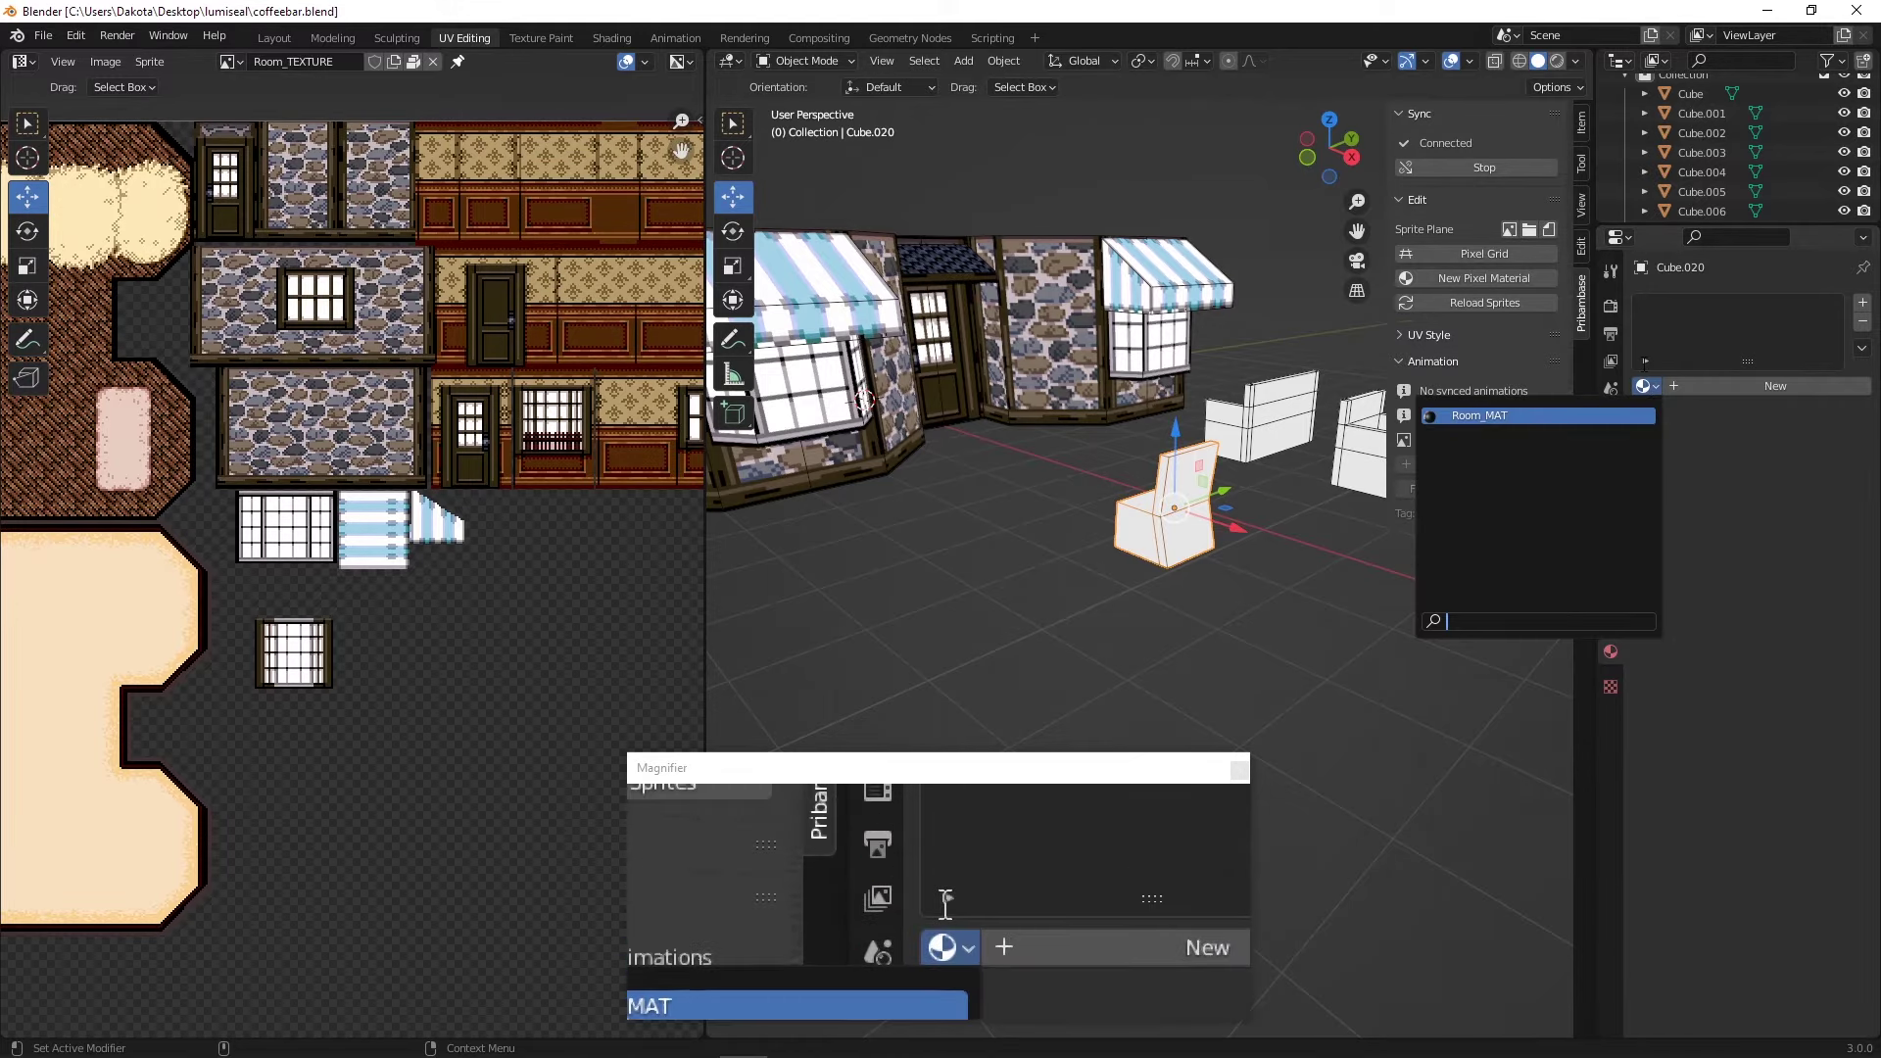
click(1726, 385)
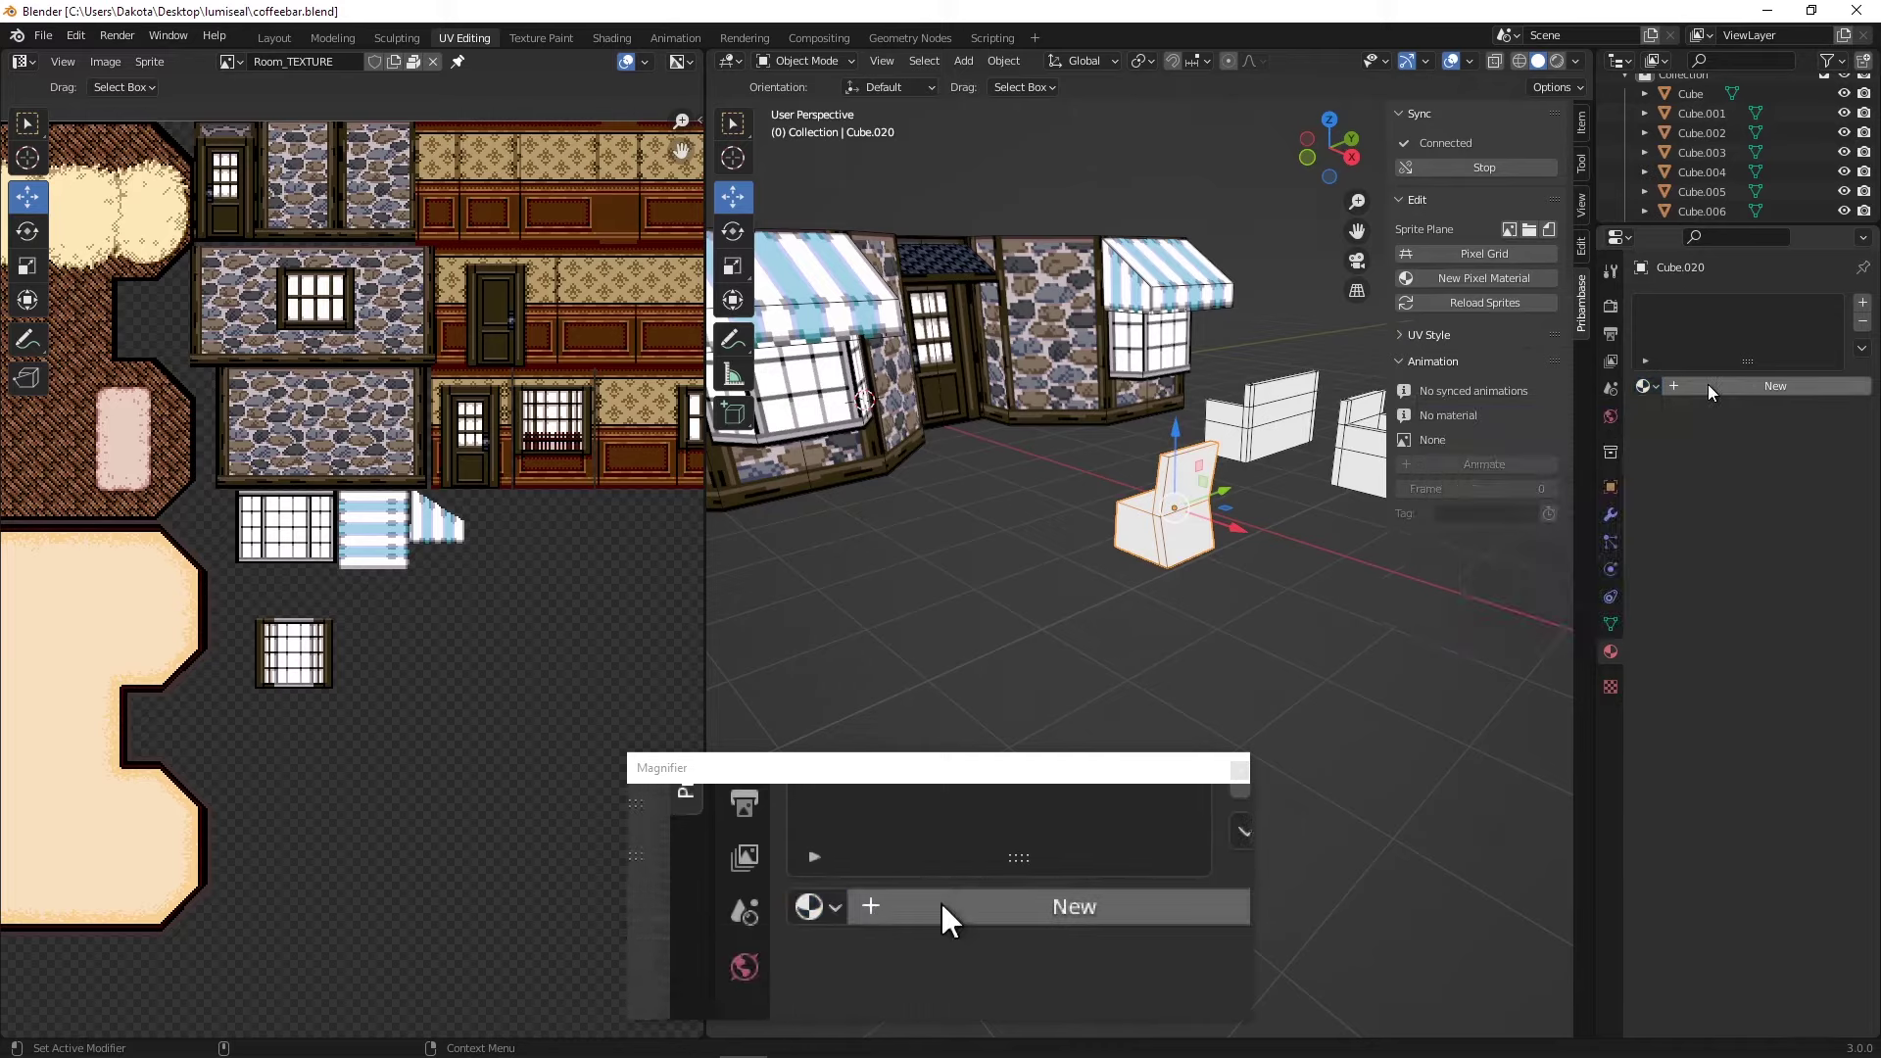
click(1680, 387)
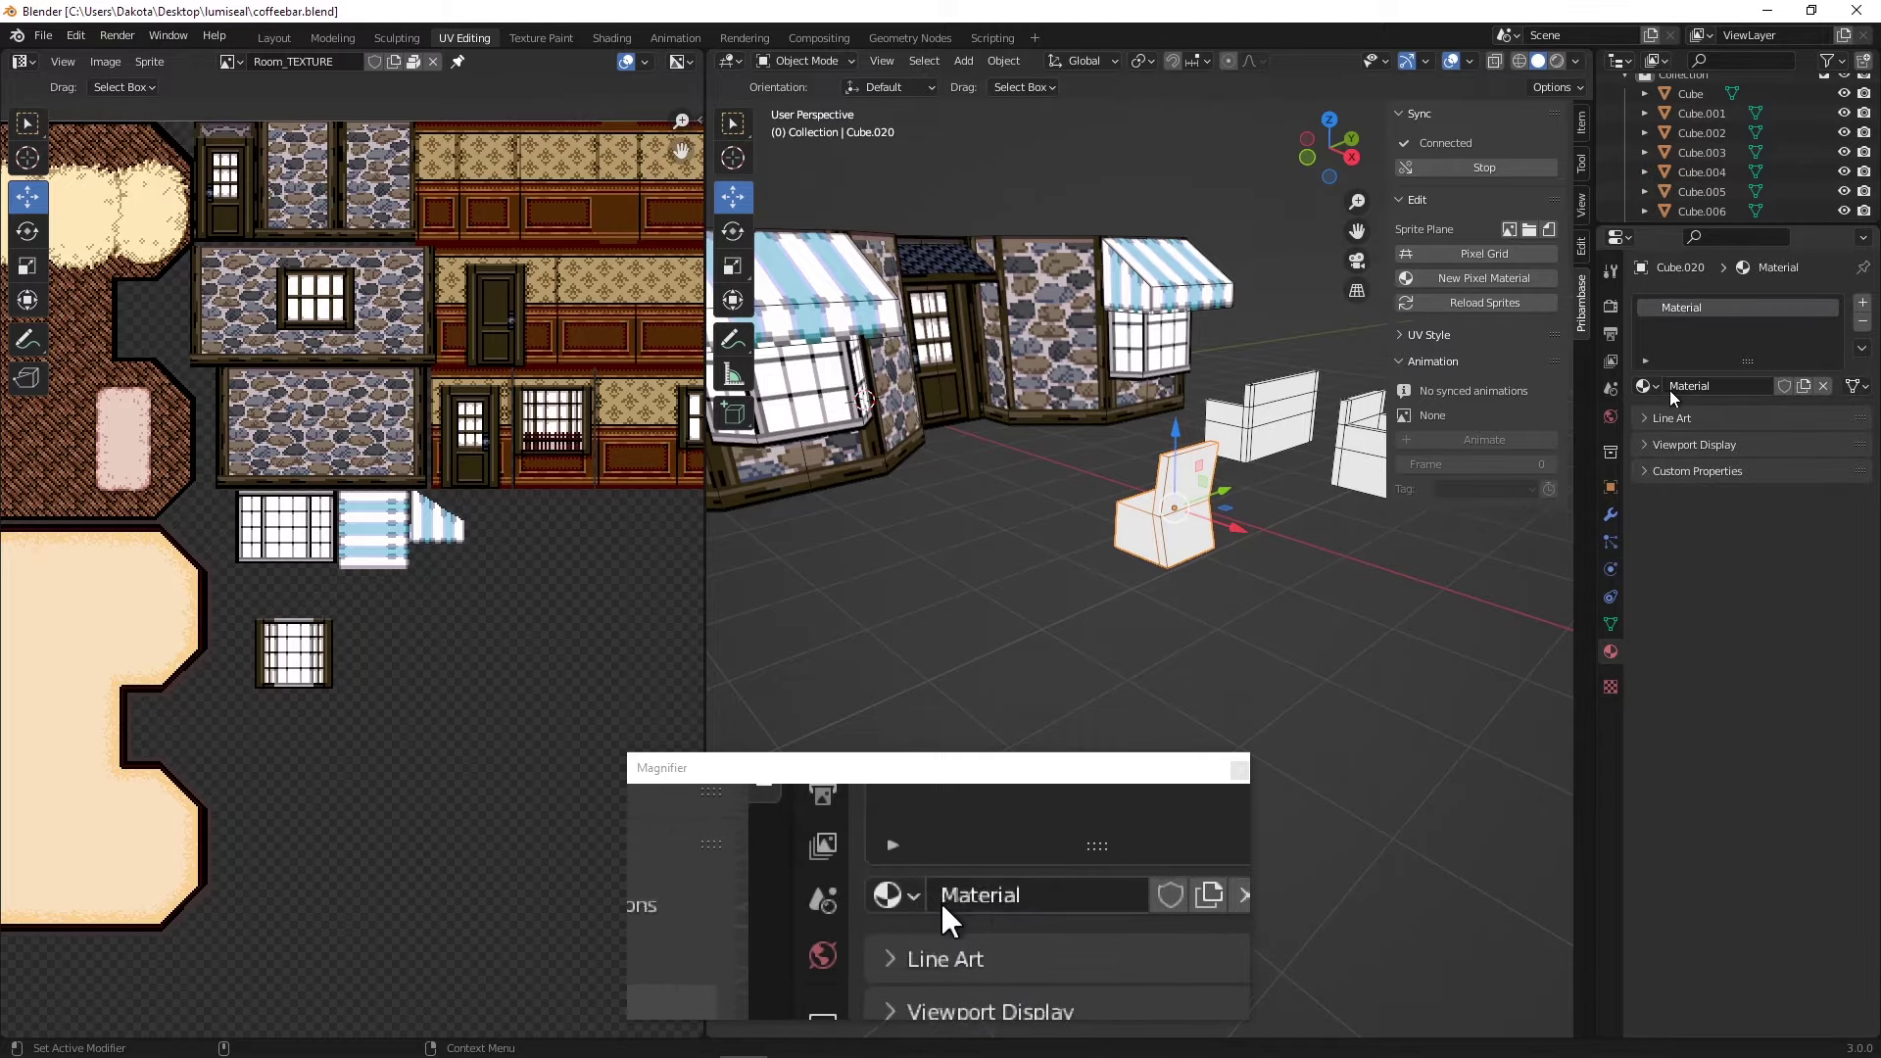
click(1648, 386)
click(1558, 434)
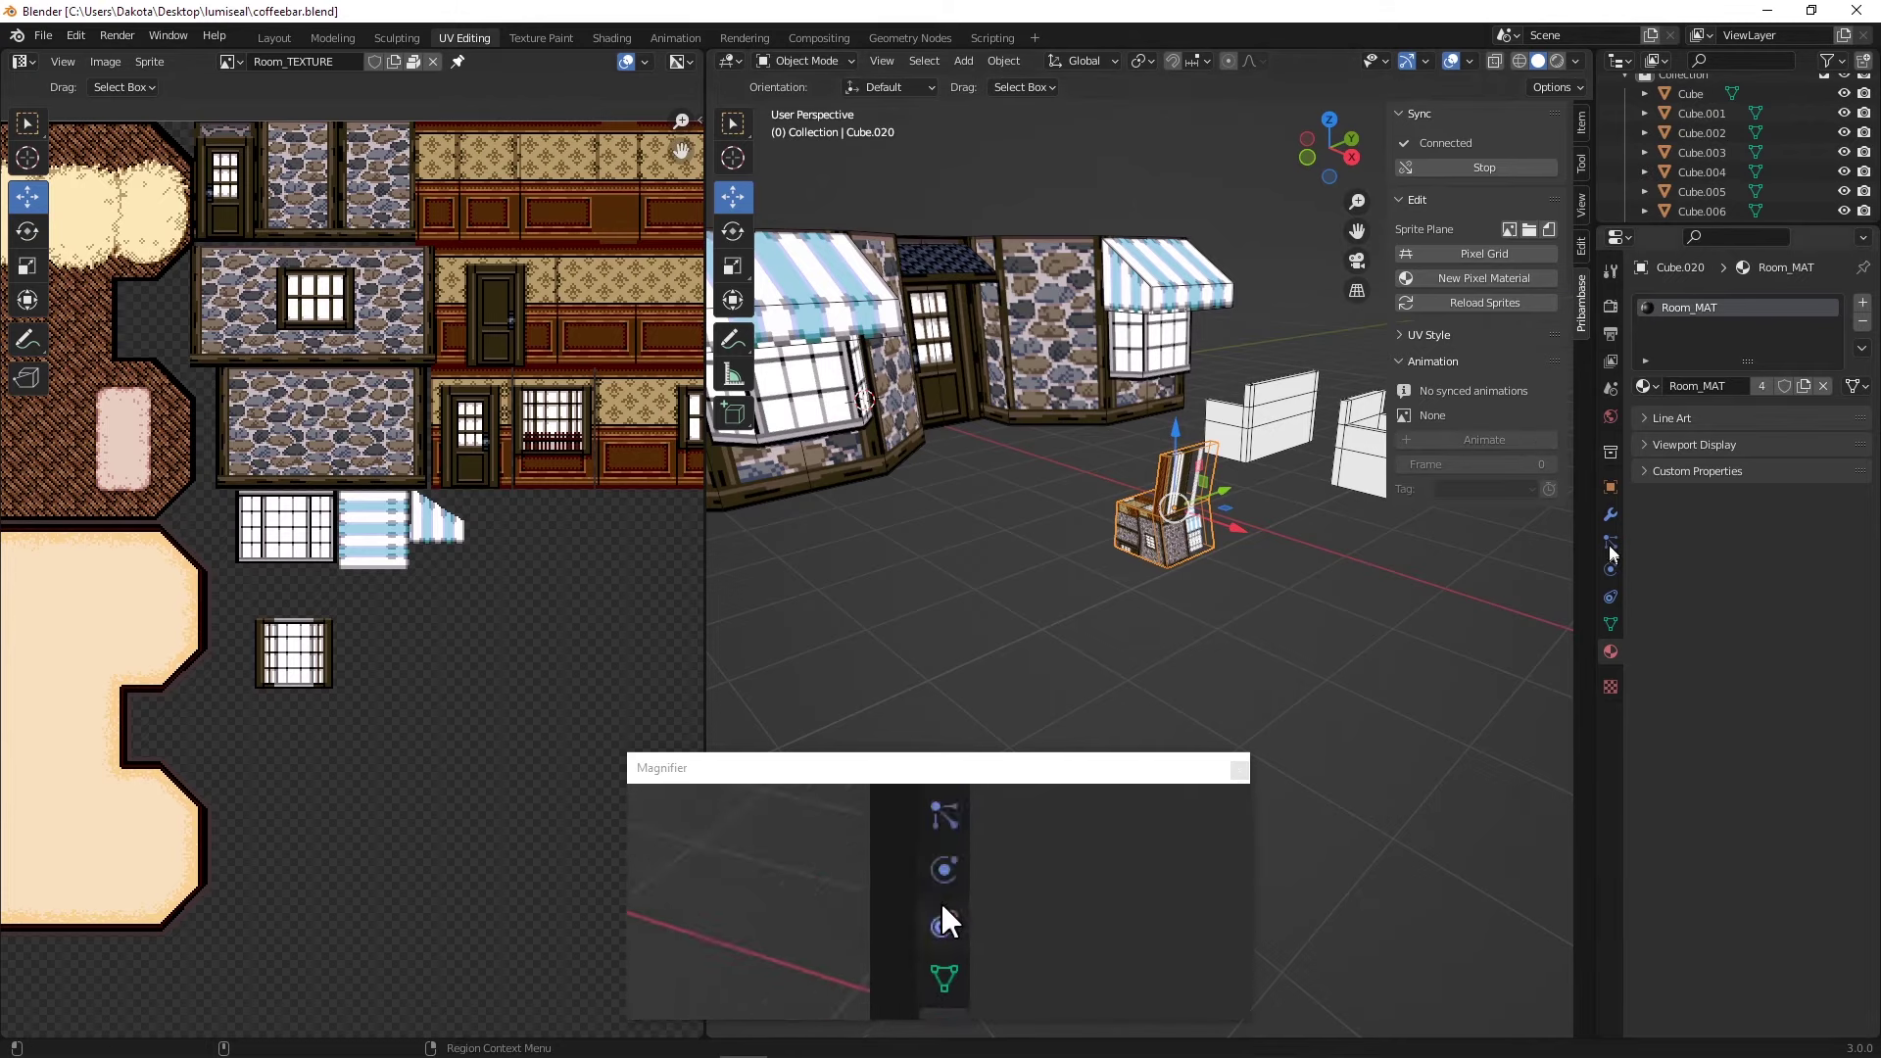
- Switch the scene to a render engine that exposes node materials, and check Room_MAT's surface and image texture settings
click(1611, 306)
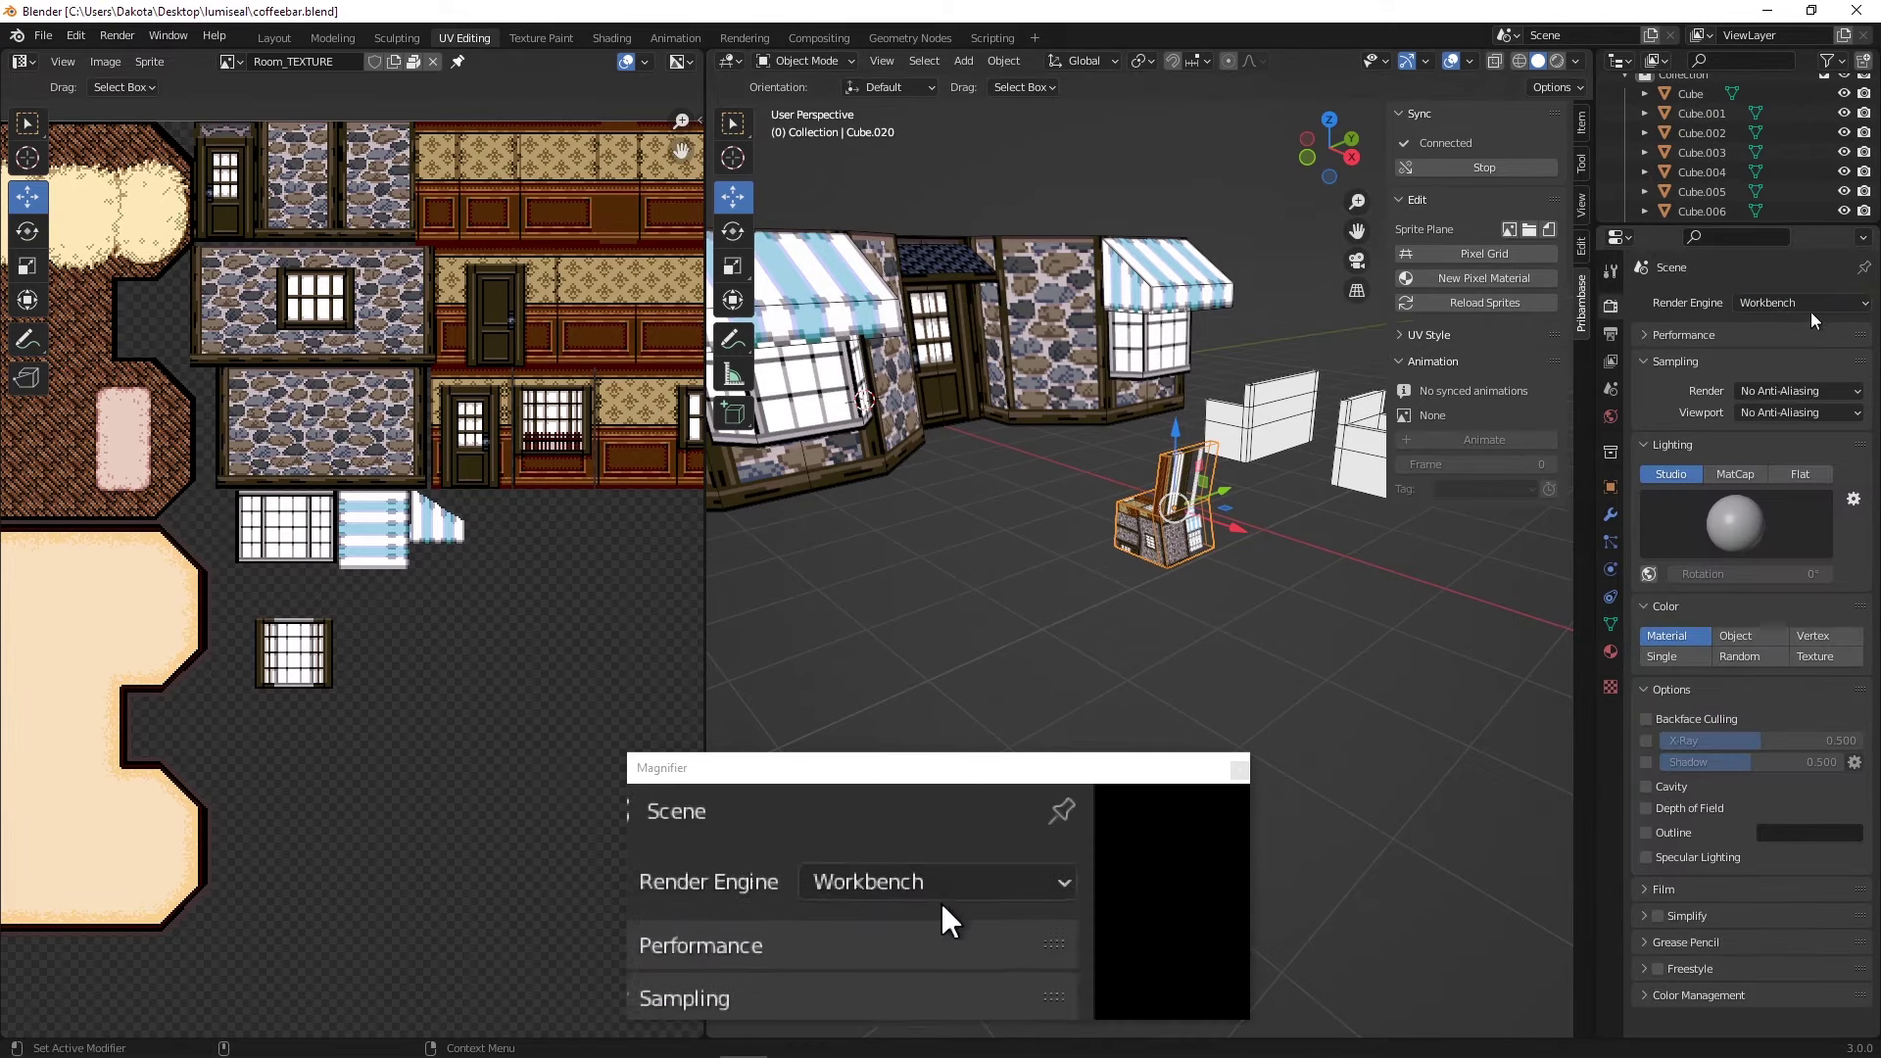
click(1780, 327)
click(1610, 652)
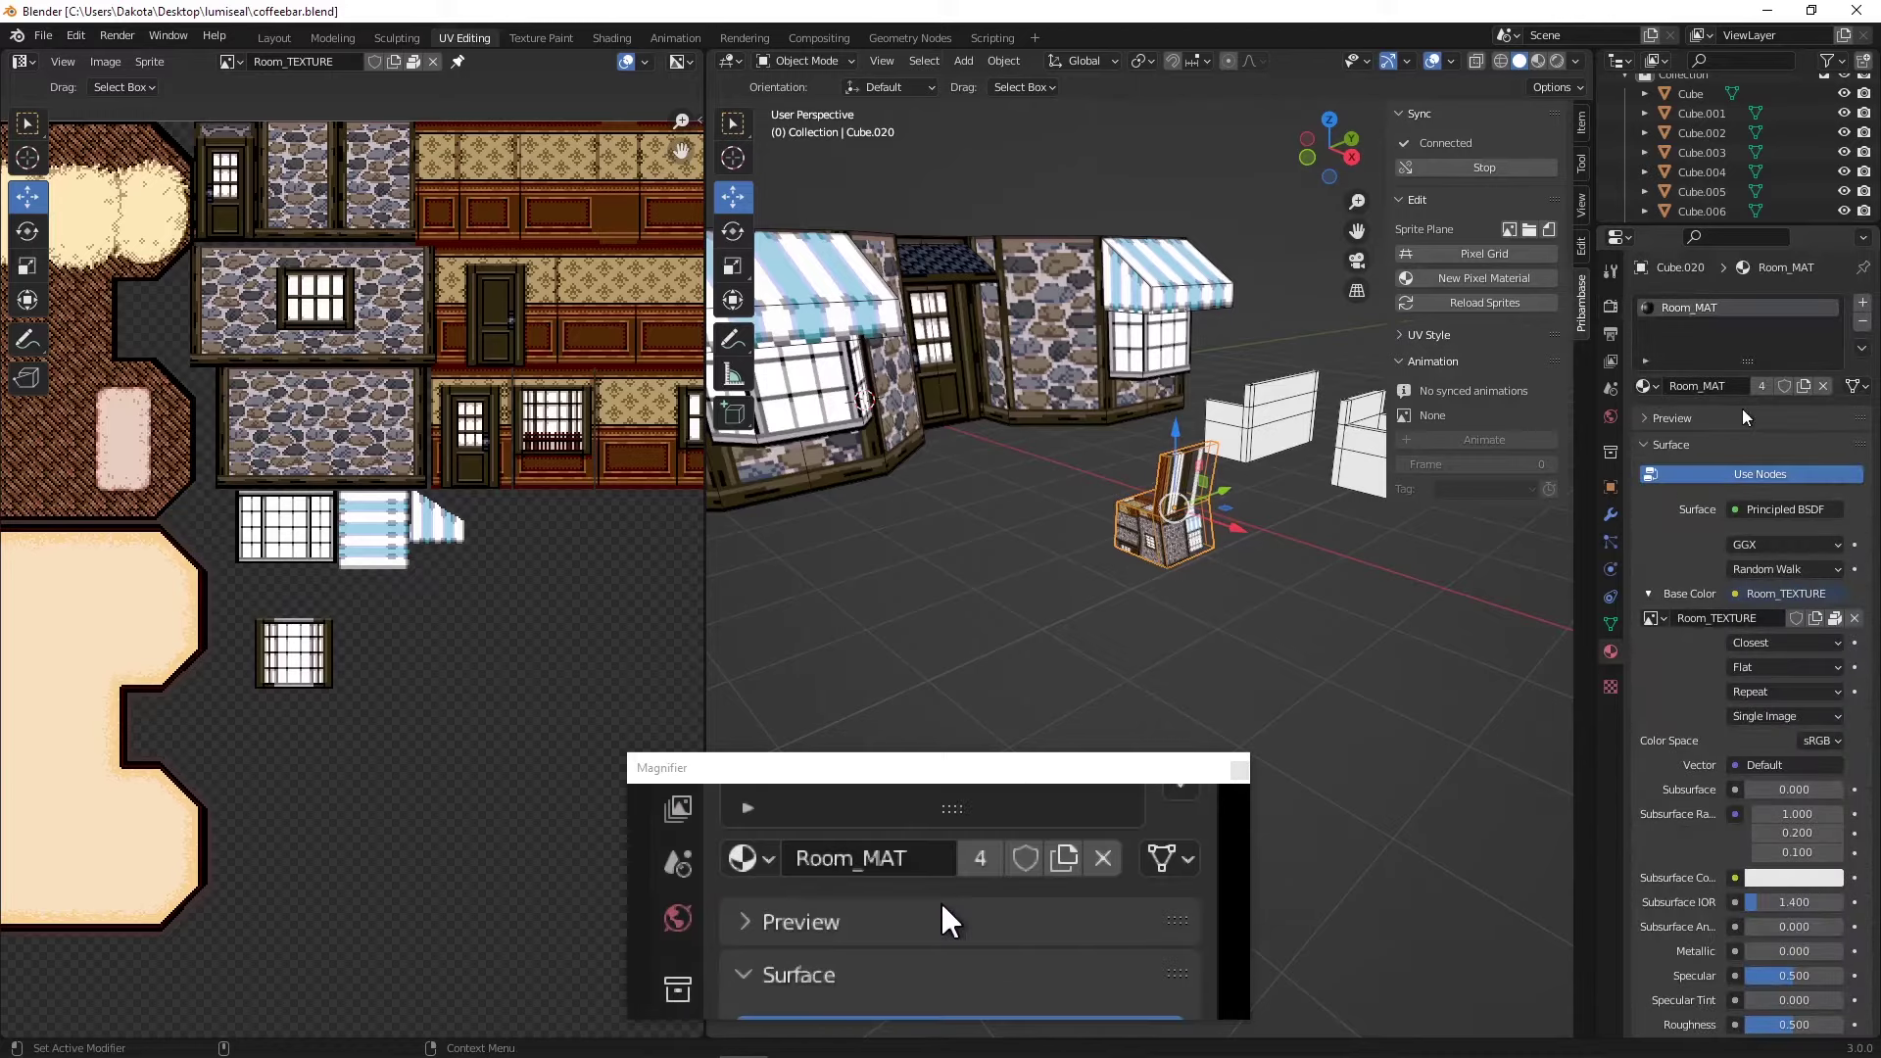
scroll(1678, 554, down, 2)
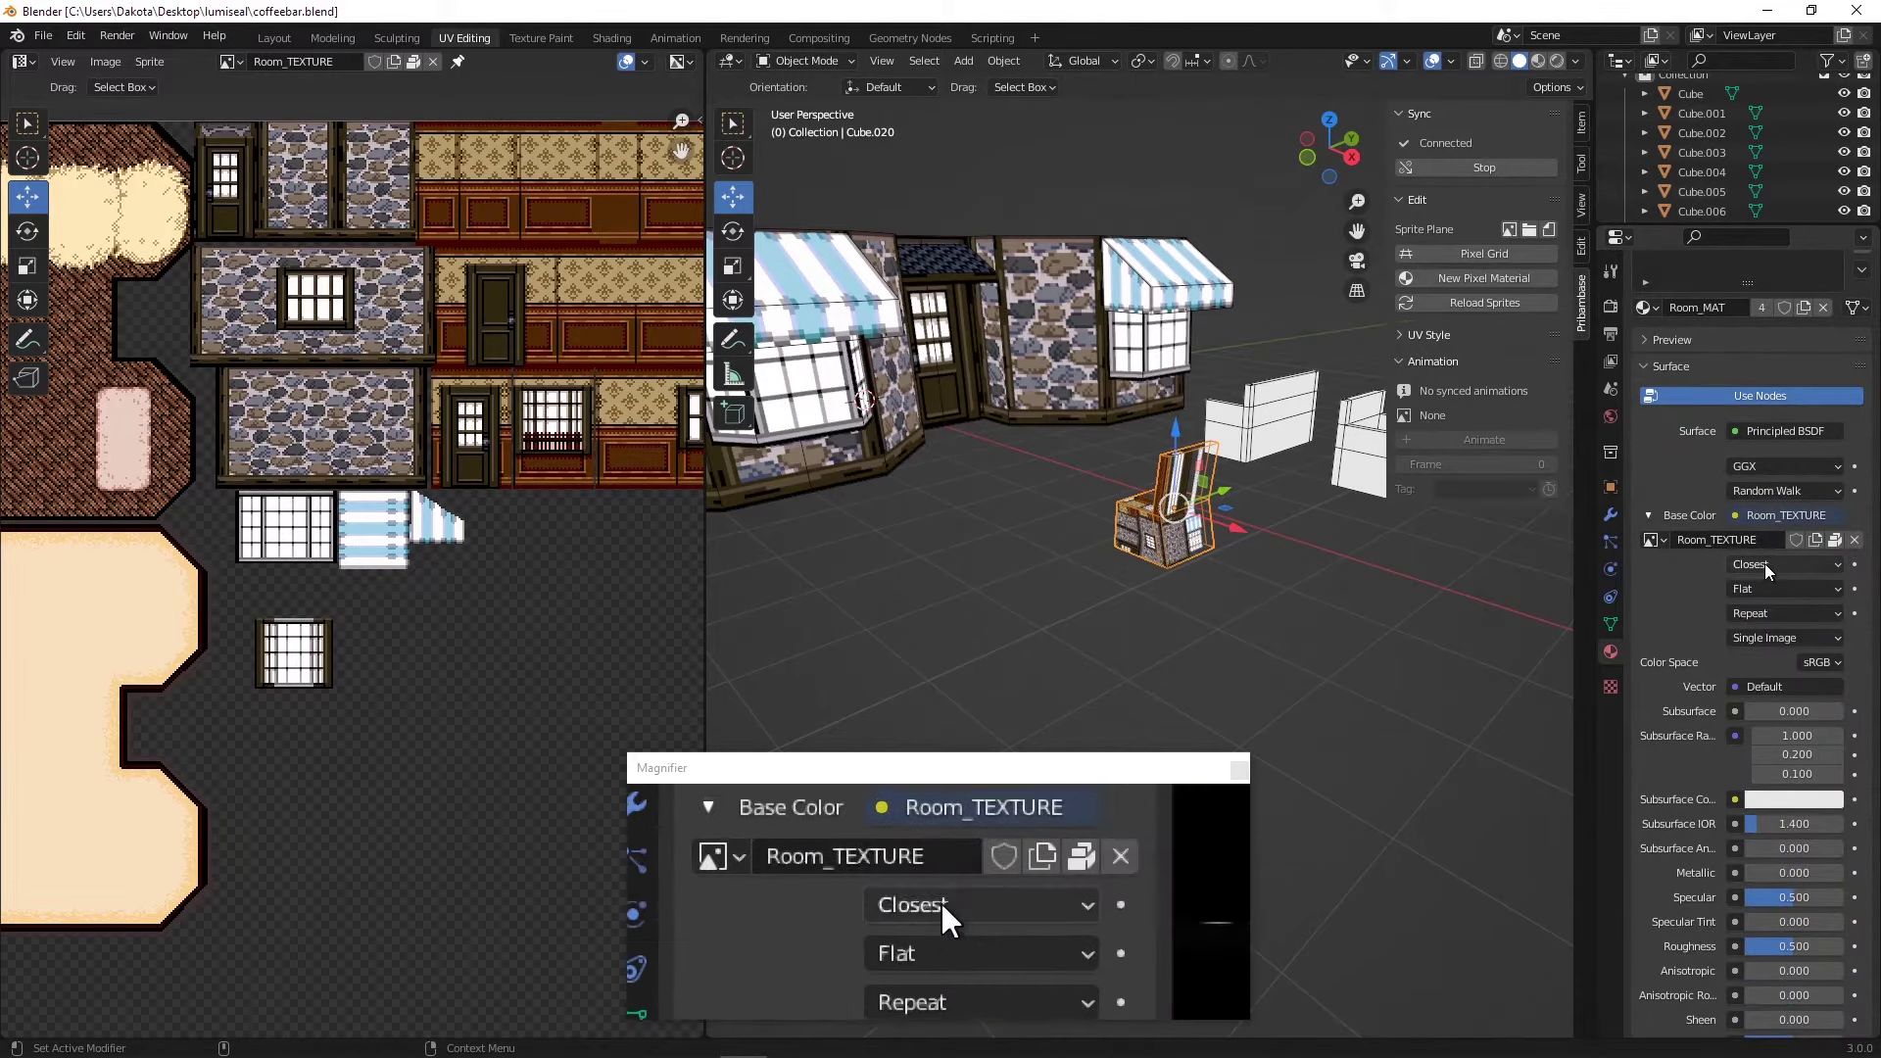
scroll(1192, 549, up, 5)
mouse_move(1192, 550)
alt+mouse_down()
mouse_move(1138, 560)
mouse_move(1170, 562)
alt+mouse_up()
click(1090, 591)
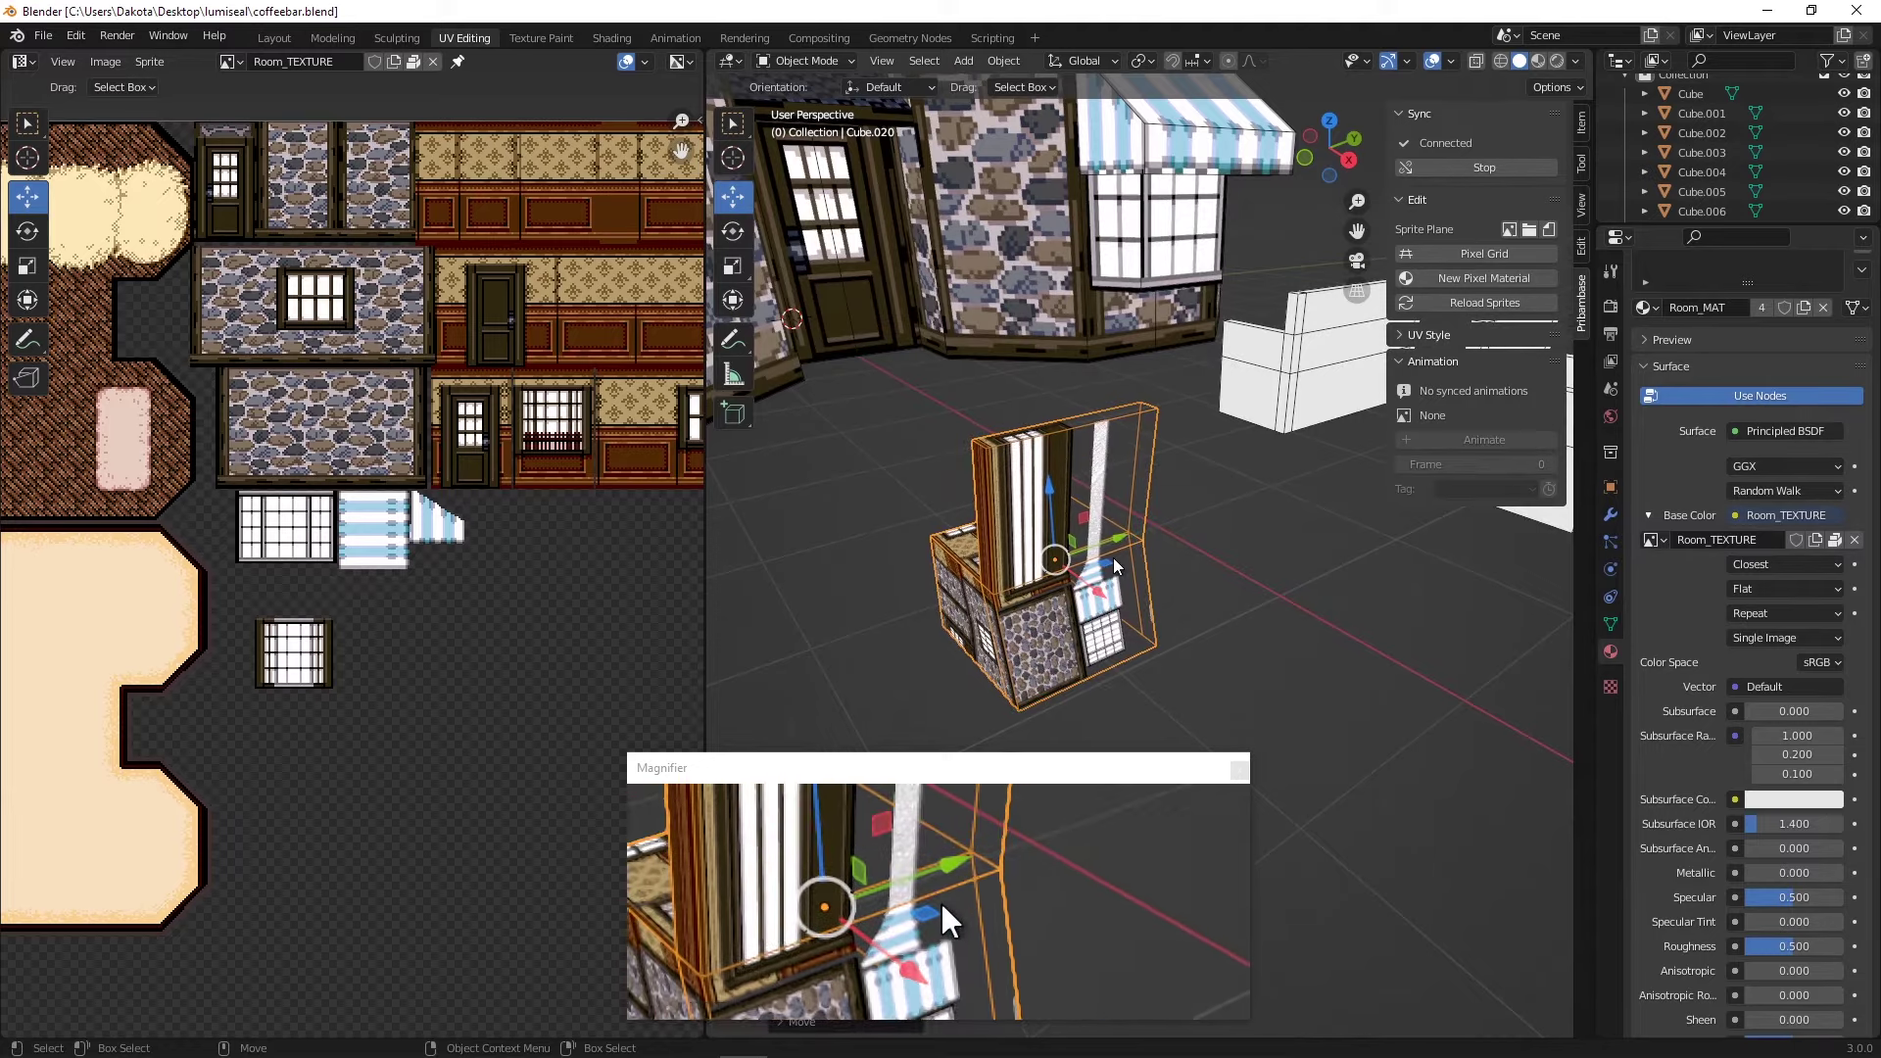
key(ctrl+z)
- Put the textured armless chair into Edit Mode
key(KP_Decimal)
scroll(1111, 537, down, 5)
alt+drag(1115, 529, 1225, 488)
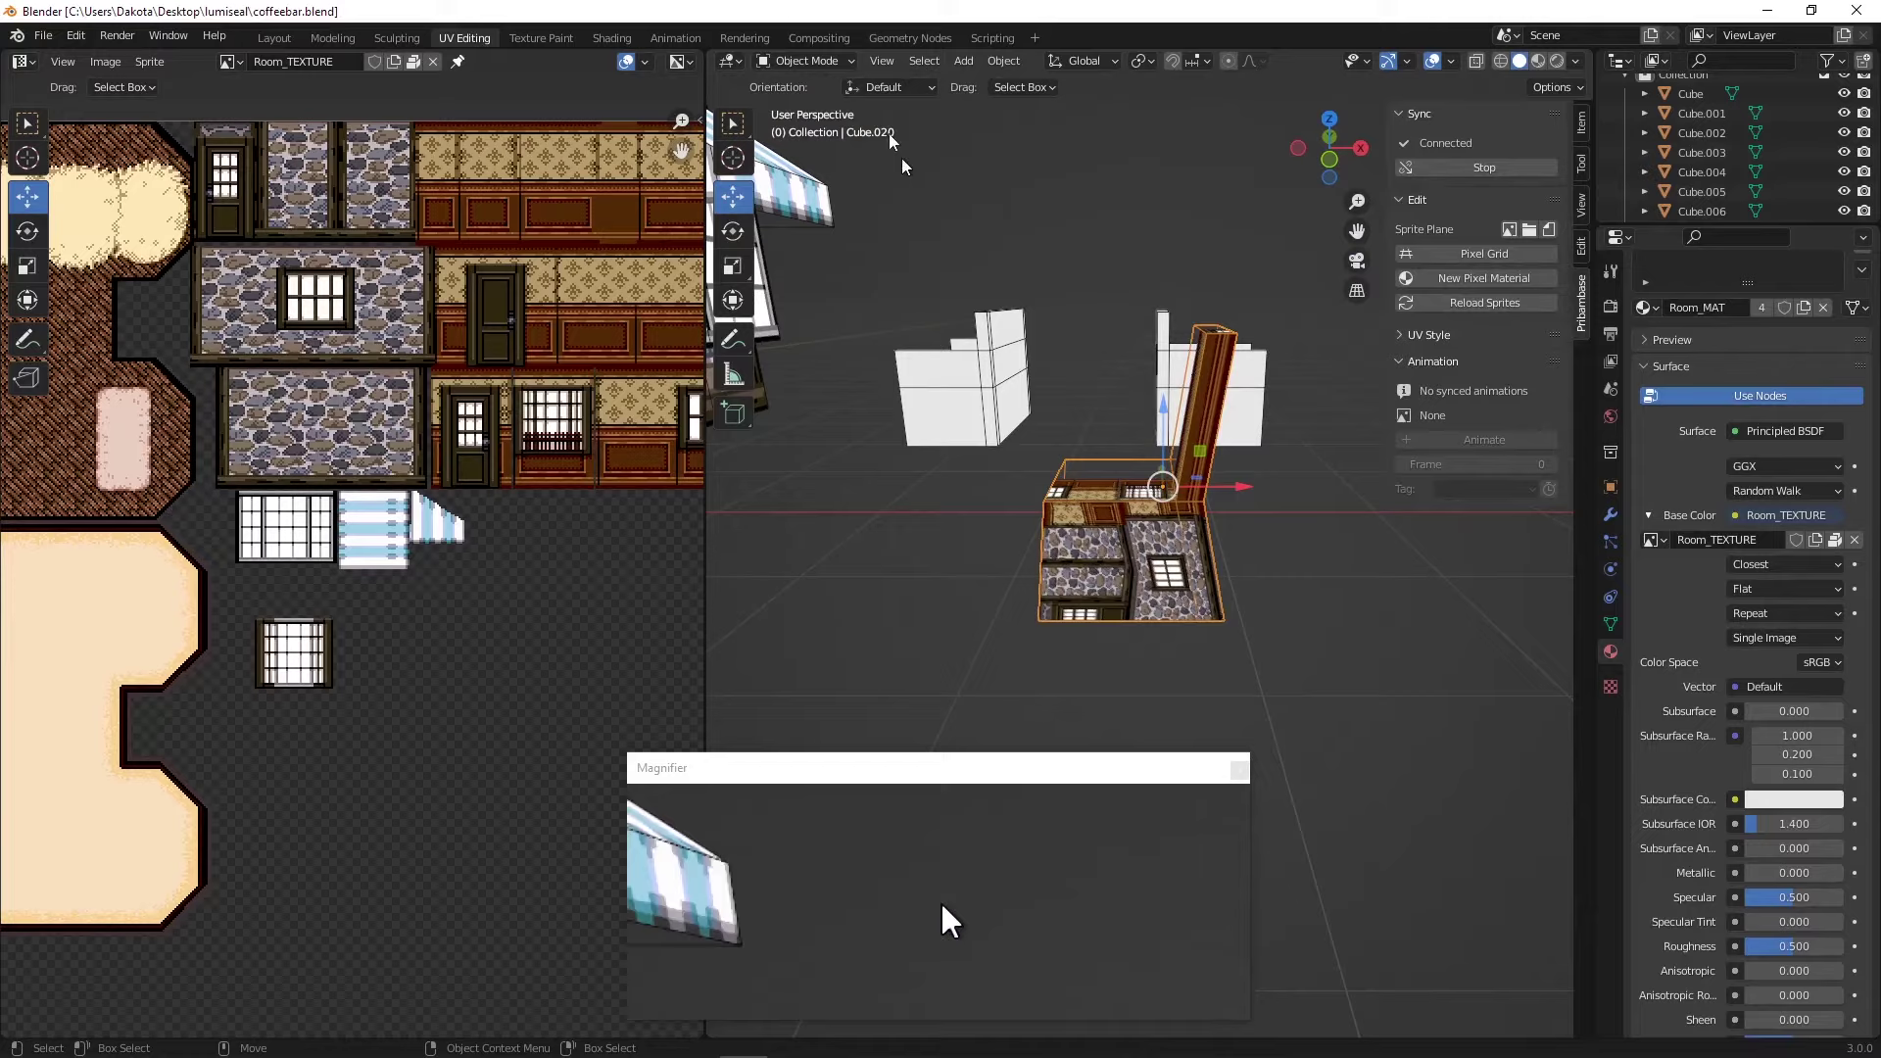
click(799, 61)
click(806, 104)
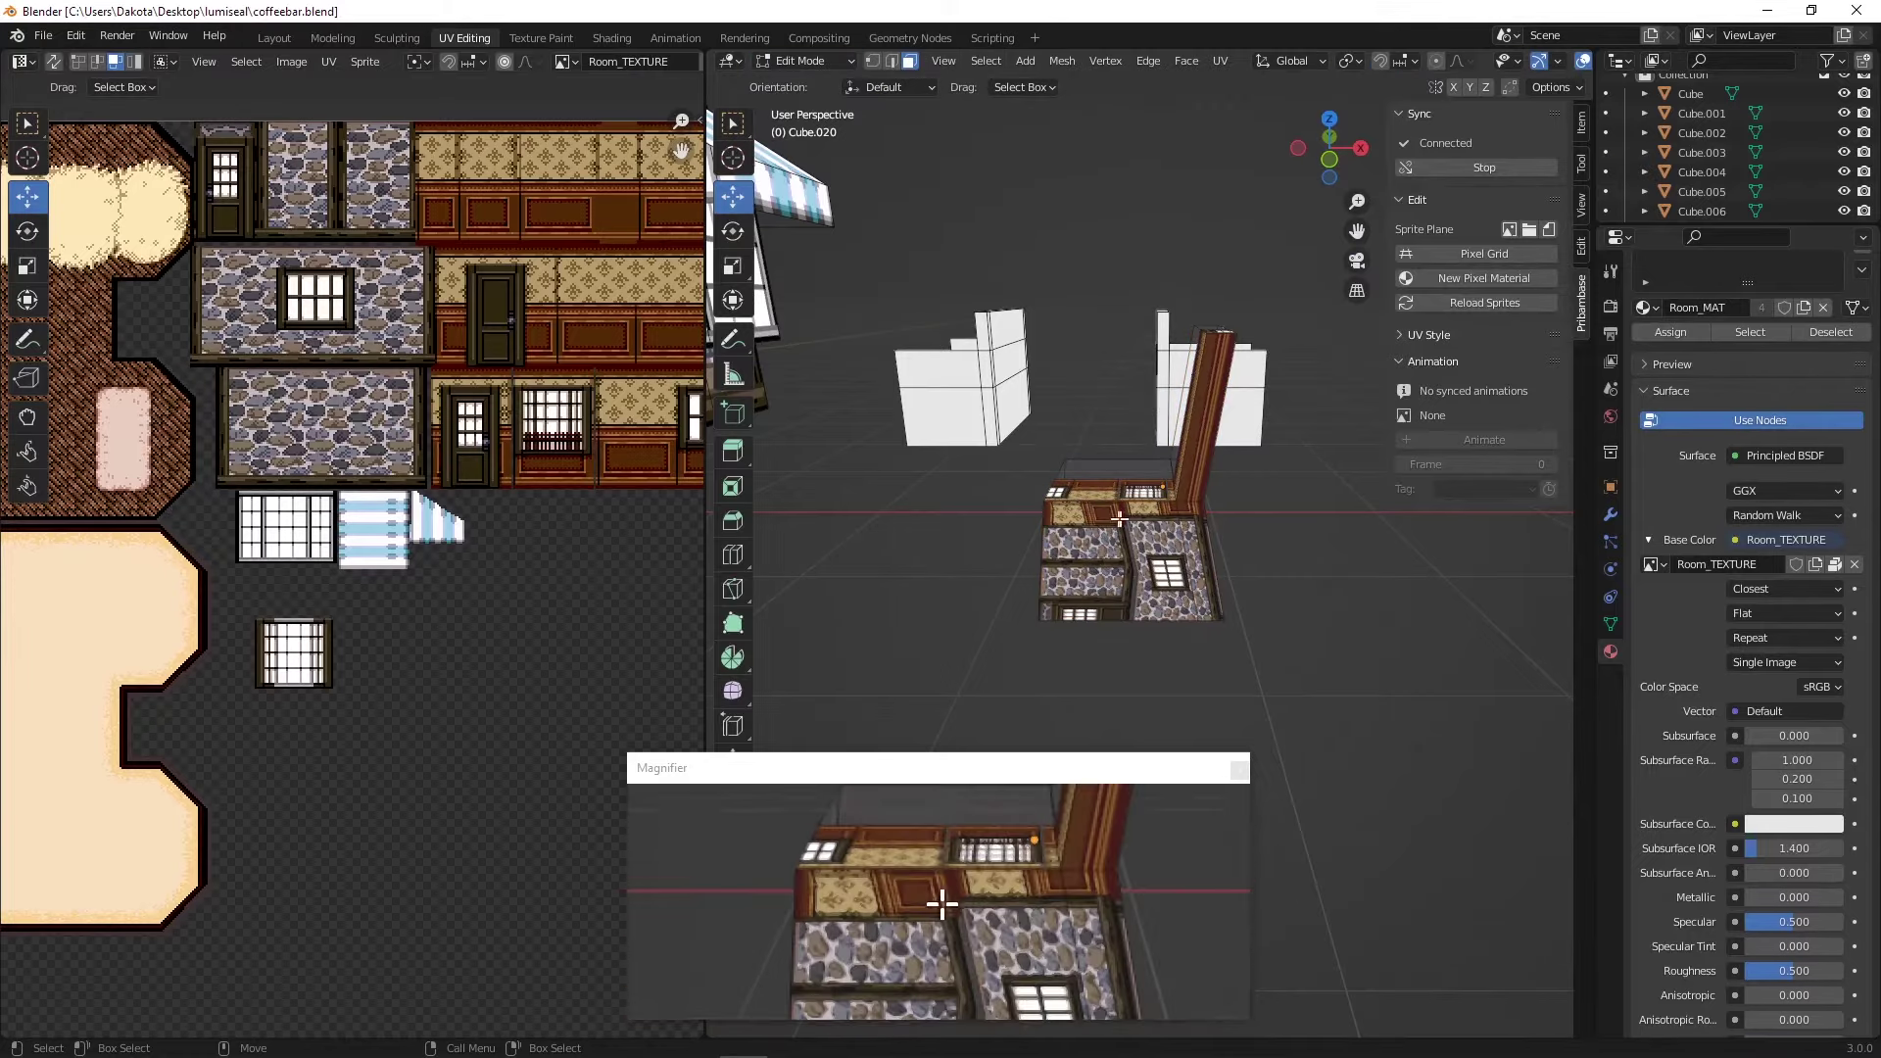
- Select the side faces of the chair's seat block and backrest on both sides of the model
click(1169, 535)
shift+click(1193, 524)
shift+click(1201, 462)
alt+drag(1200, 461, 1435, 431)
shift+click(1182, 528)
shift+click(1086, 530)
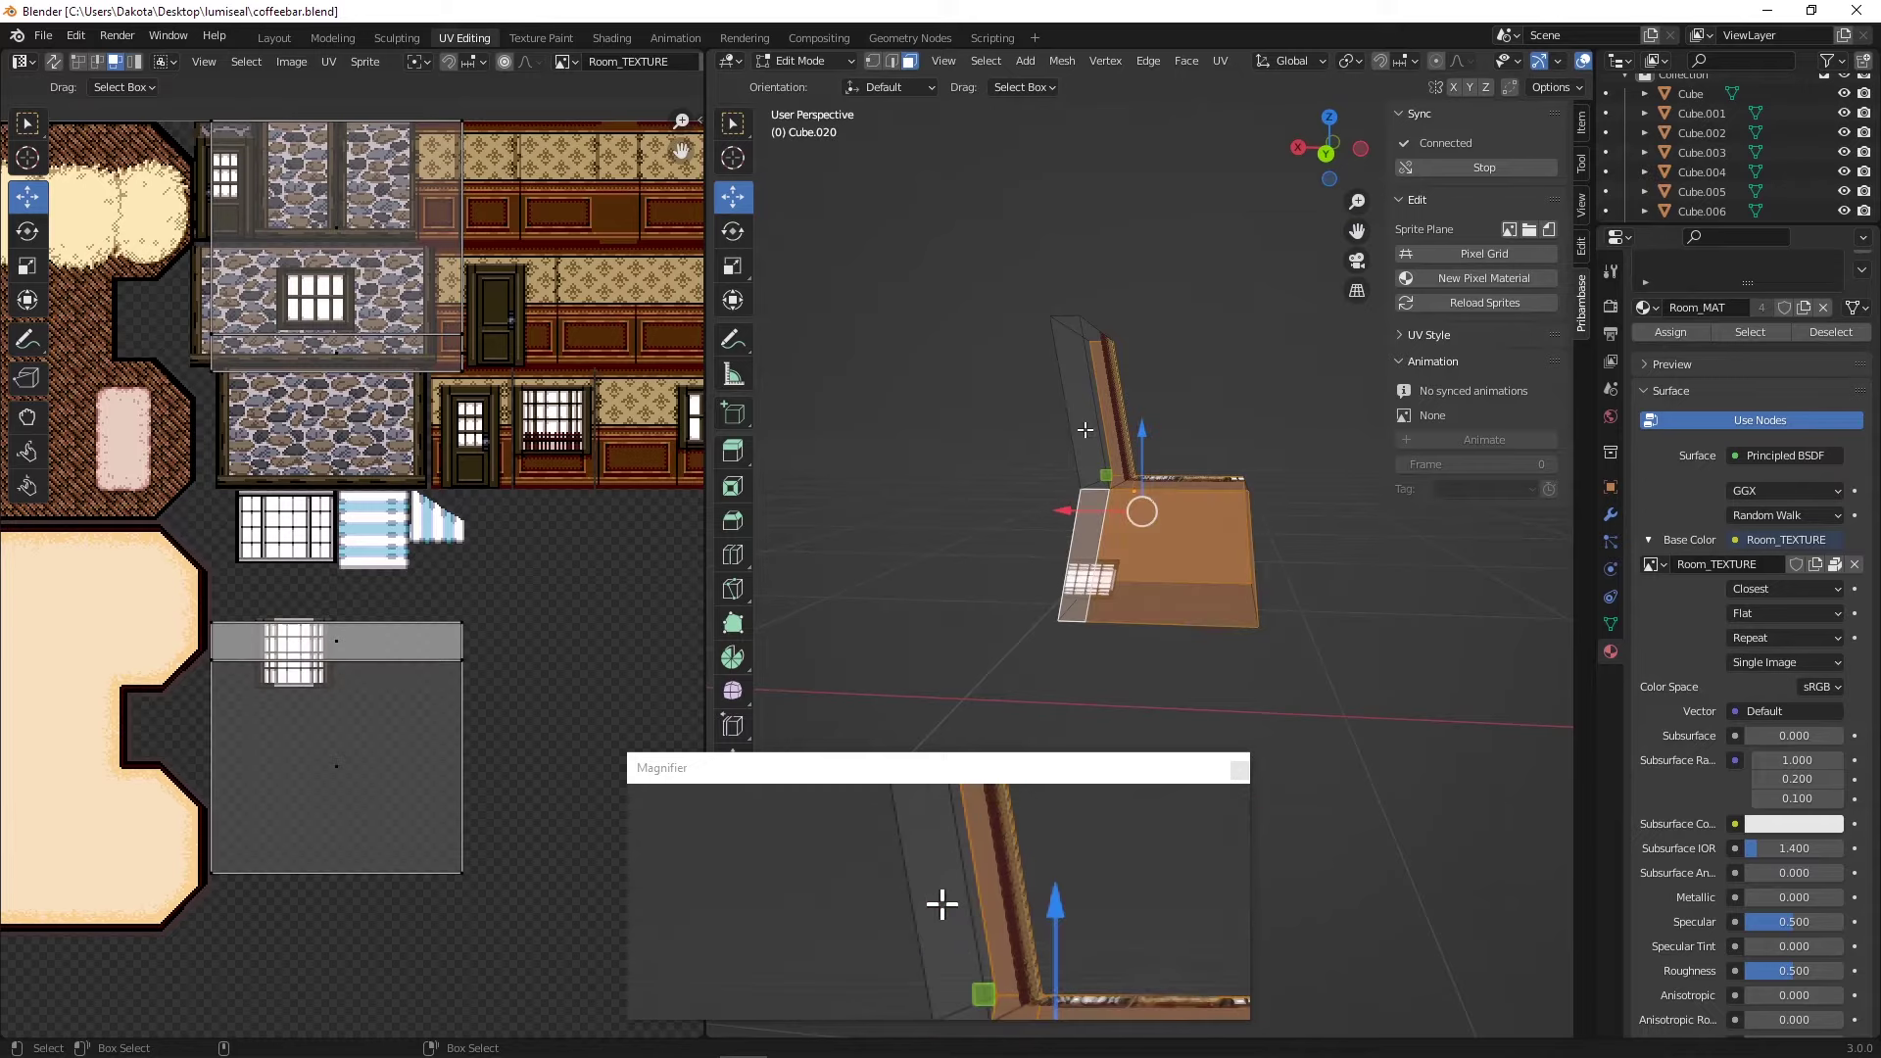
shift+click(1084, 429)
alt+drag(1231, 412, 1219, 430)
middle_drag(1218, 430, 1305, 187)
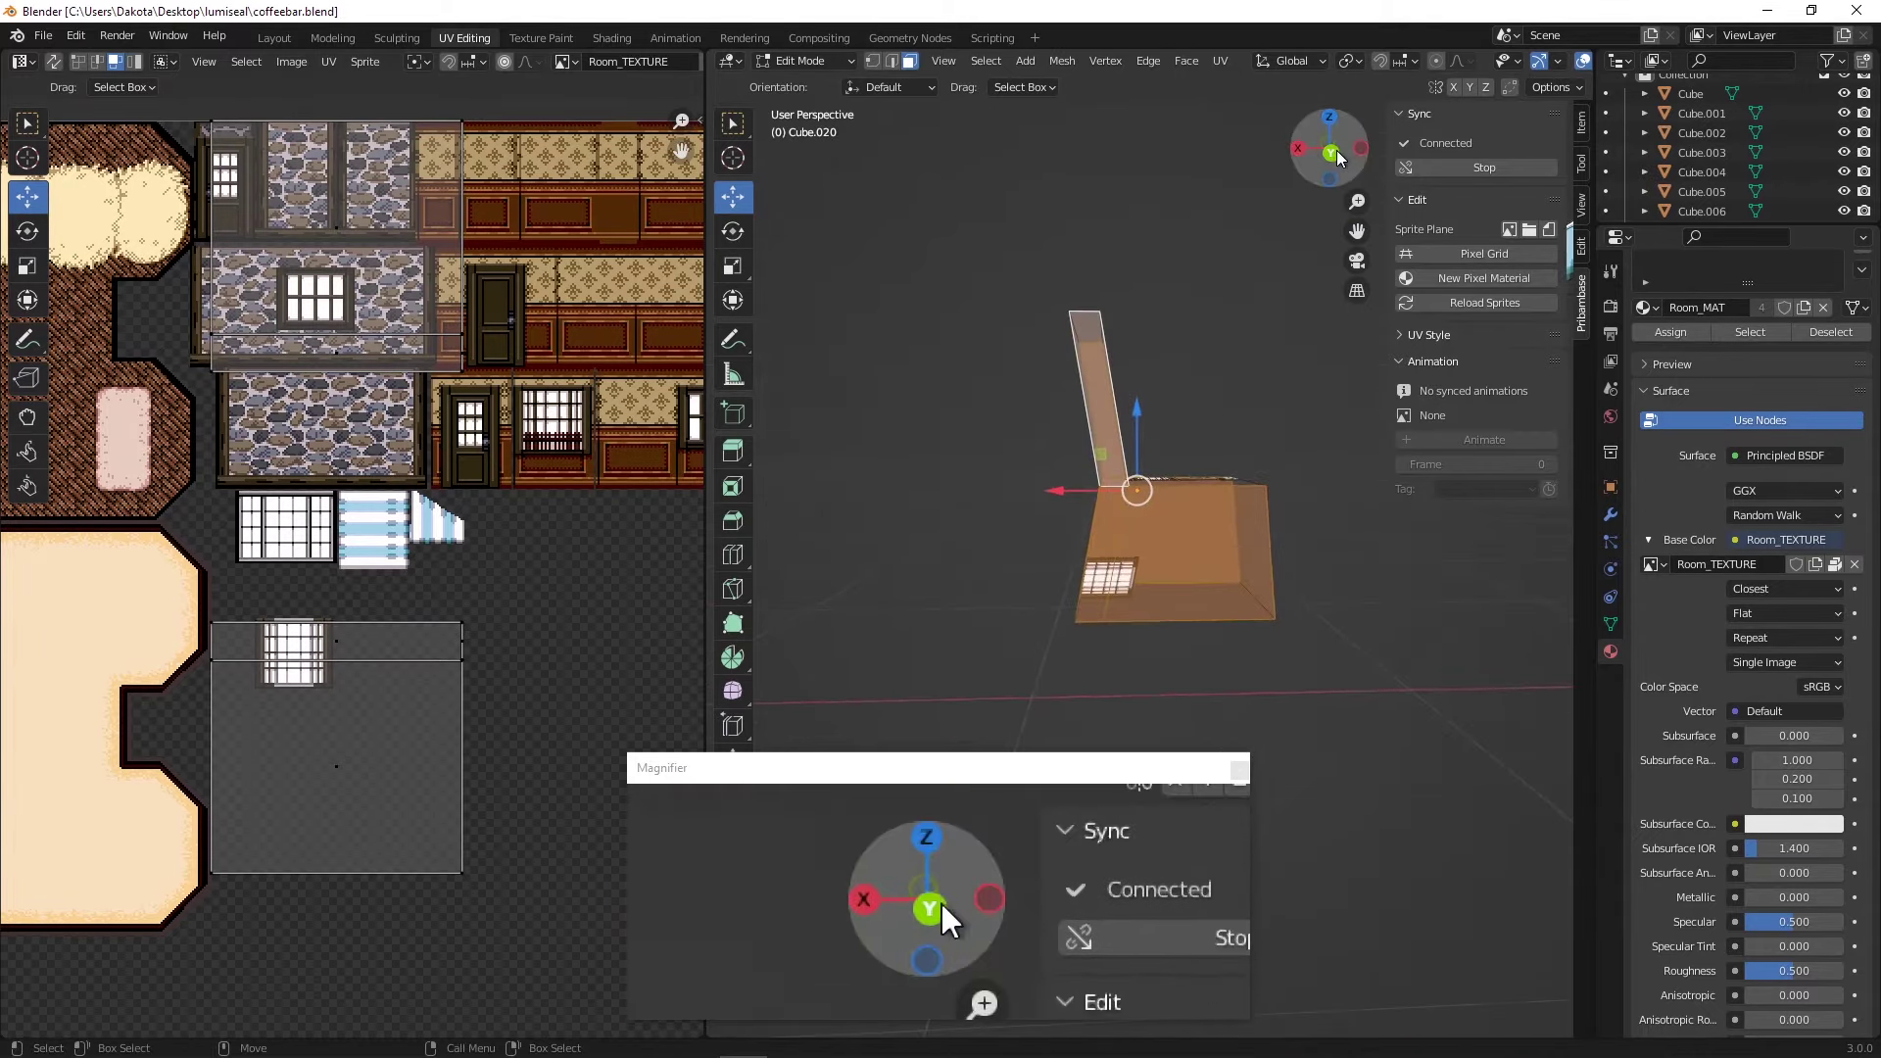
- Unwrap the selected chair side faces by projecting them from the back orthographic view, and select all resulting UVs
click(1337, 155)
scroll(1266, 382, up, 1)
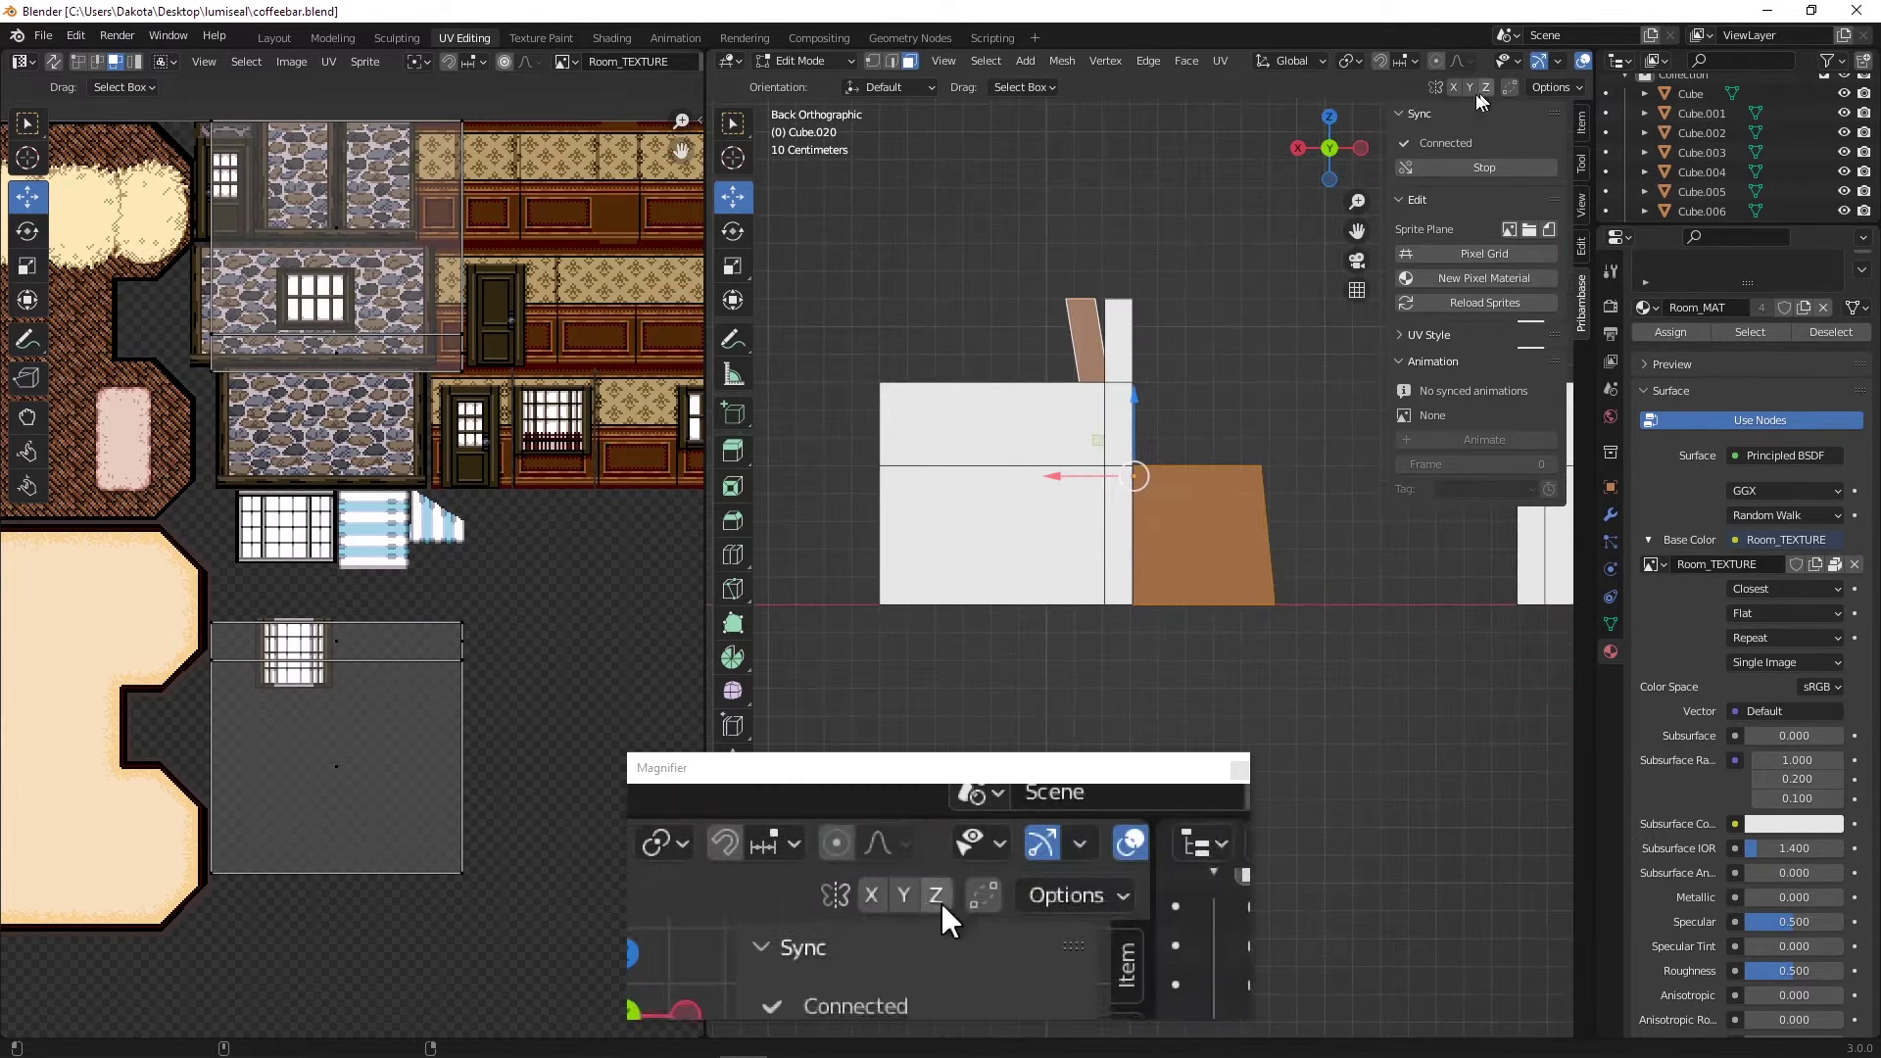
click(1222, 61)
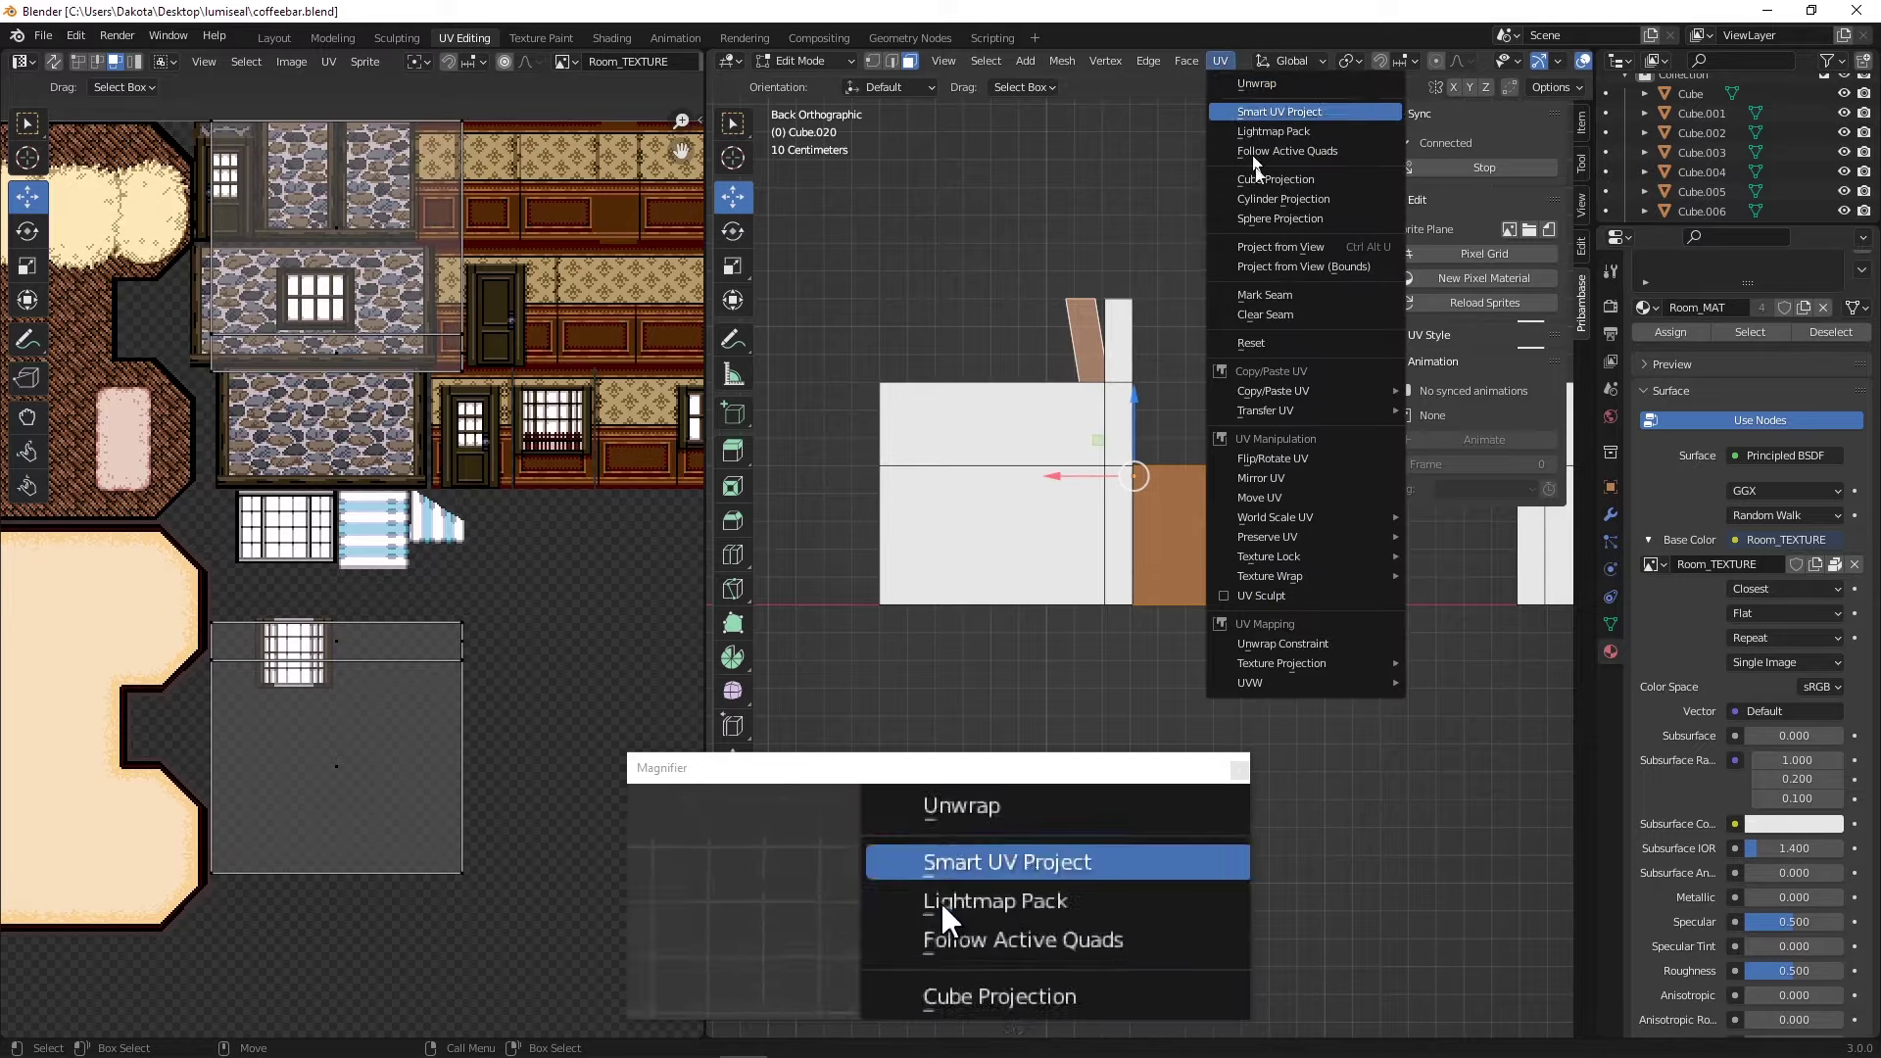
click(1308, 249)
drag(549, 727, 173, 290)
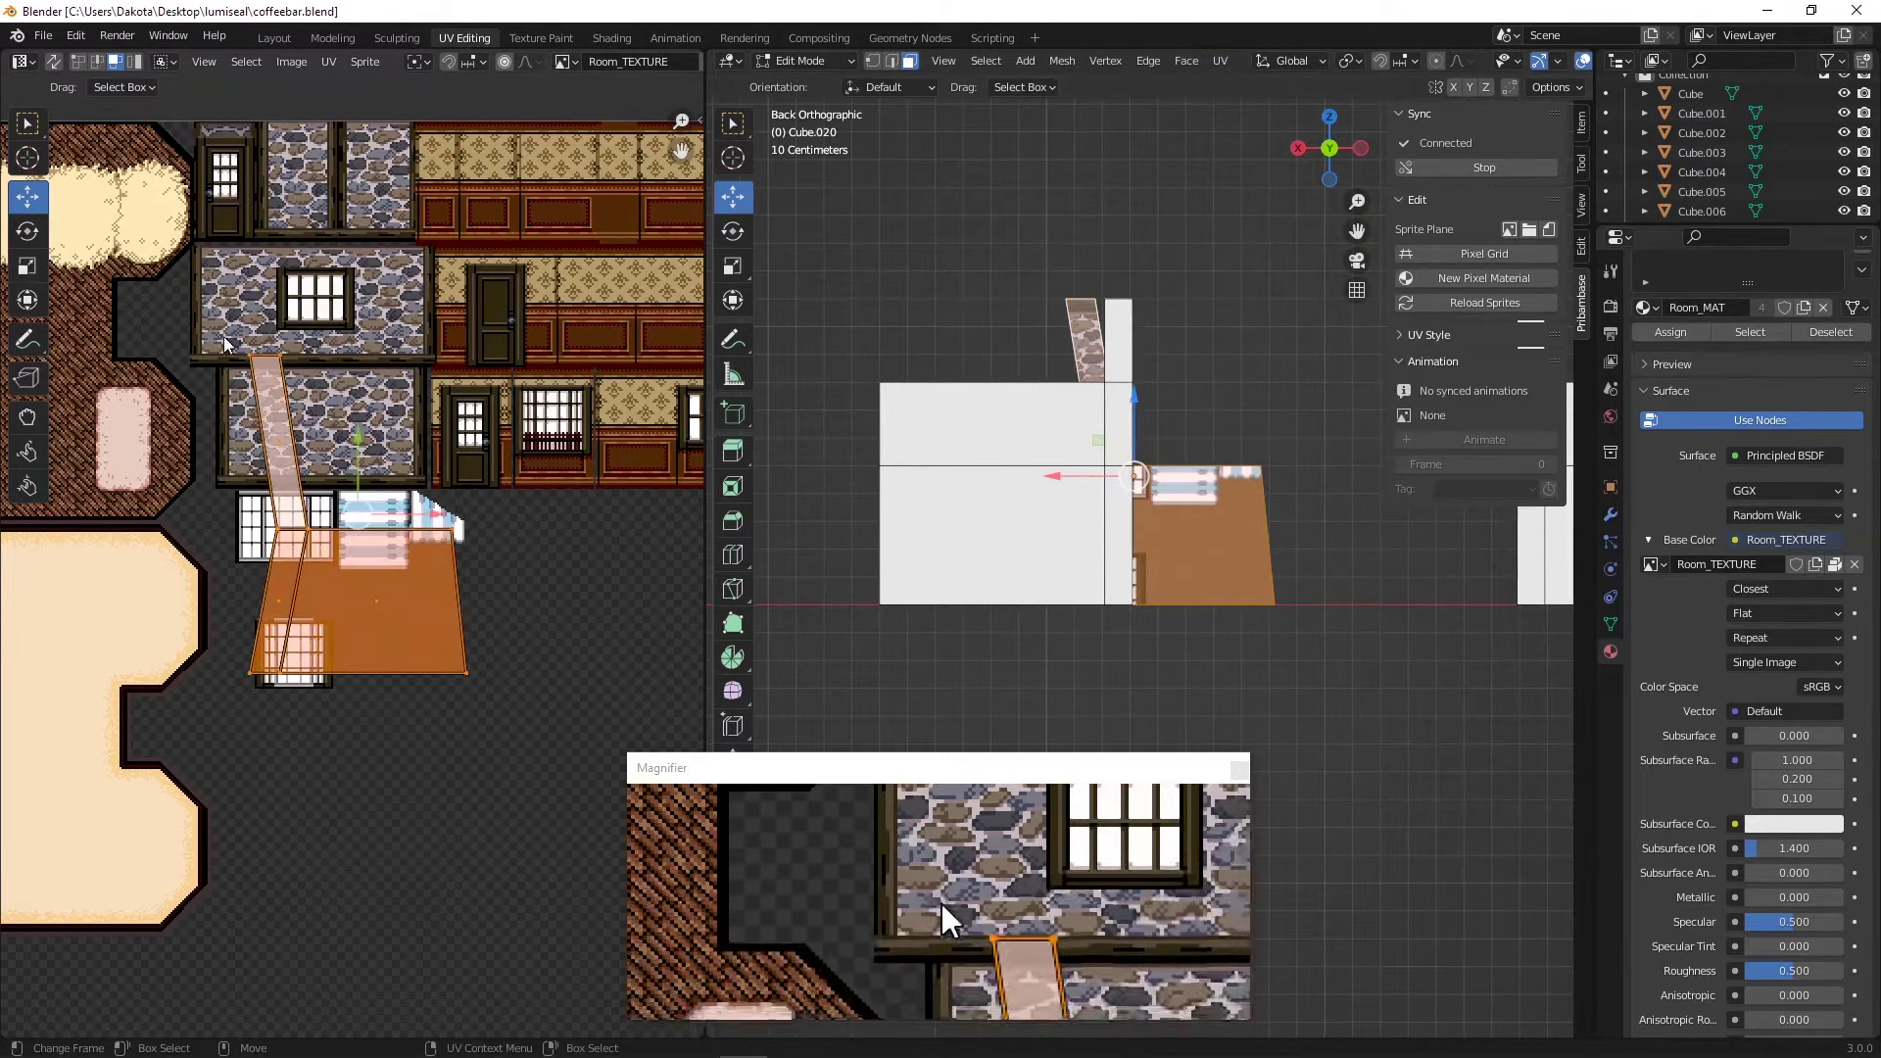
click(27, 300)
drag(249, 356, 93, 948)
drag(359, 1019, 287, 601)
drag(509, 681, 666, 774)
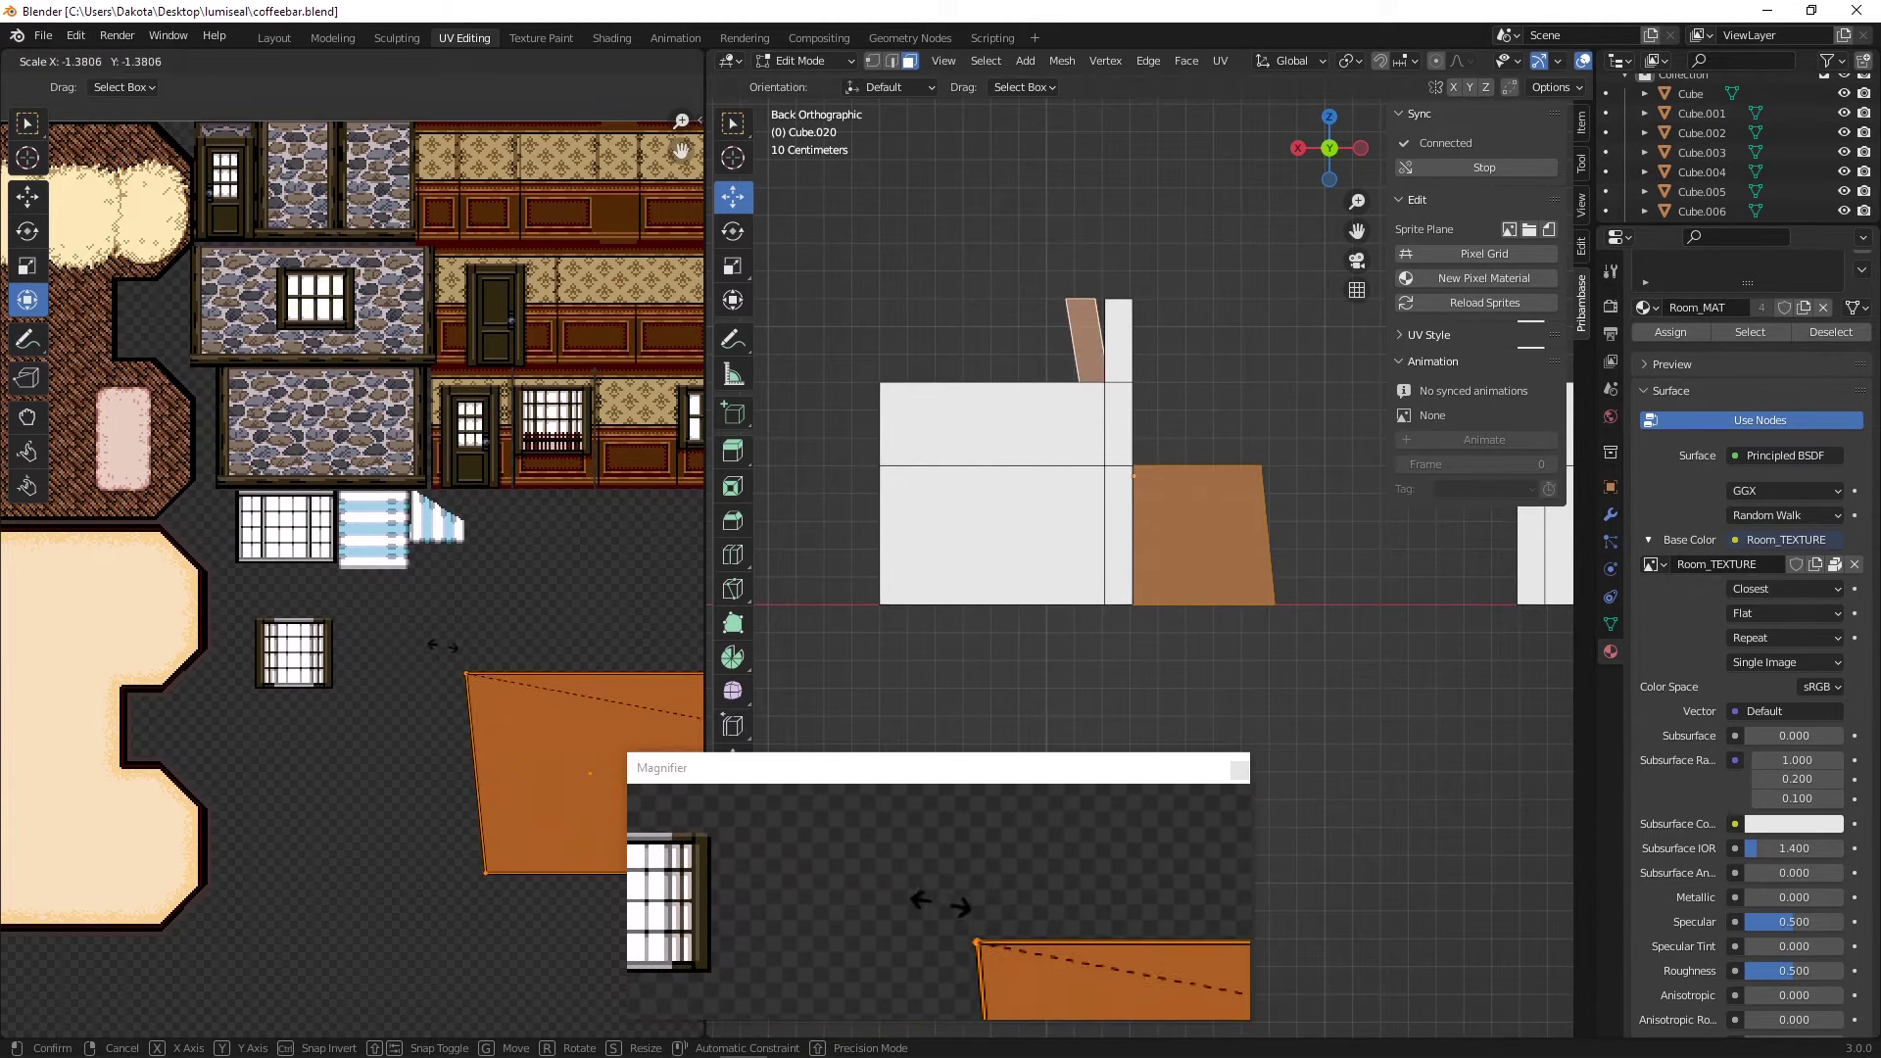
drag(412, 640, 372, 678)
right_click(372, 678)
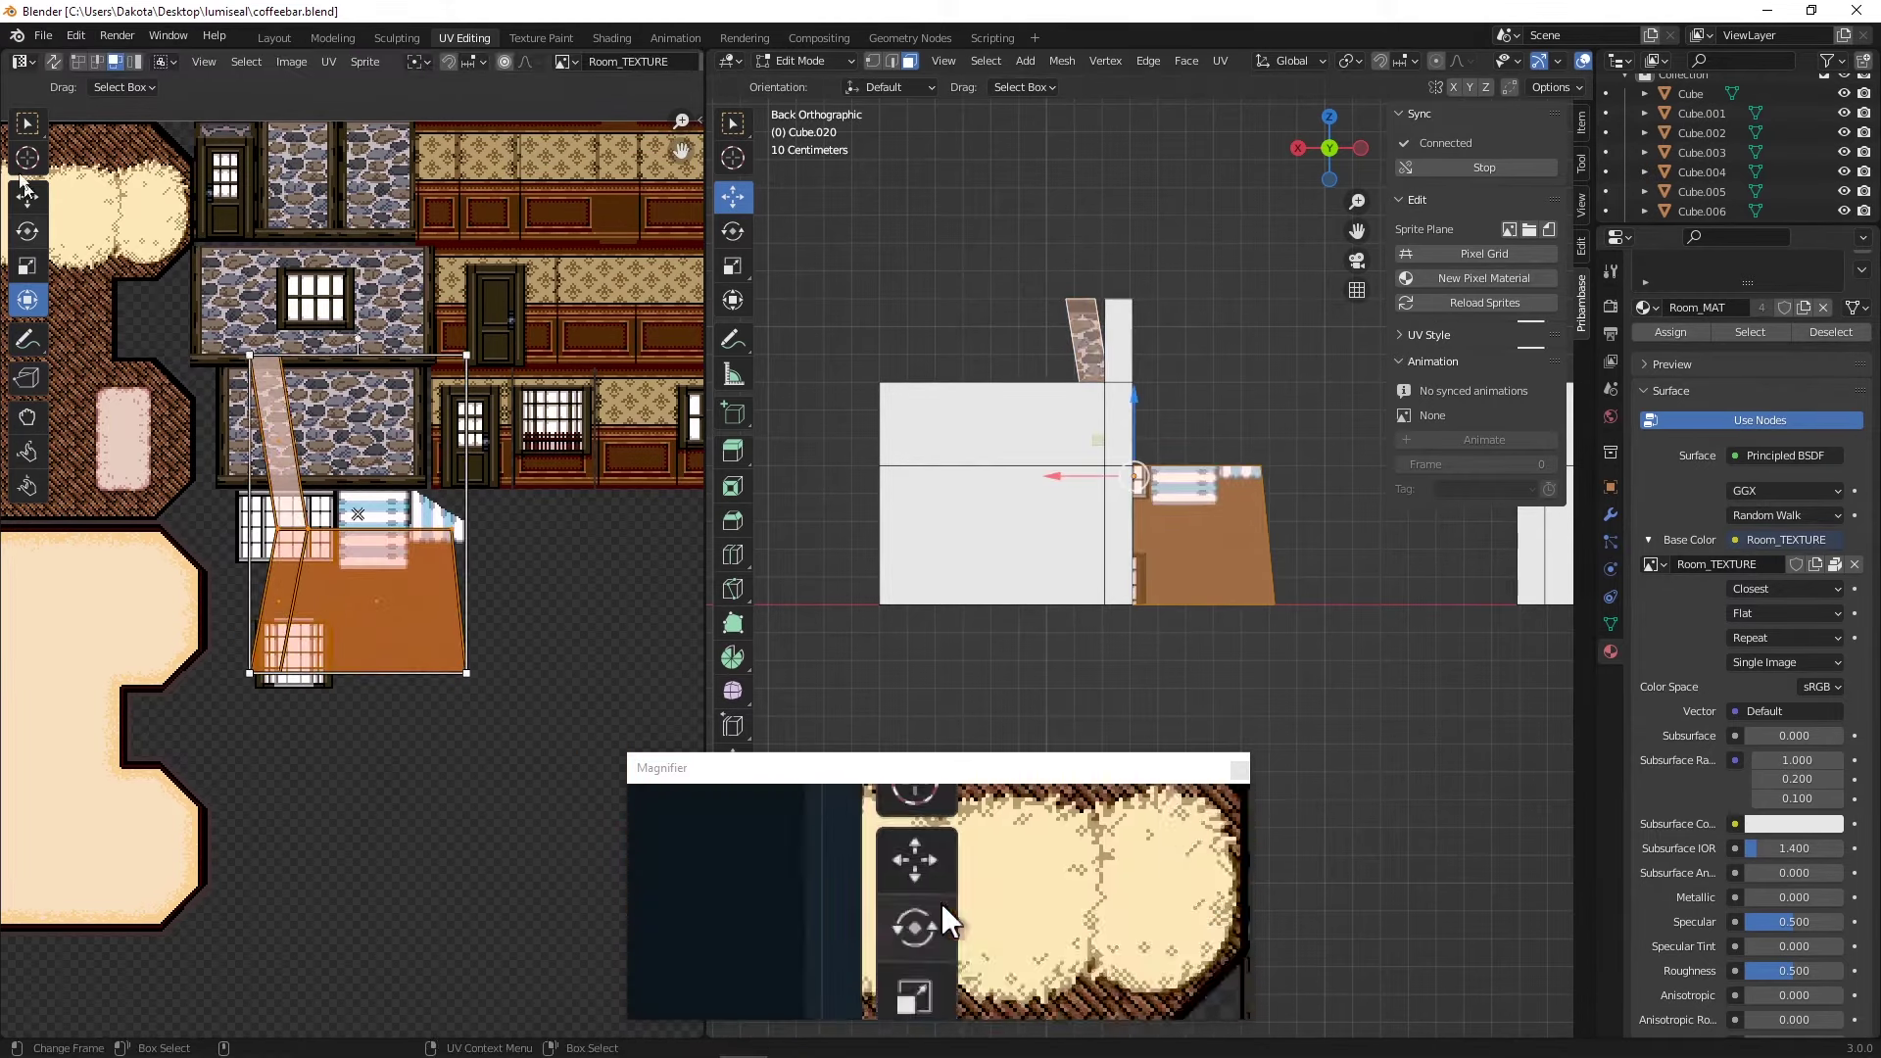
- Scale the chair side's UV island down uniformly to a small fraction of its projected size
click(37, 268)
drag(405, 455, 369, 506)
scroll(372, 529, up, 3)
- Move the chair side's UV island into the empty texture area beside the striped awning, just below the wall artwork
click(28, 197)
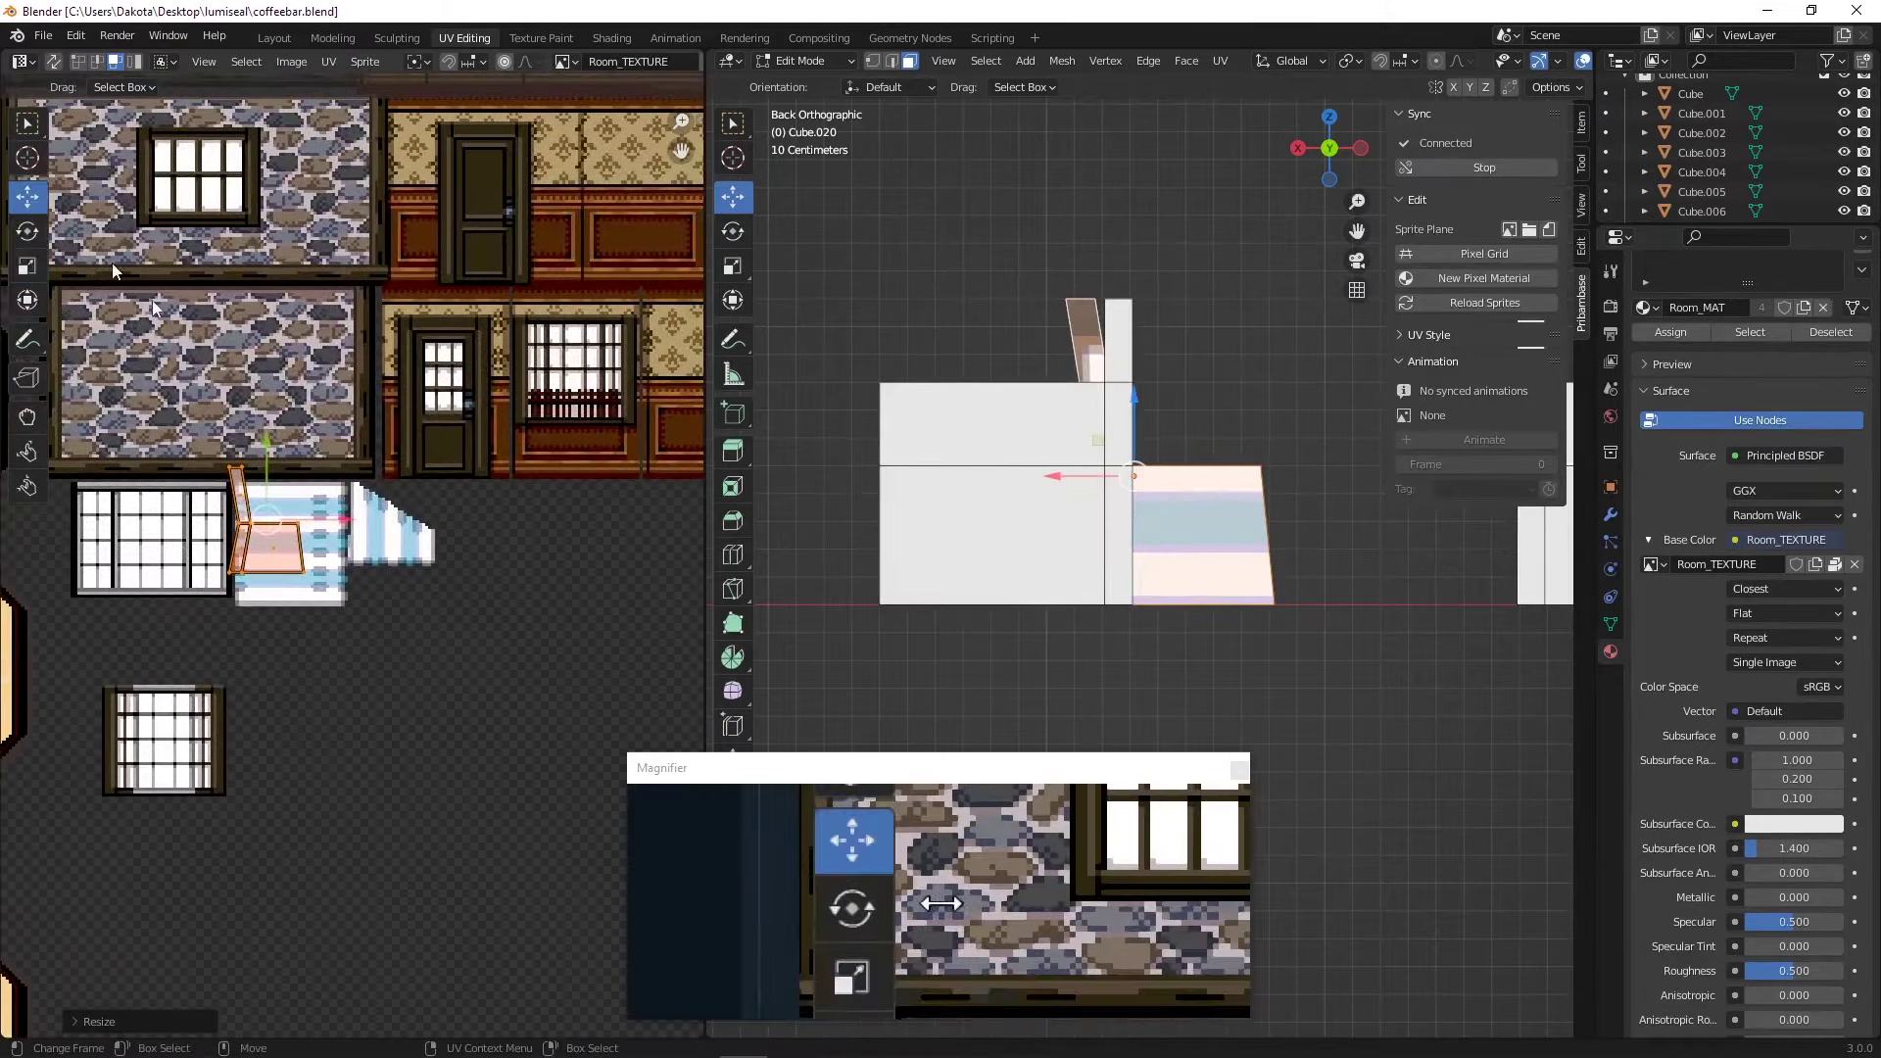
drag(307, 519, 534, 517)
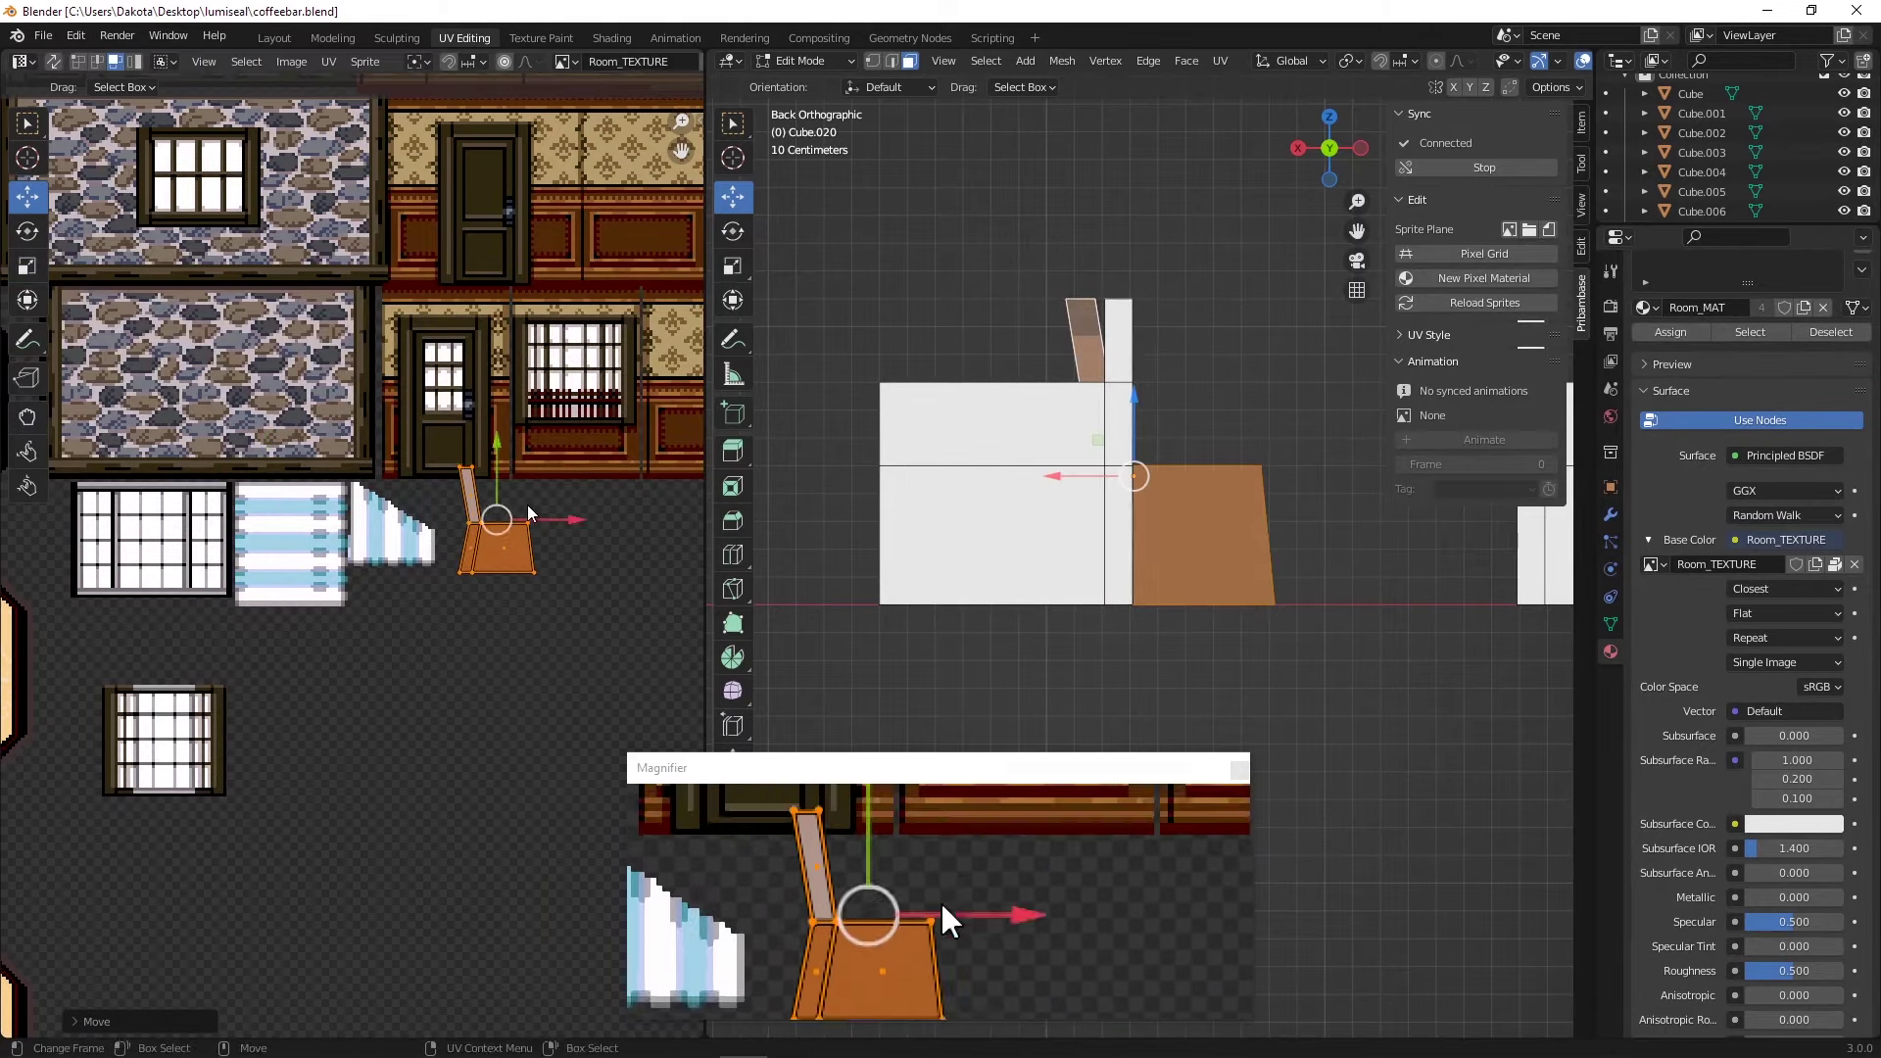
scroll(531, 511, up, 3)
drag(439, 463, 424, 534)
scroll(323, 559, up, 2)
scroll(323, 559, up, 3)
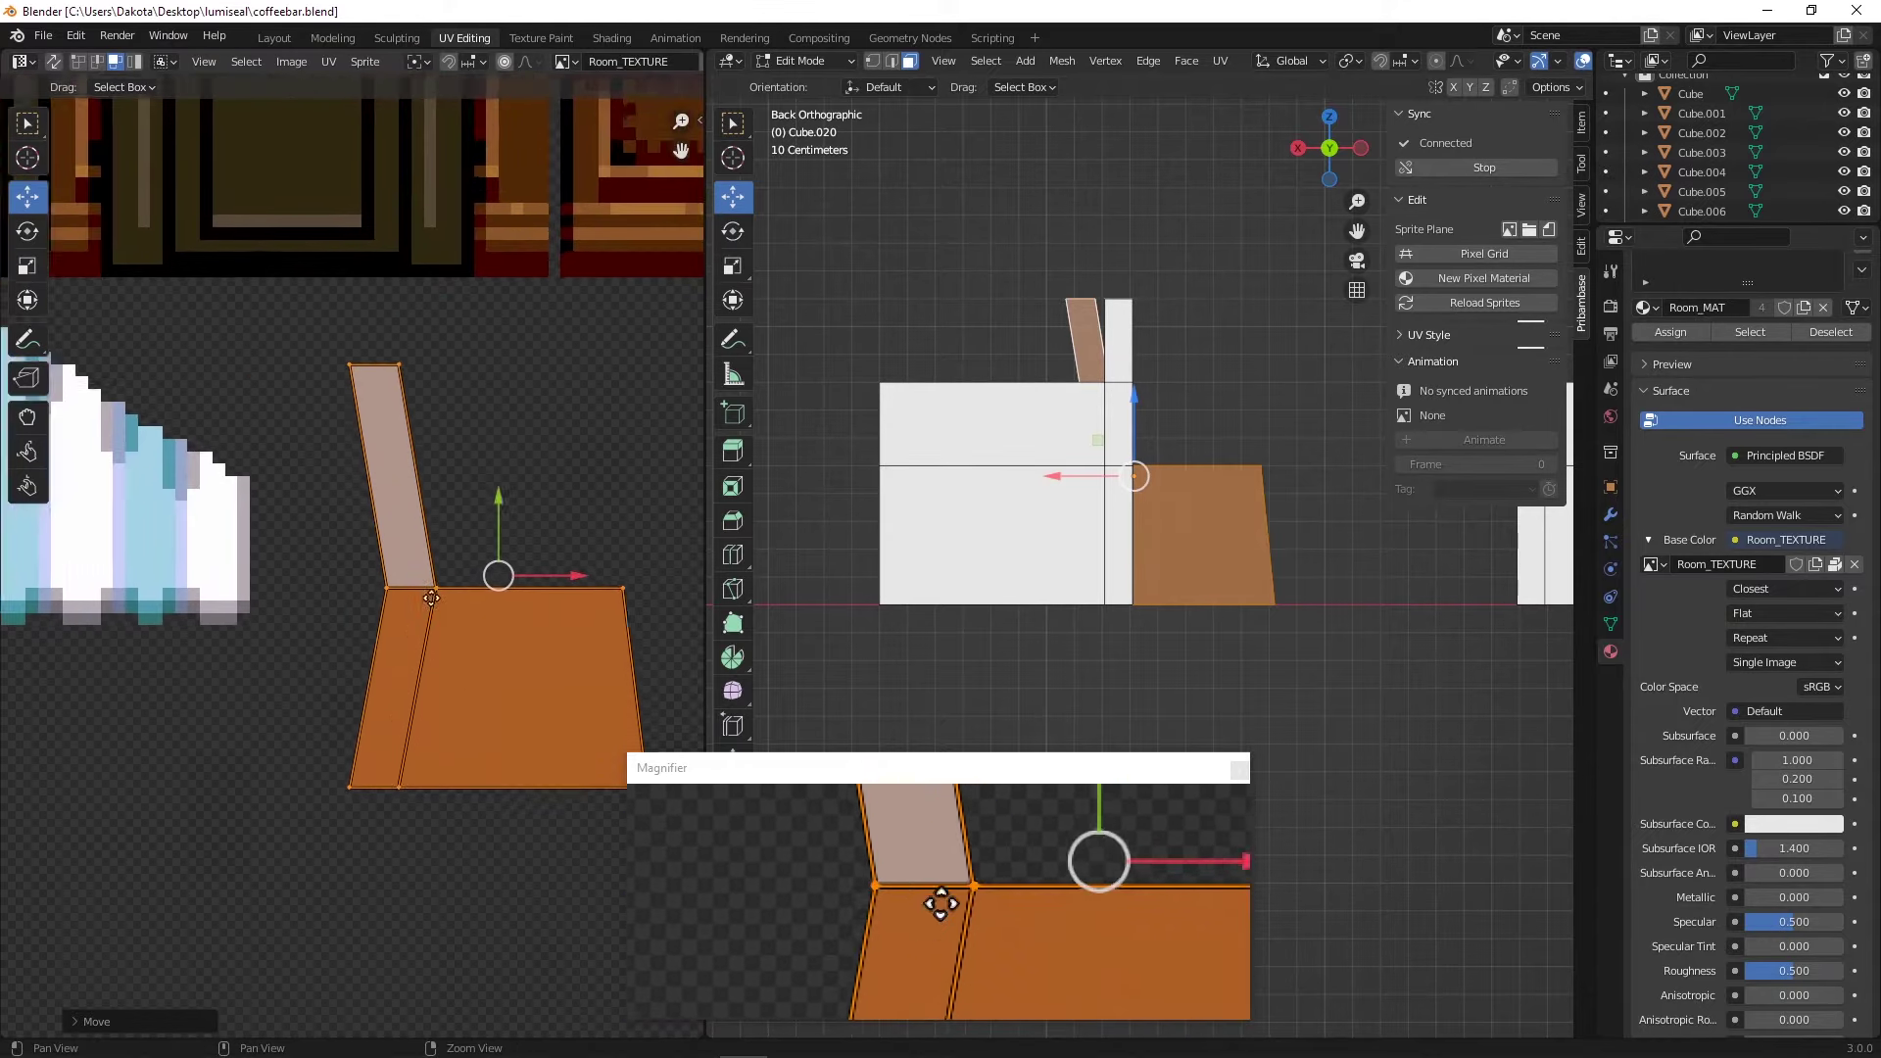
scroll(555, 625, down, 2)
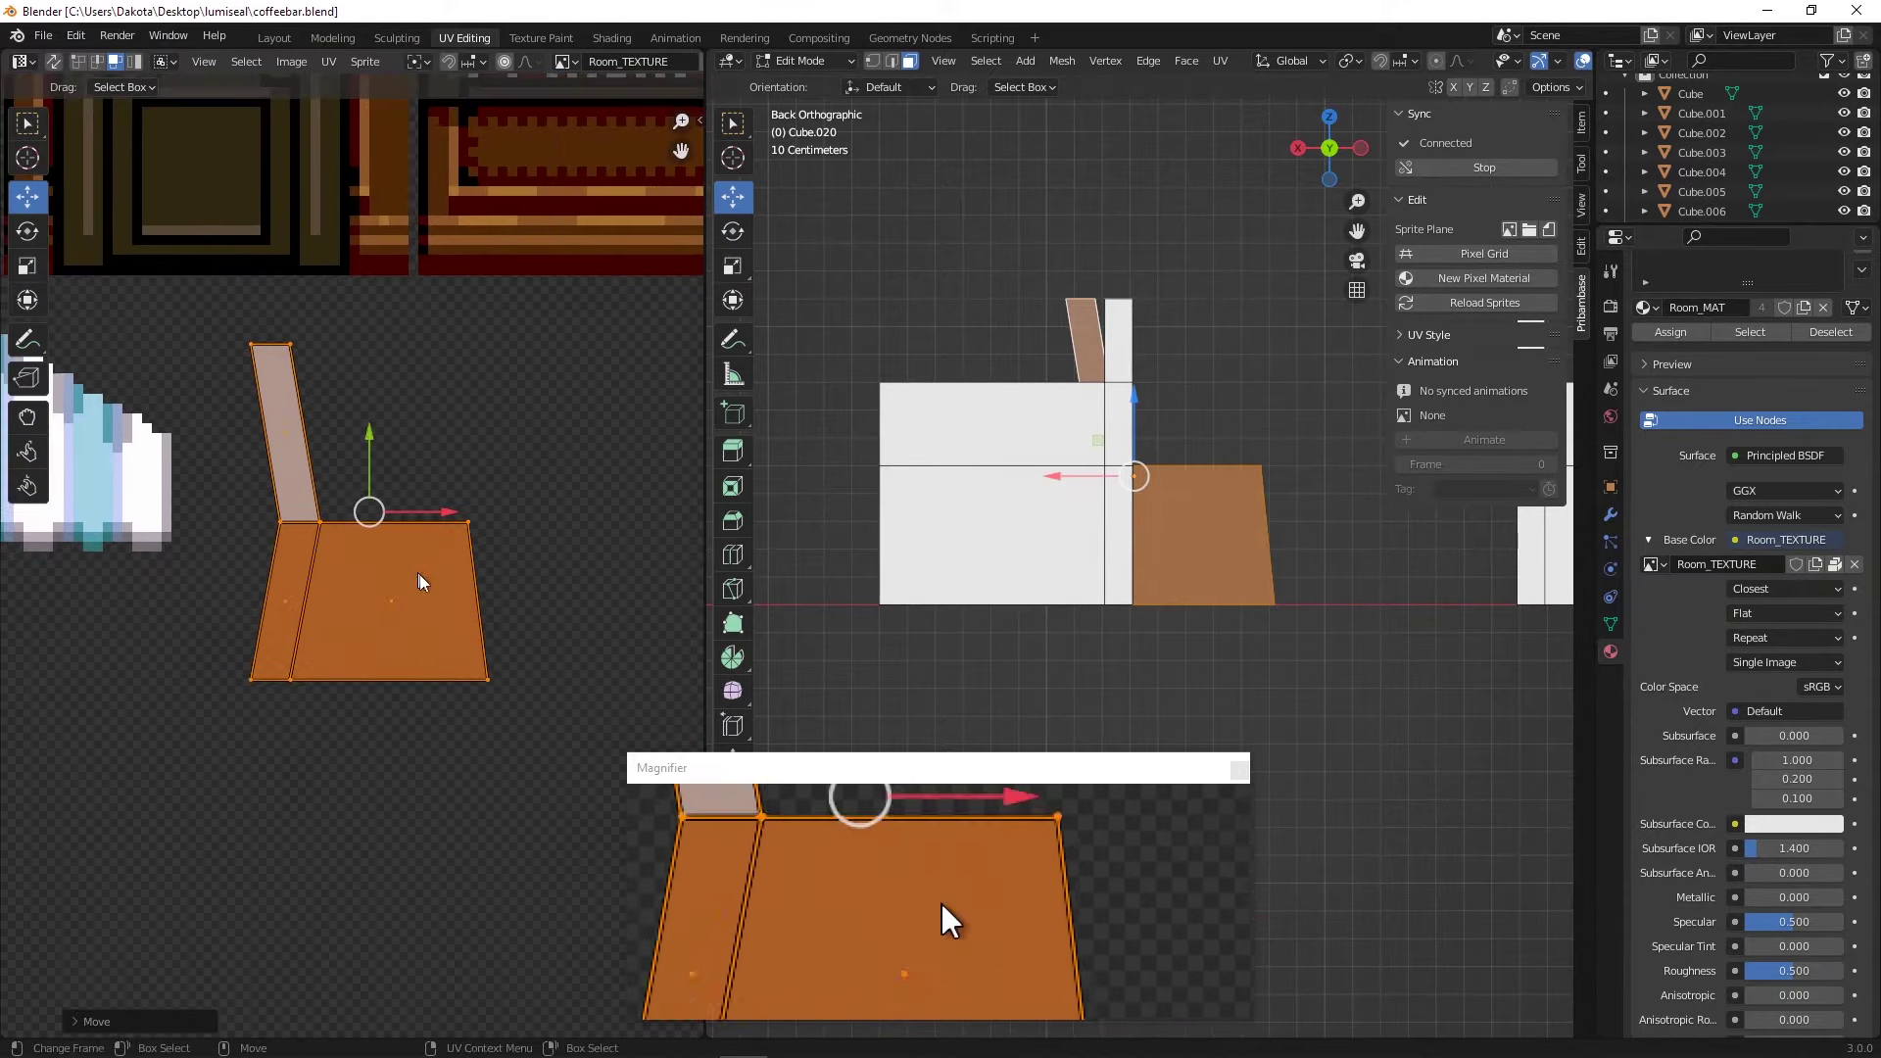
- Switch to Aseprite and bring the chair side's UV outline into close view on the Room_TEXTURE sprite
middle_drag(1023, 511, 1254, 619)
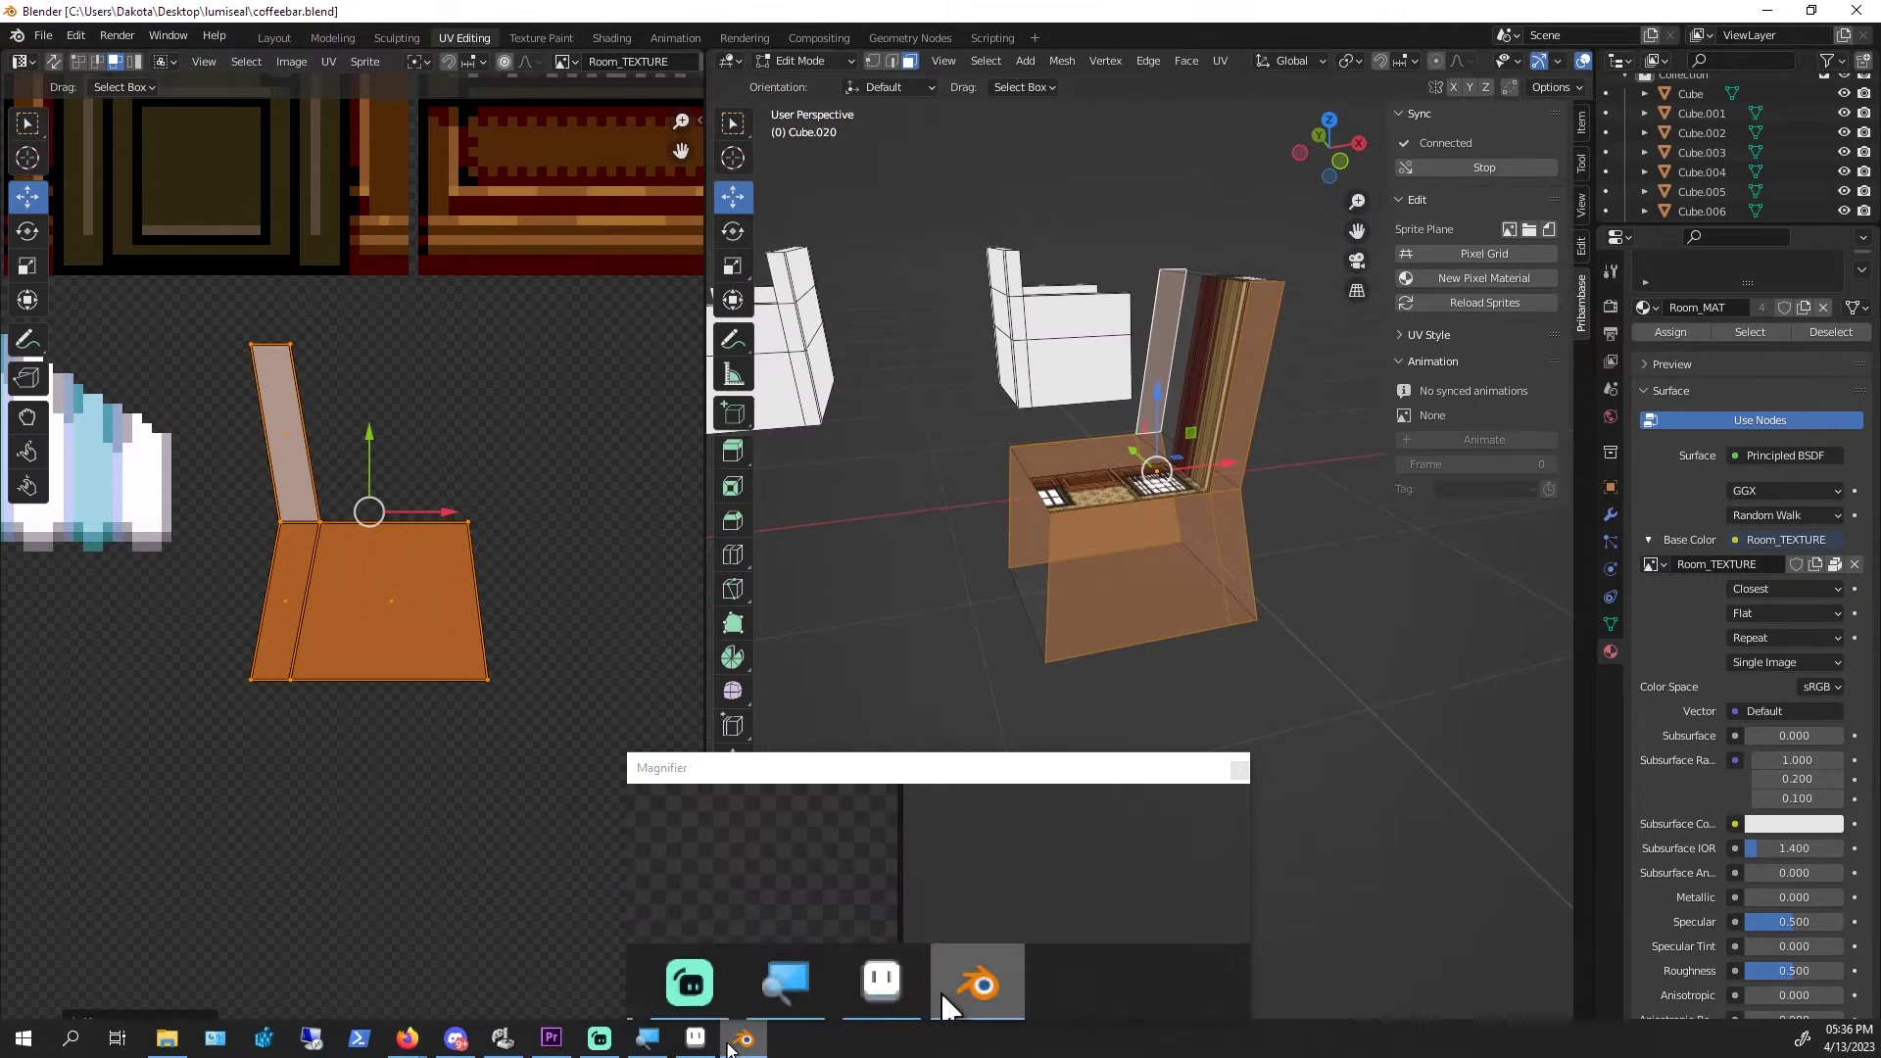
click(696, 1037)
middle_drag(662, 643, 350, 639)
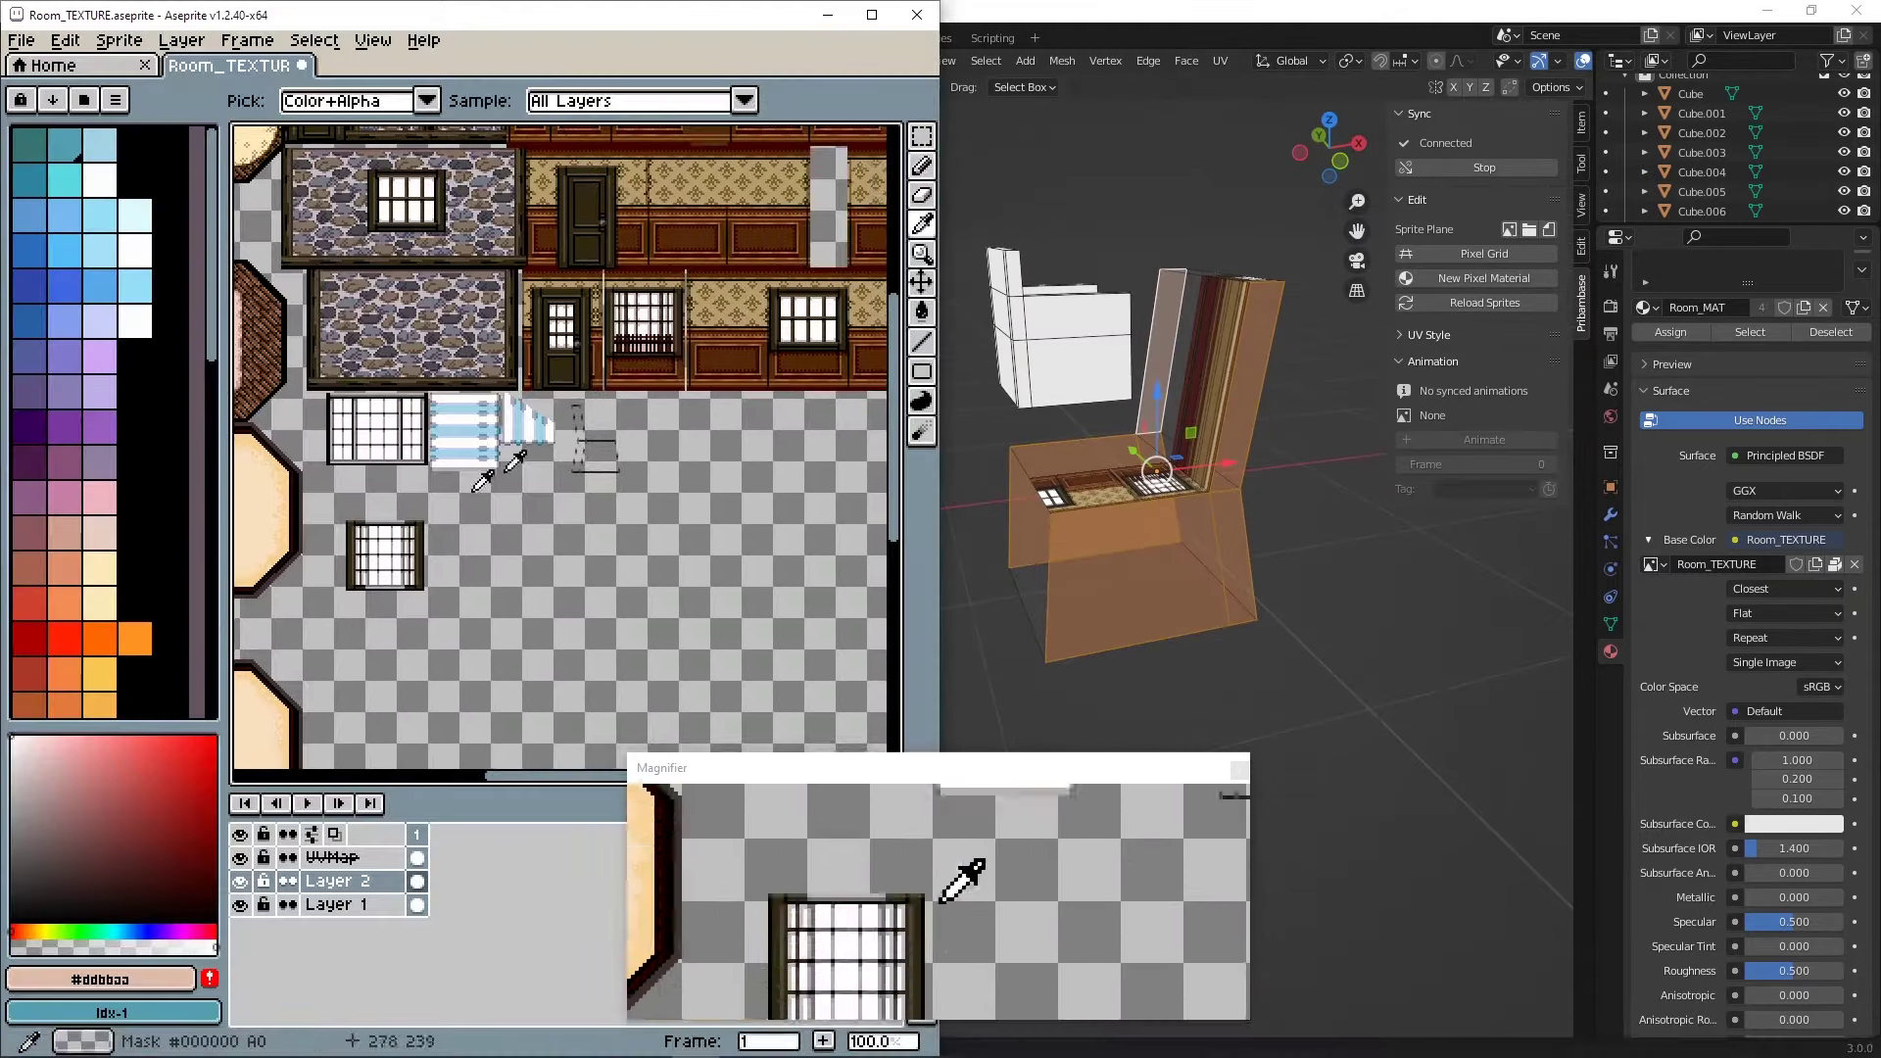
scroll(595, 431, up, 4)
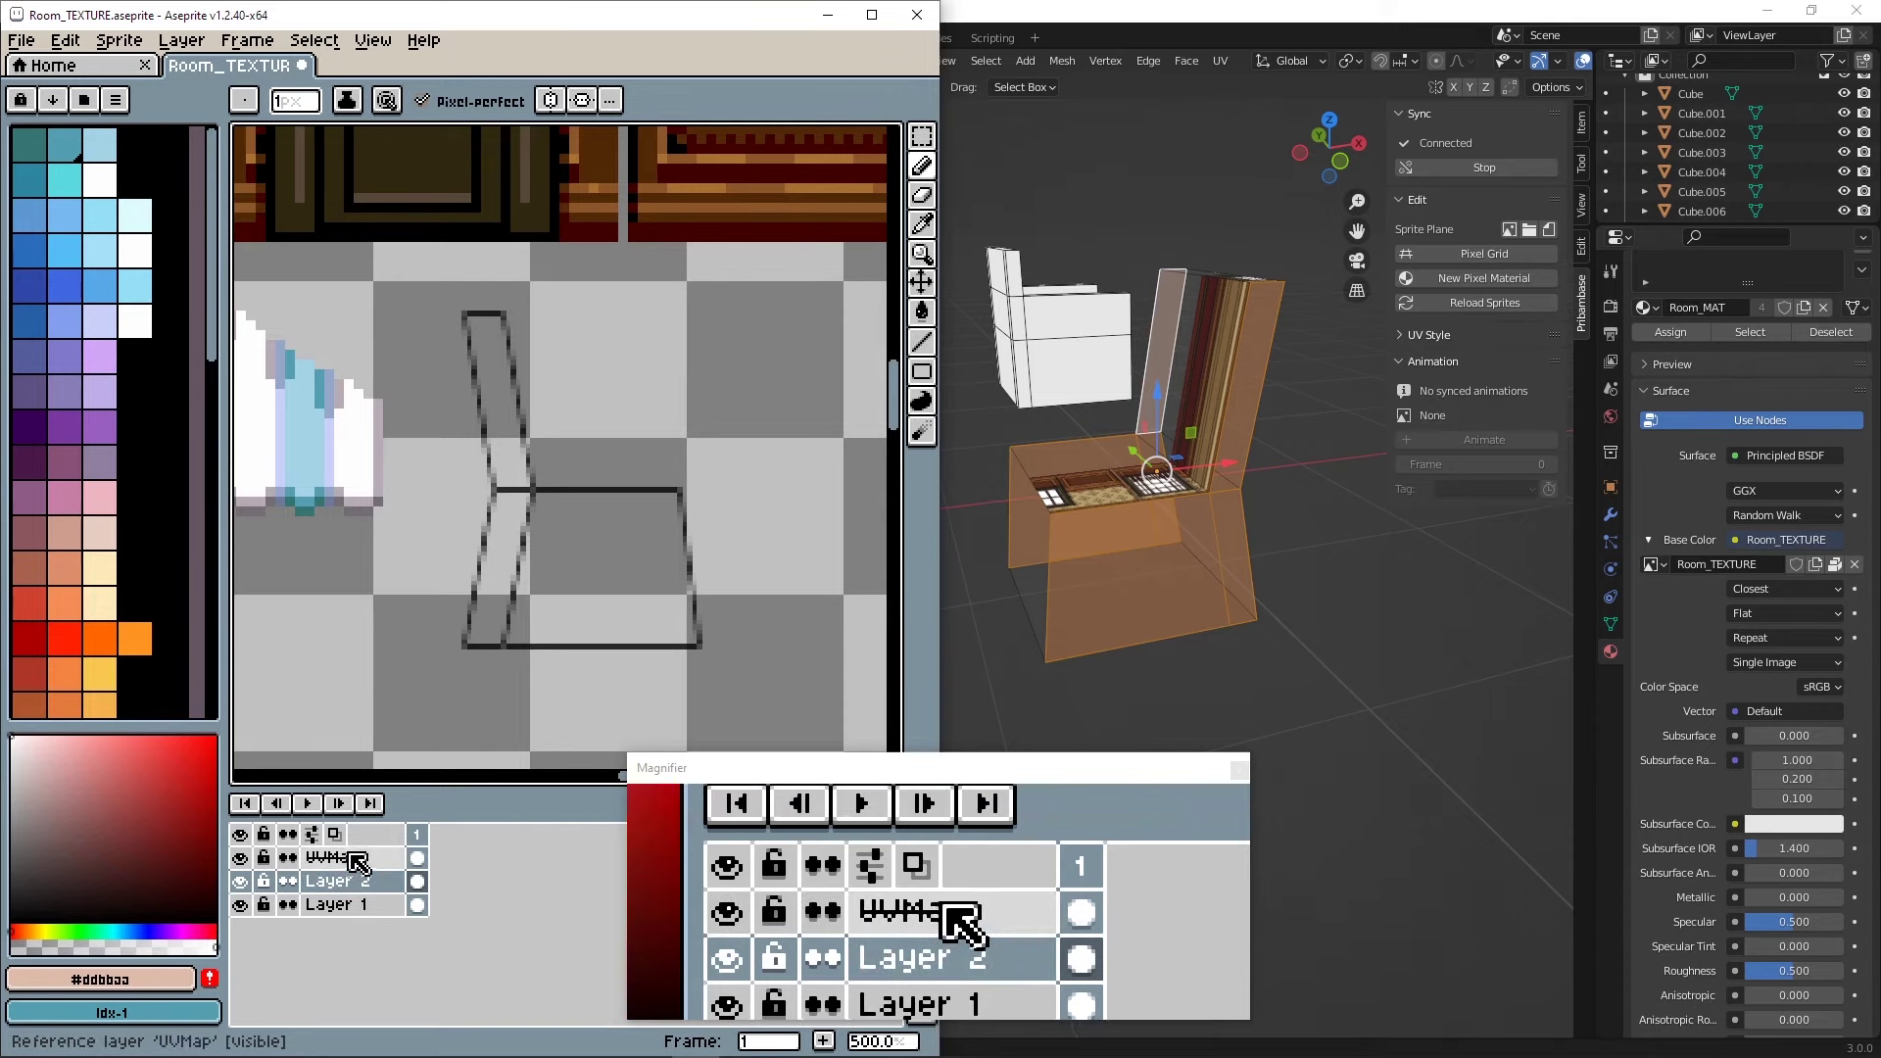
- Check the Show UV option in the Sync settings for coffeebar.blend, and hide the dialog
click(36, 42)
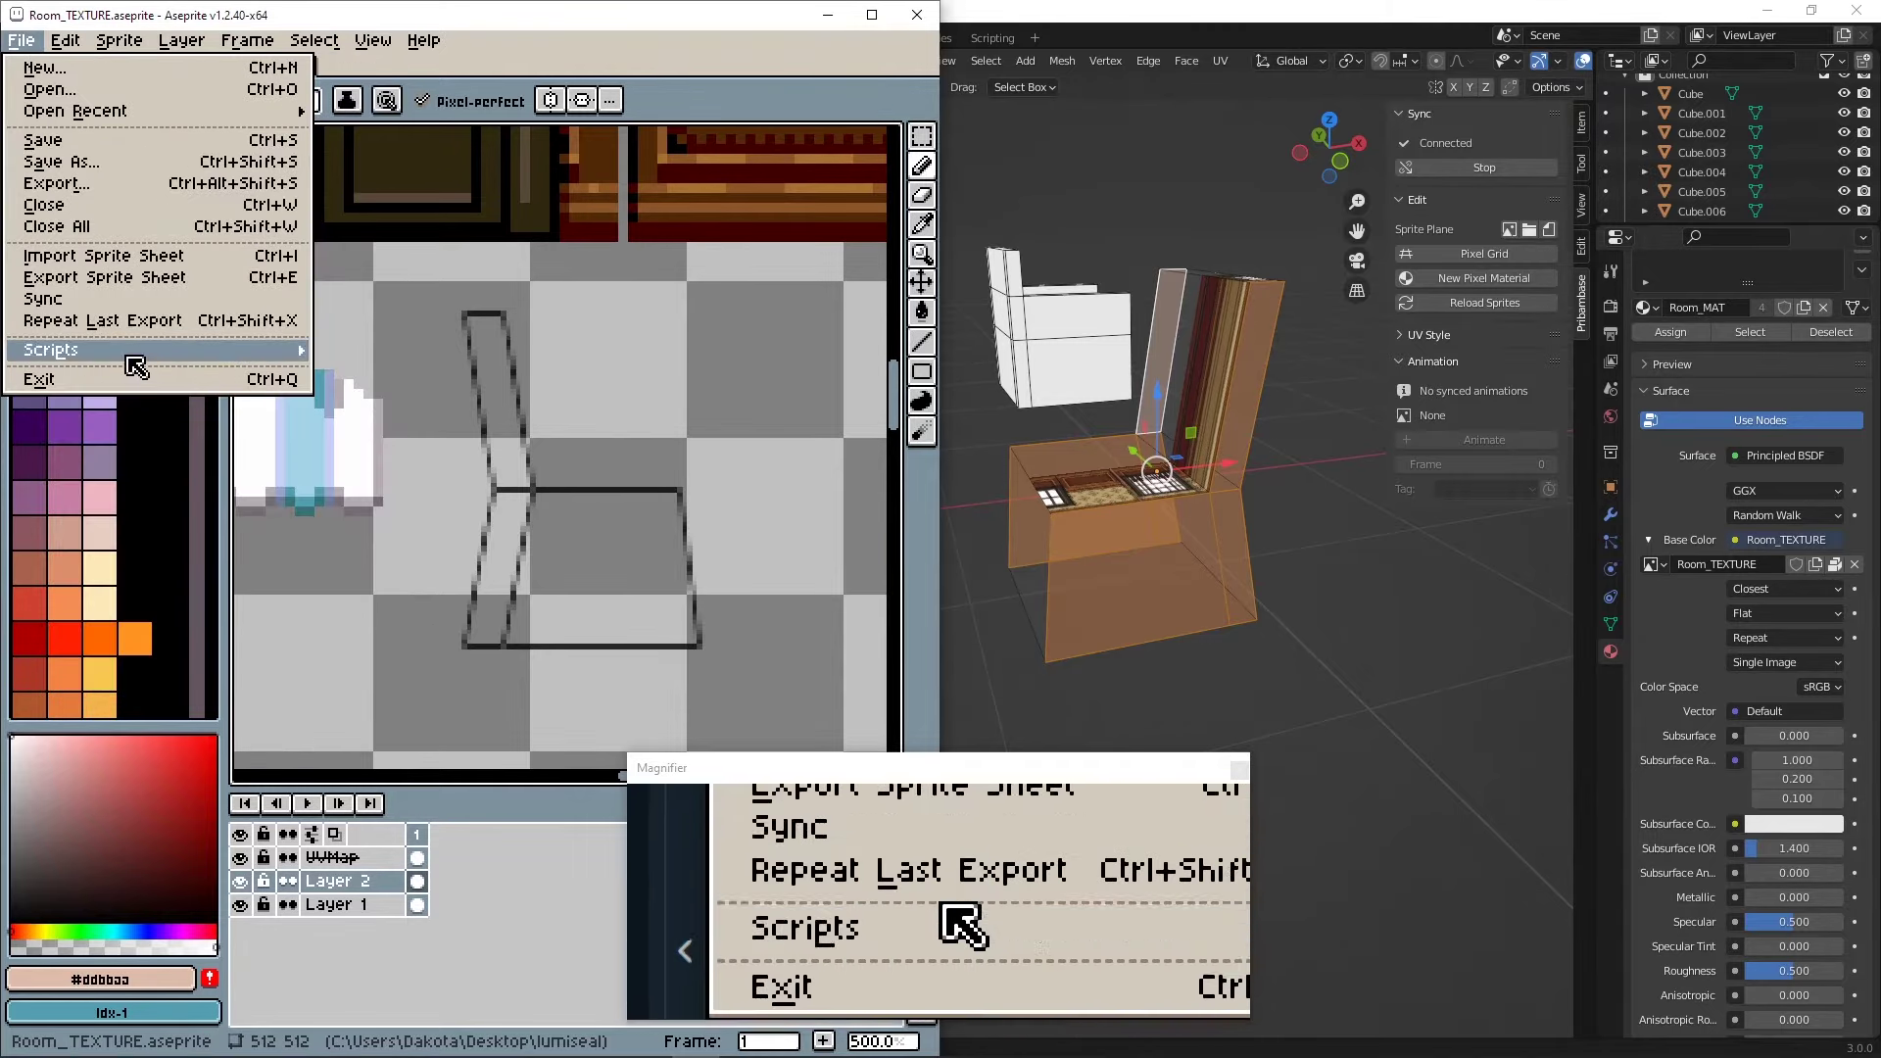
click(67, 306)
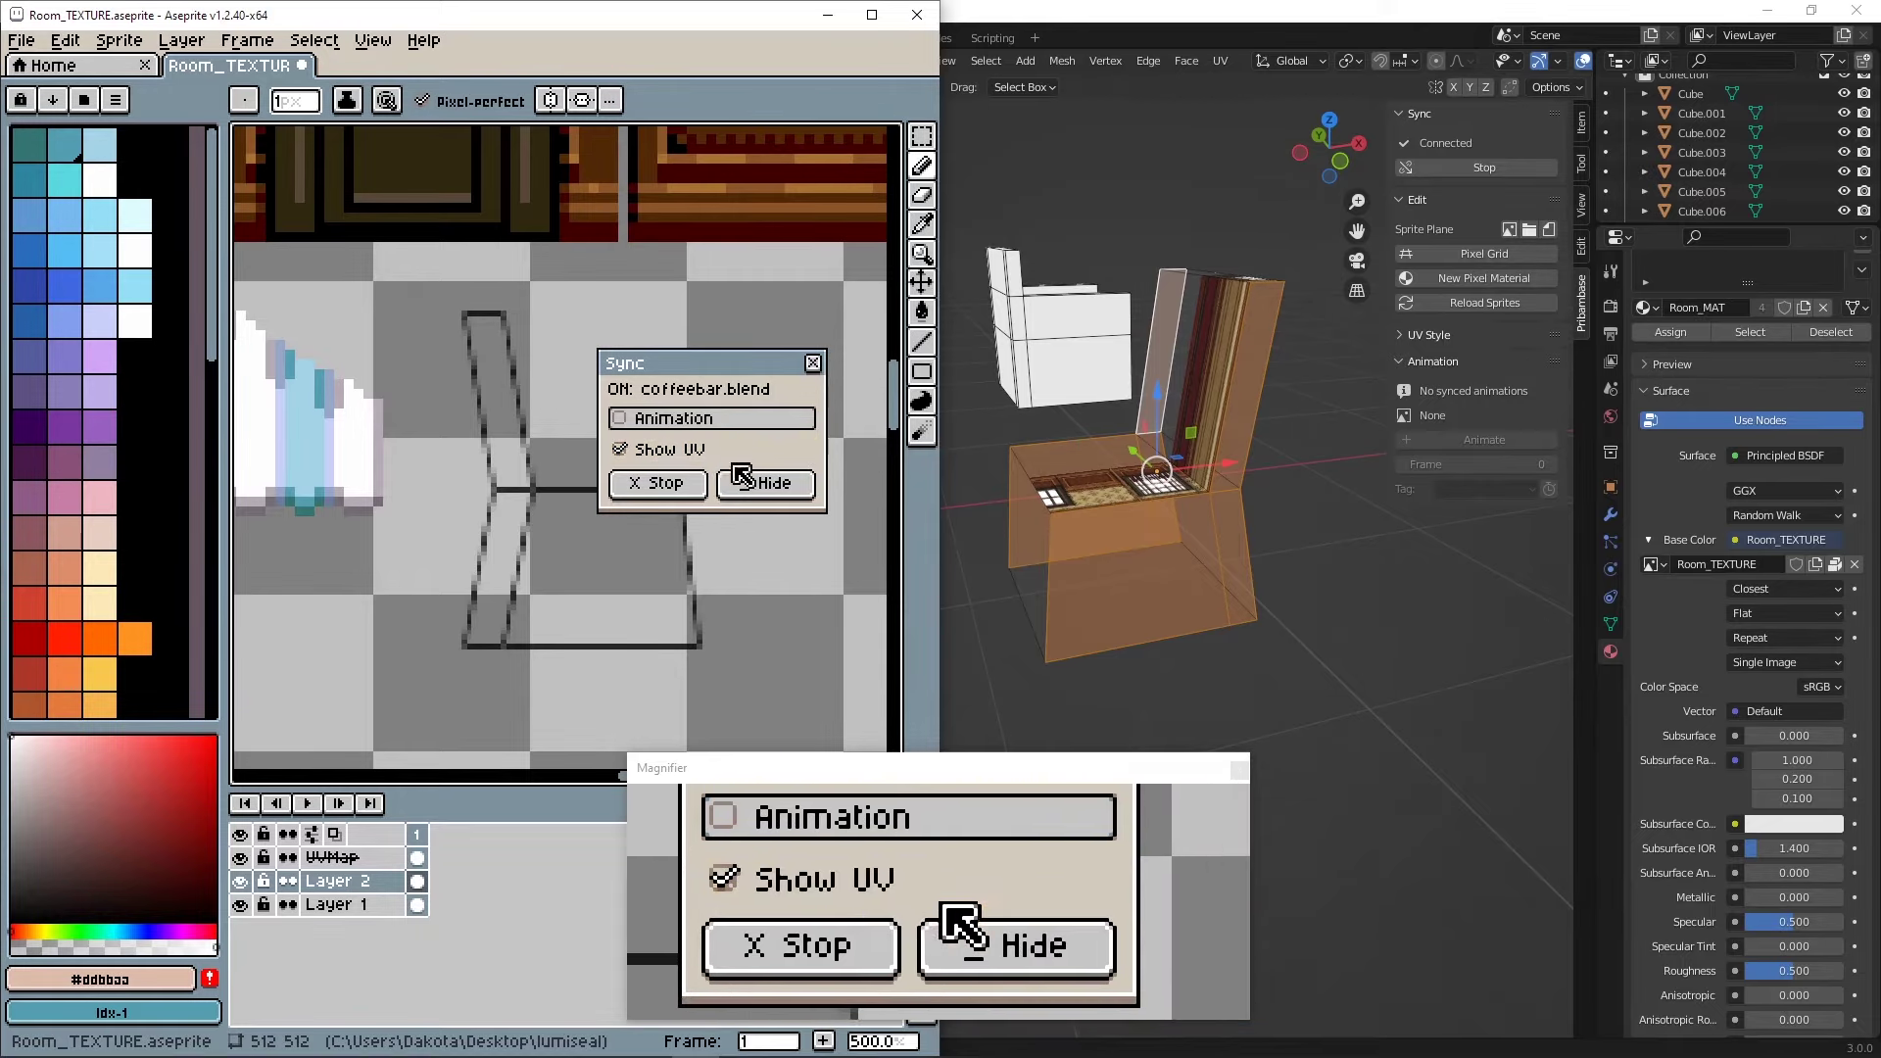
click(772, 486)
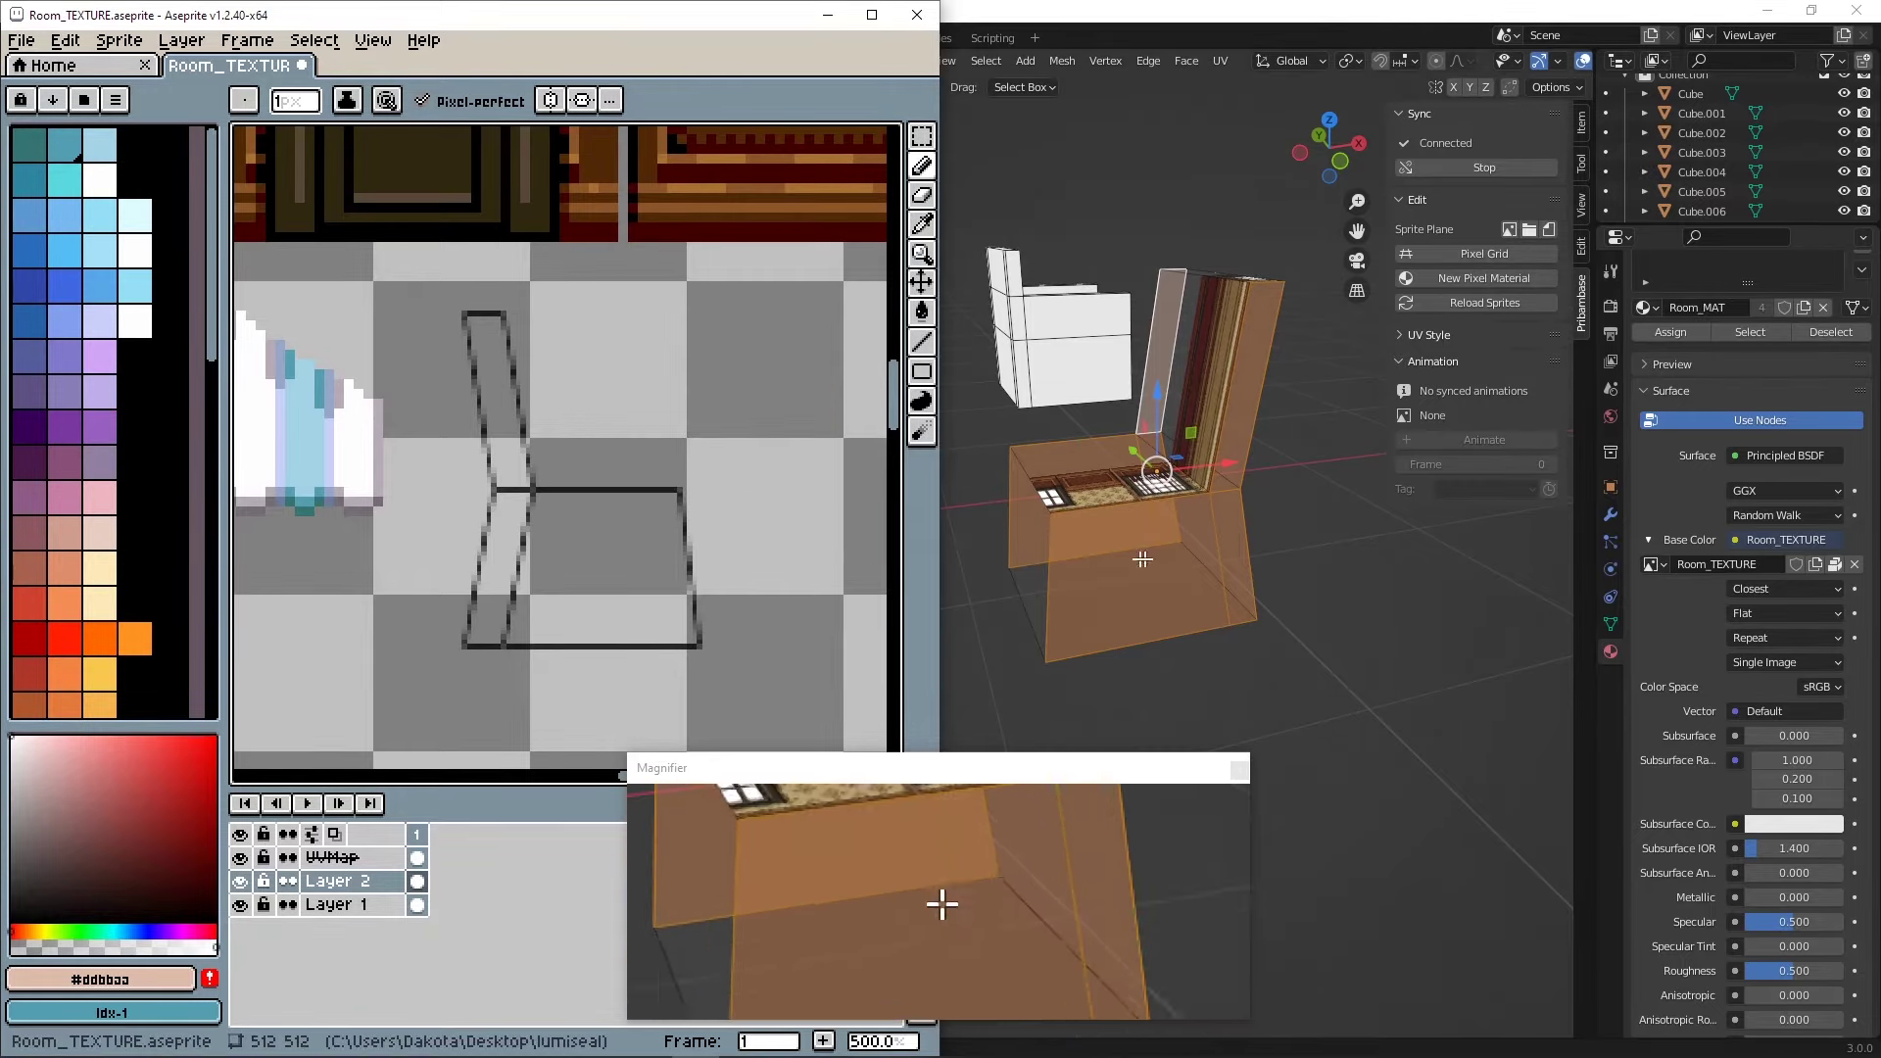
- Switch to Blender to examine the sprite's Send UV (manual) command, and return to Aseprite
click(996, 19)
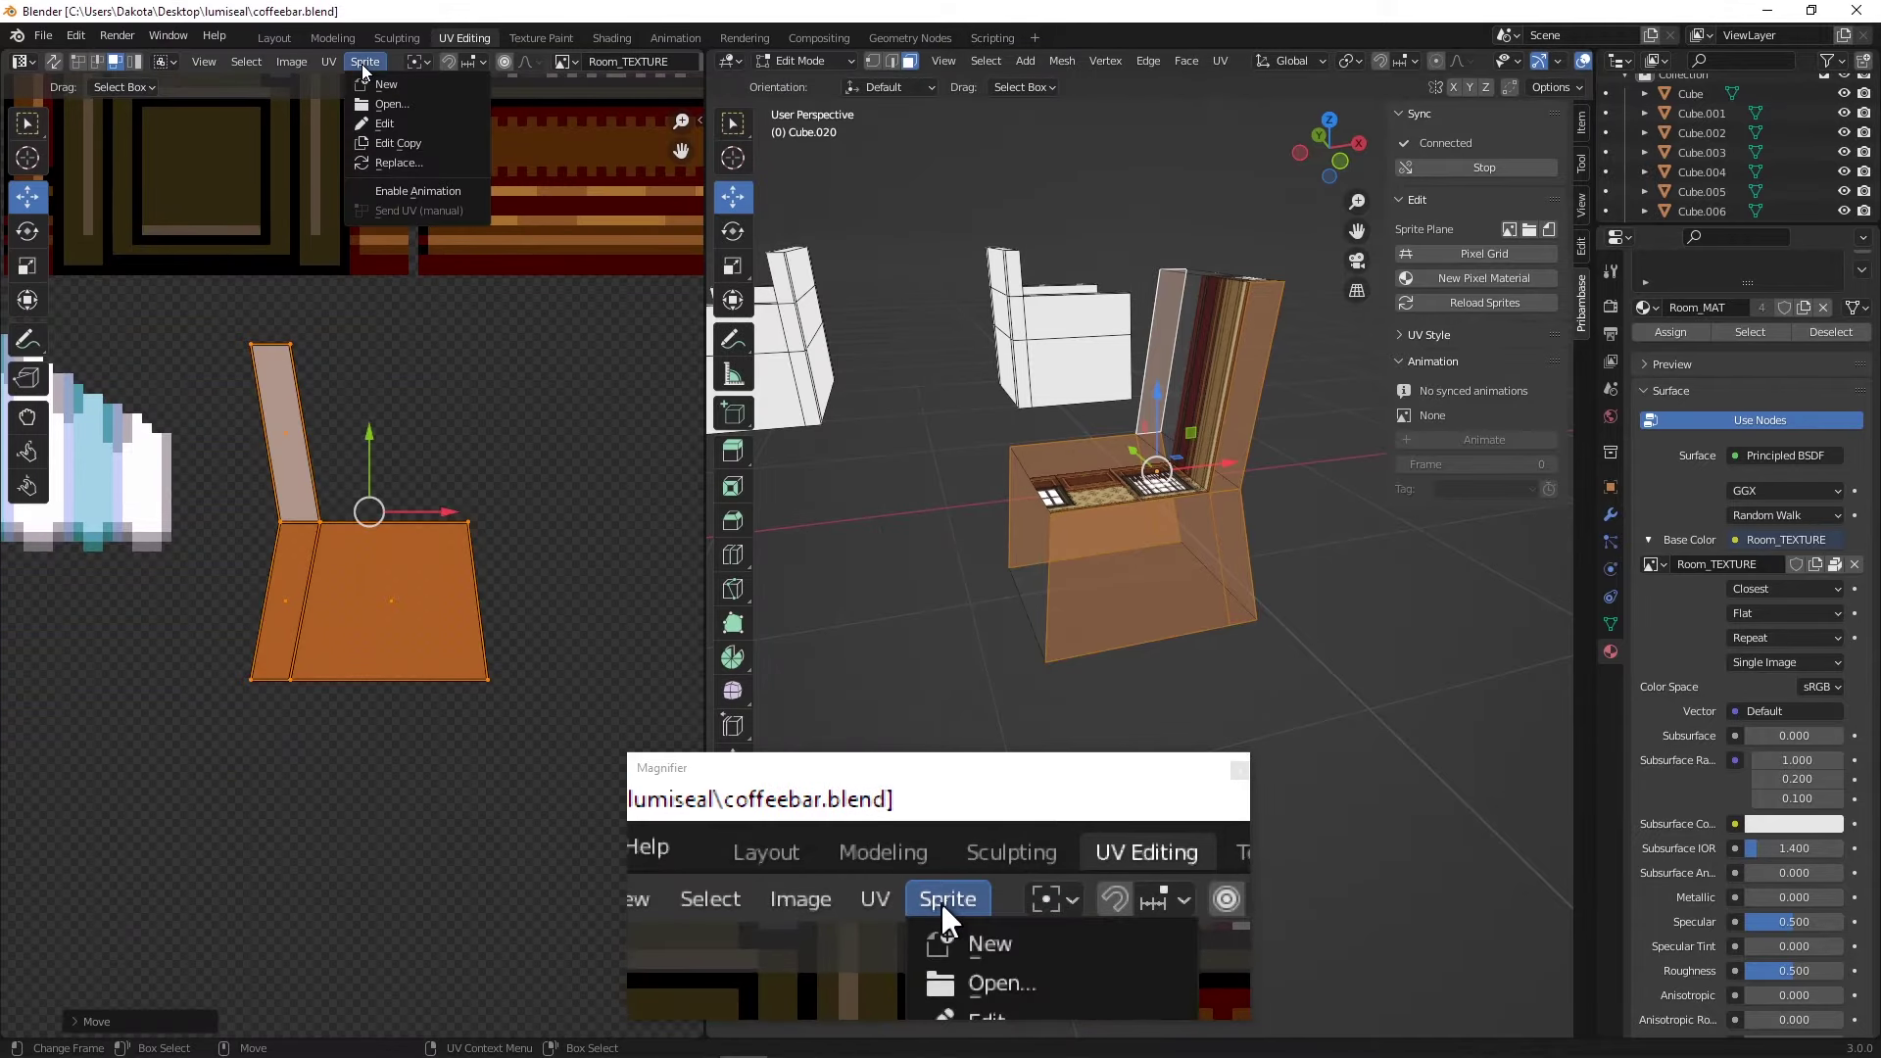
mouse_move(330, 67)
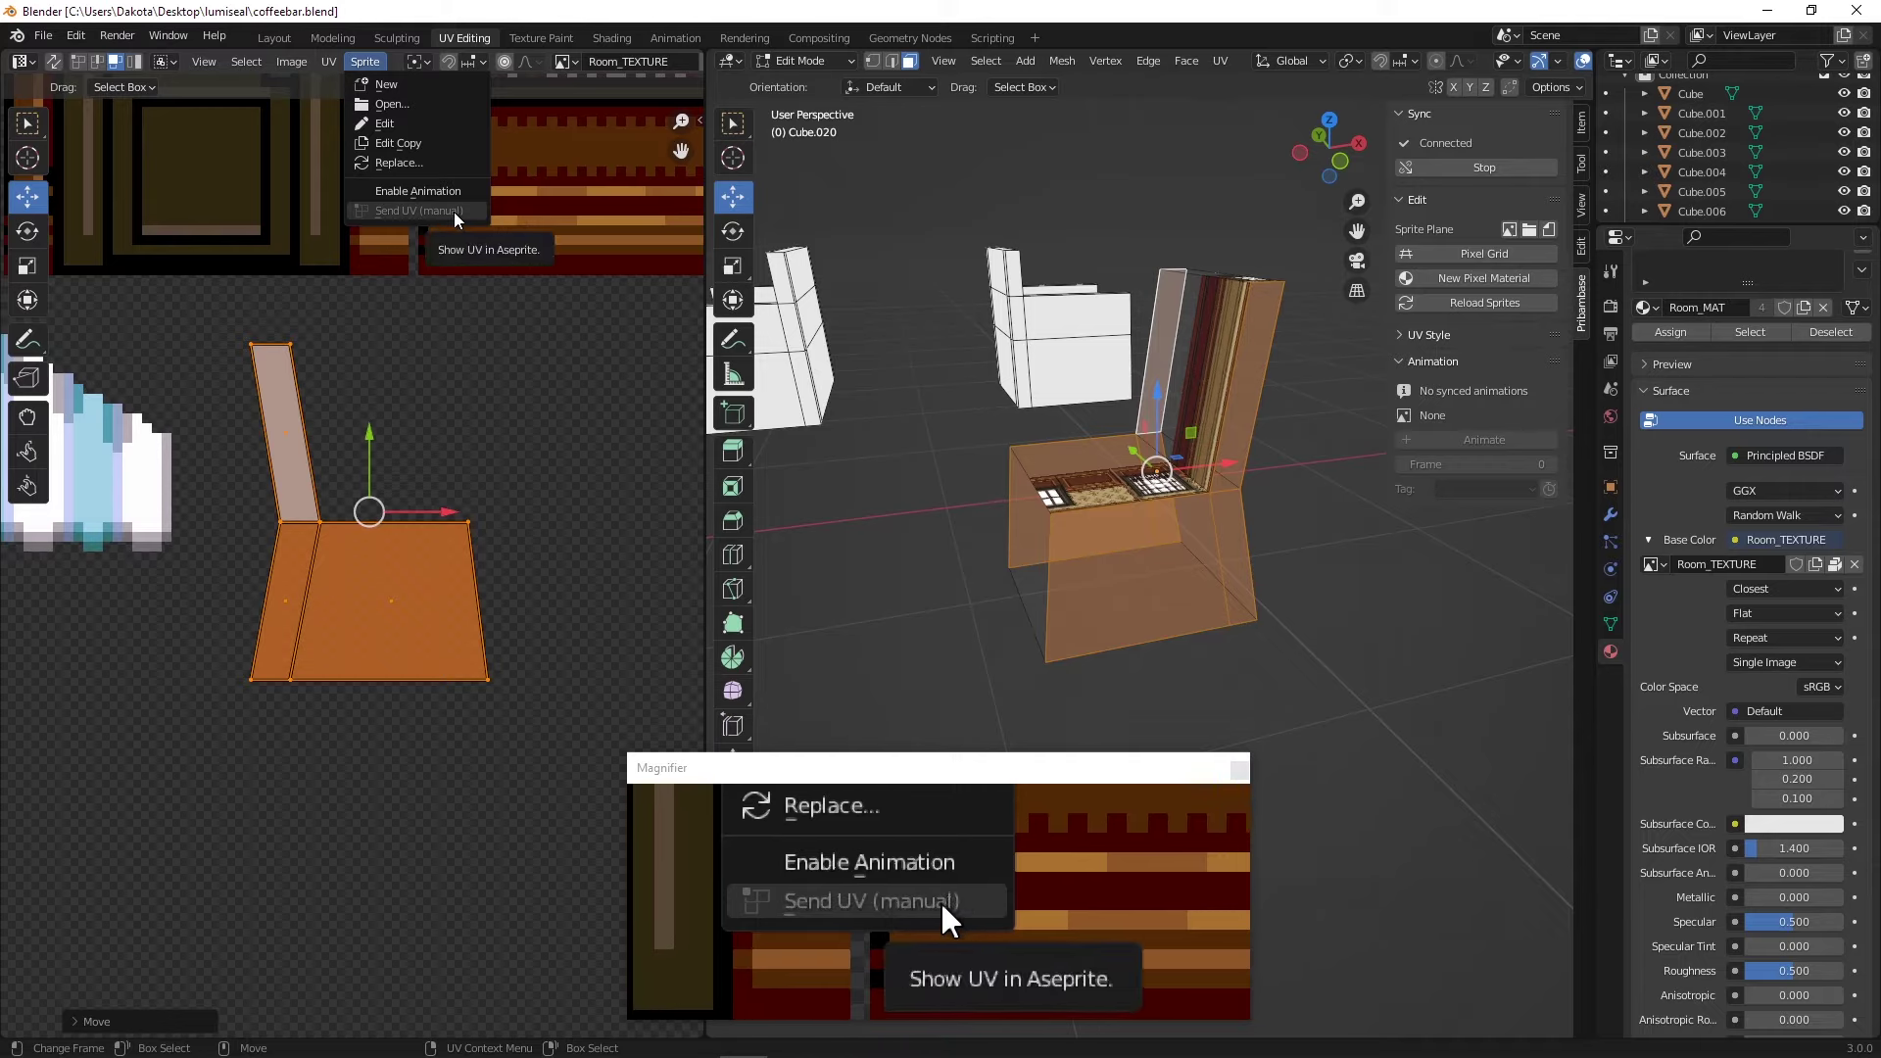
mouse_move(546, 1056)
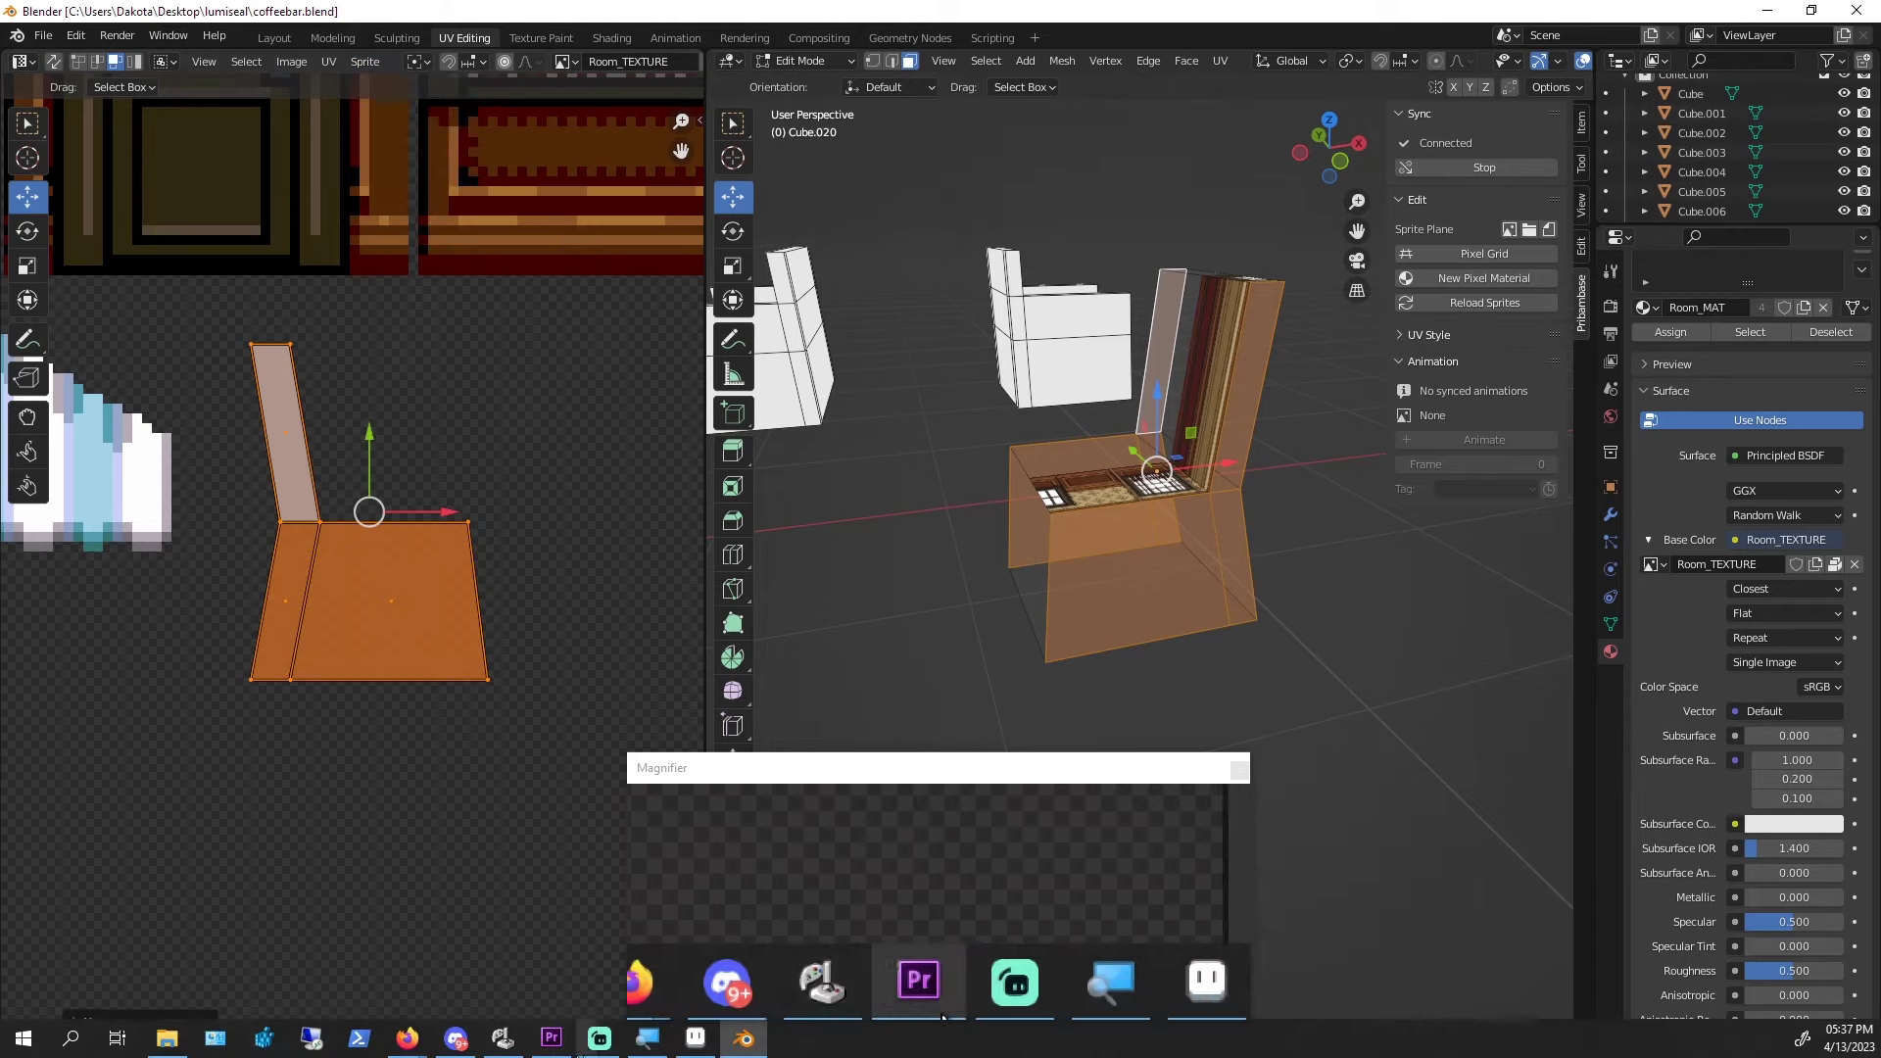
click(942, 983)
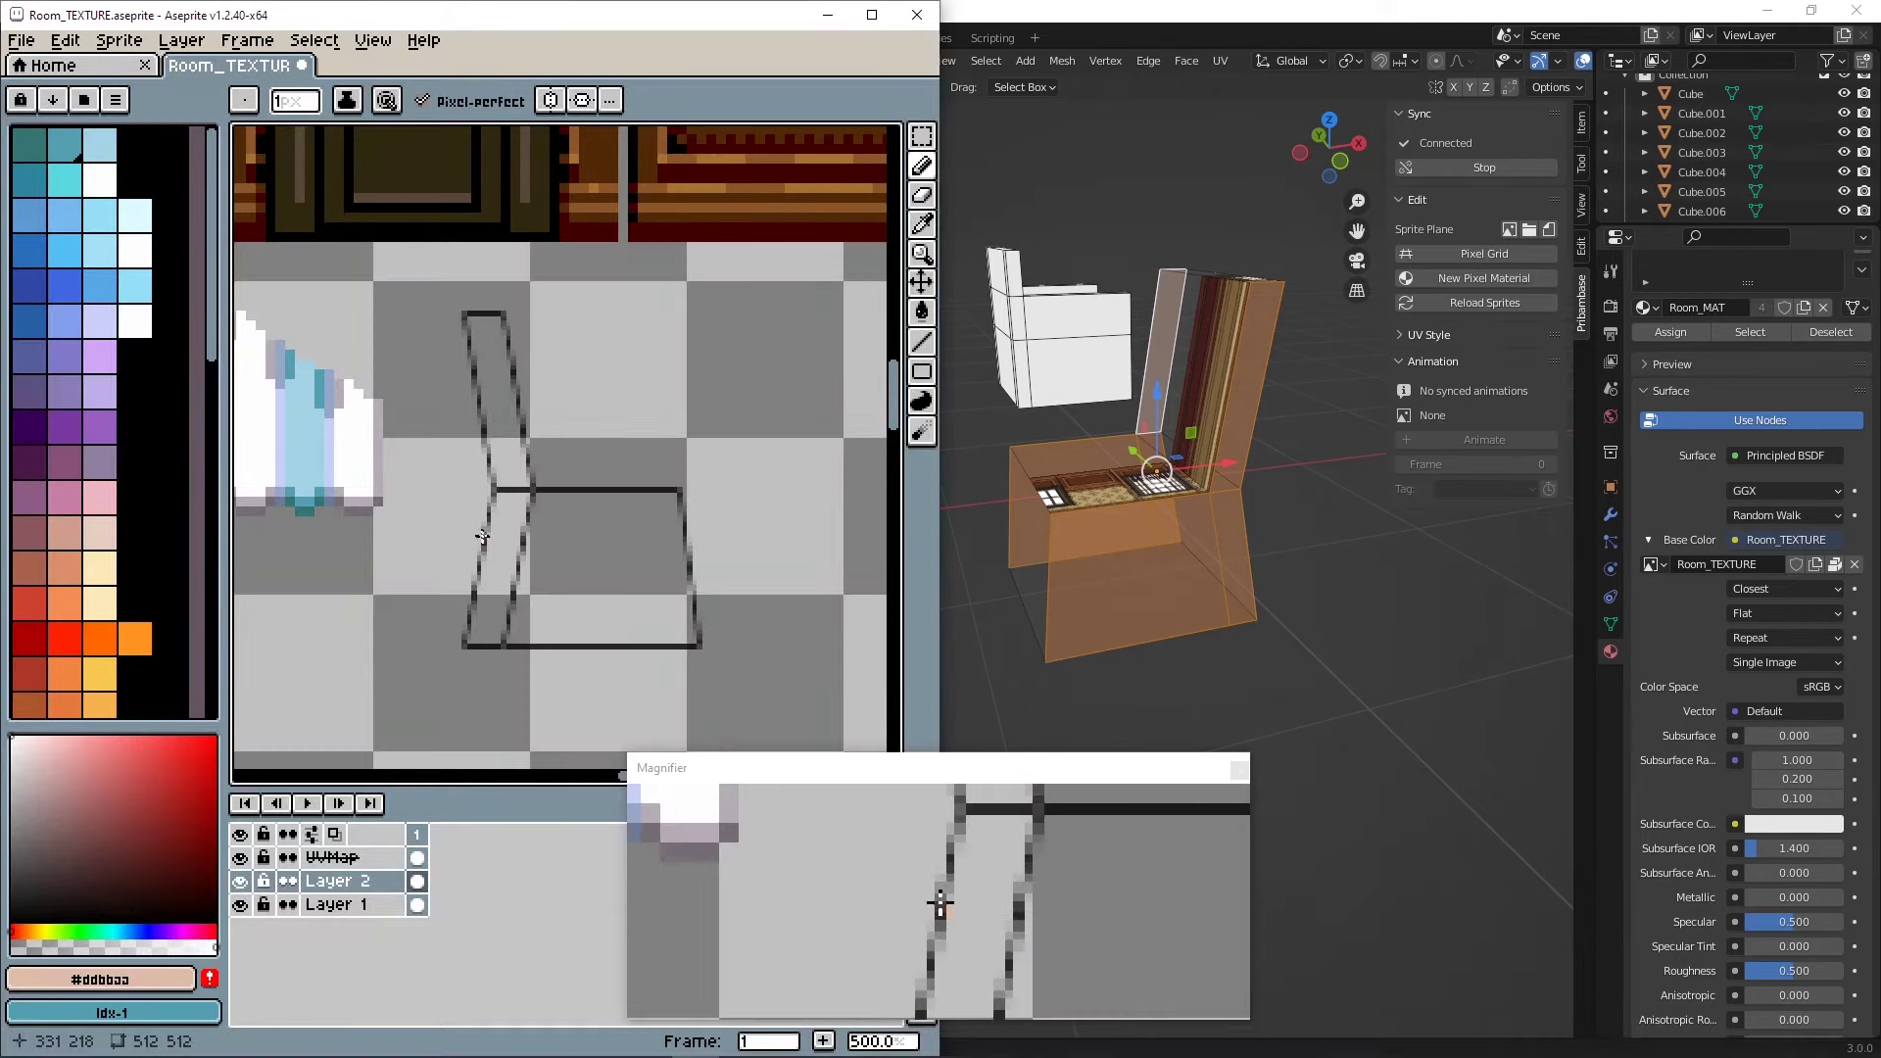
- Pick the dark brown #302810 from the existing room artwork as the drawing colour
middle_drag(596, 266, 587, 333)
key(i)
scroll(583, 319, up, 1)
scroll(578, 308, down, 1)
scroll(576, 308, down, 2)
mouse_move(545, 449)
middle_down()
mouse_move(555, 377)
mouse_move(525, 408)
mouse_move(545, 378)
mouse_move(514, 305)
middle_up()
scroll(556, 376, up, 2)
scroll(528, 409, up, 1)
key(b)
key(i)
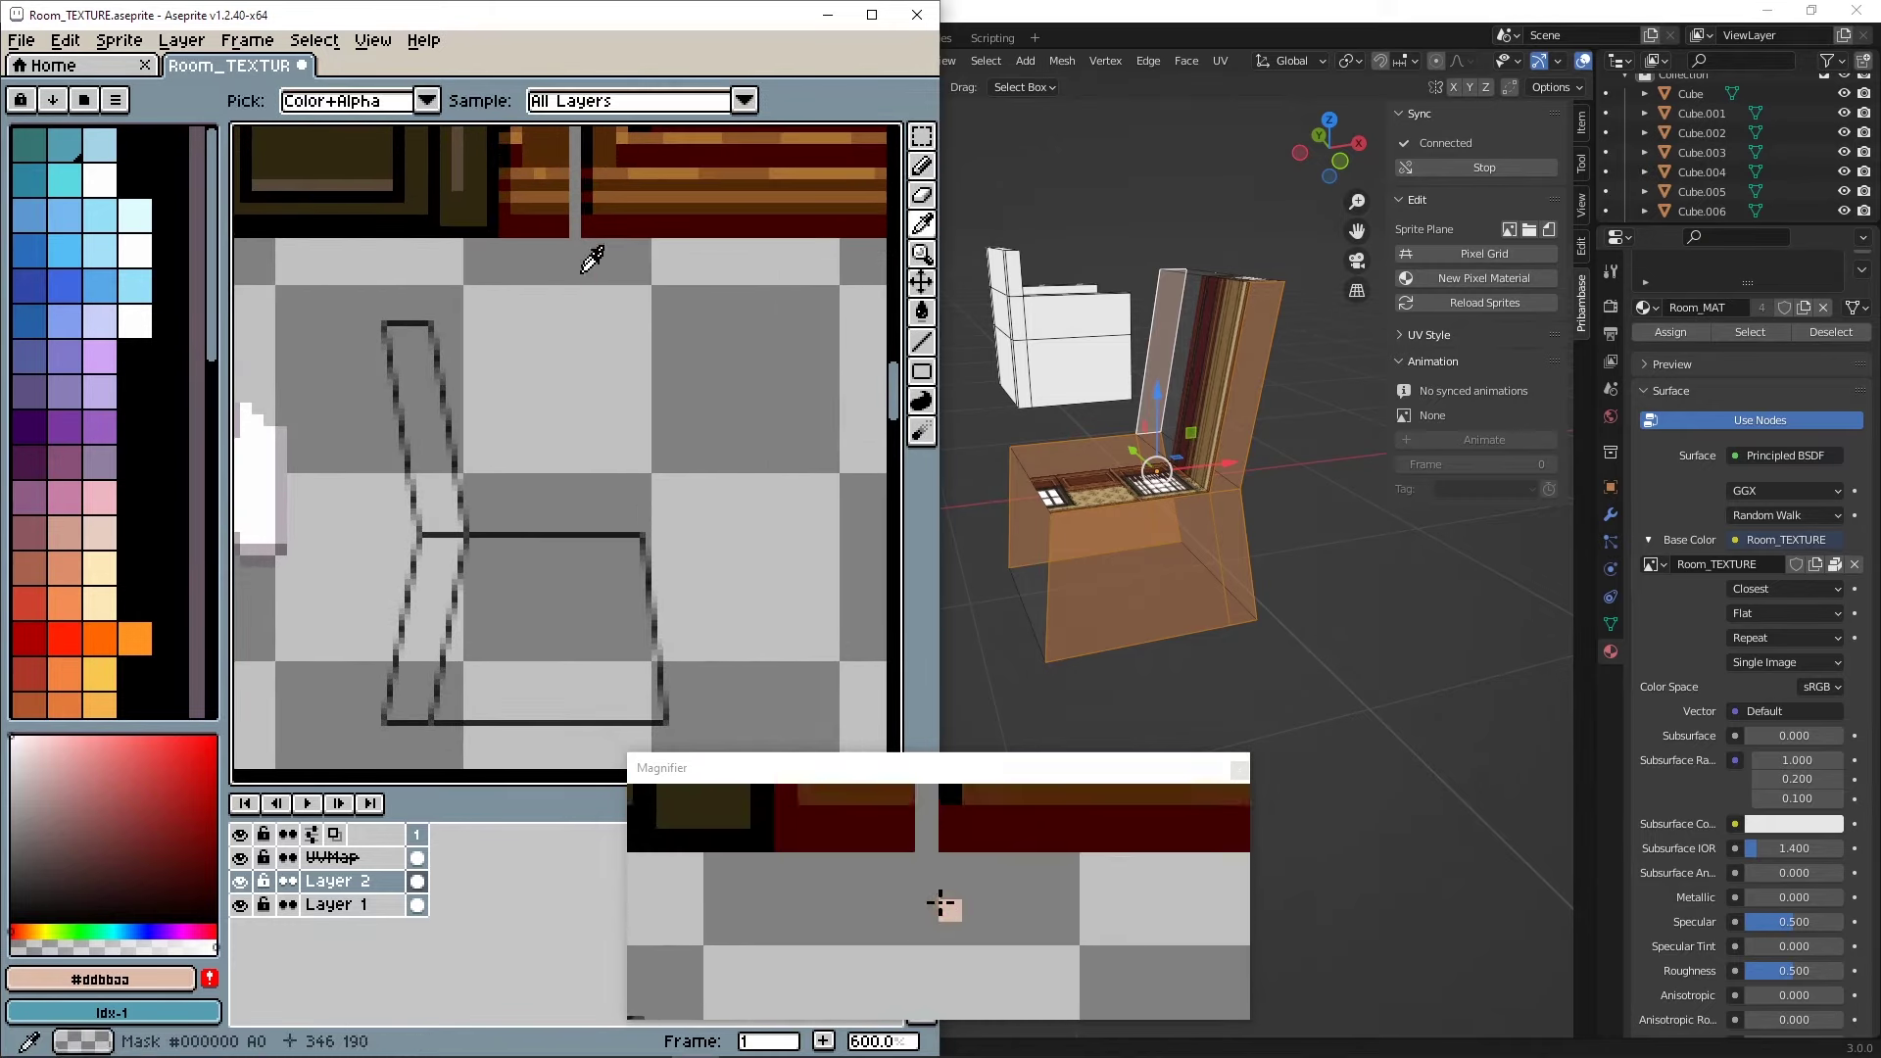
middle_drag(602, 238, 568, 440)
scroll(573, 439, down, 2)
key(b)
key(i)
mouse_move(506, 361)
middle_down()
mouse_move(784, 531)
mouse_move(806, 495)
mouse_move(797, 290)
mouse_move(862, 299)
mouse_move(453, 415)
mouse_move(562, 487)
middle_up()
scroll(554, 476, up, 3)
click(540, 464)
- Paint the chair side's seat rail and front leg in dark brown with a 4 px square brush
scroll(532, 466, down, 3)
mouse_move(774, 742)
middle_down()
mouse_move(501, 486)
mouse_move(459, 381)
middle_up()
scroll(509, 293, up, 5)
key(b)
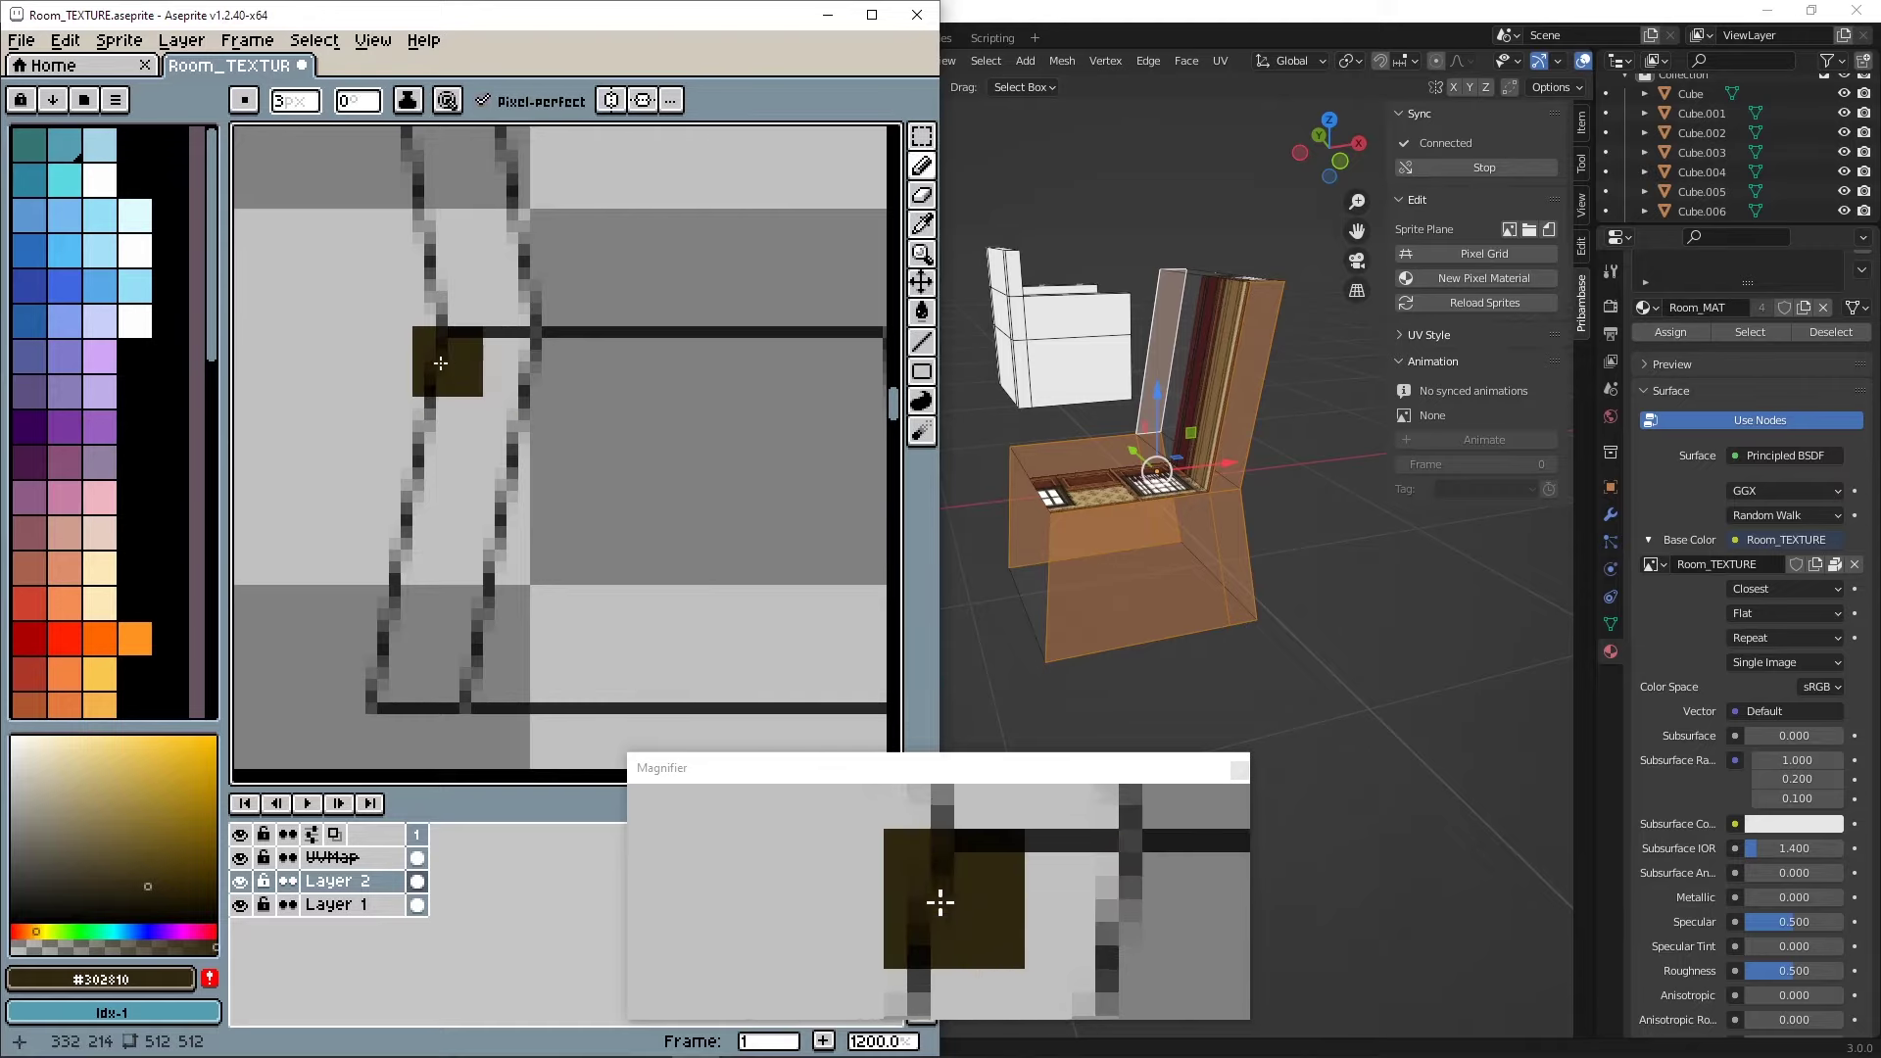
click(461, 383)
middle_drag(650, 420, 394, 383)
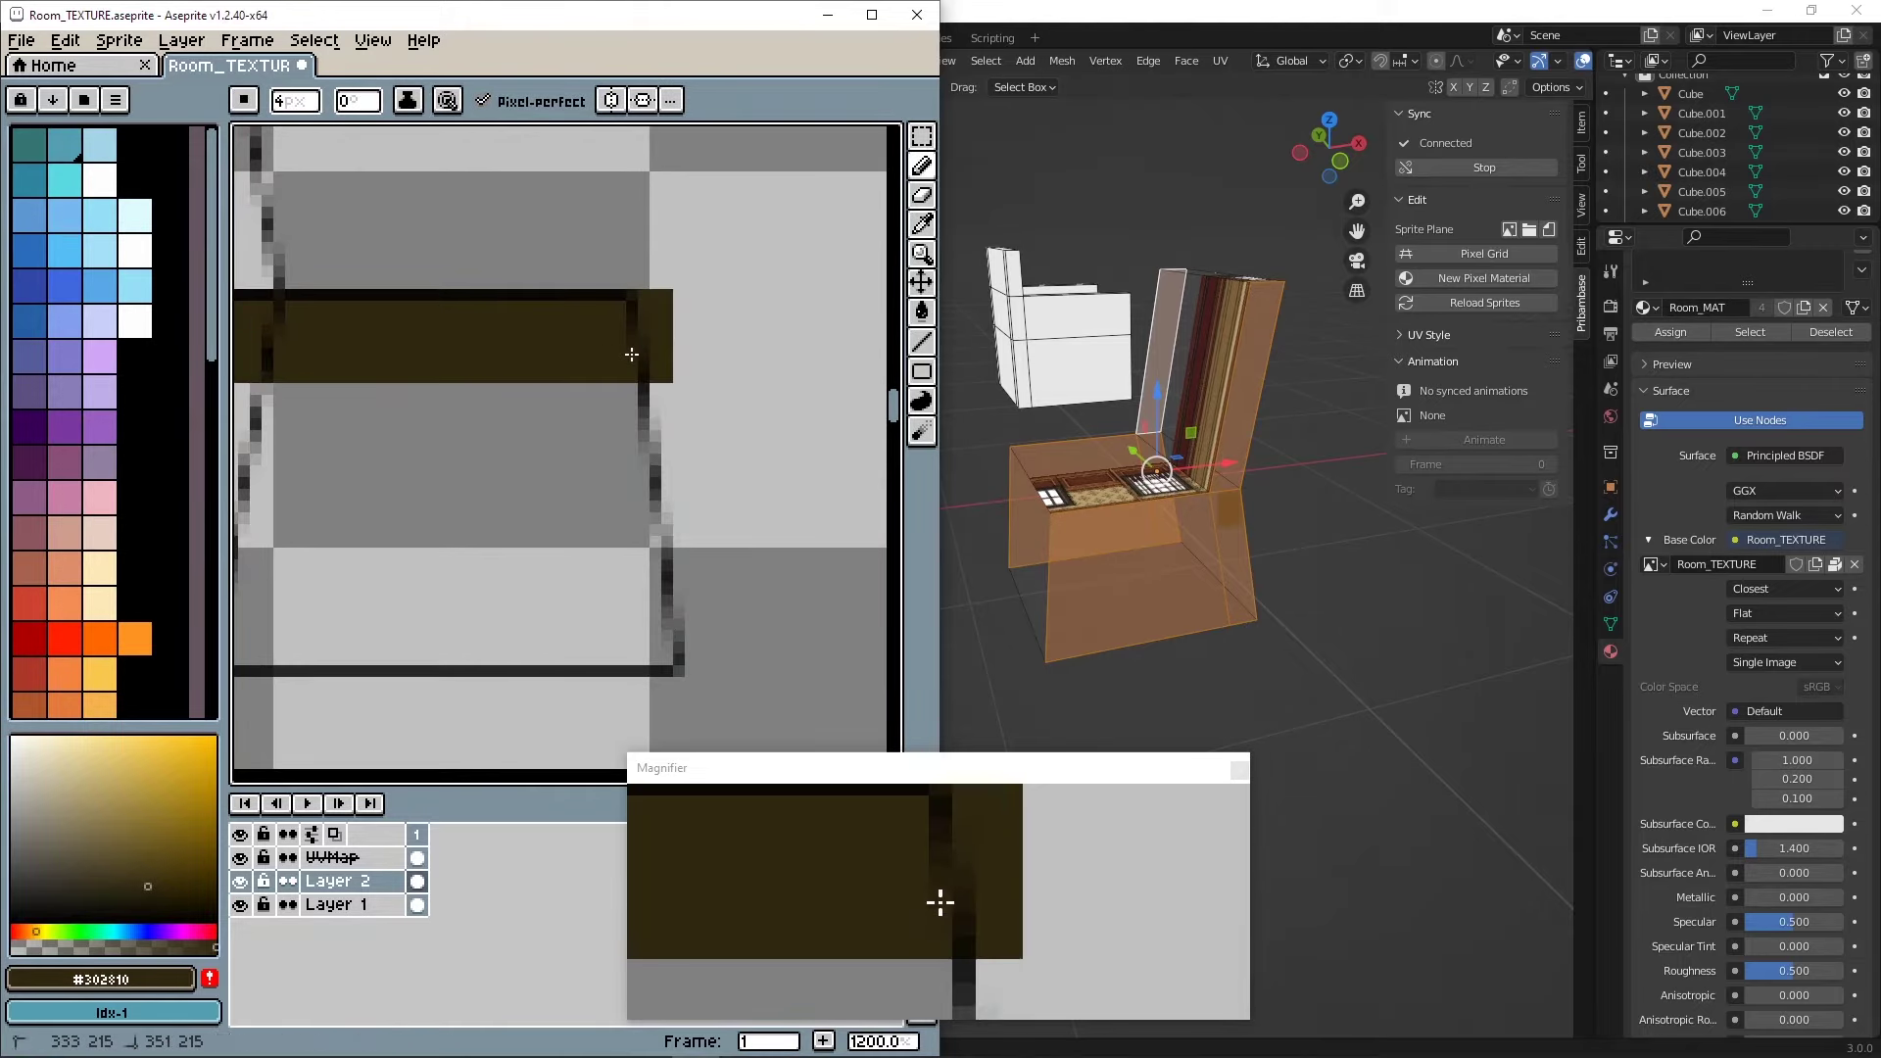
drag(633, 406, 697, 659)
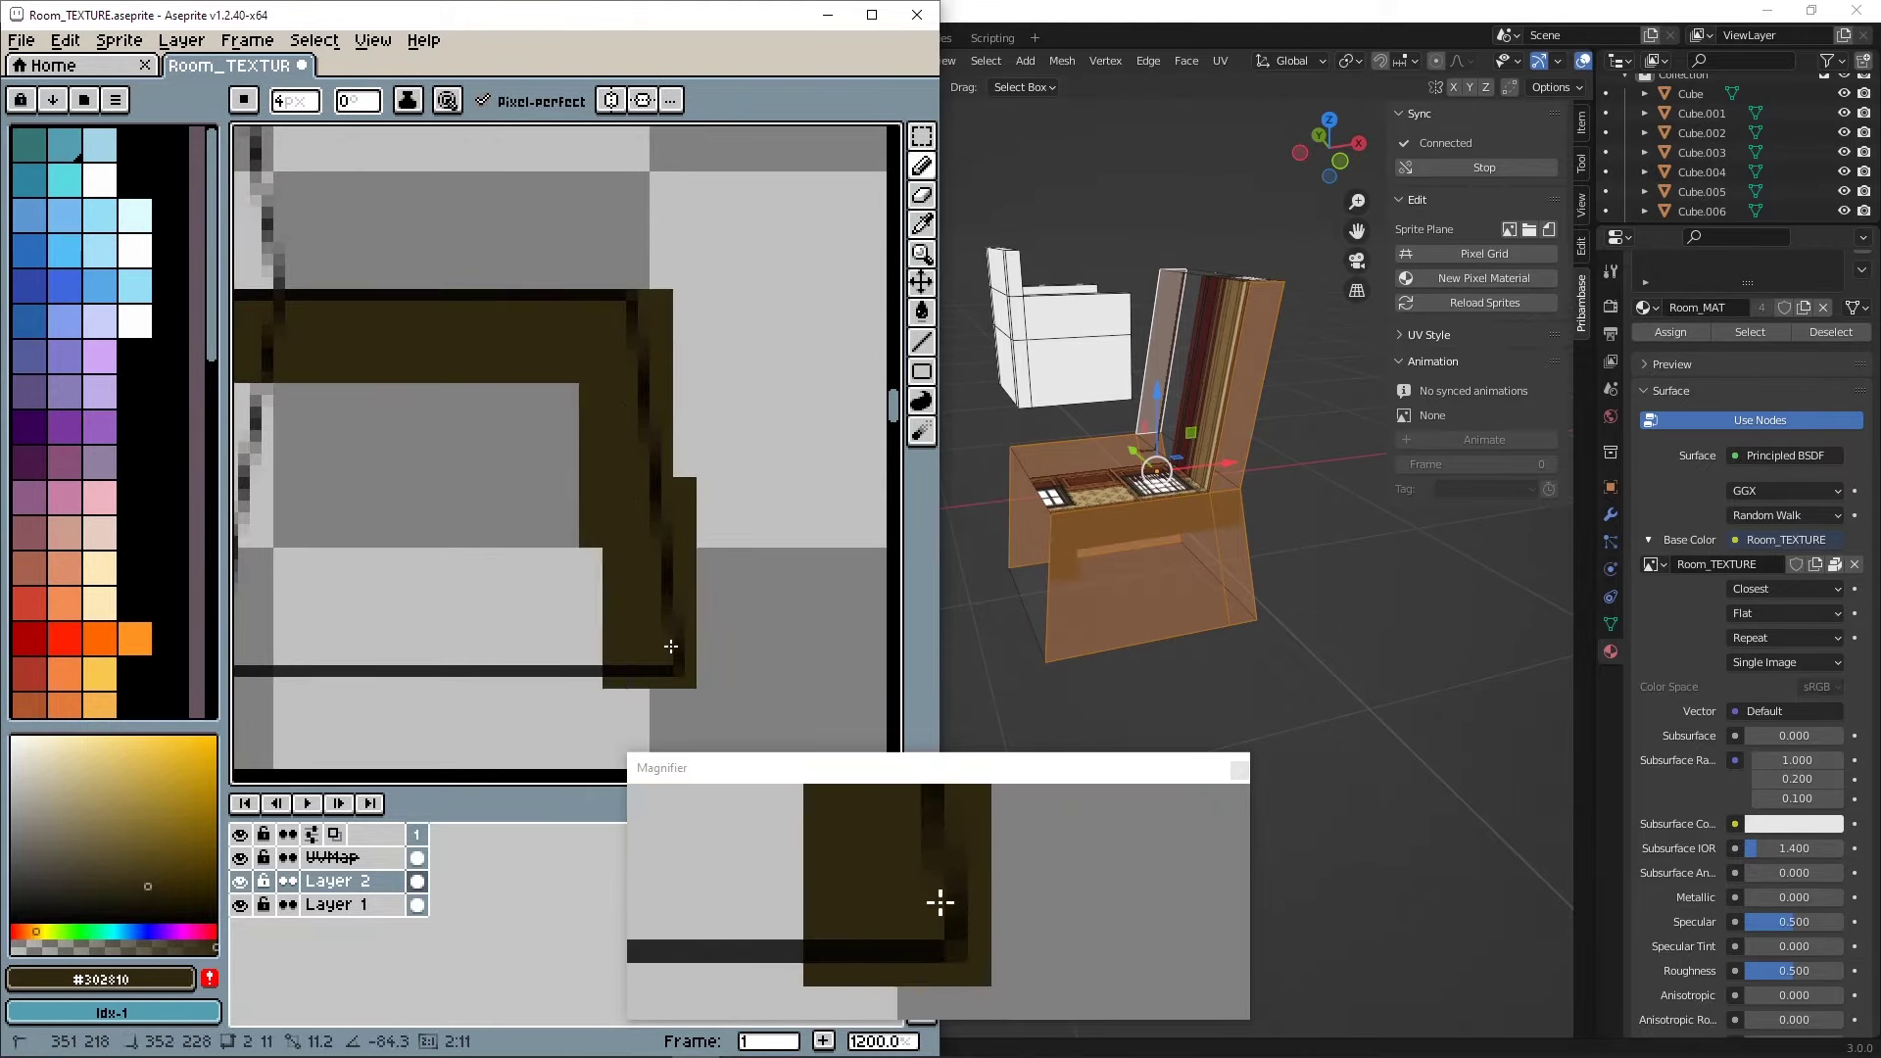
- Paint the rear leg in dark brown and thicken the front leg along its inner edge
middle_drag(306, 627, 696, 612)
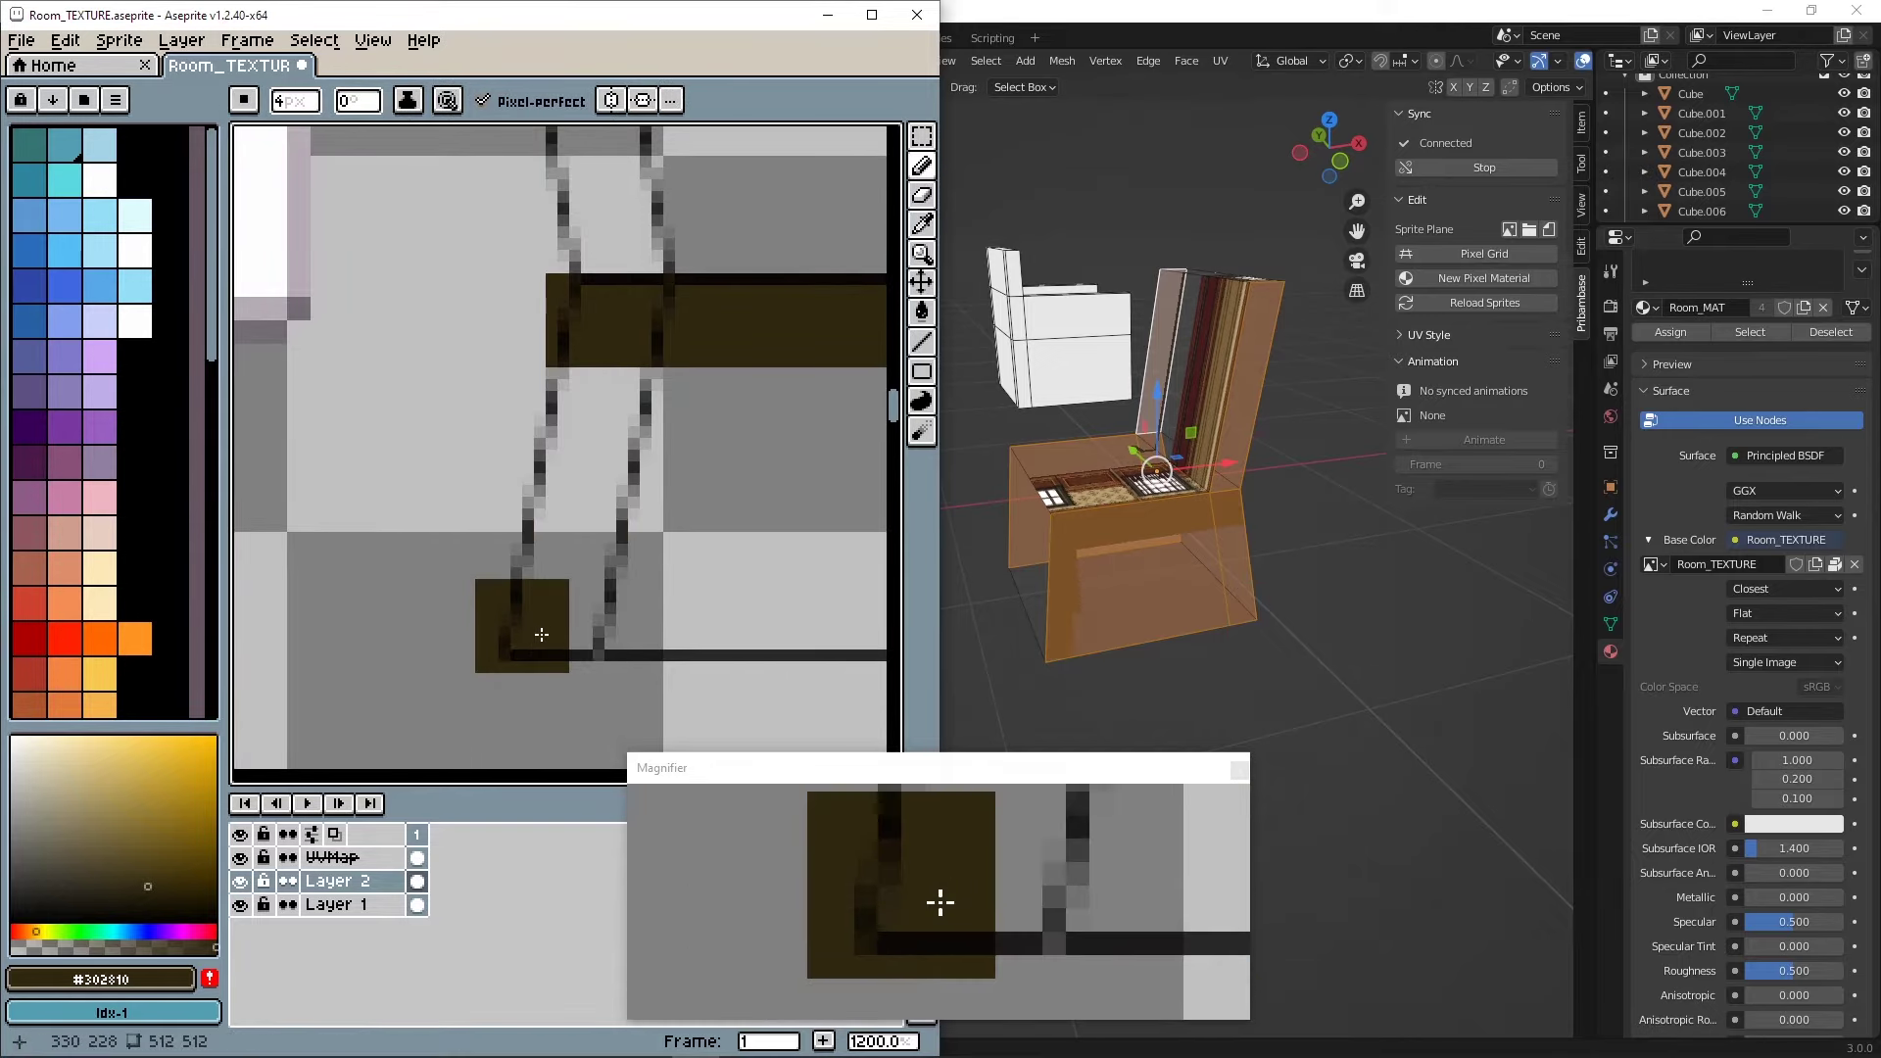
mouse_move(552, 635)
mouse_down()
mouse_move(613, 390)
mouse_move(586, 652)
mouse_move(640, 375)
mouse_up()
middle_drag(655, 403, 354, 446)
drag(667, 619, 652, 390)
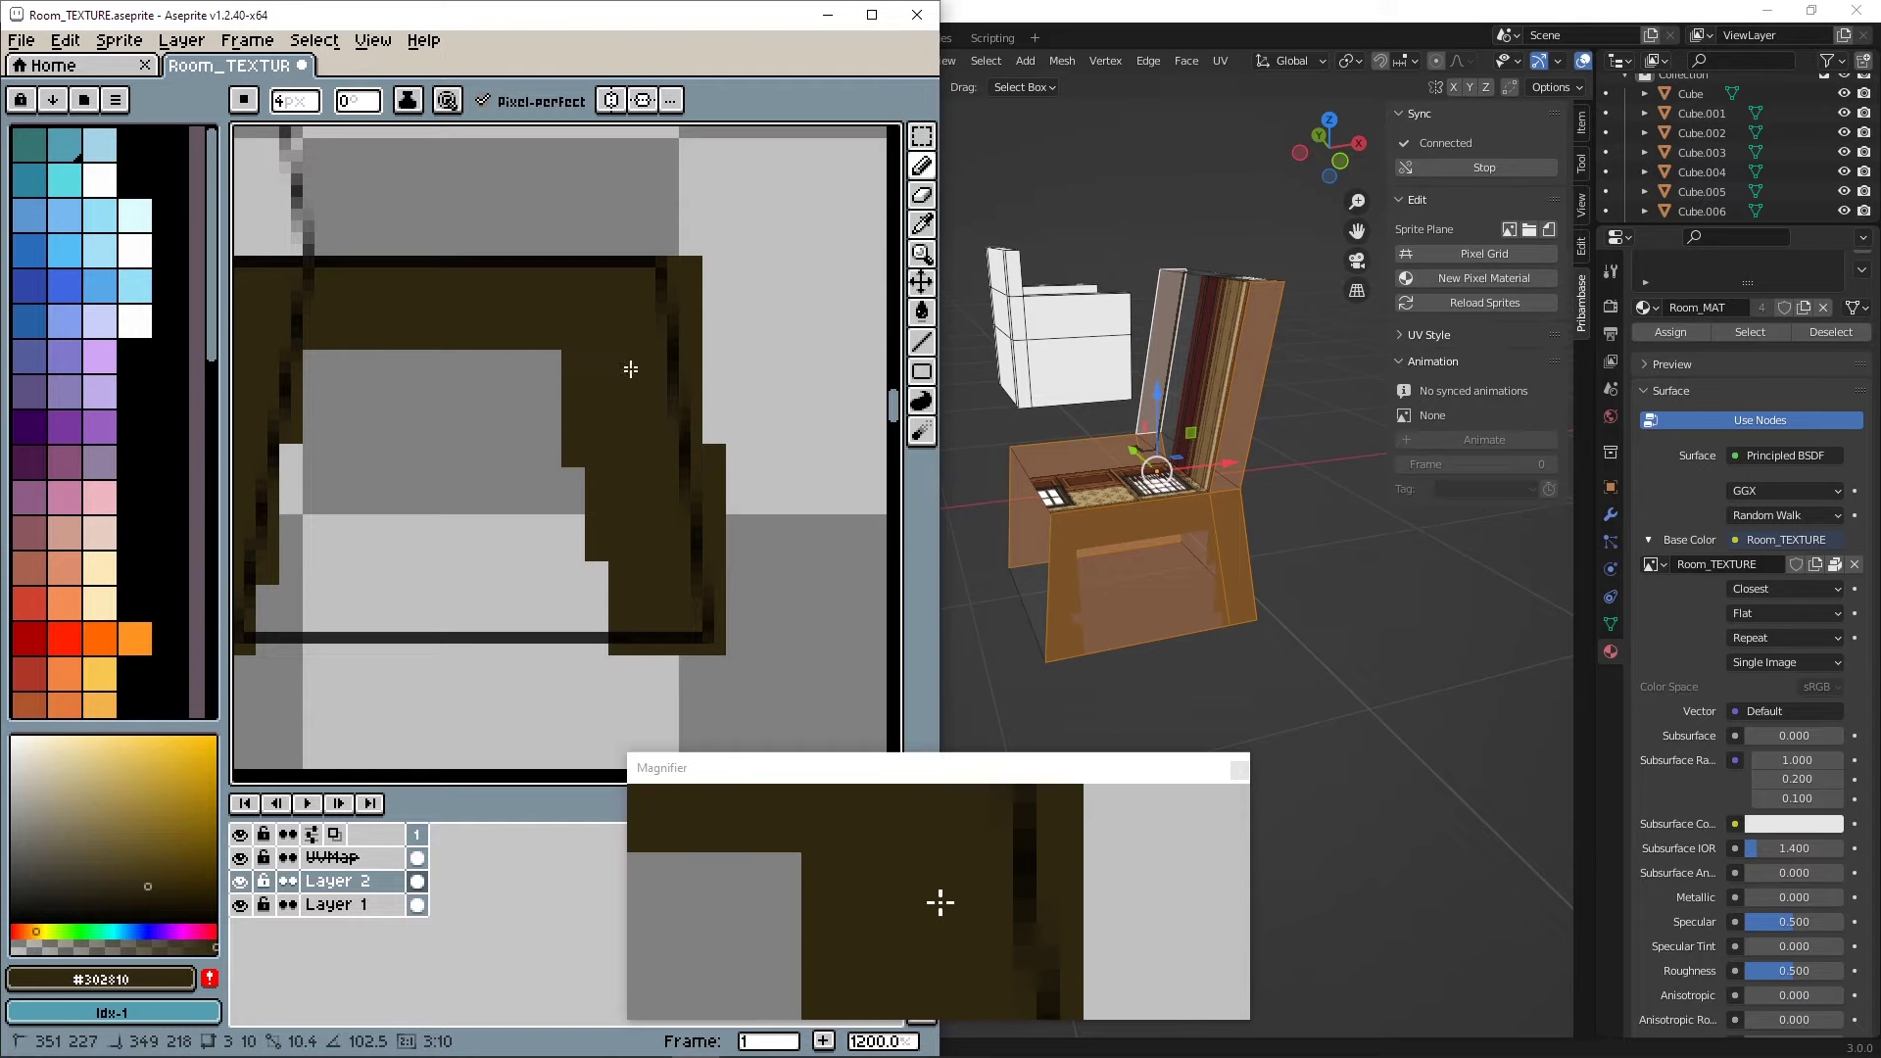
scroll(615, 365, down, 1)
middle_drag(614, 365, 671, 421)
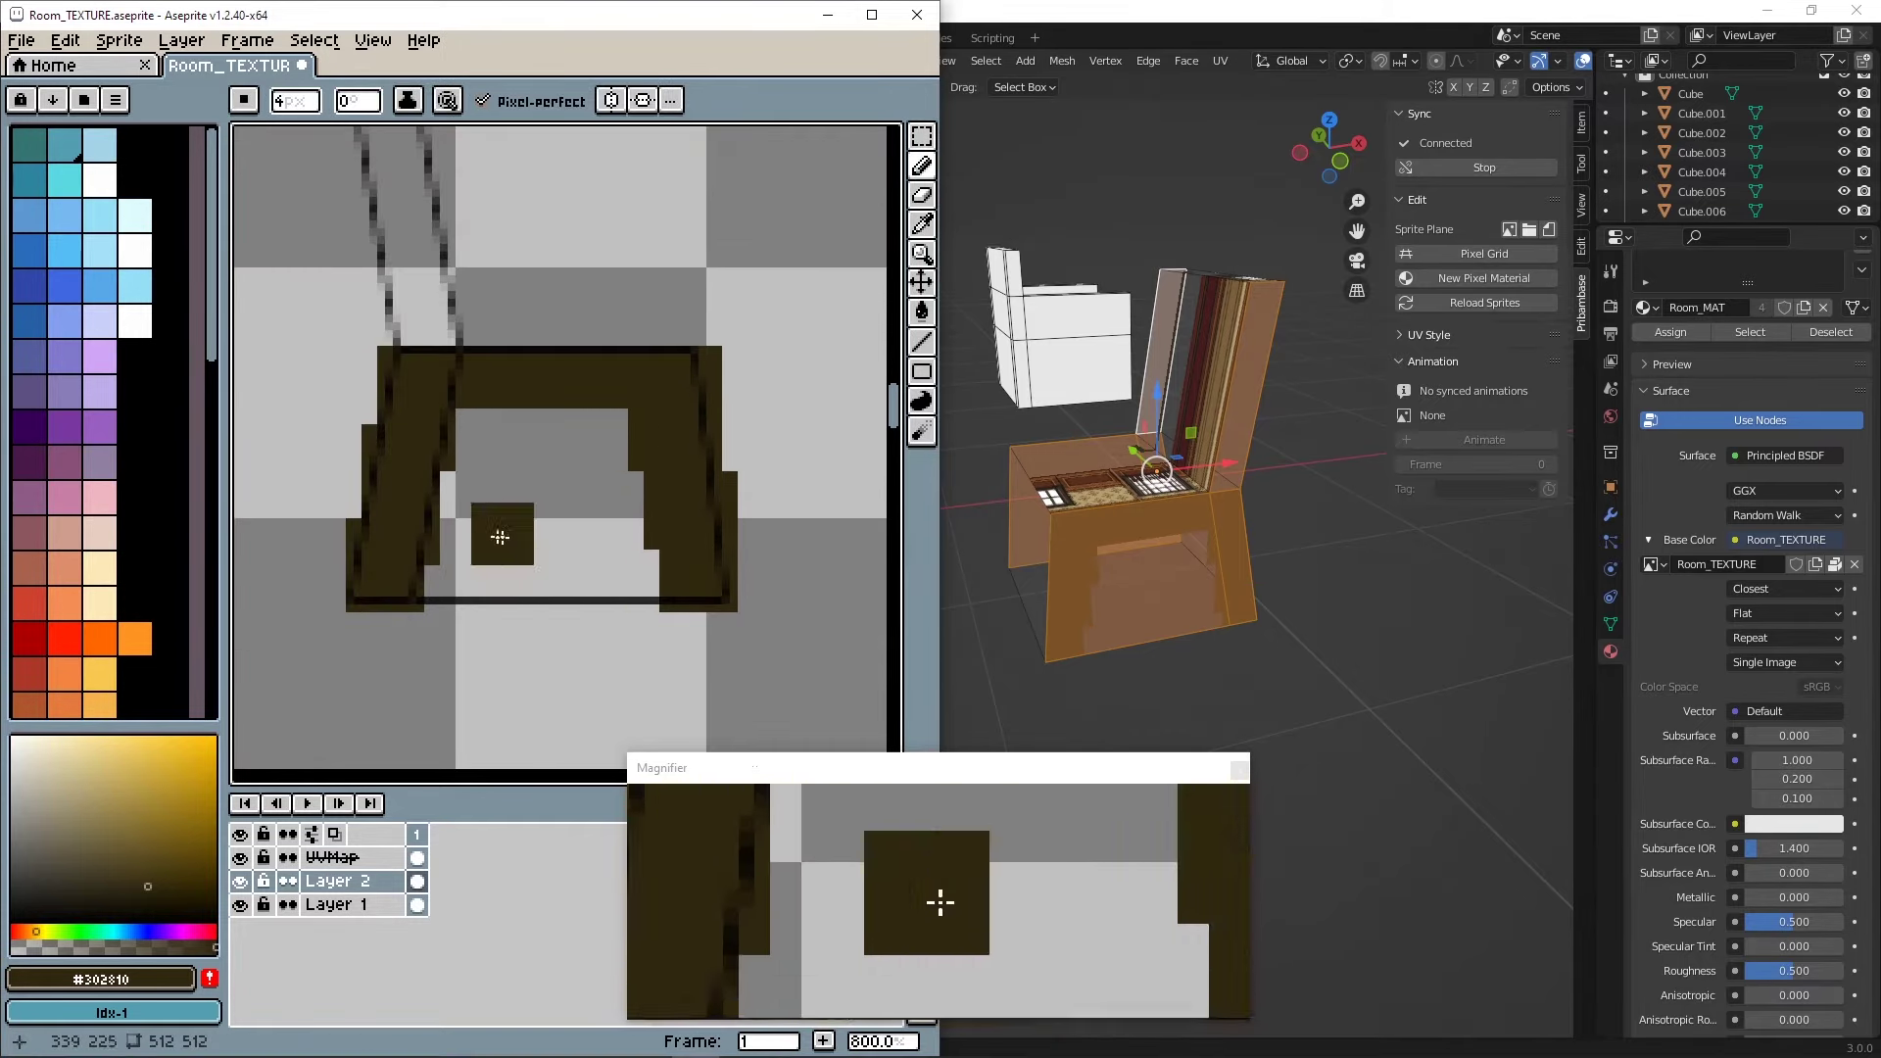
- Fill the slanted backrest outline with dark brown, covering slightly past its UV edges
middle_drag(448, 365, 455, 373)
scroll(640, 538, up, 1)
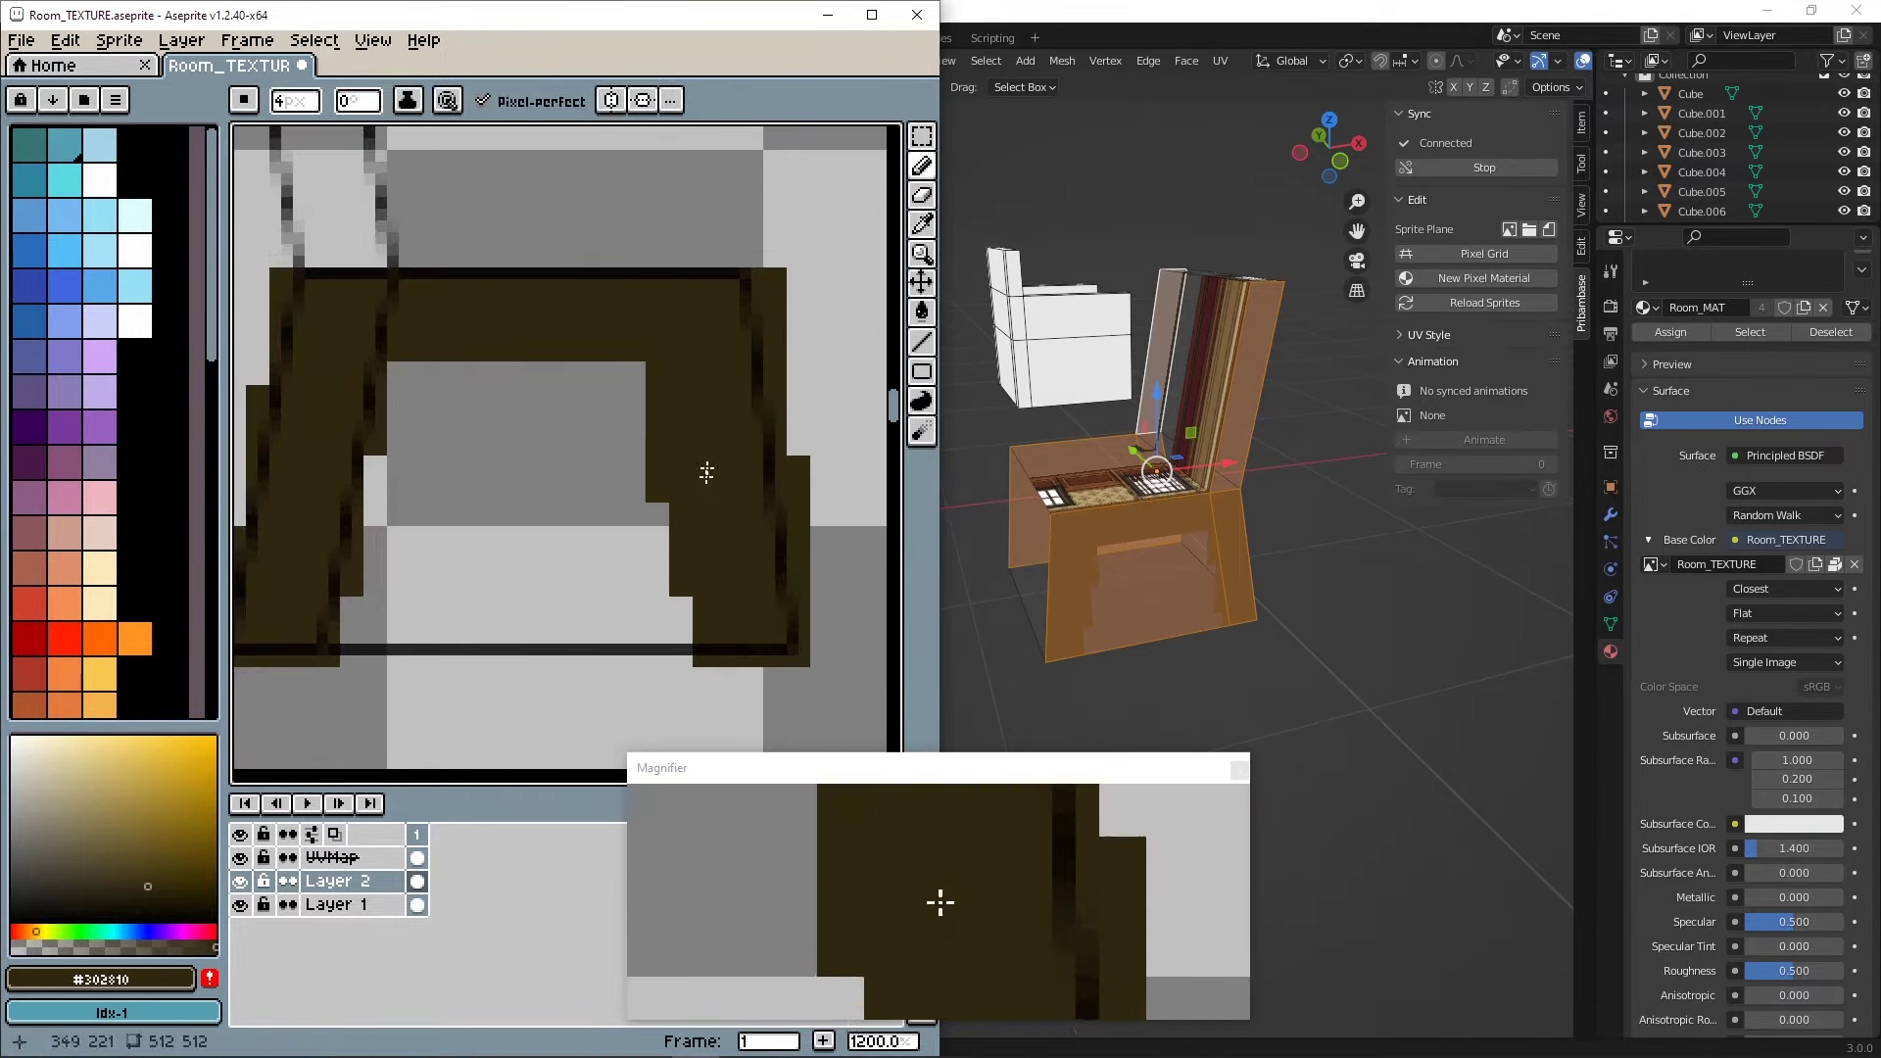
middle_drag(509, 407, 627, 578)
middle_drag(488, 422, 601, 641)
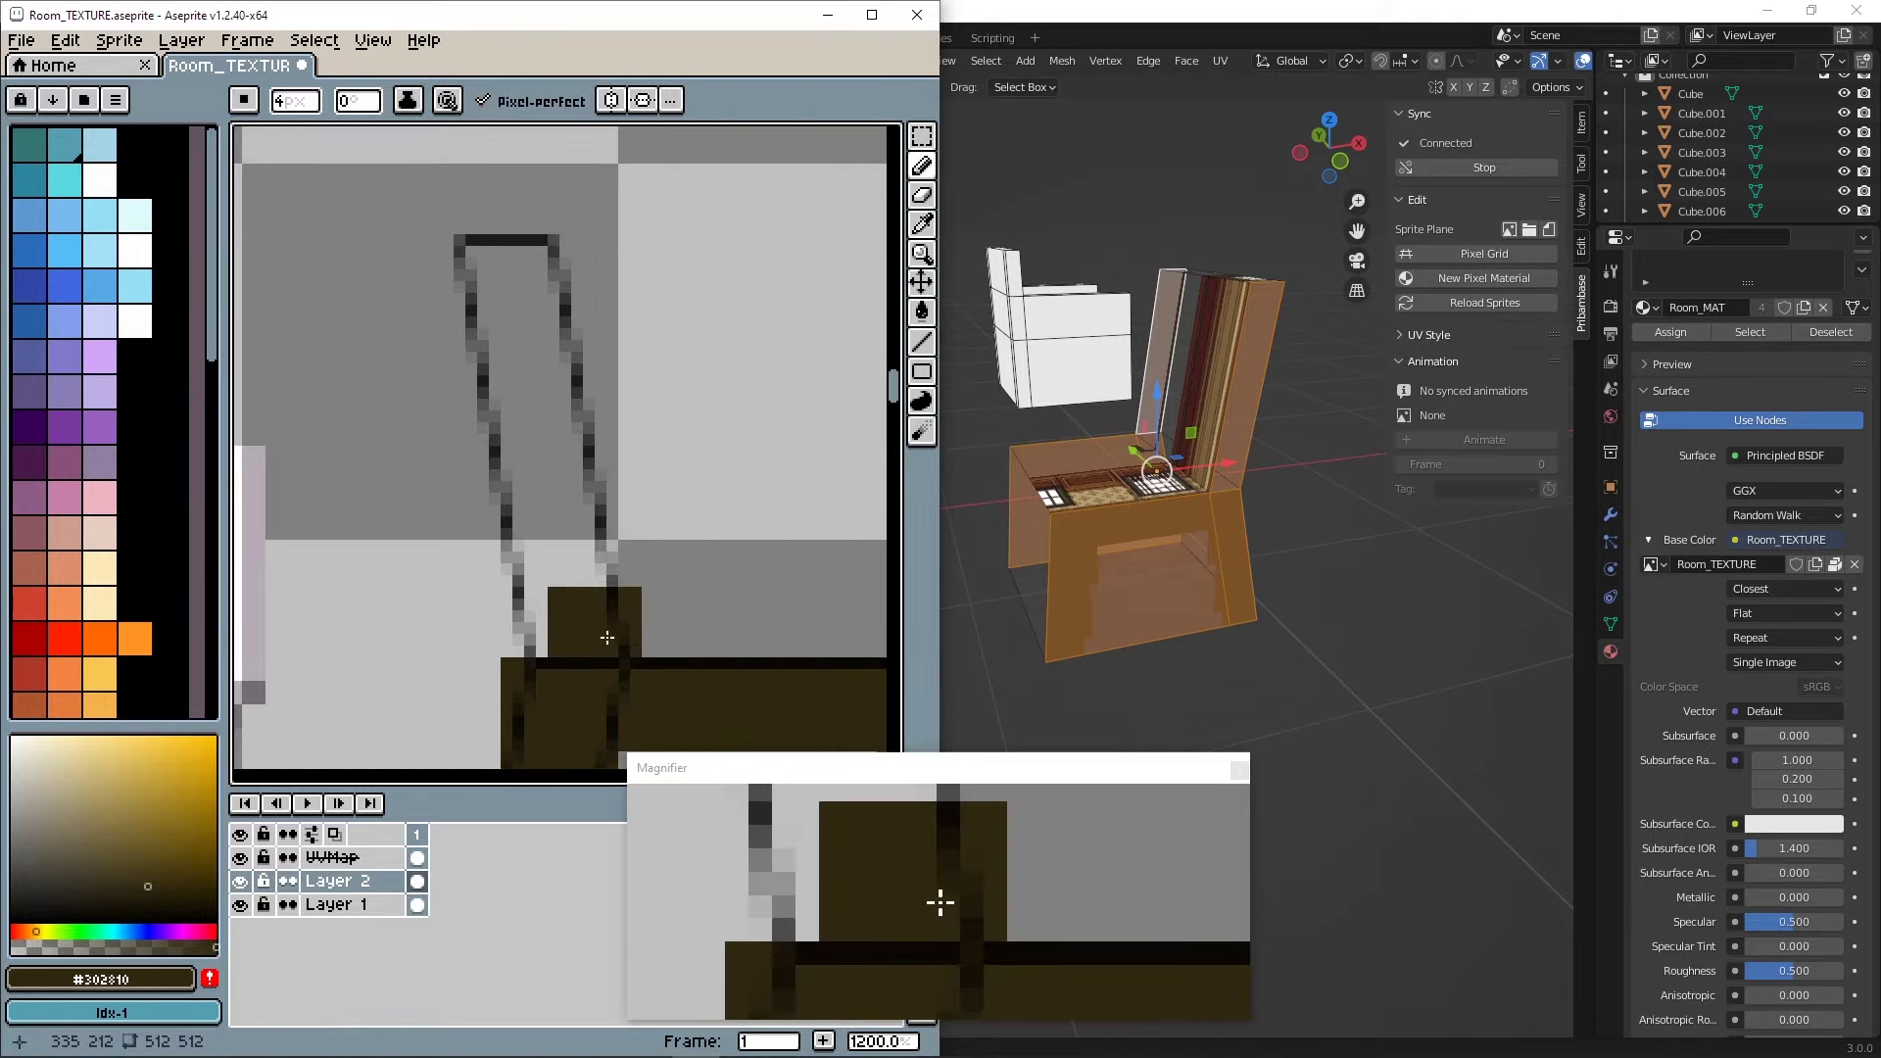
drag(607, 629, 547, 286)
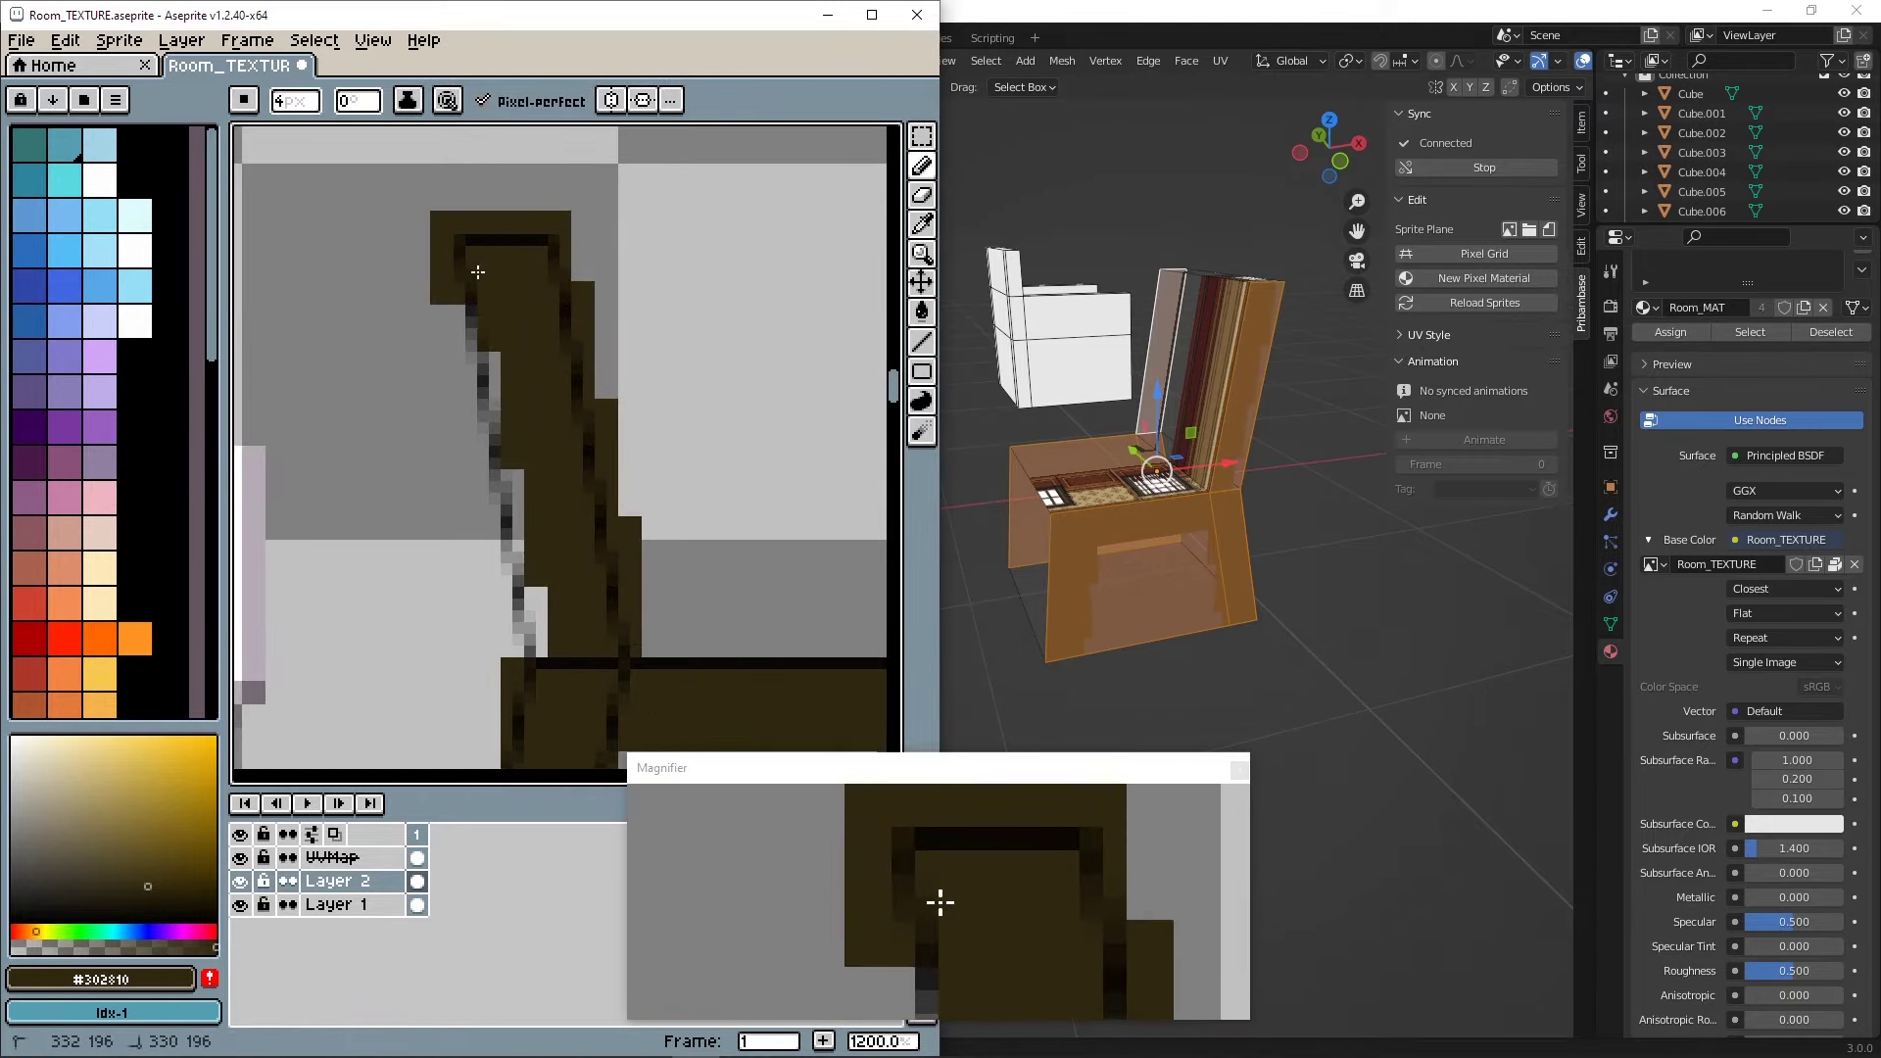
scroll(553, 470, down, 1)
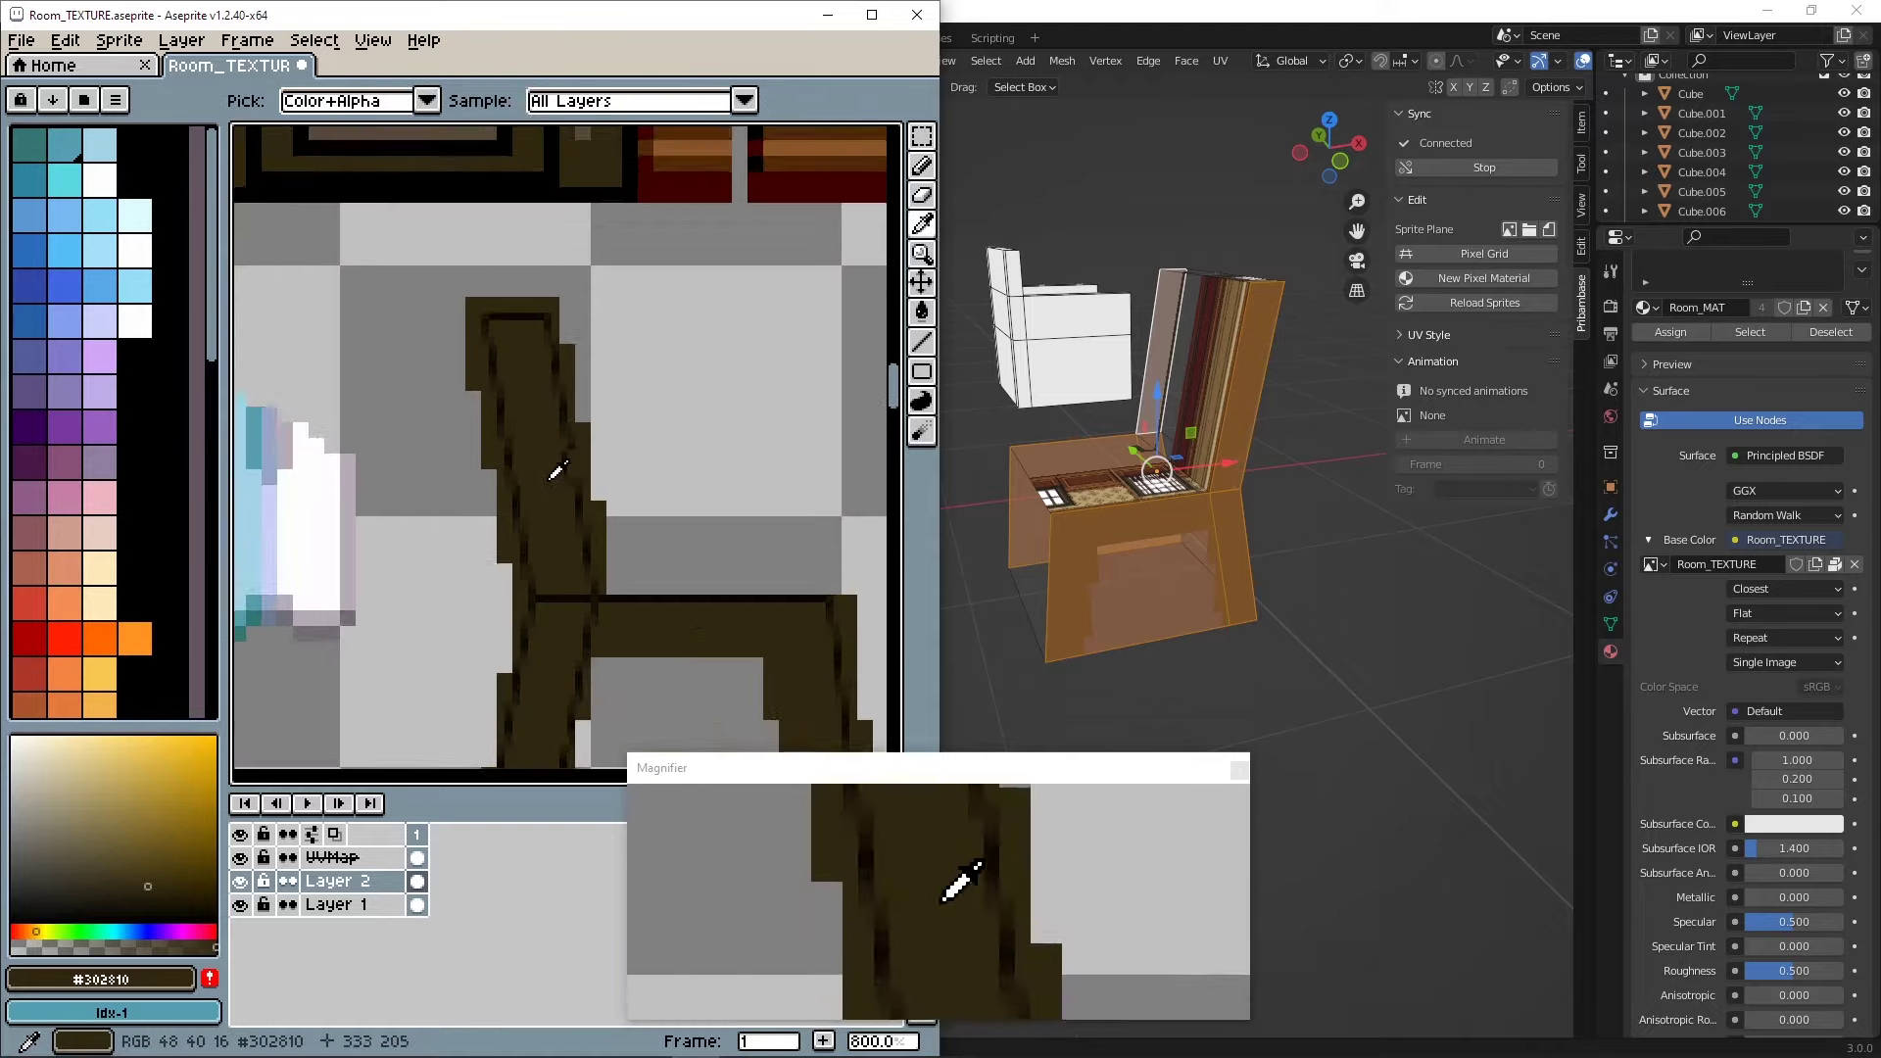
- Extend the dark brown beyond the UV outline along the rear post and the front leg's upper outer edge
middle_drag(658, 596, 580, 410)
scroll(584, 411, down, 1)
scroll(563, 436, up, 1)
scroll(535, 464, up, 2)
drag(504, 478, 473, 526)
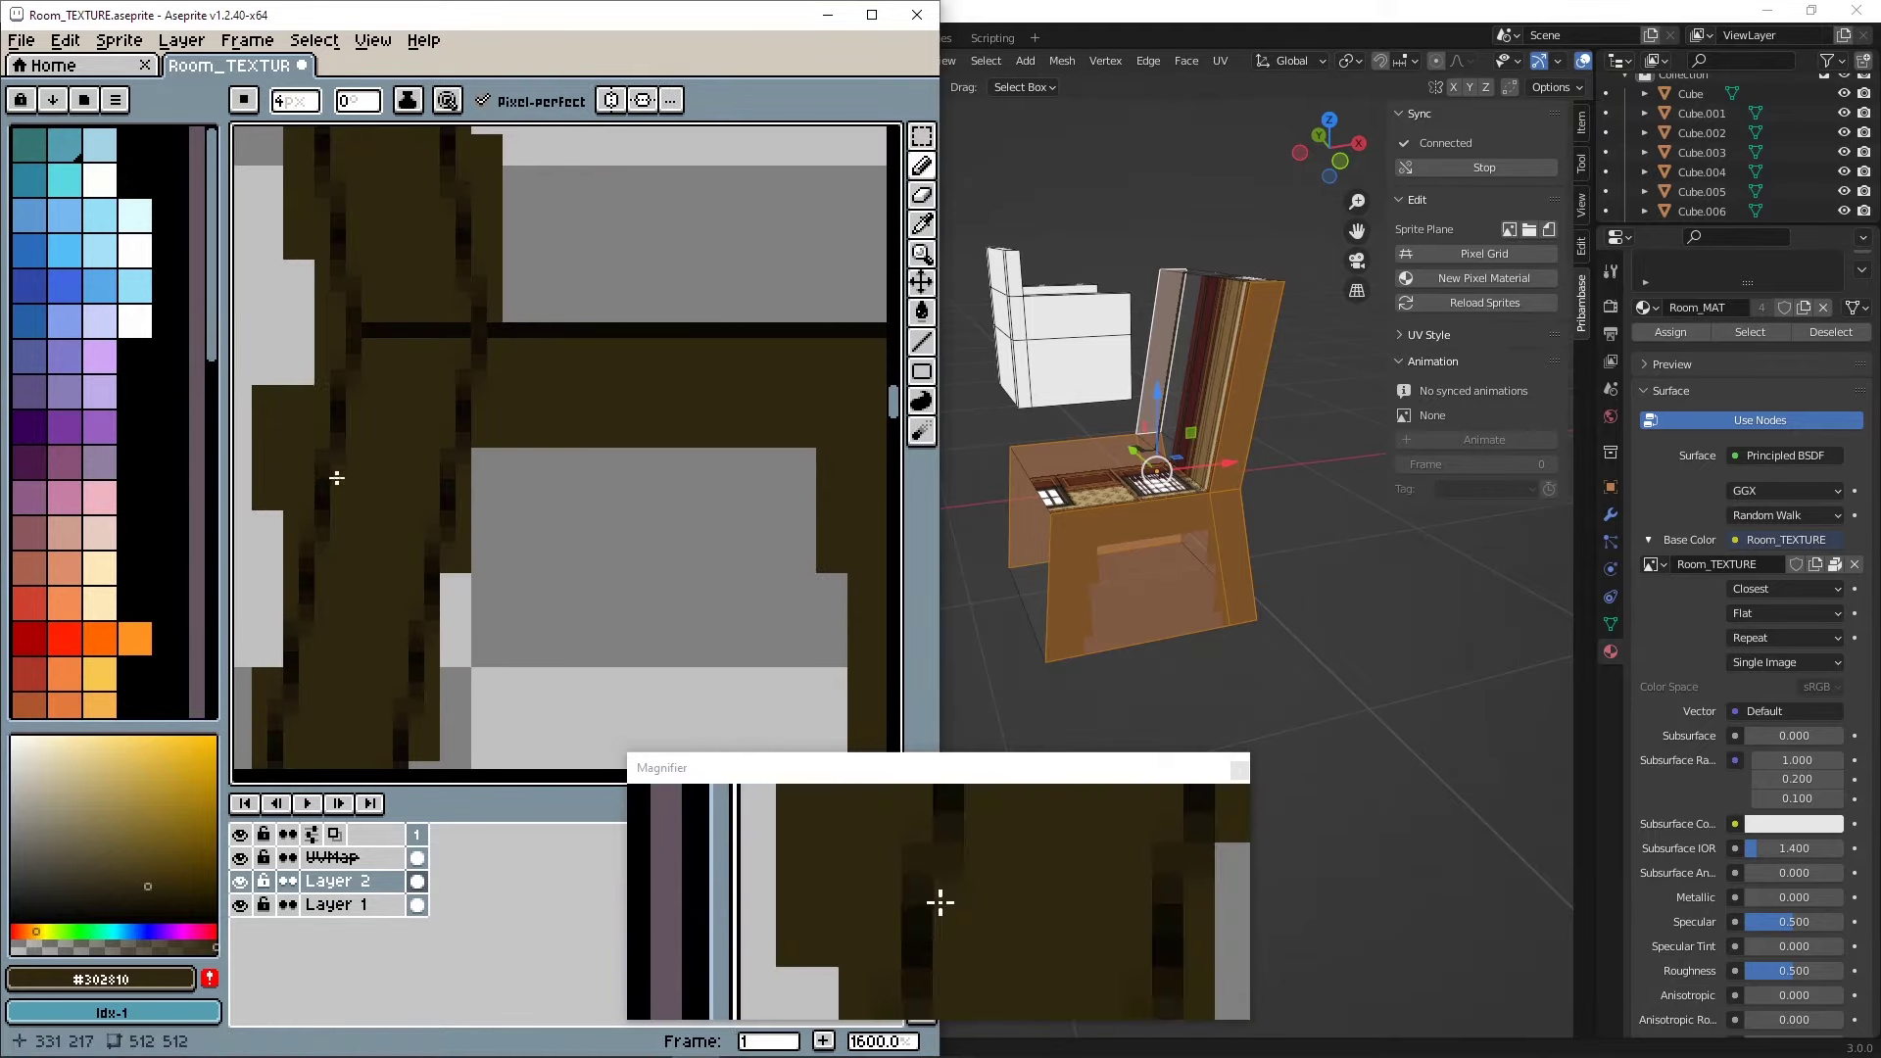
scroll(340, 455, down, 1)
key(alt)
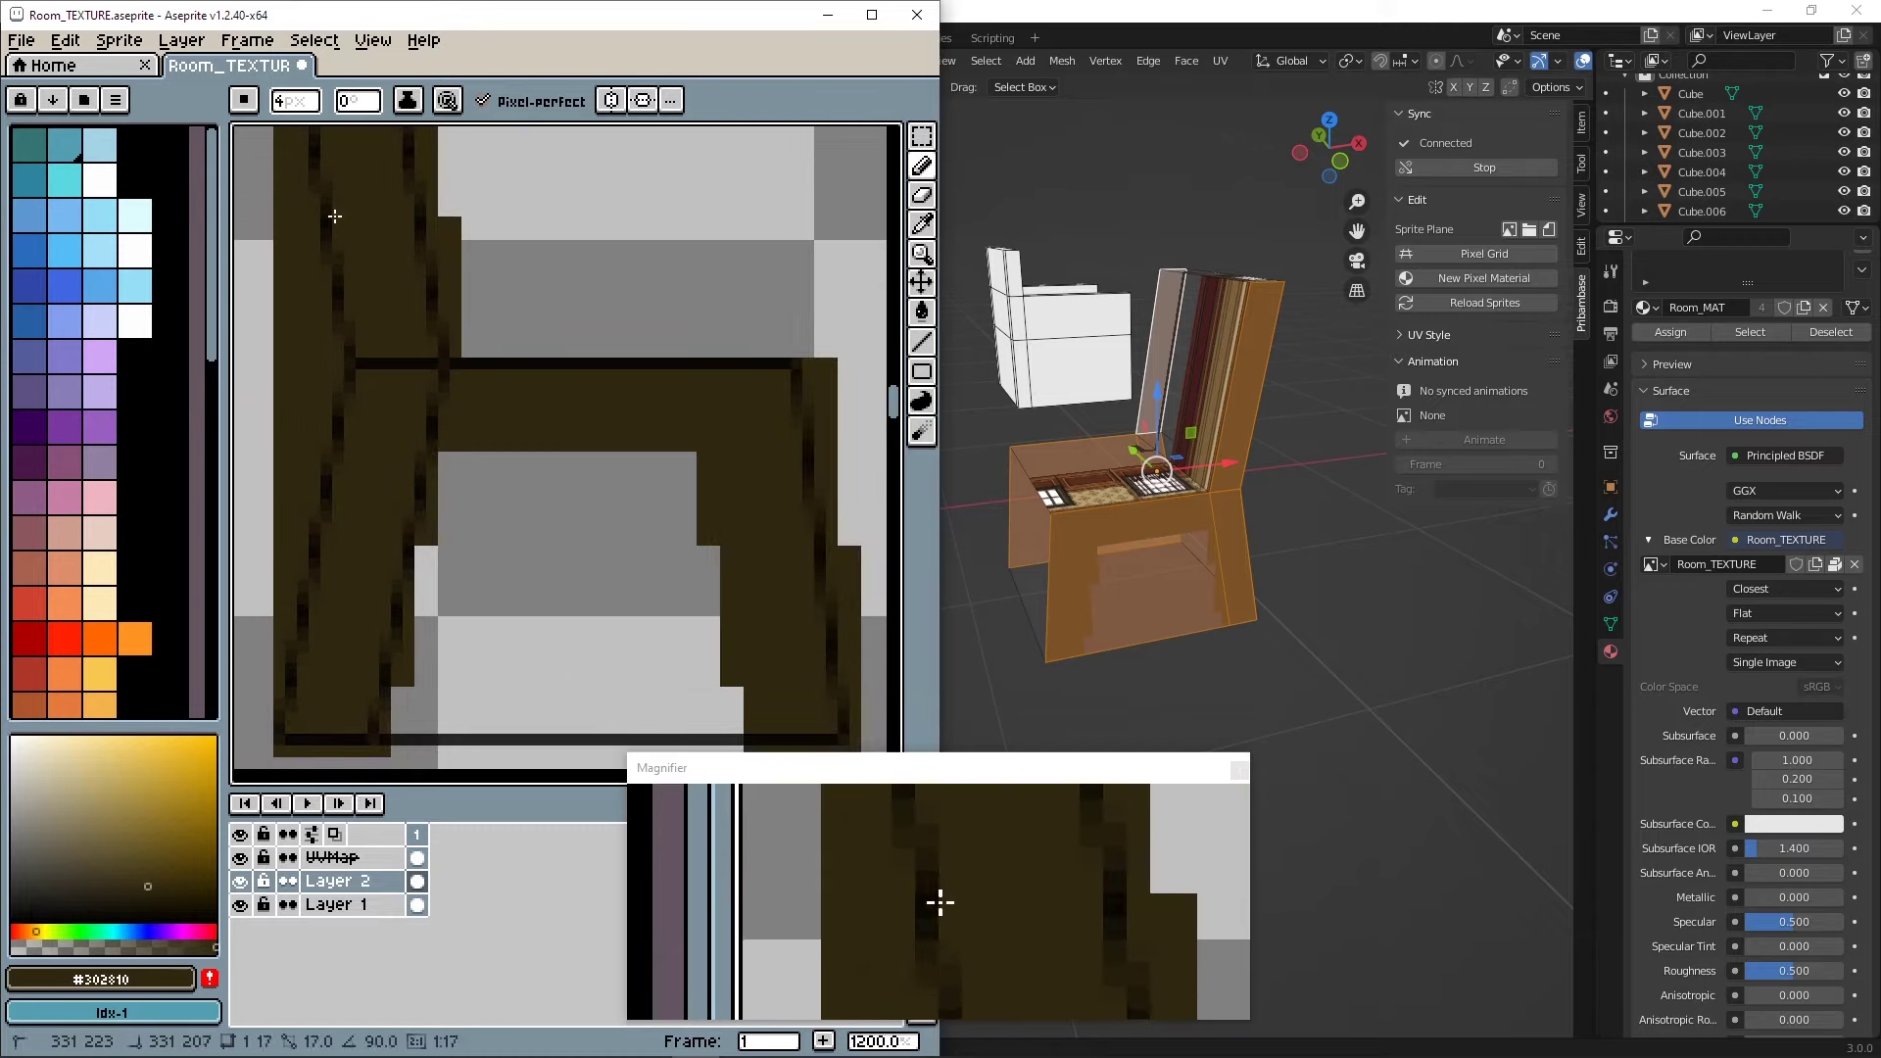
middle_drag(784, 433, 627, 366)
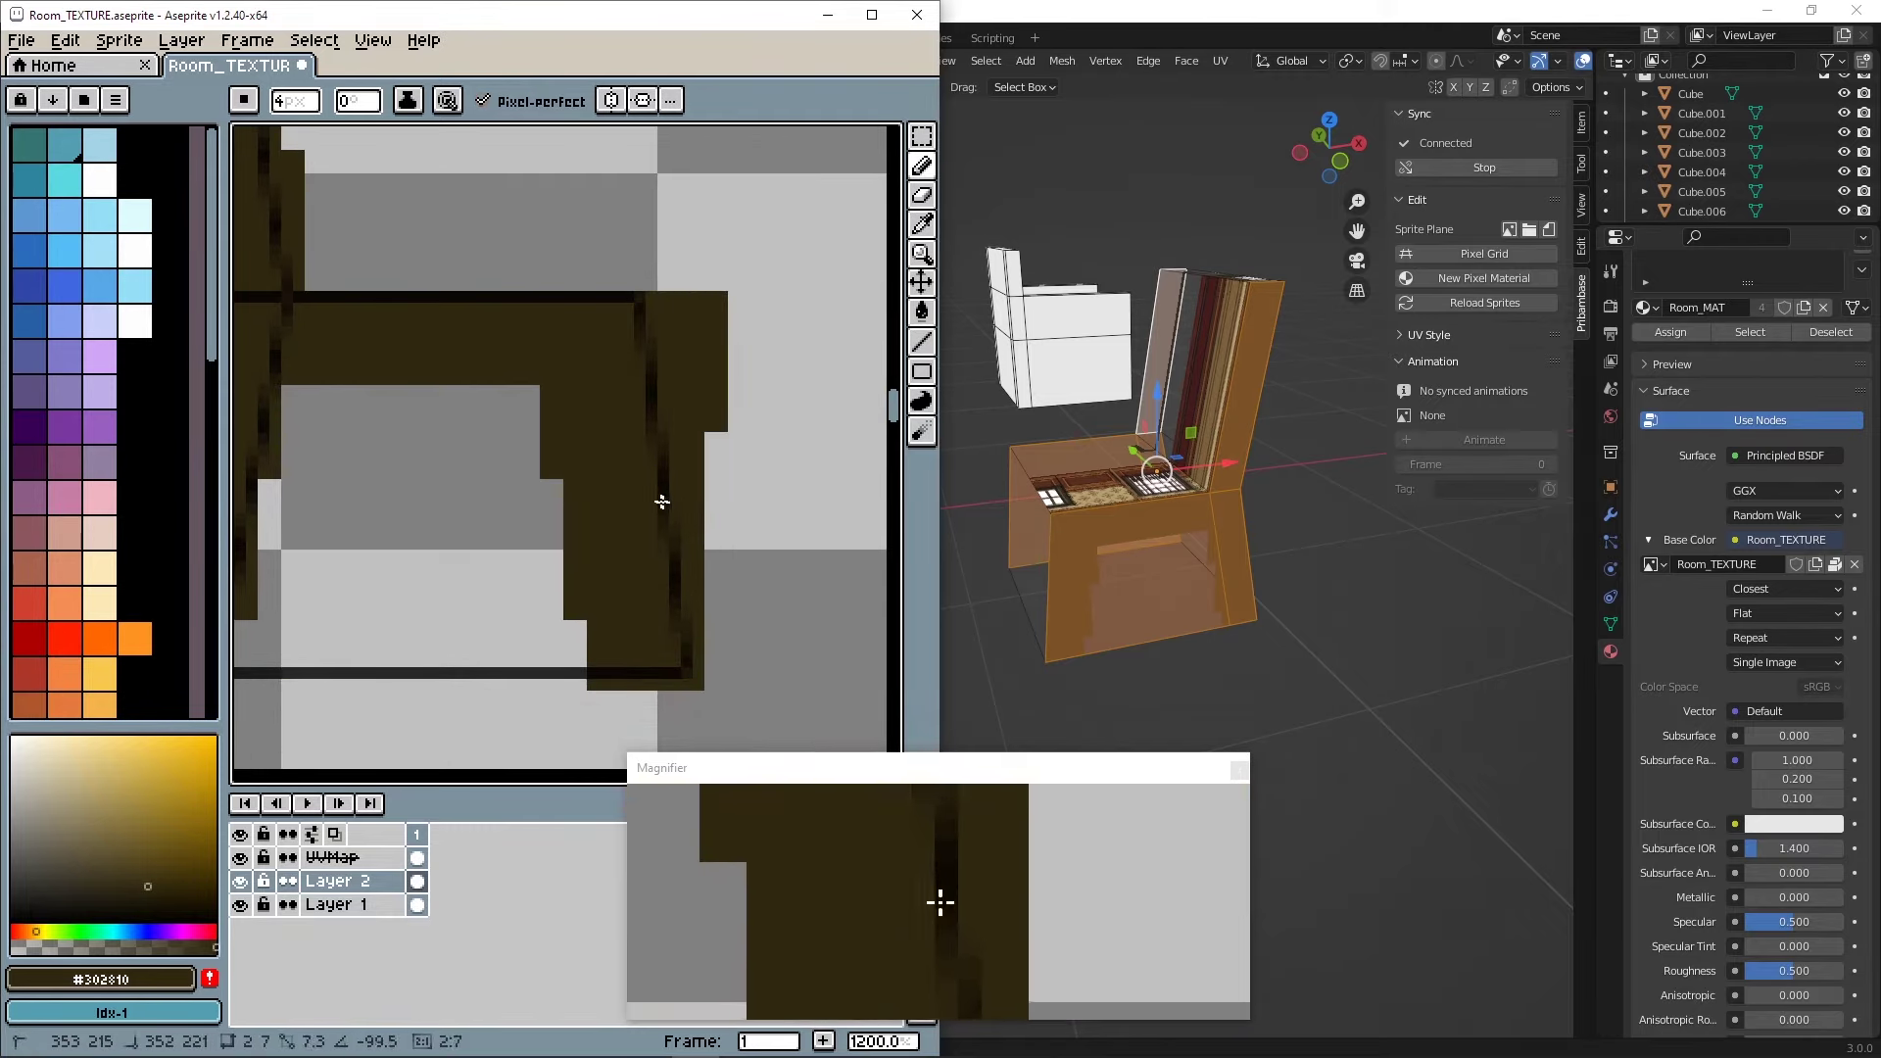
middle_drag(464, 433, 698, 500)
key(alt)
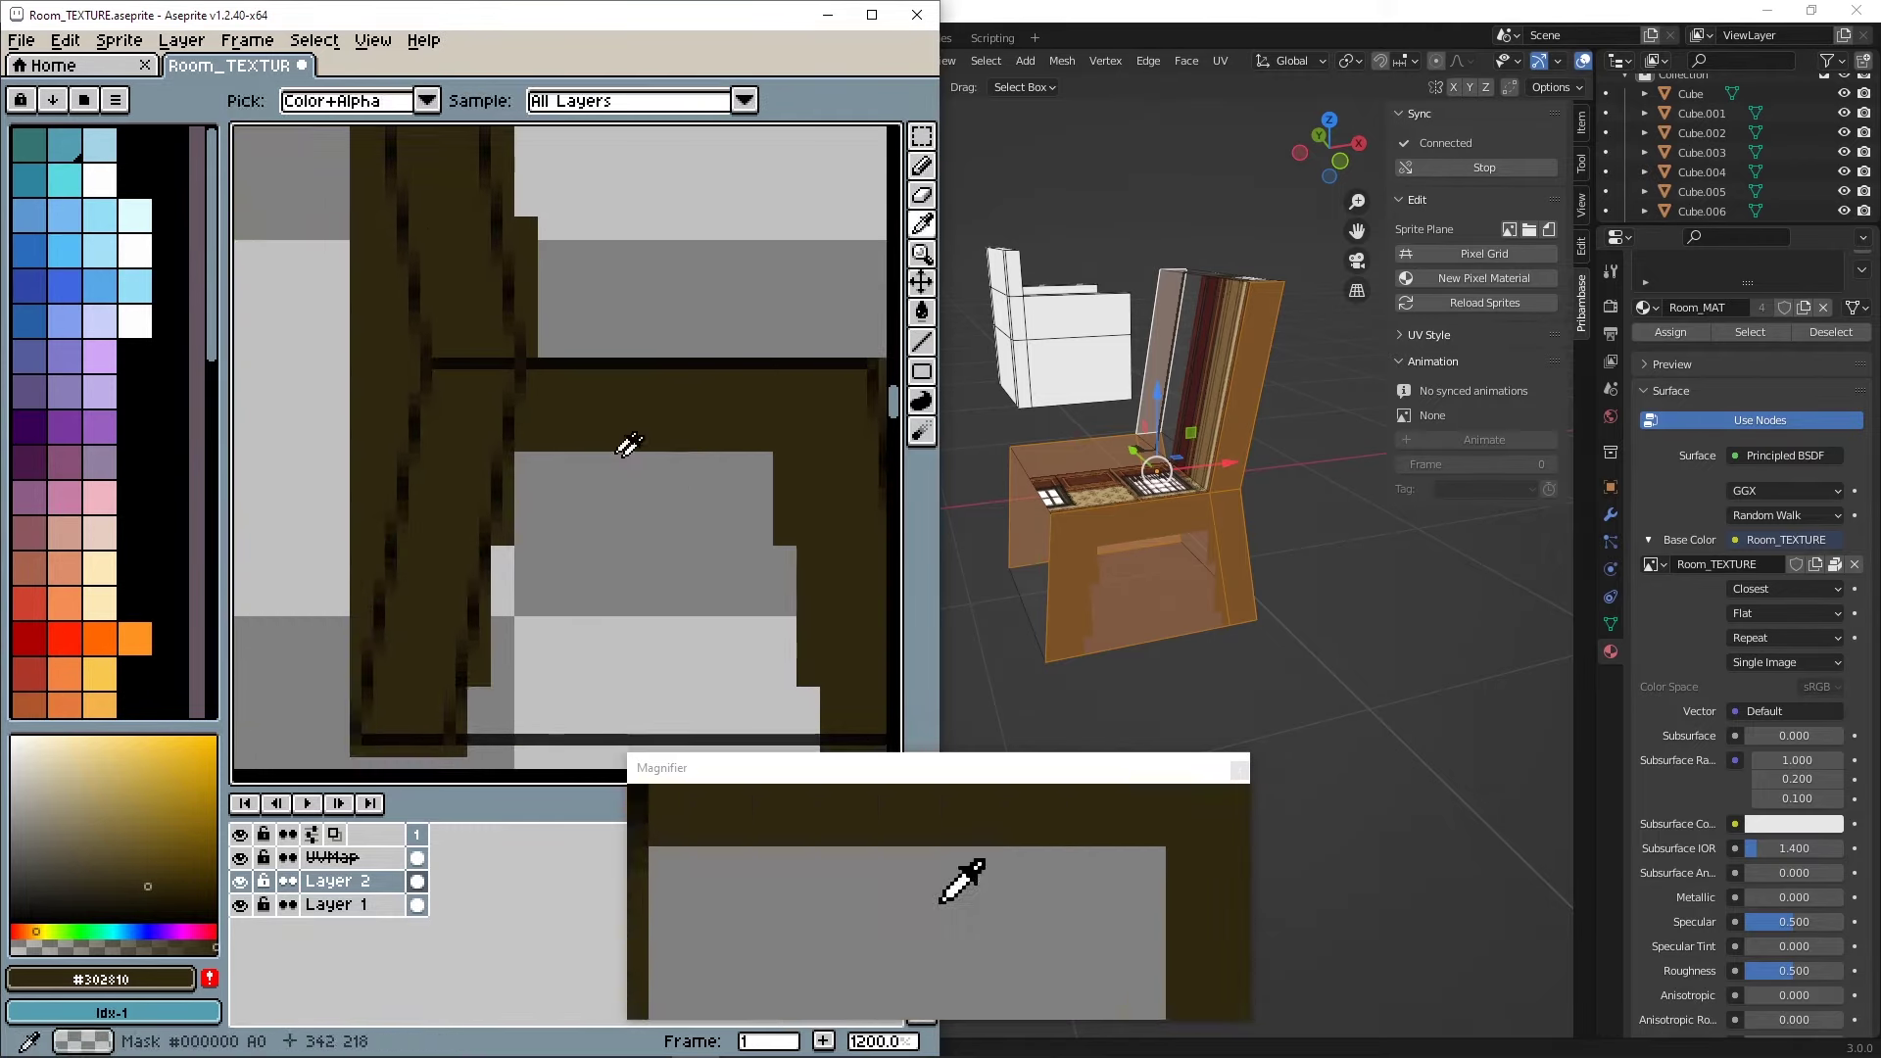
- Paint lighter brown #584838 grain highlights along the slanted backrest, trimming them into short separate strokes with dark brown #302810
key(alt)
middle_drag(338, 396, 609, 639)
scroll(479, 328, down, 2)
mouse_move(515, 274)
middle_down()
mouse_move(586, 557)
mouse_move(398, 155)
middle_up()
scroll(473, 382, up, 1)
alt+click(489, 385)
scroll(606, 405, up, 1)
mouse_move(607, 405)
middle_down()
mouse_move(559, 362)
mouse_move(415, 438)
middle_up()
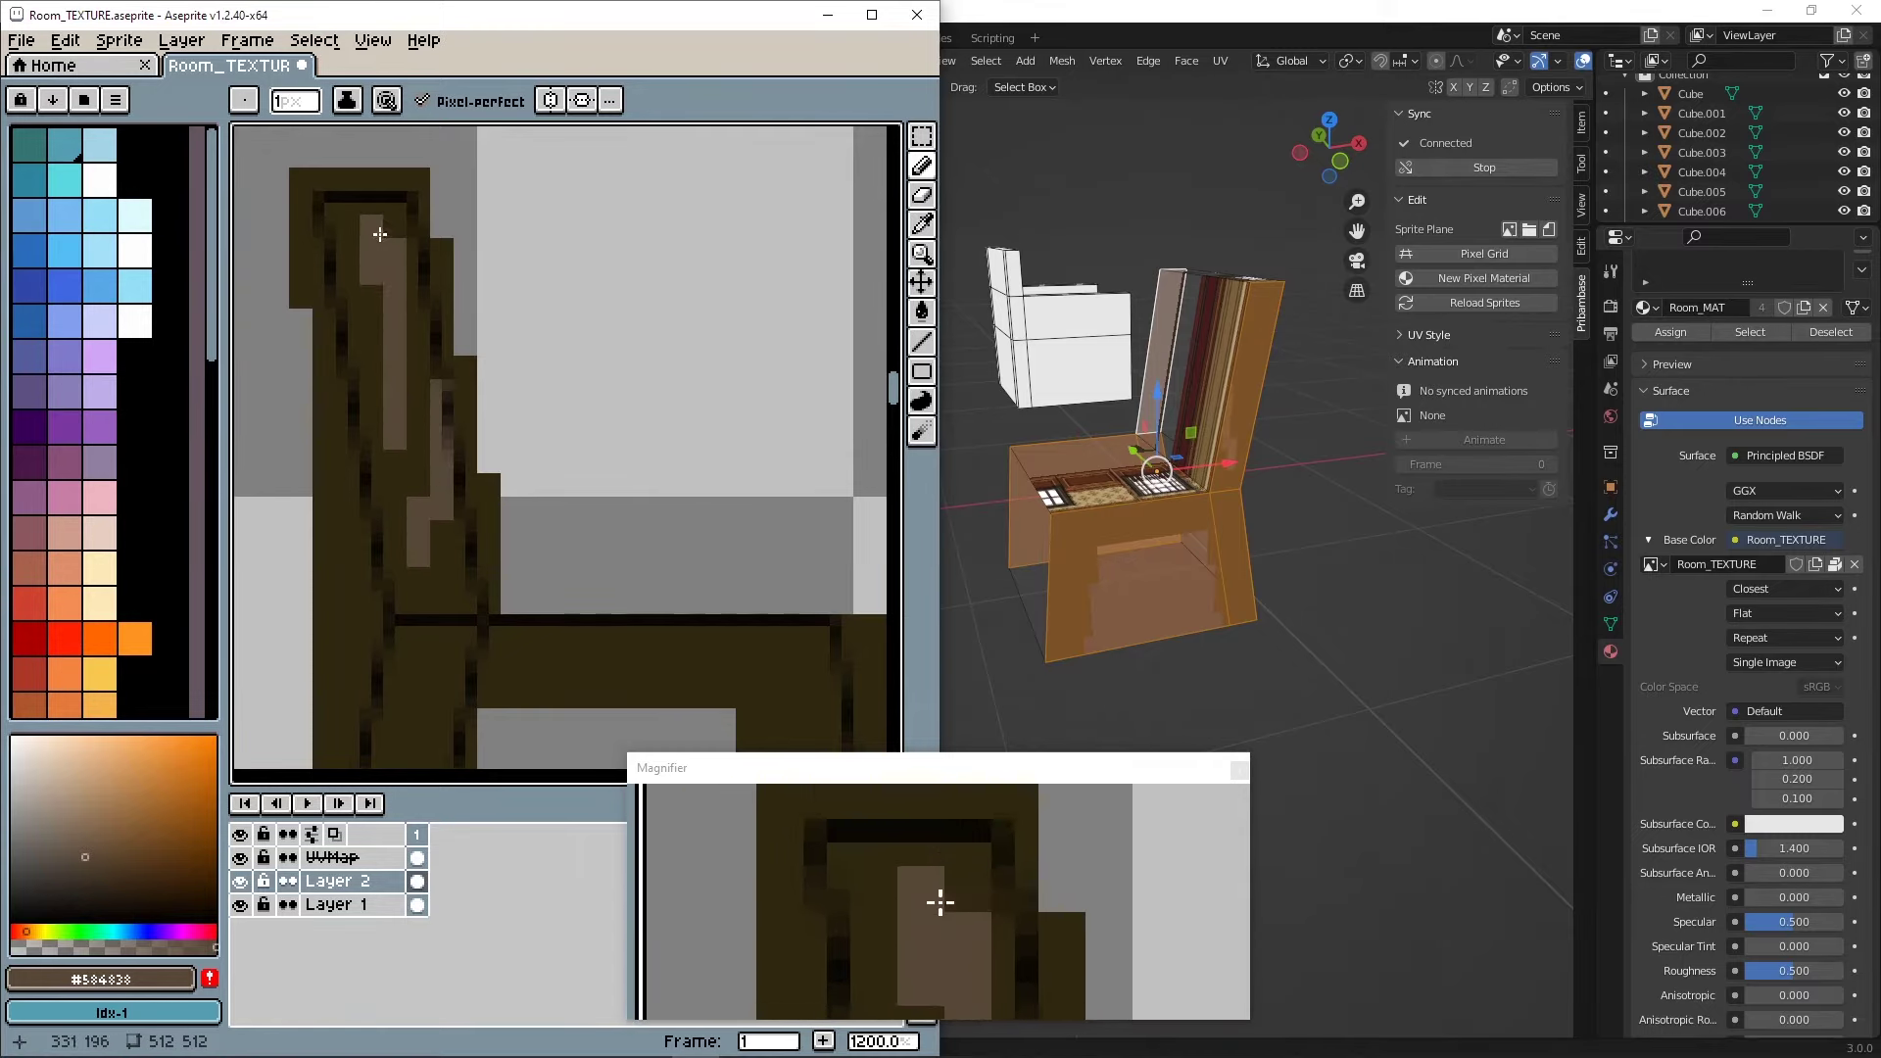
alt+click(397, 349)
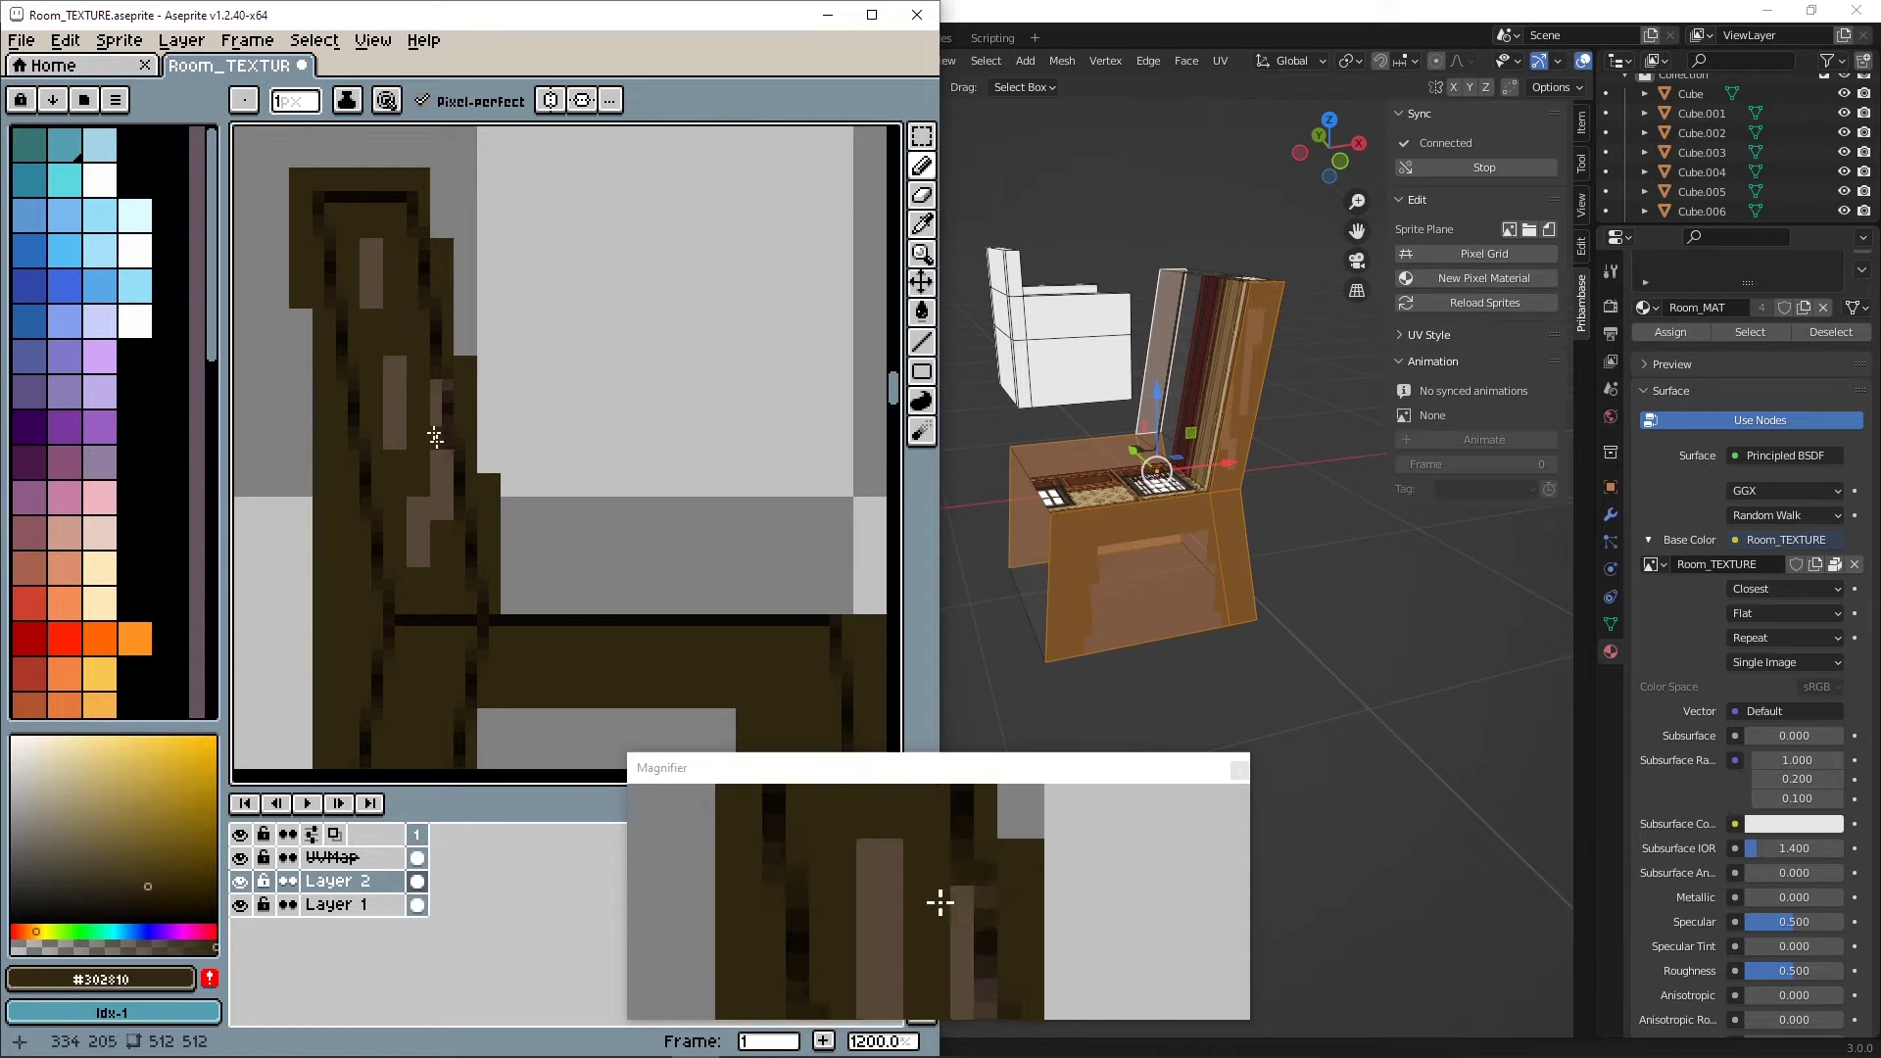
- Add #584838 grain highlights to both legs and trim the highlight on the lower backrest with dark brown #302810
middle_drag(471, 672, 420, 369)
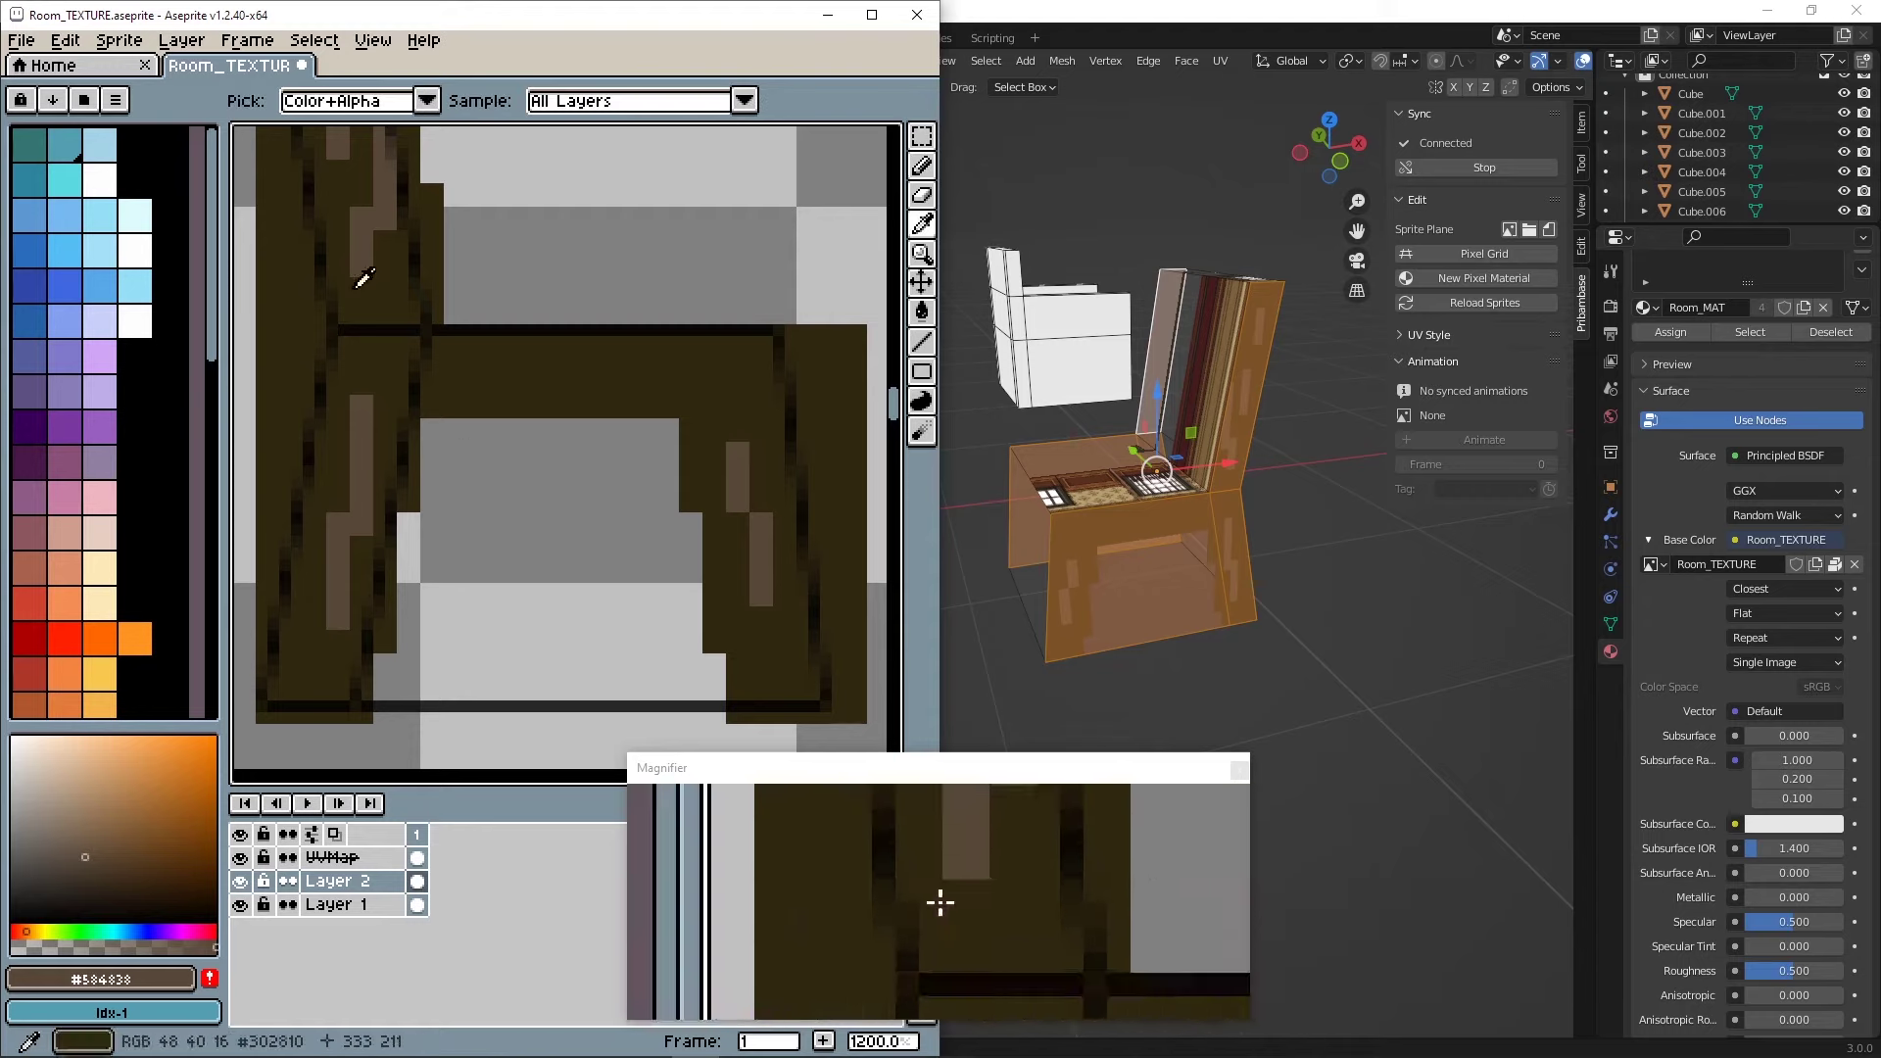
middle_drag(364, 279, 635, 477)
alt+click(588, 554)
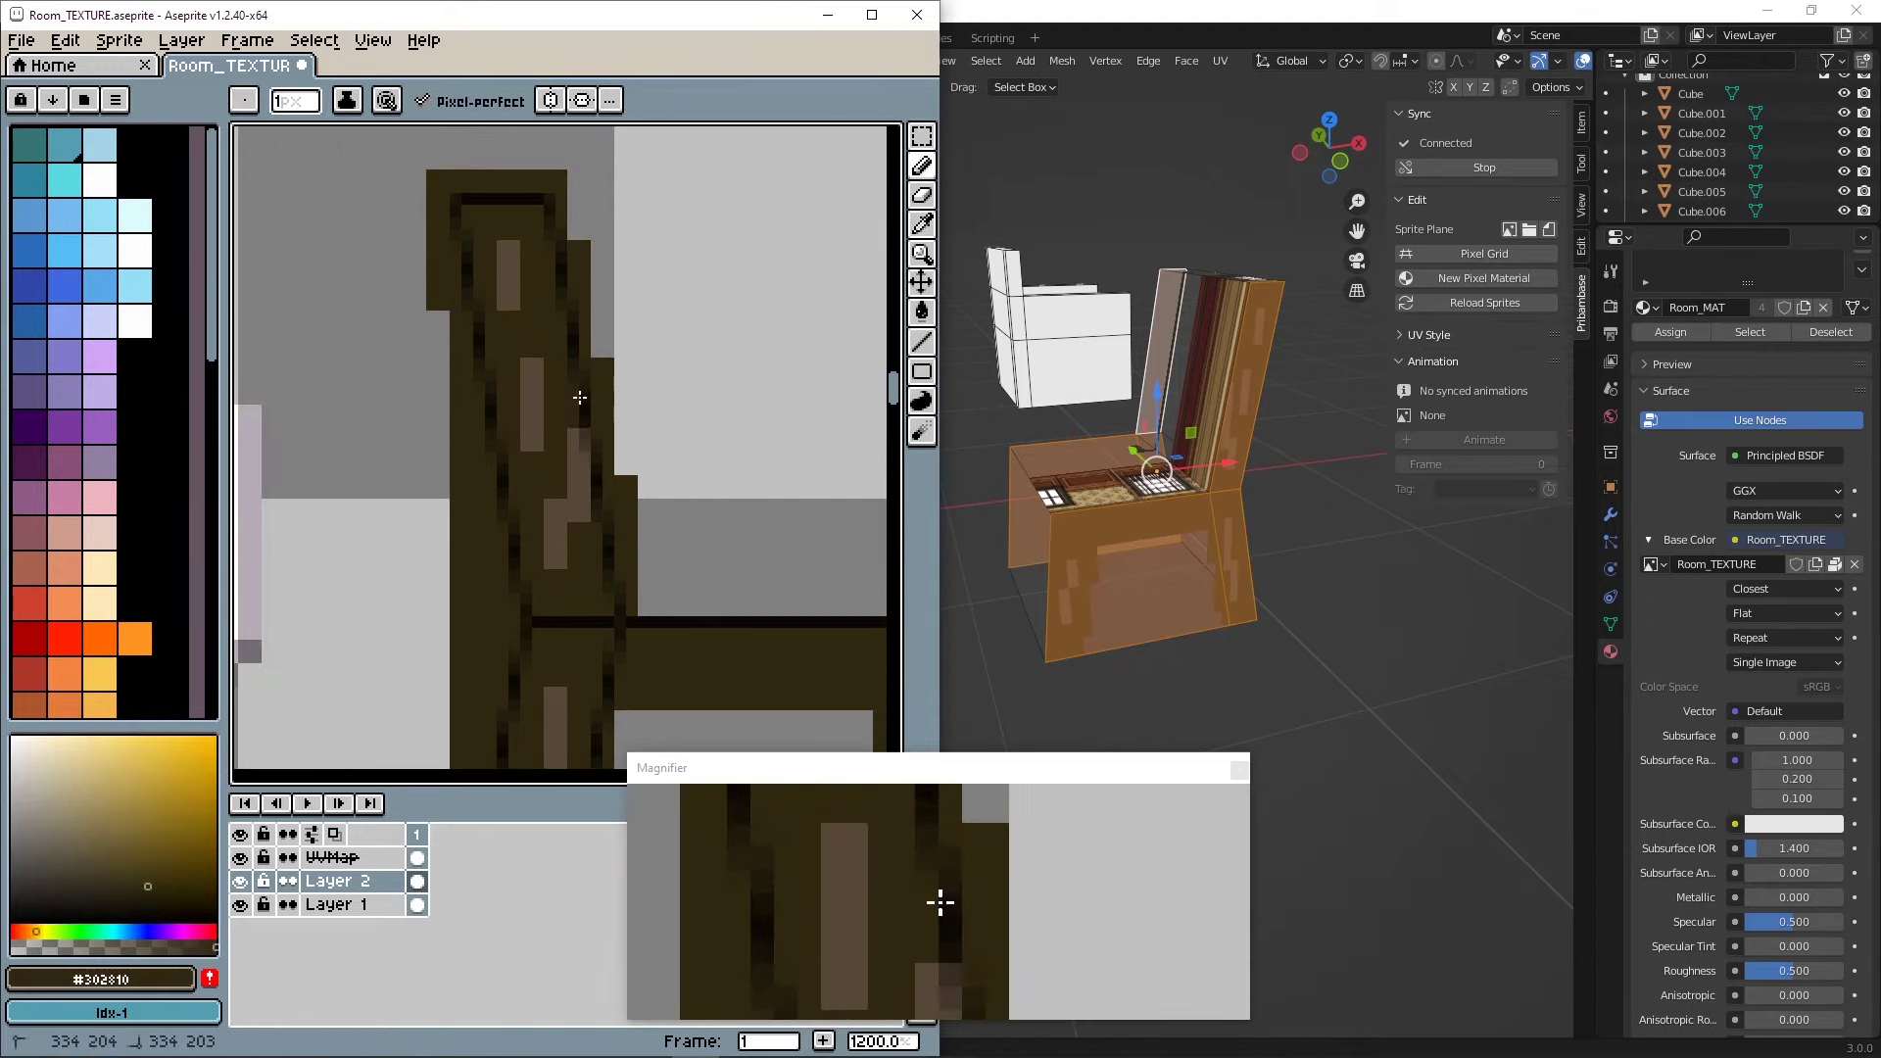
alt+scroll(578, 465, down, 2)
alt+middle_drag(576, 458, 462, 356)
alt+scroll(531, 456, up, 2)
alt+middle_drag(403, 567, 527, 495)
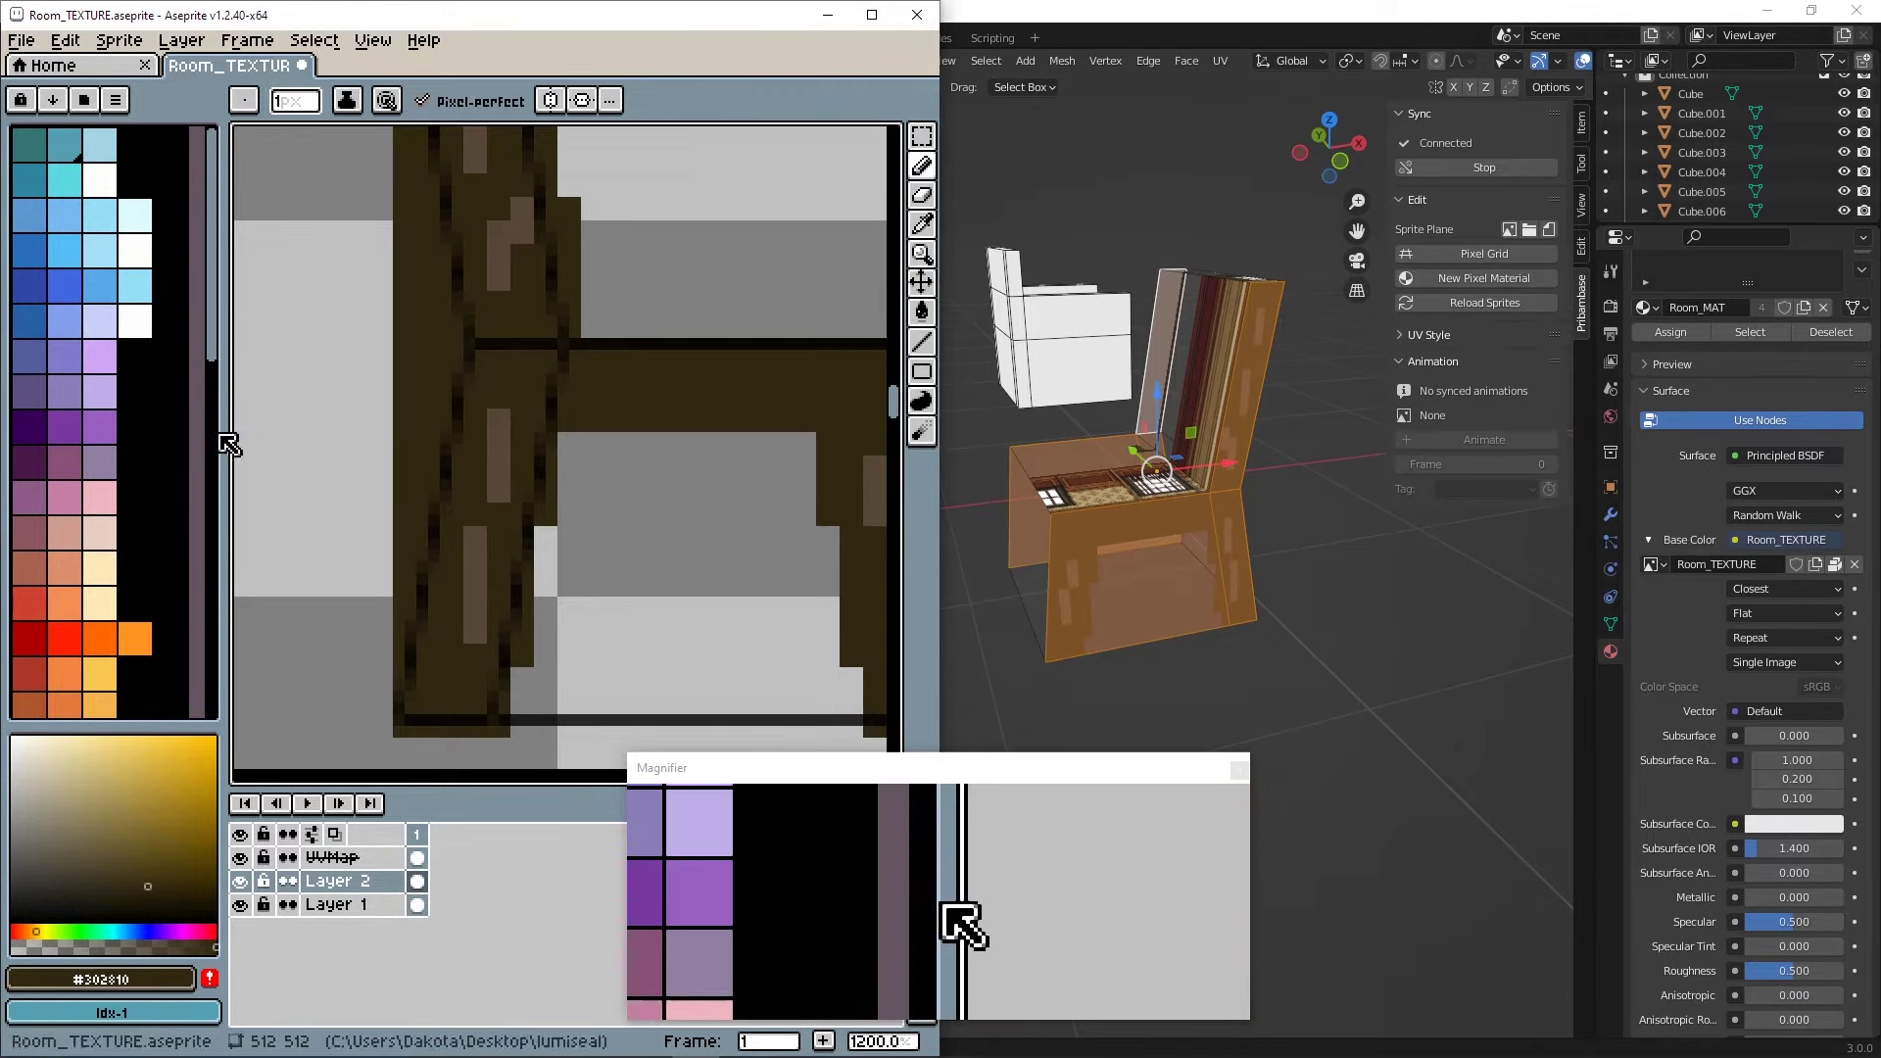
- Draw black lines beneath the seat rail and across the base of the backrest, using palette color Idx-44
click(168, 425)
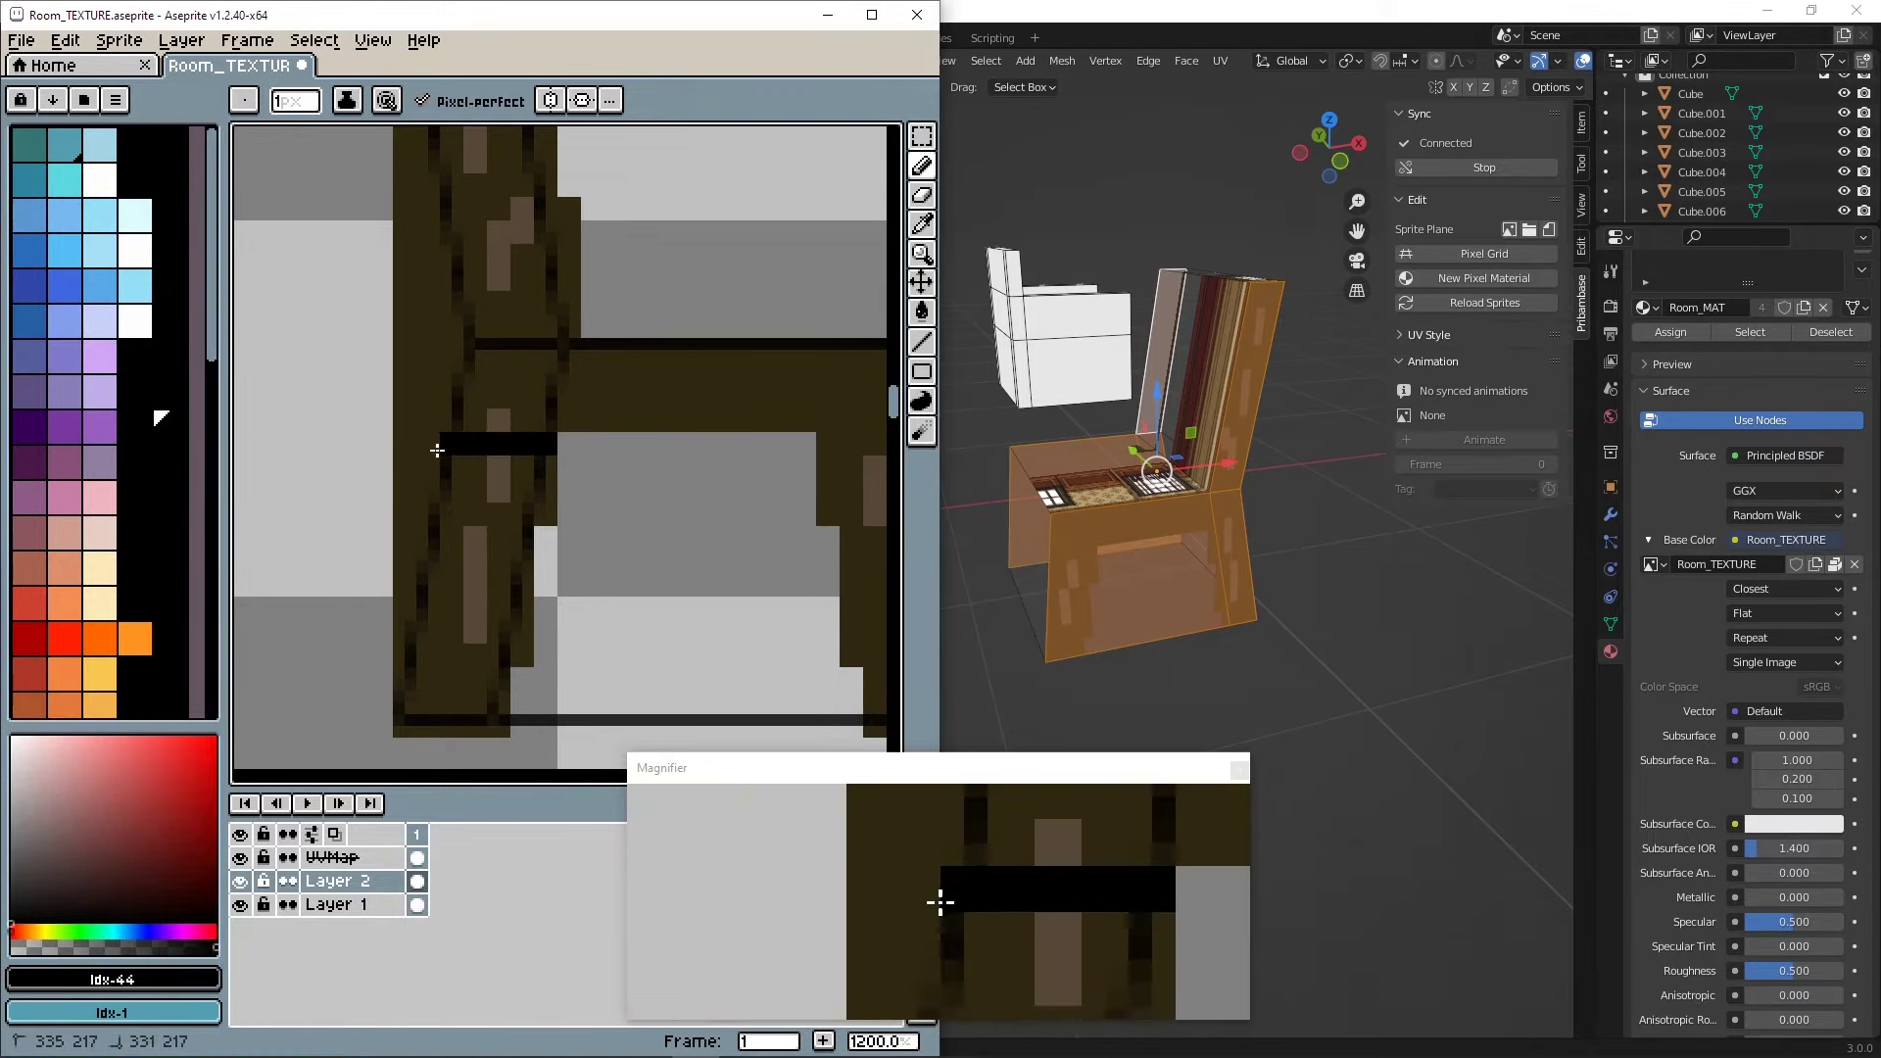
alt+middle_drag(676, 464, 490, 439)
mouse_move(502, 293)
alt+middle_down()
mouse_move(567, 310)
mouse_move(790, 457)
alt+middle_up()
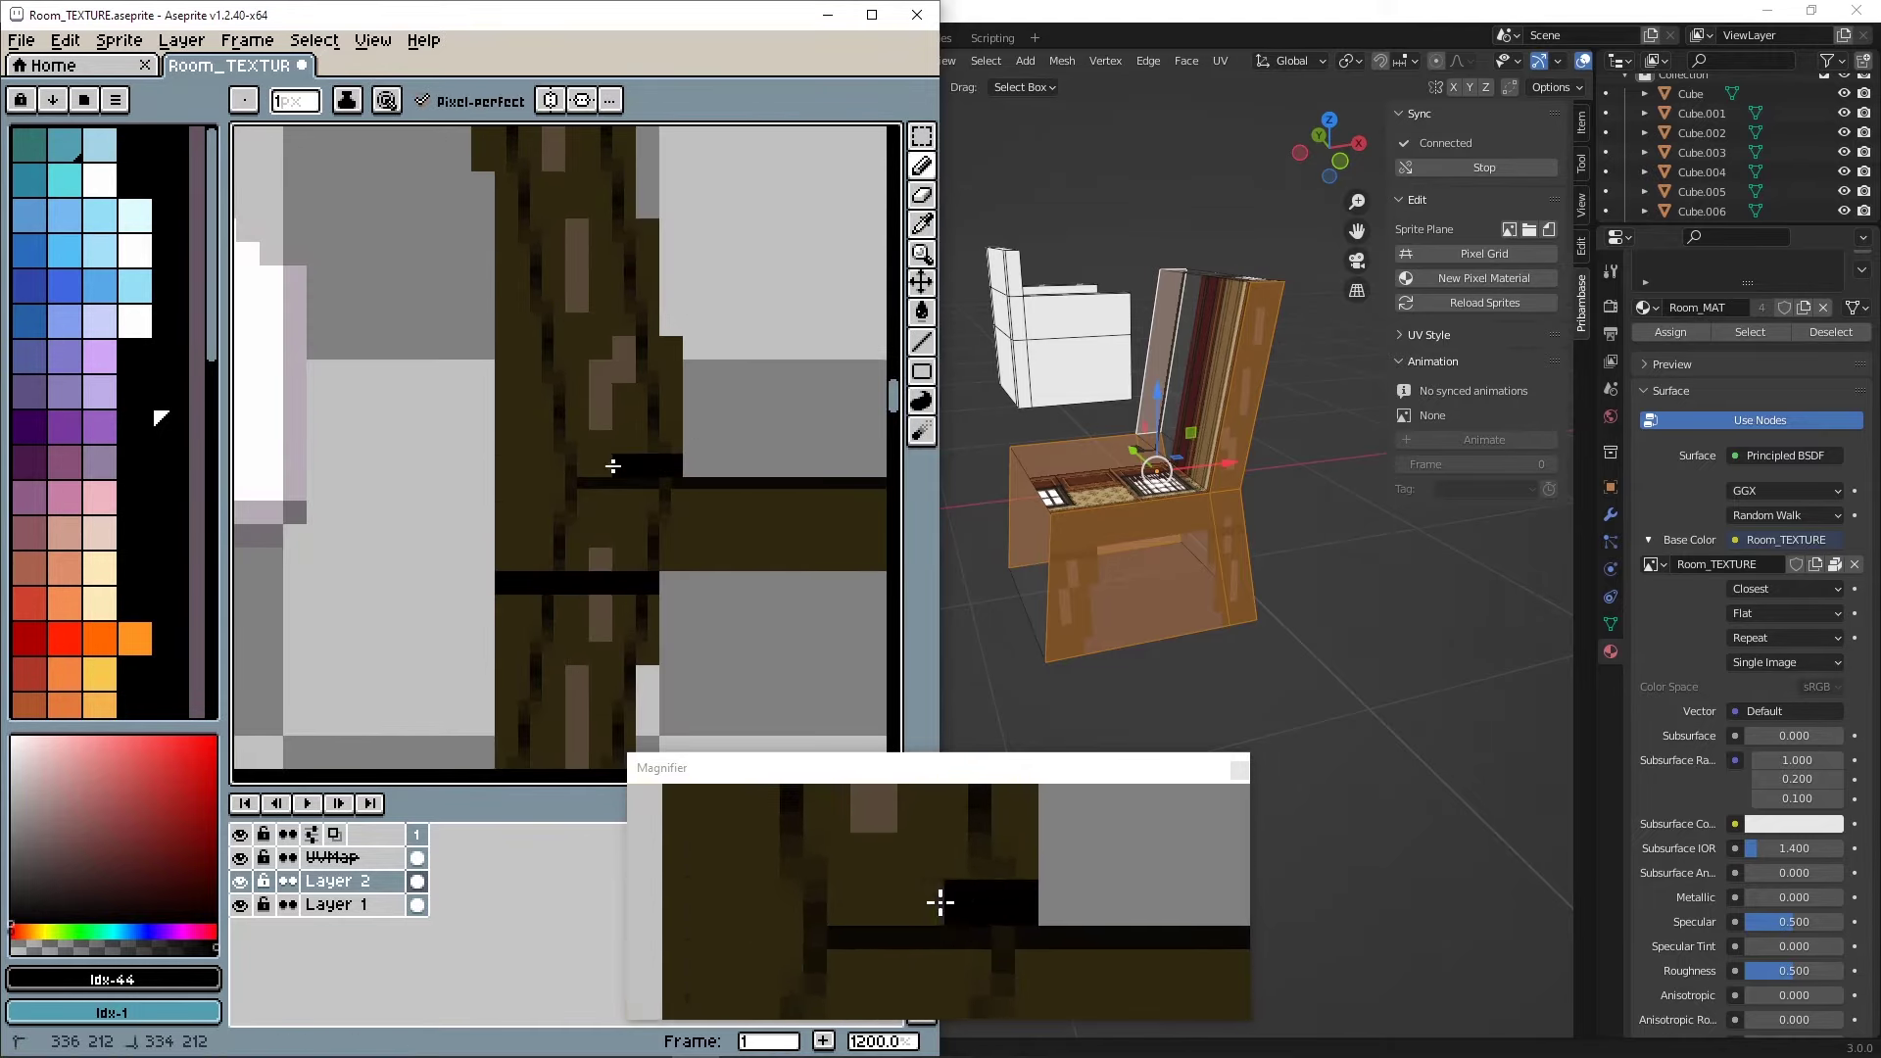
alt+scroll(637, 427, down, 2)
alt+middle_drag(665, 443, 530, 398)
alt+scroll(530, 398, up, 3)
alt+middle_drag(599, 459, 528, 365)
drag(432, 466, 788, 469)
middle_drag(789, 469, 660, 315)
- Outline the rear leg's slanted outer edge in black and undo the last stray stroke
key(i)
alt+scroll(357, 592, down, 1)
alt+middle_drag(358, 592, 882, 530)
drag(596, 588, 643, 302)
mouse_move(643, 205)
mouse_down()
mouse_move(637, 395)
mouse_move(596, 524)
mouse_up()
alt+scroll(649, 322, down, 3)
alt+scroll(689, 231, up, 3)
alt+middle_drag(689, 231, 641, 455)
drag(647, 441, 641, 462)
key(ctrl+z)
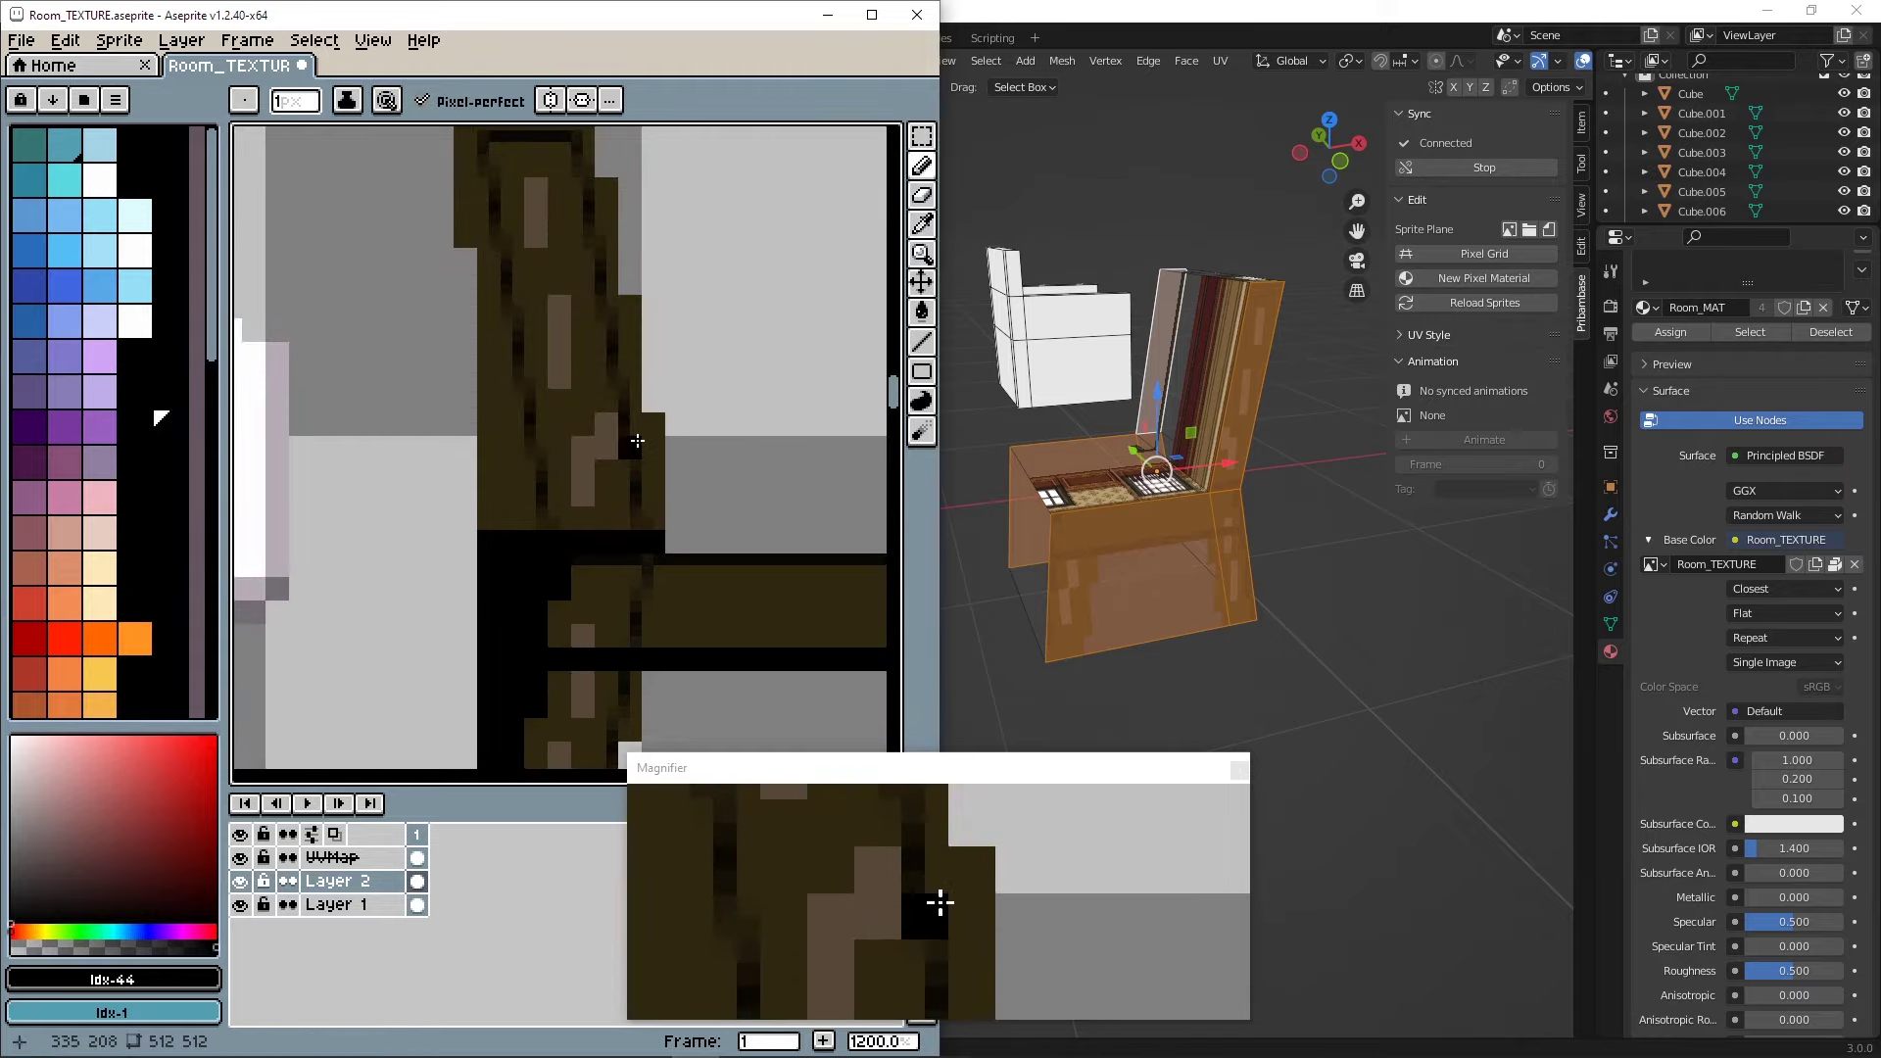
- Outline the stepped inner edges of the rear and front legs in black
alt+middle_drag(627, 713, 568, 417)
drag(567, 412, 567, 434)
drag(546, 549, 545, 575)
click(520, 616)
middle_drag(842, 627, 690, 590)
click(746, 583)
drag(722, 537, 722, 496)
drag(698, 396, 698, 372)
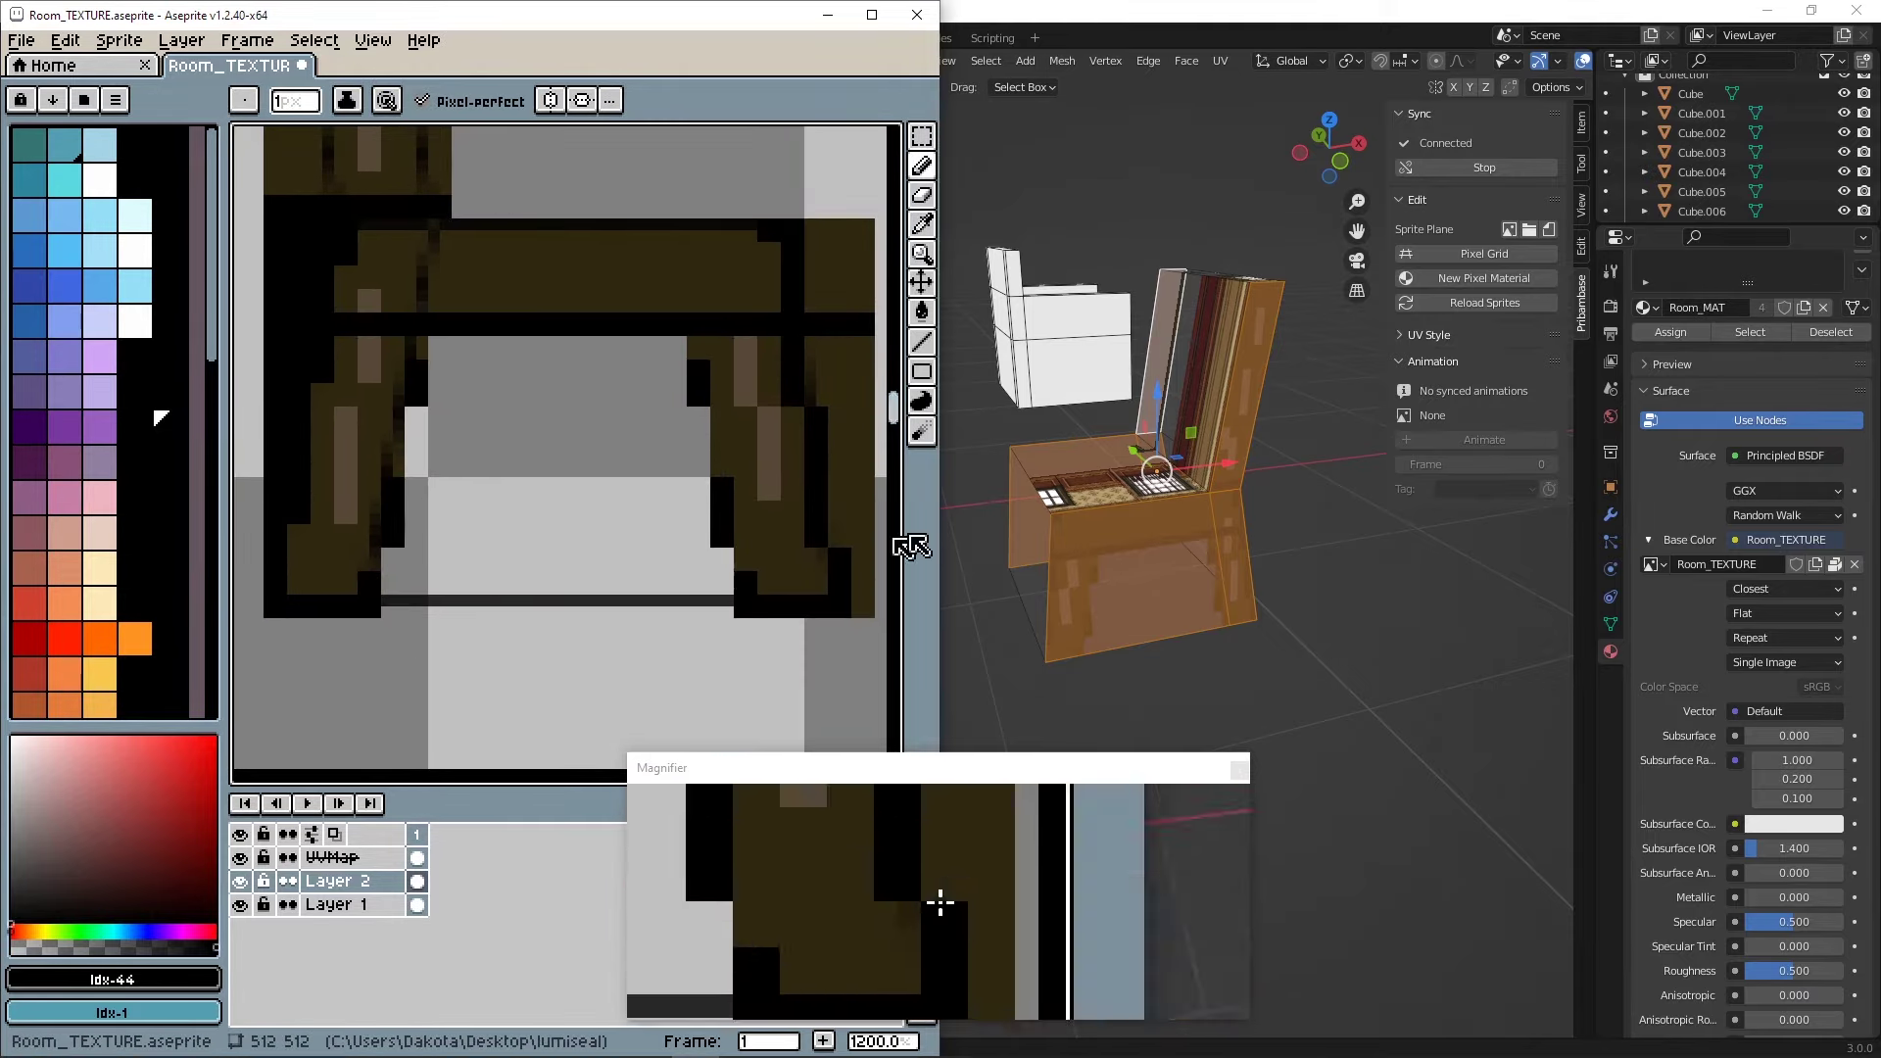
- Add two short #584838 grain highlights along the seat rail
mouse_move(452, 237)
middle_down()
mouse_move(567, 508)
mouse_move(510, 392)
middle_up()
alt+click(429, 456)
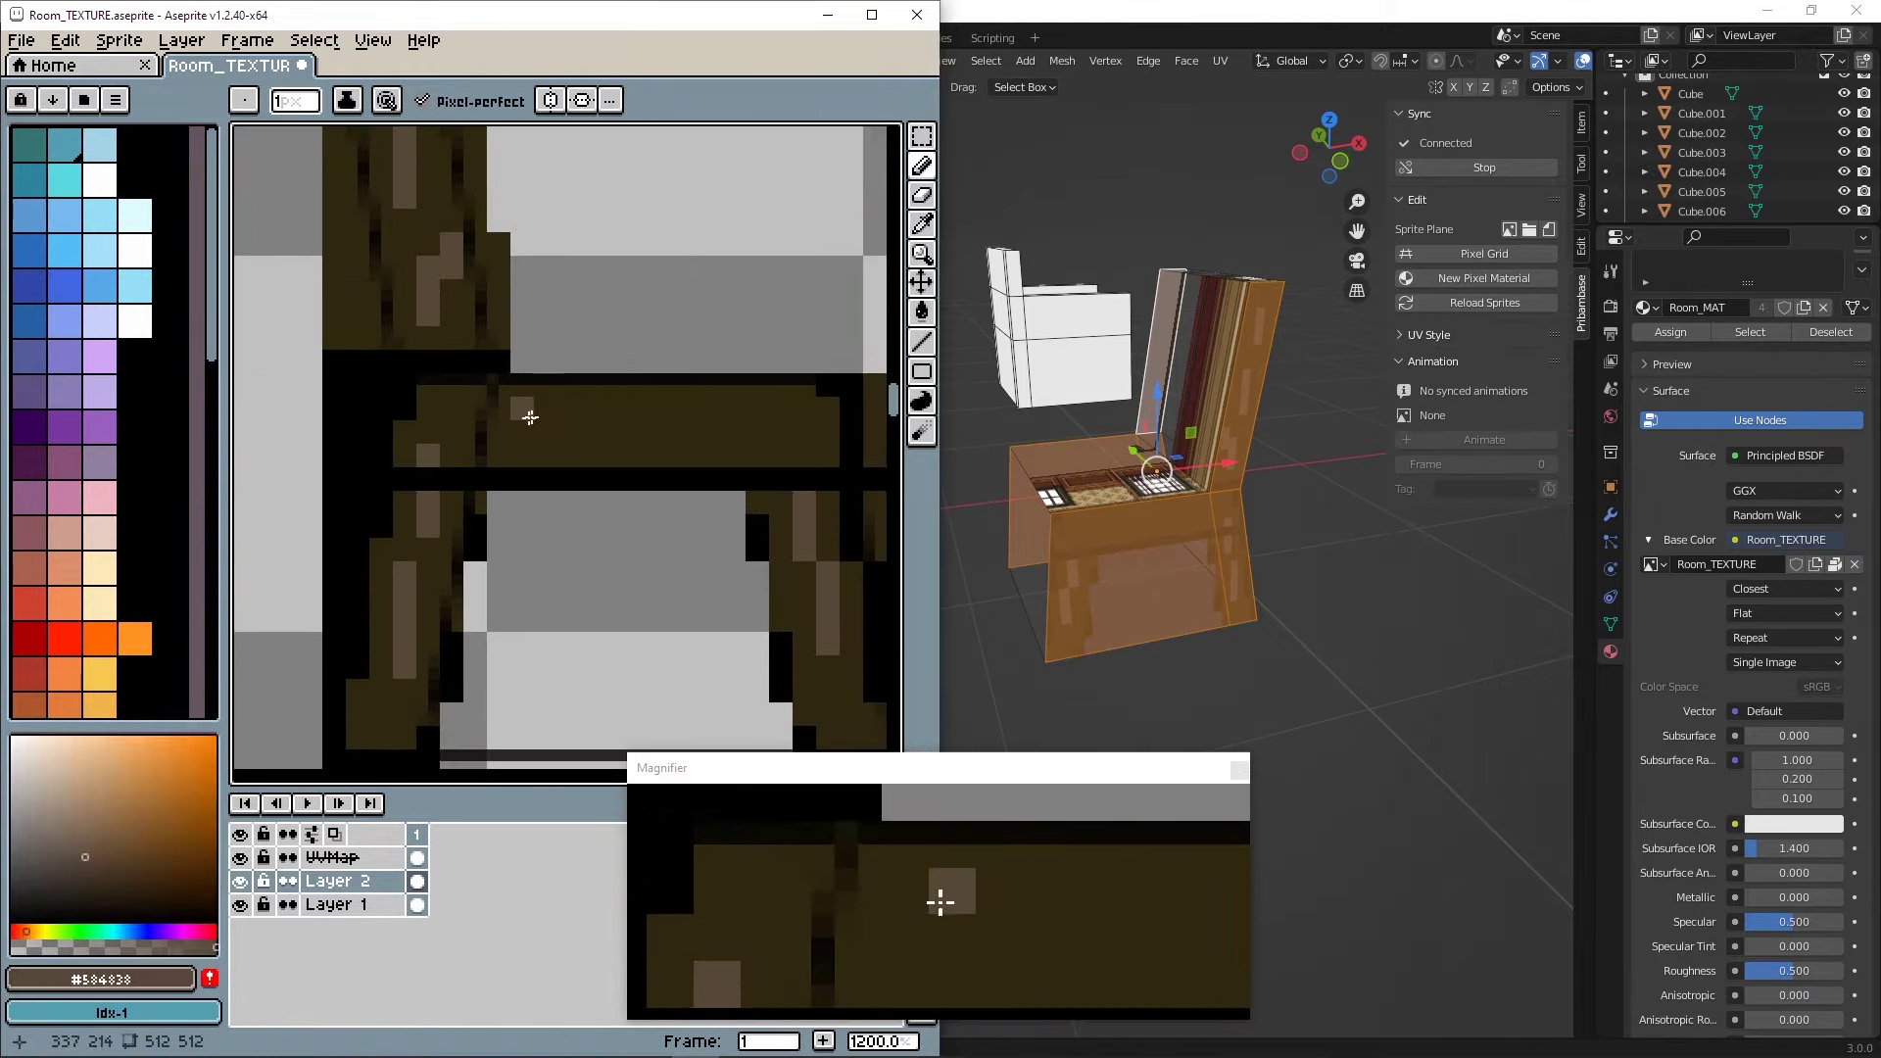
drag(524, 409, 569, 409)
drag(640, 432, 687, 432)
- Switch to Blender and examine the painted chair side on the model with the faces deselected
drag(1232, 463, 1286, 450)
click(1331, 553)
key(a)
click(1335, 426)
key(ctrl+z)
key(ctrl+z)
key(ctrl+z)
key(ctrl+z)
key(ctrl+z)
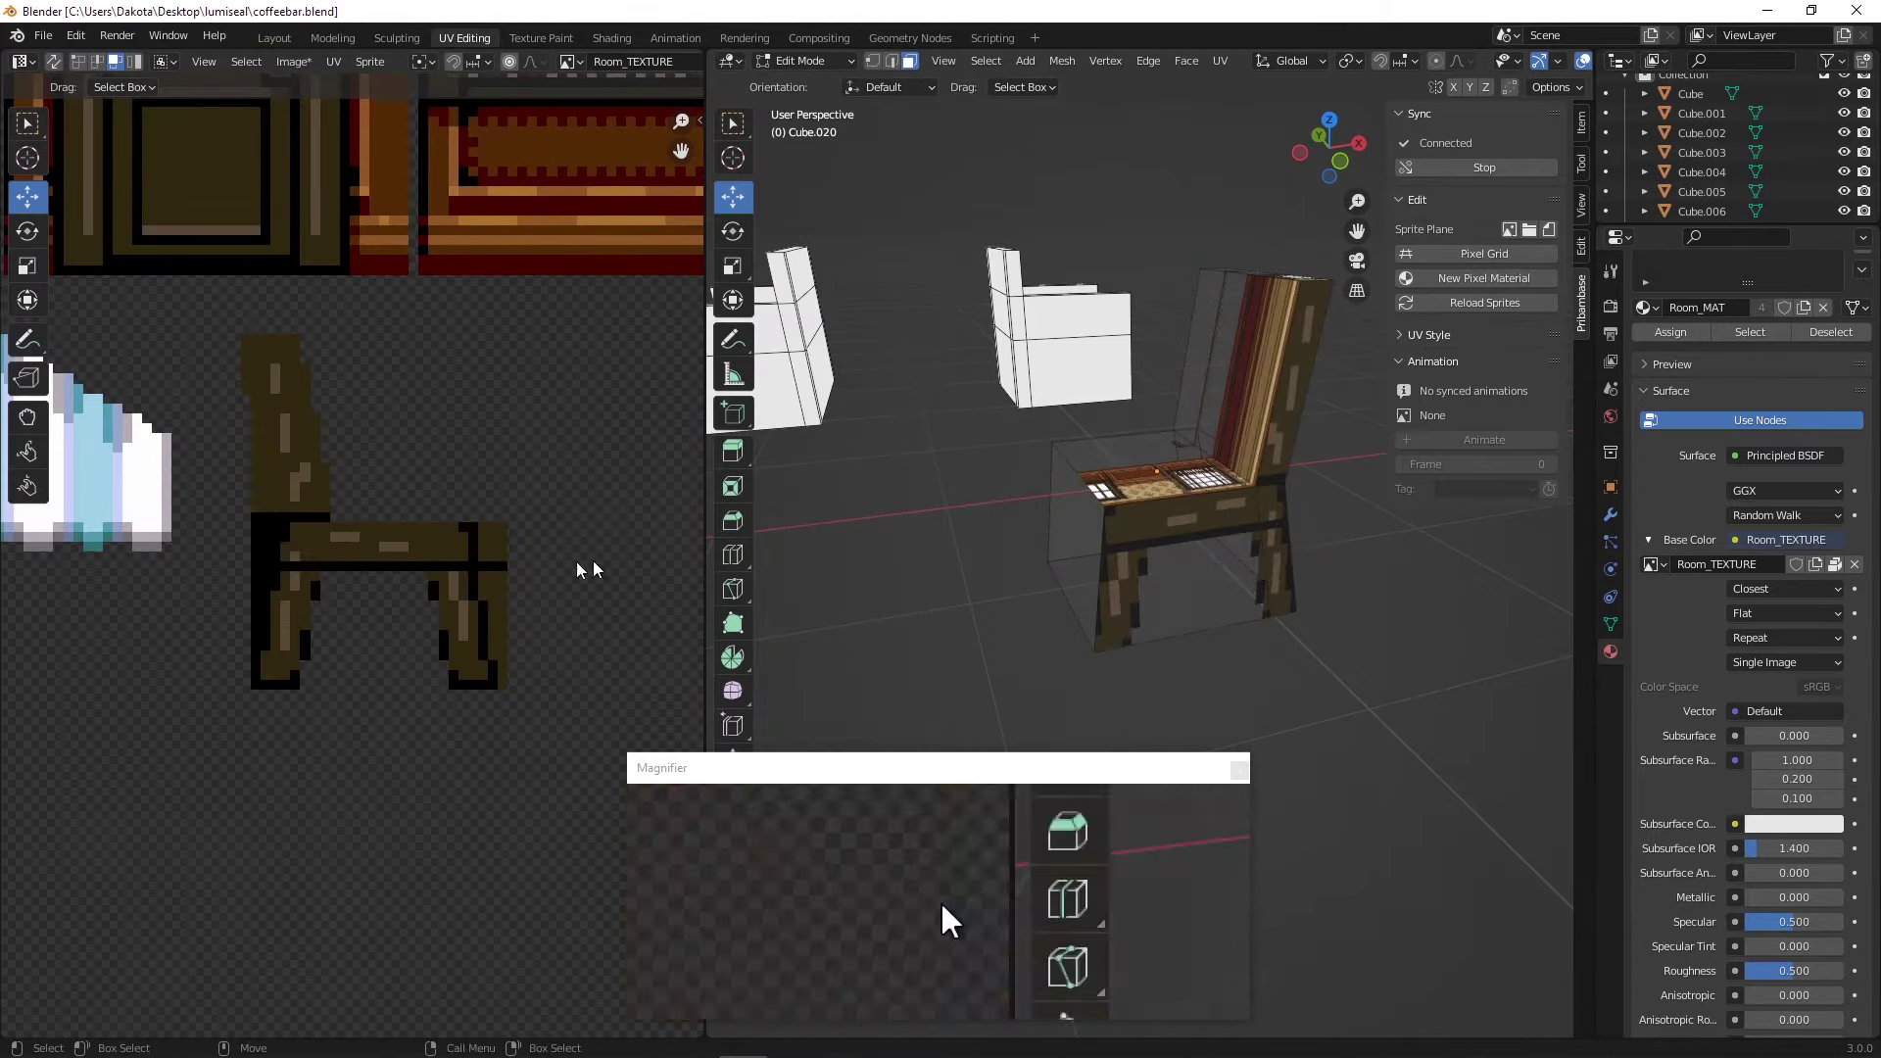
drag(369, 601, 586, 482)
click(695, 1039)
click(1068, 8)
click(585, 614)
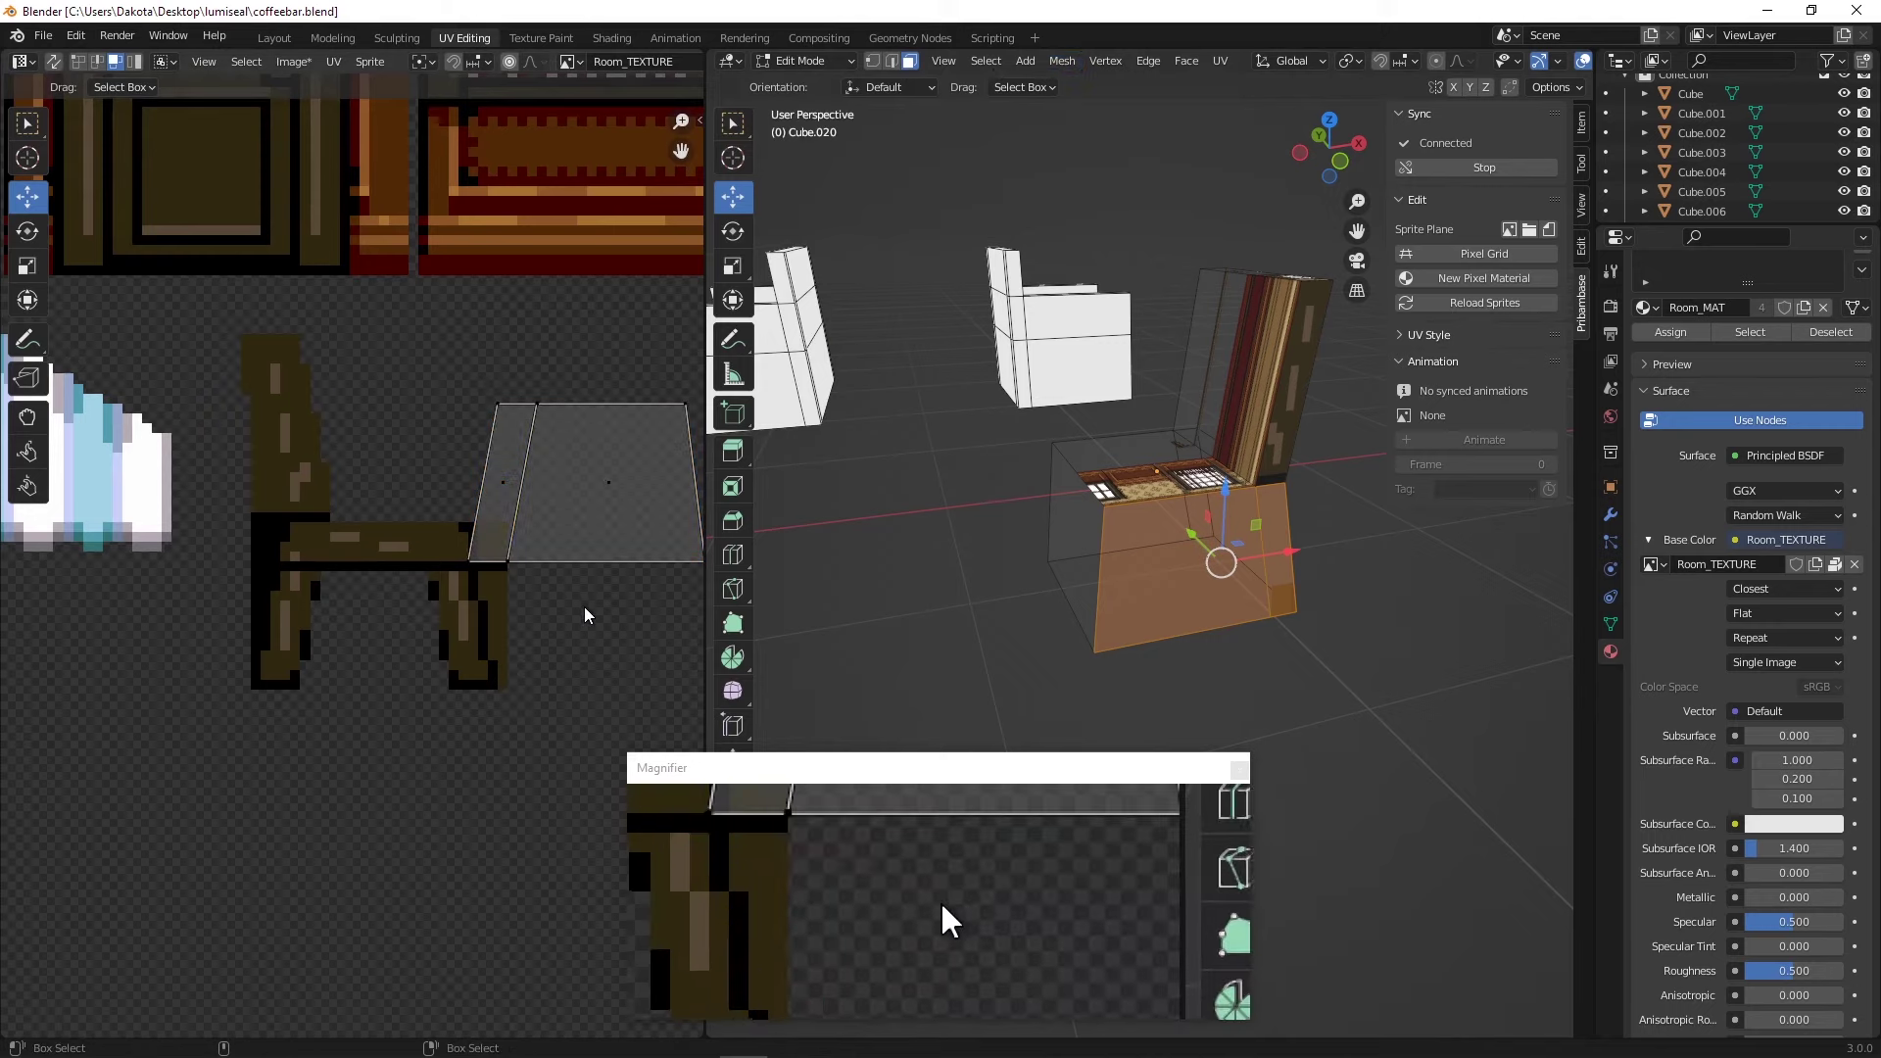
key(ctrl+z)
key(ctrl+z)
key(ctrl+z)
key(ctrl+z)
click(695, 1040)
- Select the rear leg and backrest side faces, and paint a black outline down the backrest's rear edge in Aseprite
click(1273, 551)
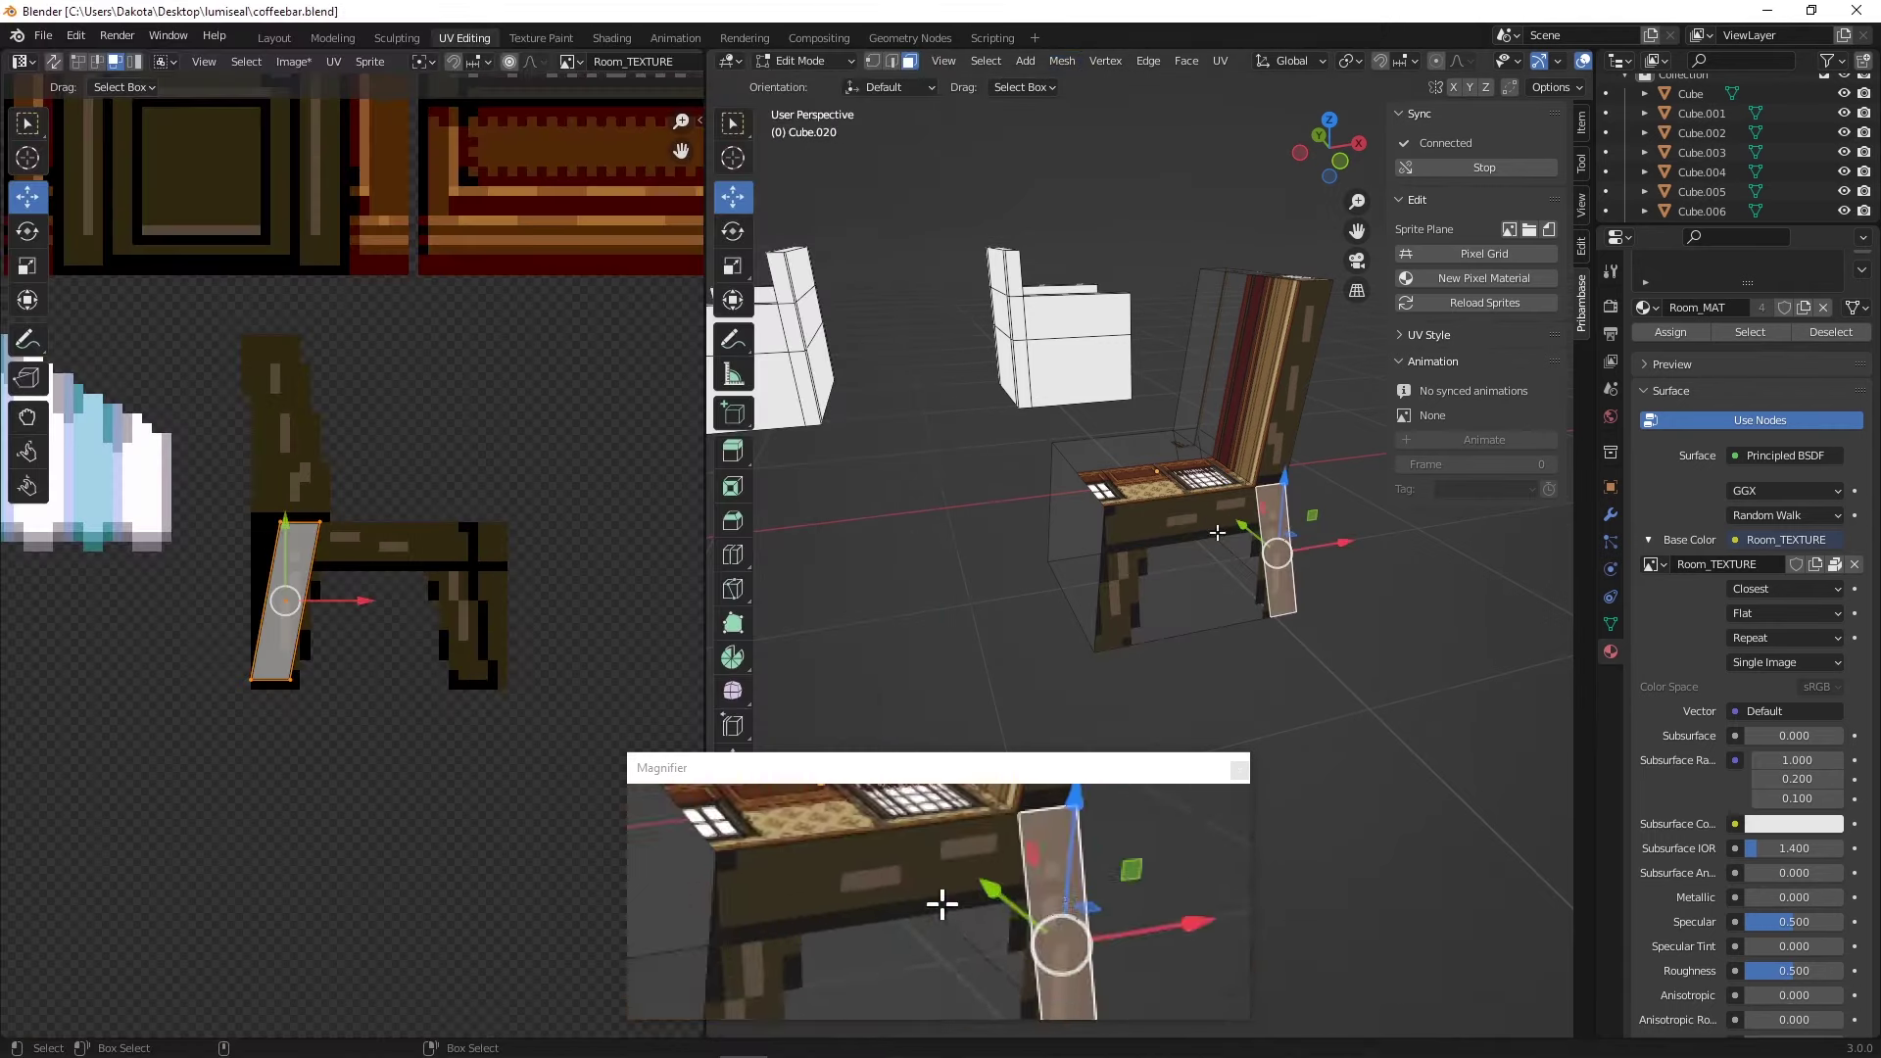
shift+click(1297, 392)
scroll(258, 461, down, 1)
click(692, 1046)
scroll(441, 470, up, 1)
middle_drag(441, 470, 450, 647)
alt+click(450, 659)
mouse_move(459, 245)
middle_down()
mouse_move(461, 365)
mouse_move(456, 303)
middle_up()
drag(451, 196, 519, 597)
middle_drag(441, 177, 406, 397)
drag(387, 378, 411, 745)
scroll(421, 706, down, 1)
mouse_move(422, 705)
middle_down()
mouse_move(421, 422)
mouse_move(414, 494)
middle_up()
scroll(404, 706, up, 1)
scroll(416, 491, down, 1)
middle_drag(641, 260, 540, 464)
- In Blender, select the wide backrest face and the leg-frame face below it, and project their UVs from the right orthographic view
key(alt+Tab)
click(1361, 625)
alt+drag(1361, 625, 1235, 558)
click(1115, 538)
shift+click(1137, 411)
alt+drag(1136, 412, 906, 554)
click(1342, 150)
click(1304, 151)
click(1303, 151)
click(1221, 65)
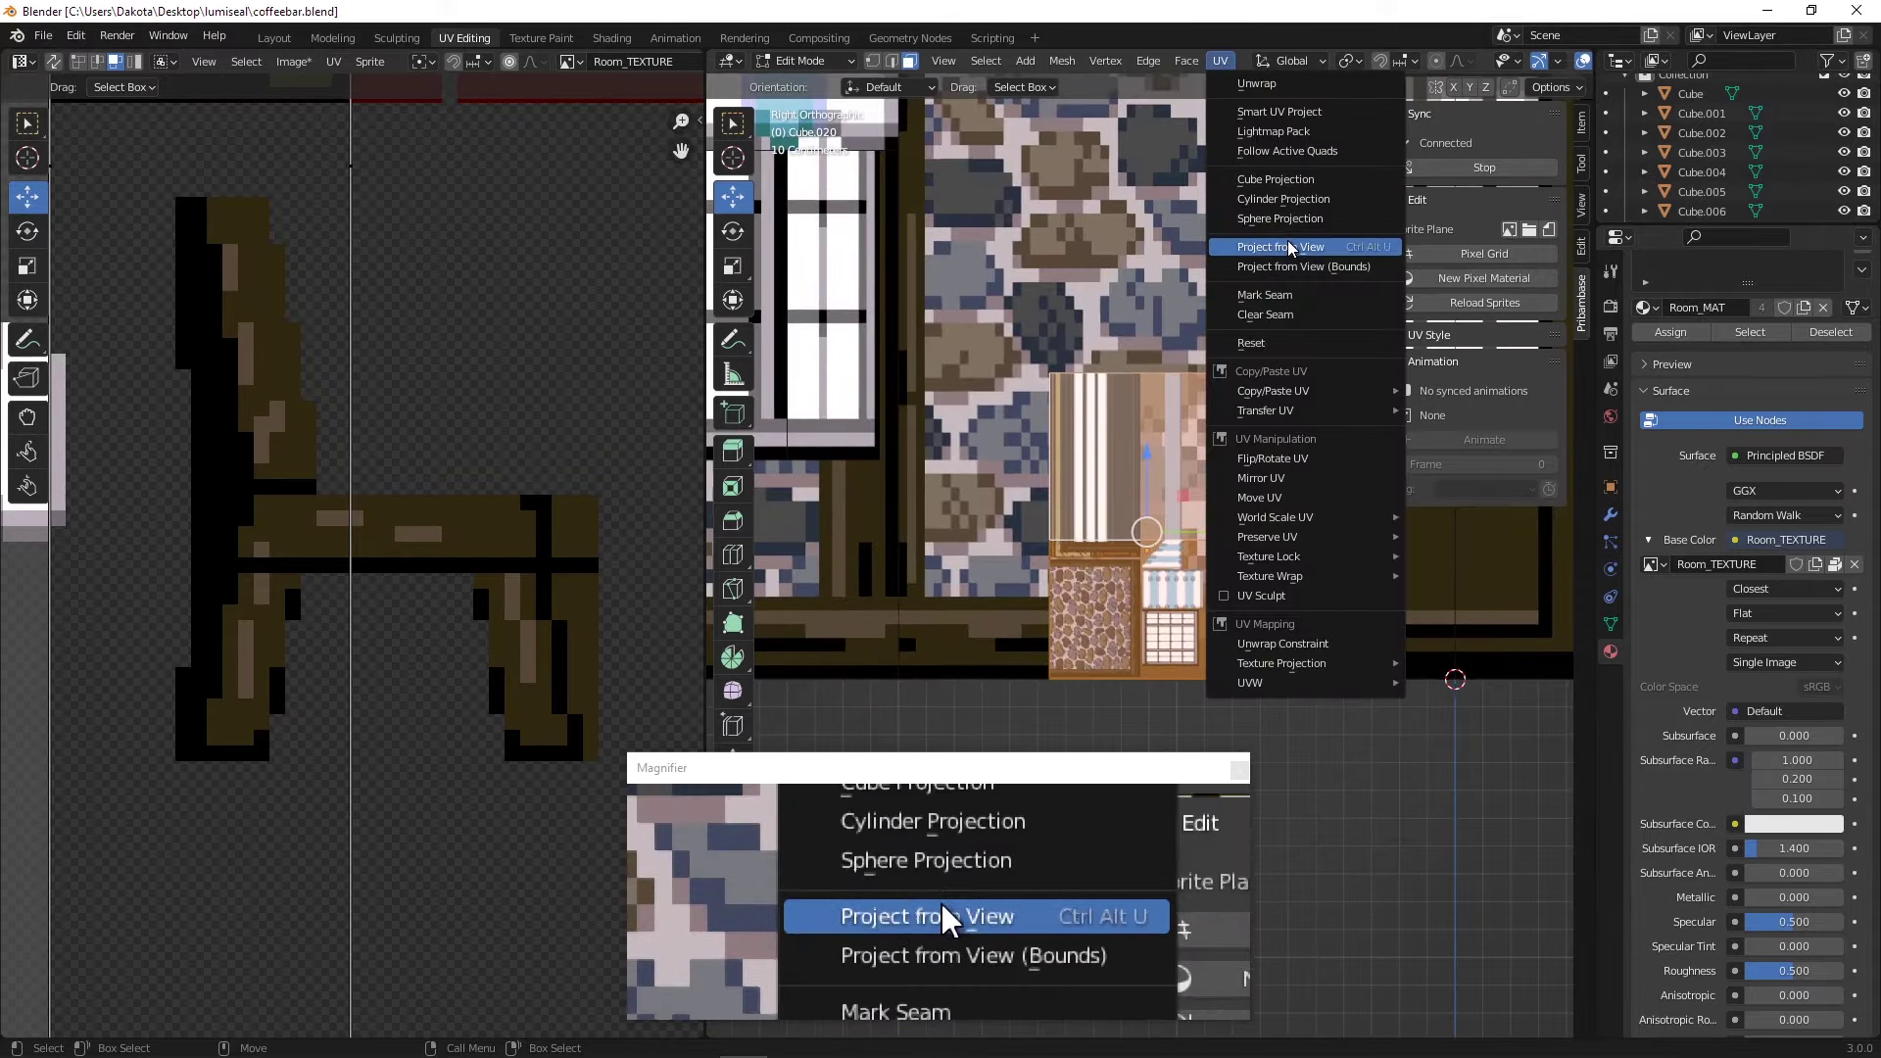
click(1294, 245)
- Add the adjoining backrest and leg side faces to the selection and move the newly projected UVs toward the painted side panel
scroll(999, 505, down, 3)
alt+drag(999, 504, 760, 573)
scroll(398, 488, down, 5)
scroll(397, 488, down, 3)
scroll(1065, 627, up, 3)
shift+click(1065, 636)
shift+click(1054, 468)
scroll(529, 627, down, 1)
drag(446, 814, 155, 408)
drag(319, 621, 363, 696)
- Scale the projected UVs to fit beside the painted side panel and switch to Aseprite
click(27, 300)
drag(256, 850, 527, 547)
scroll(583, 564, up, 4)
click(30, 199)
middle_drag(1038, 612, 897, 588)
click(697, 1041)
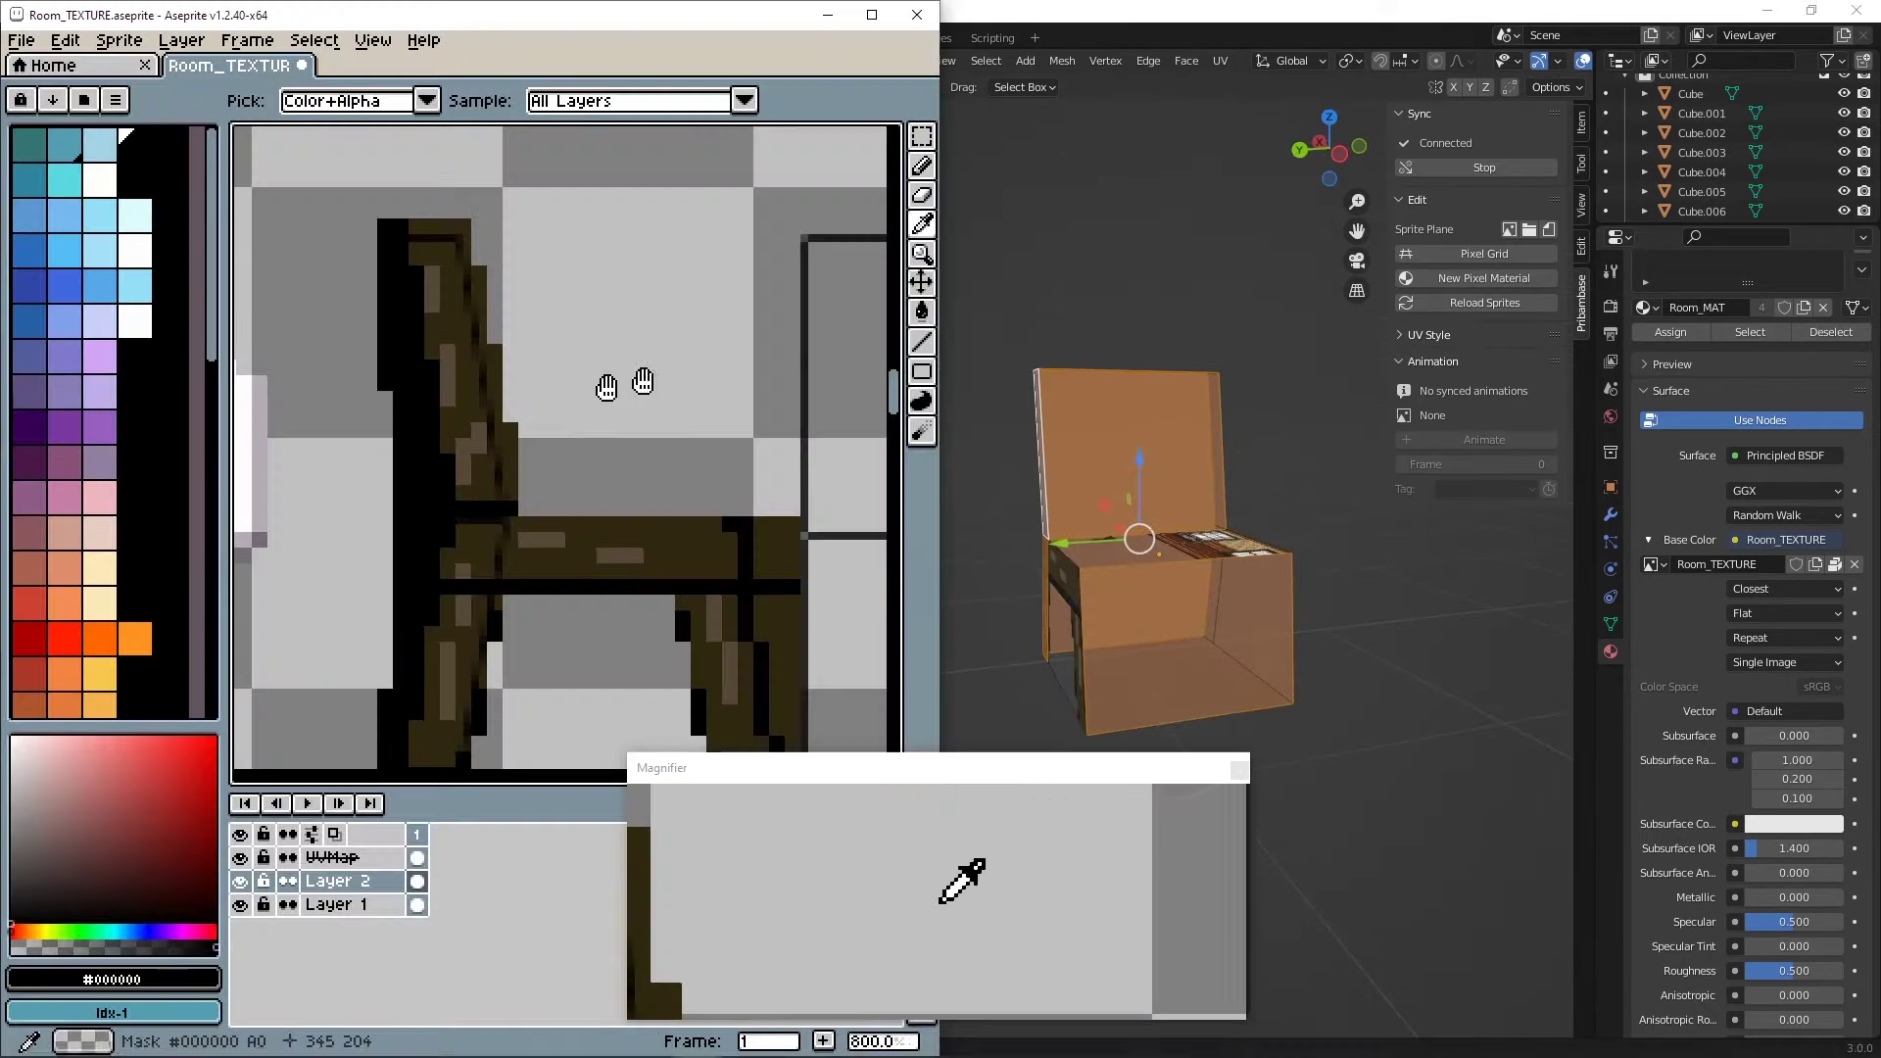
- Paint dark brown on the leg next to the side panel and extend the black line under the rail across the new panel
middle_drag(805, 635, 472, 477)
scroll(477, 528, up, 1)
alt+click(453, 662)
mouse_move(454, 666)
mouse_down()
mouse_move(522, 662)
mouse_move(515, 418)
mouse_move(488, 632)
mouse_up()
alt+click(449, 380)
click(472, 381)
middle_drag(764, 382, 588, 417)
shift+click(836, 412)
- Paint the new panel's far leg as a straight dark brown post
alt+click(331, 548)
click(788, 667)
shift+click(780, 456)
mouse_move(780, 456)
mouse_down()
mouse_move(764, 680)
mouse_move(765, 459)
mouse_up()
mouse_move(364, 461)
middle_down()
mouse_move(537, 411)
mouse_move(611, 429)
middle_up()
- Underline the feet of both legs with a 1 px black line
alt+click(472, 532)
key(minus)
key(minus)
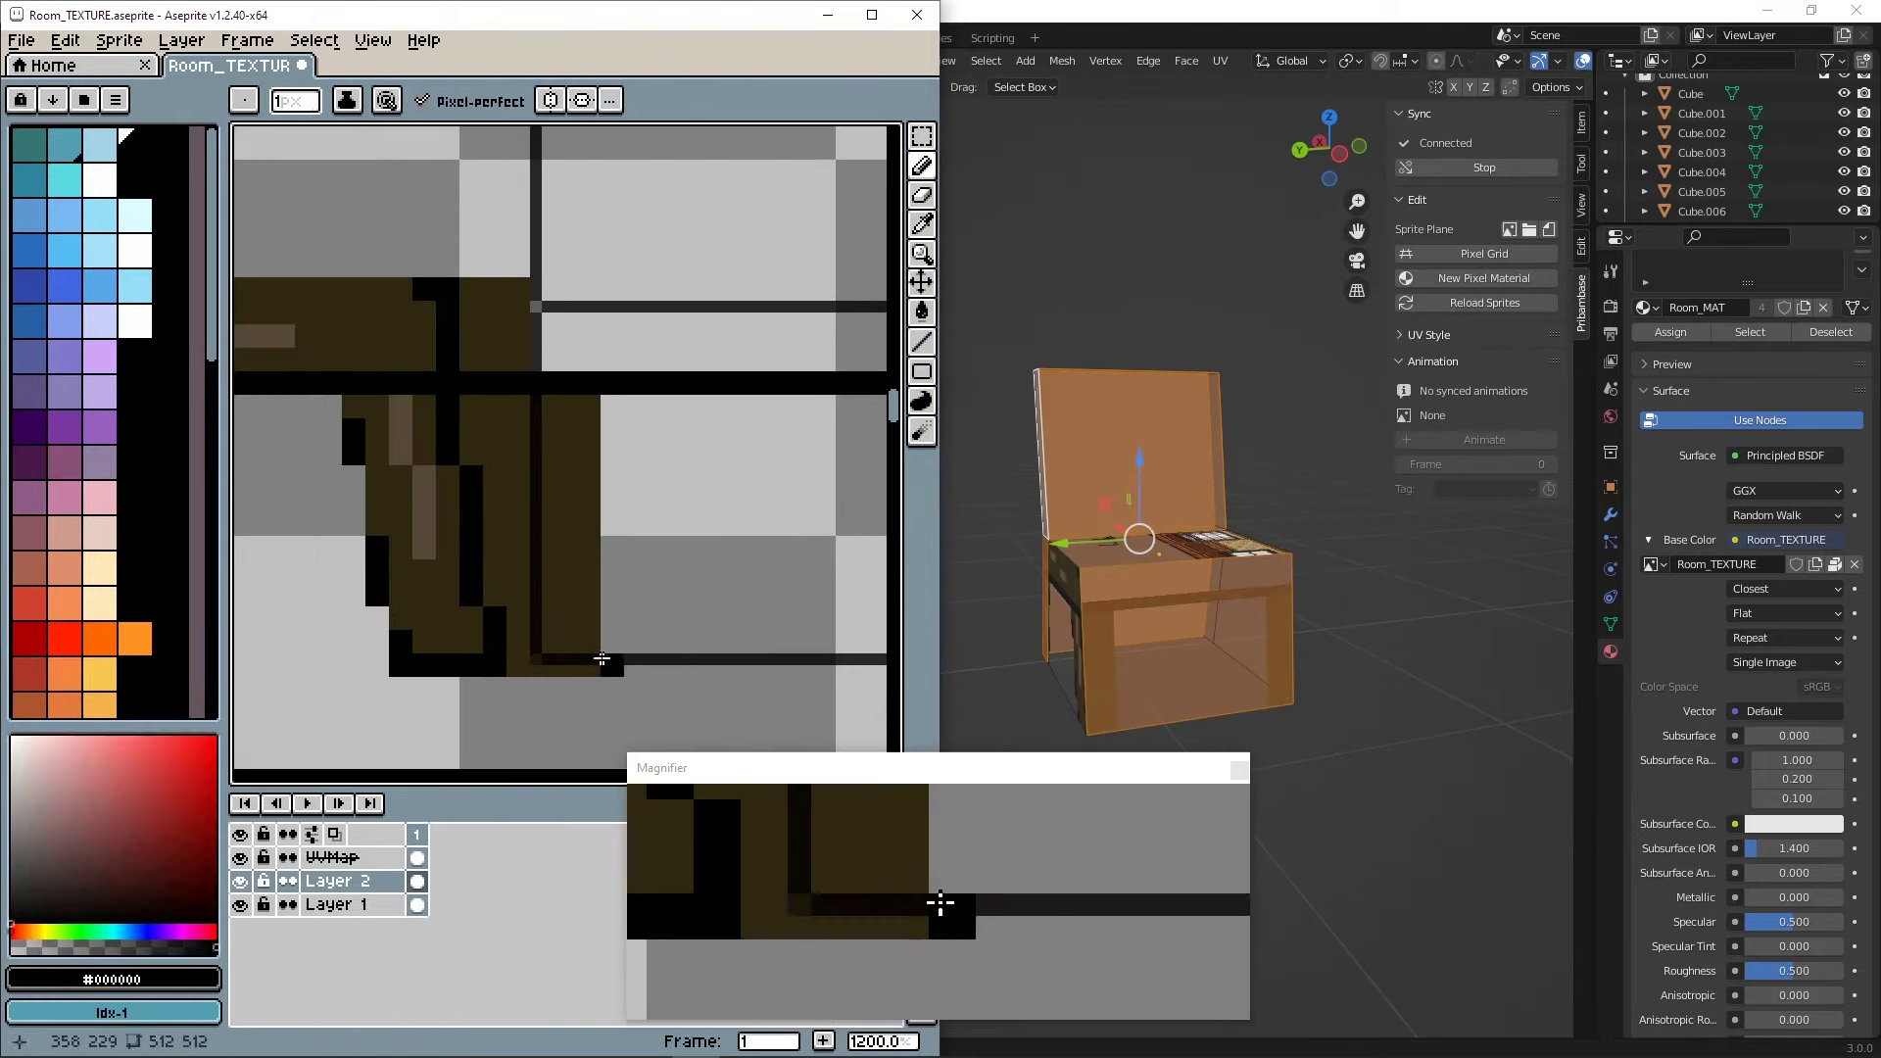
drag(593, 662, 517, 664)
middle_drag(833, 588, 478, 542)
drag(731, 617, 633, 619)
- Paint the seat rail between the new panel's two legs in dark brown
middle_drag(456, 435, 810, 571)
alt+click(578, 520)
click(569, 425)
shift+click(739, 441)
scroll(736, 438, down, 3)
scroll(737, 438, up, 3)
mouse_move(493, 336)
middle_down()
mouse_move(562, 516)
mouse_move(496, 474)
middle_up()
- Paint both vertical backrest posts in dark brown, covering slightly past the UV outline's top and outer edges
click(415, 285)
shift+click(415, 545)
click(718, 550)
shift+click(743, 559)
mouse_move(718, 285)
shift+mouse_down()
mouse_move(746, 285)
mouse_move(716, 253)
shift+mouse_up()
drag(412, 259, 399, 555)
middle_drag(399, 555, 430, 537)
- Draw 1 px black lines down the inner edges of both backrest posts
alt+click(446, 596)
key(minus)
key(minus)
drag(463, 533, 468, 259)
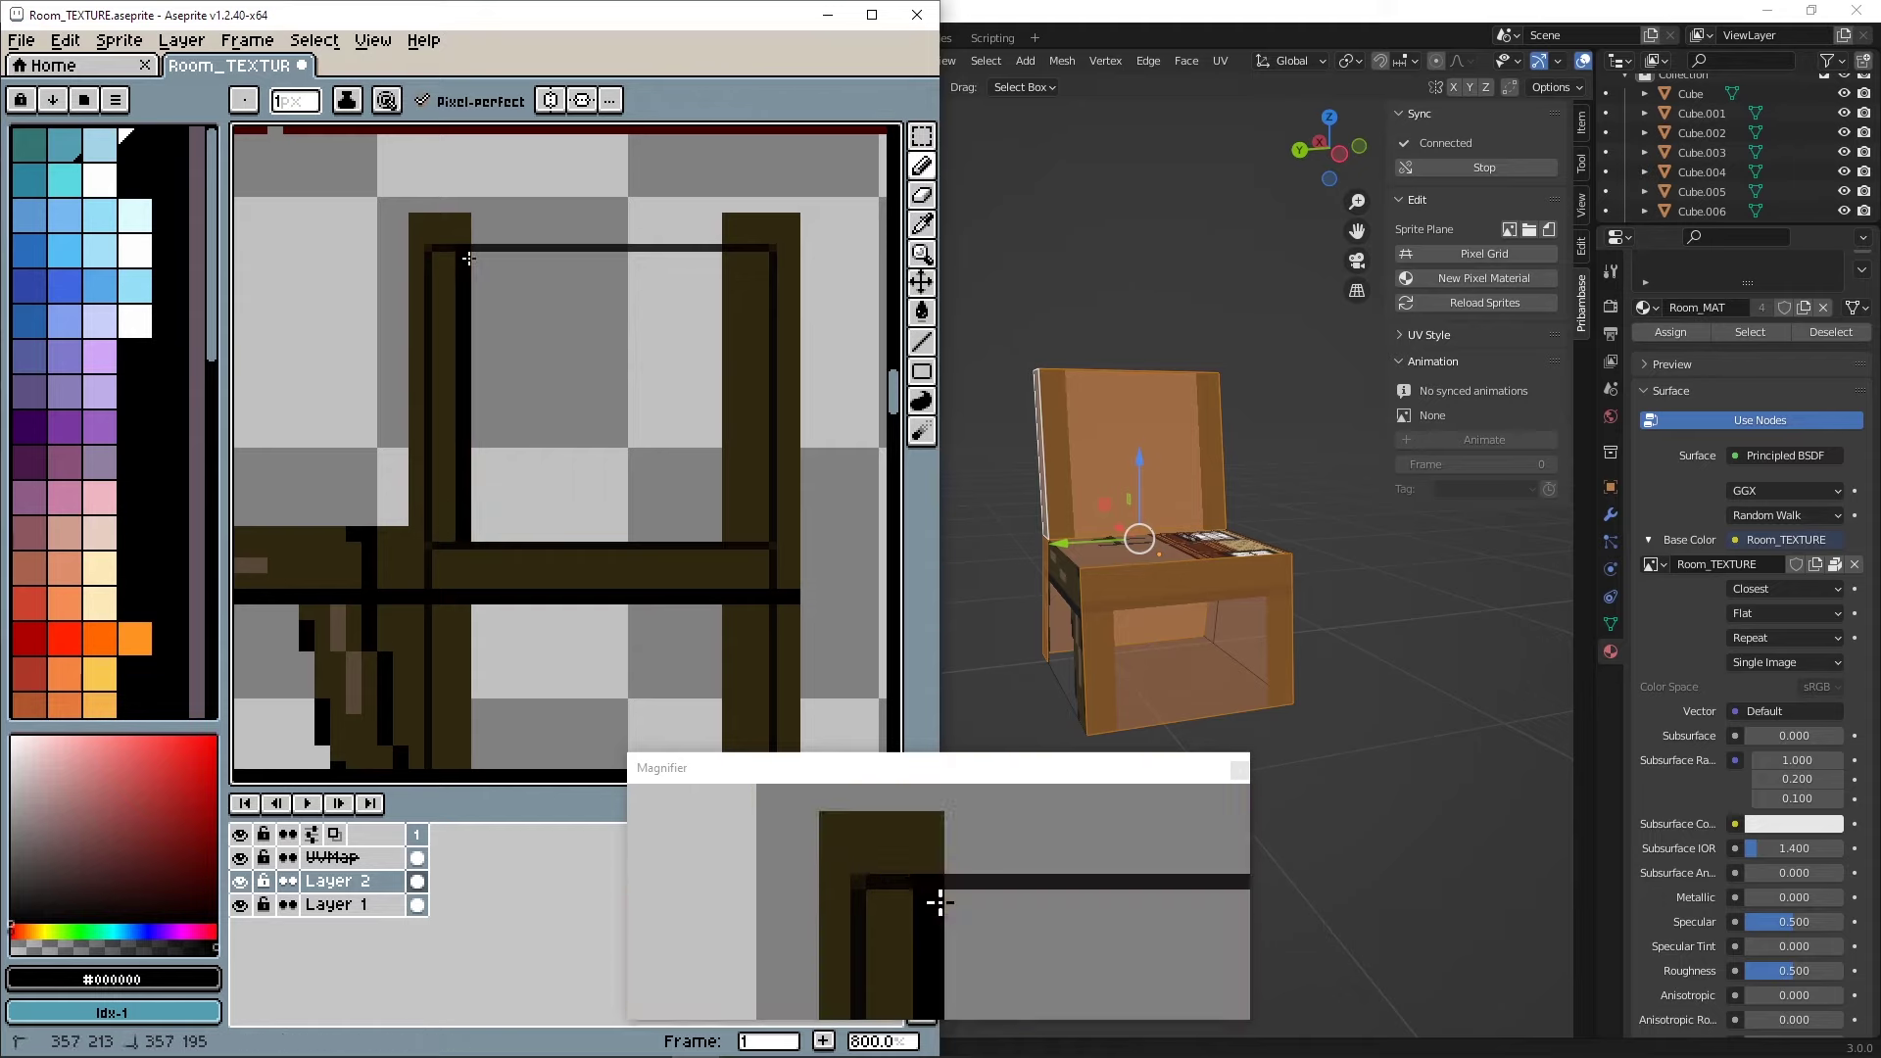
drag(734, 535, 734, 258)
middle_drag(417, 625, 441, 421)
- Add short #584838 grain highlights to both legs of the new panel
scroll(441, 421, up, 2)
alt+click(320, 494)
drag(480, 462, 481, 527)
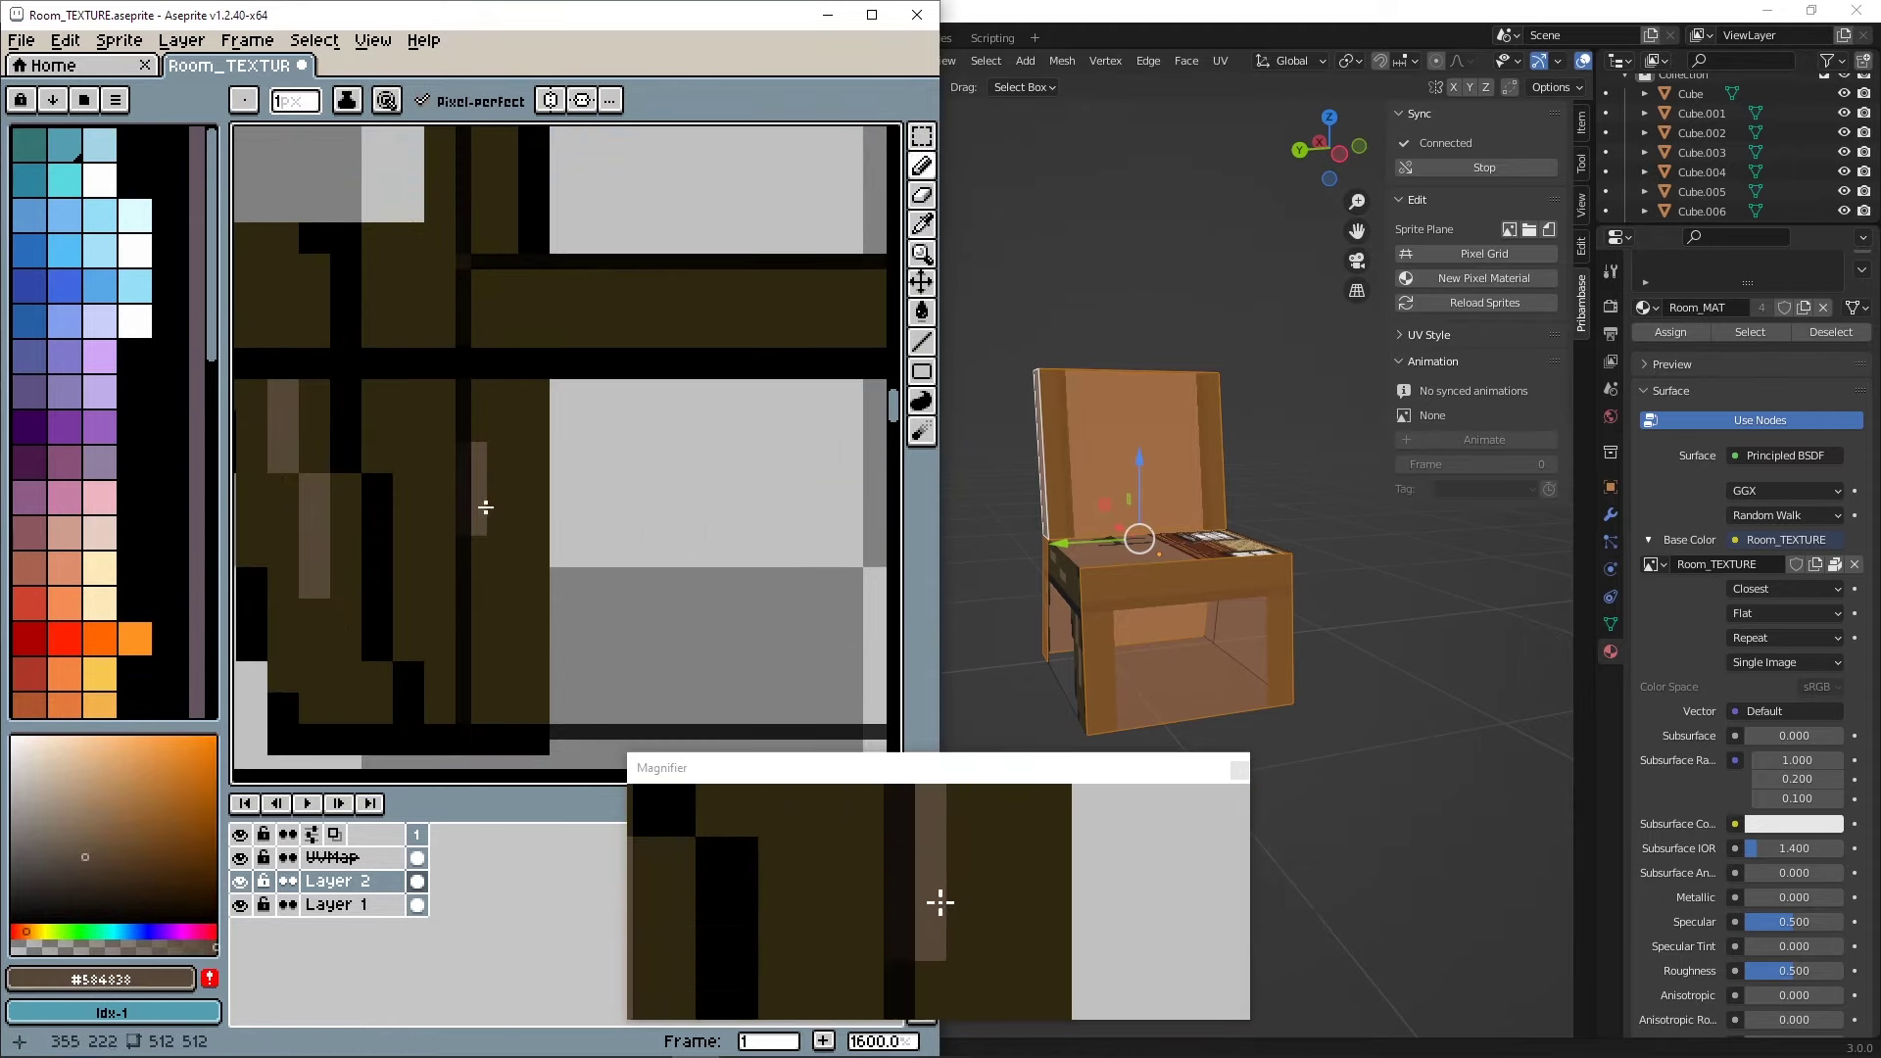
middle_drag(862, 507, 633, 512)
drag(723, 583, 723, 649)
drag(693, 459, 693, 429)
- Add three staggered #584838 grain highlights to the far backrest post
middle_drag(700, 176, 719, 686)
drag(735, 462, 730, 488)
drag(712, 309, 713, 339)
middle_drag(716, 607, 715, 488)
drag(716, 504, 719, 529)
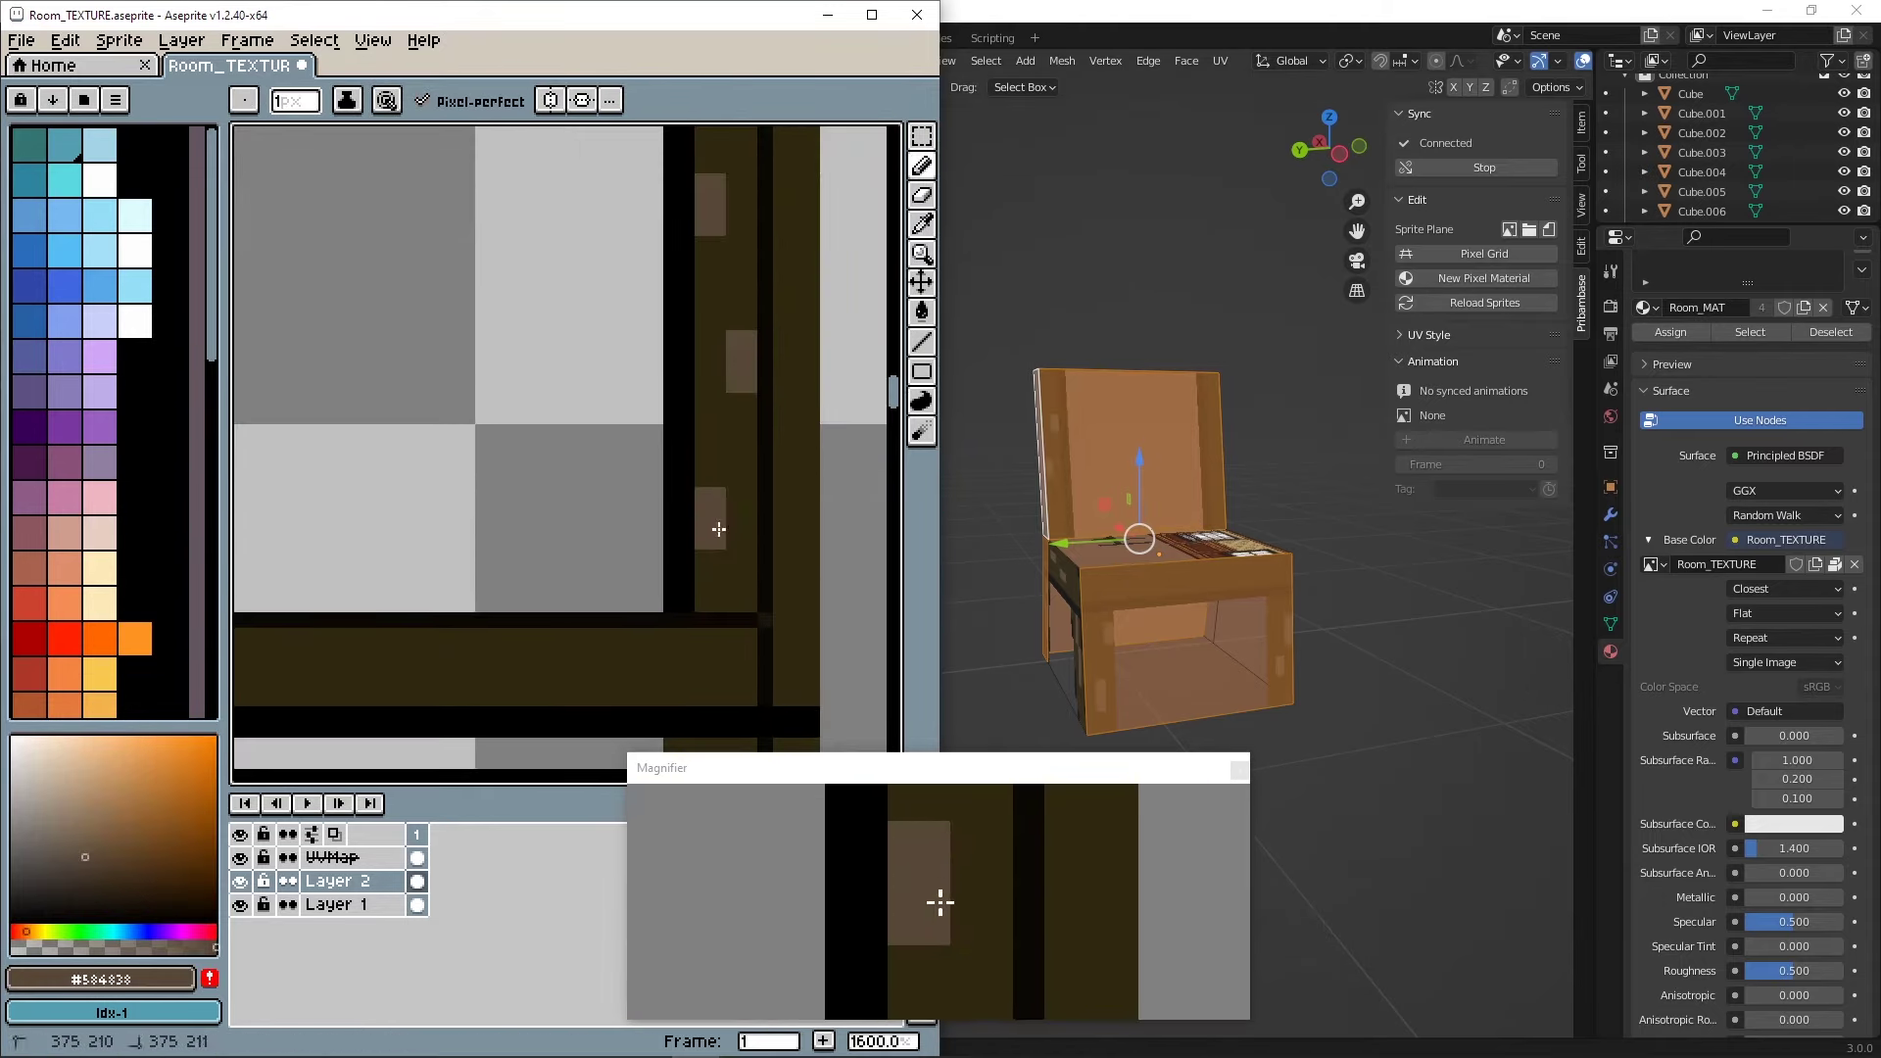
- Add staggered #584838 grain highlights along the other vertical backrest post
middle_drag(284, 333, 739, 454)
drag(544, 218, 546, 307)
drag(572, 370, 572, 441)
middle_drag(569, 470, 590, 330)
drag(580, 417, 575, 483)
scroll(578, 470, down, 2)
mouse_move(686, 421)
middle_down()
mouse_move(466, 457)
mouse_move(534, 351)
middle_up()
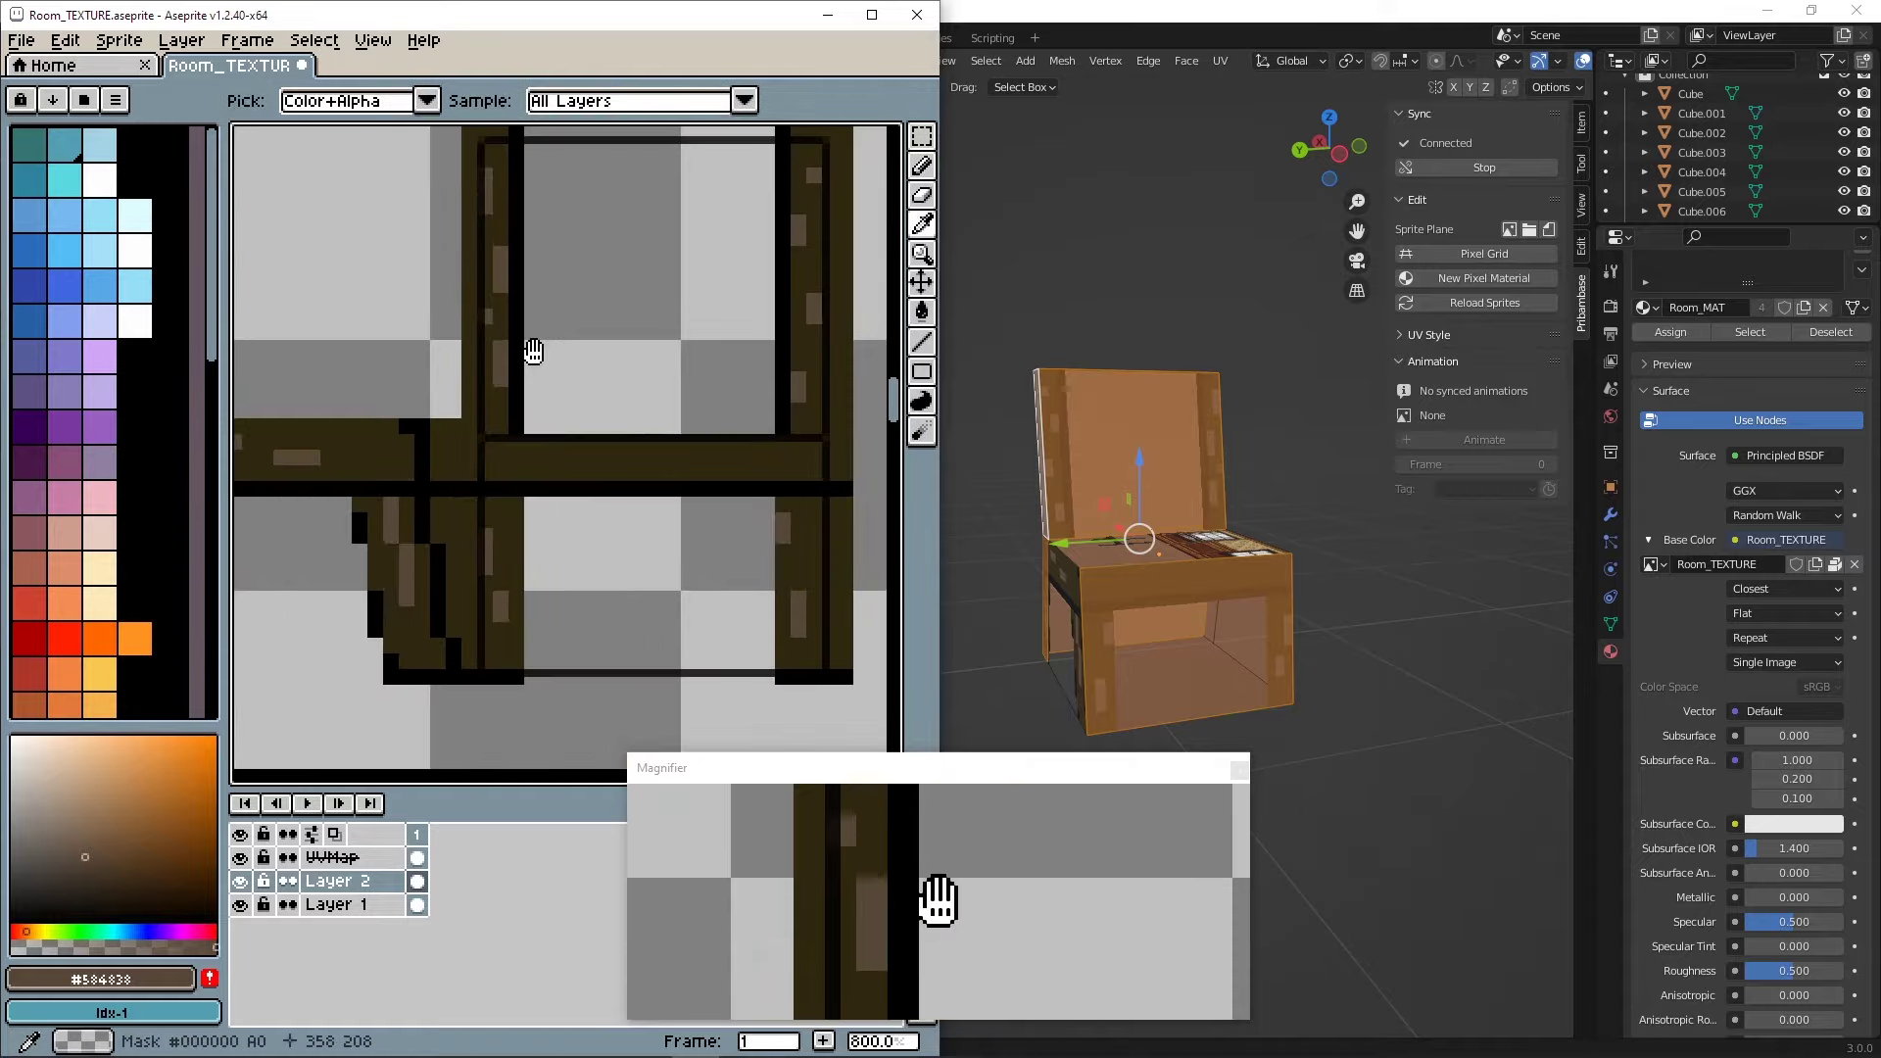
scroll(534, 351, up, 1)
middle_drag(546, 242, 533, 357)
scroll(1137, 588, up, 2)
scroll(462, 545, down, 2)
- Switch to Blender and move the UV edge between the backrest and the front seat rail up by about one pixel
middle_drag(1136, 619, 1181, 472)
scroll(1146, 603, up, 2)
scroll(364, 568, up, 4)
scroll(418, 572, down, 1)
click(458, 576)
click(480, 549)
key(2)
click(511, 569)
drag(538, 498, 536, 486)
- Switch to Aseprite and draw a long #584838 highlight along the top of the front seat rail, checking it on the chair model
click(686, 1043)
scroll(621, 487, up, 2)
alt+click(615, 494)
scroll(578, 495, up, 2)
mouse_move(862, 478)
mouse_down()
mouse_move(416, 478)
mouse_move(754, 475)
mouse_up()
alt+click(373, 400)
scroll(1283, 637, down, 3)
click(1299, 676)
mouse_move(1298, 677)
middle_down()
mouse_move(1310, 760)
mouse_move(1105, 555)
middle_up()
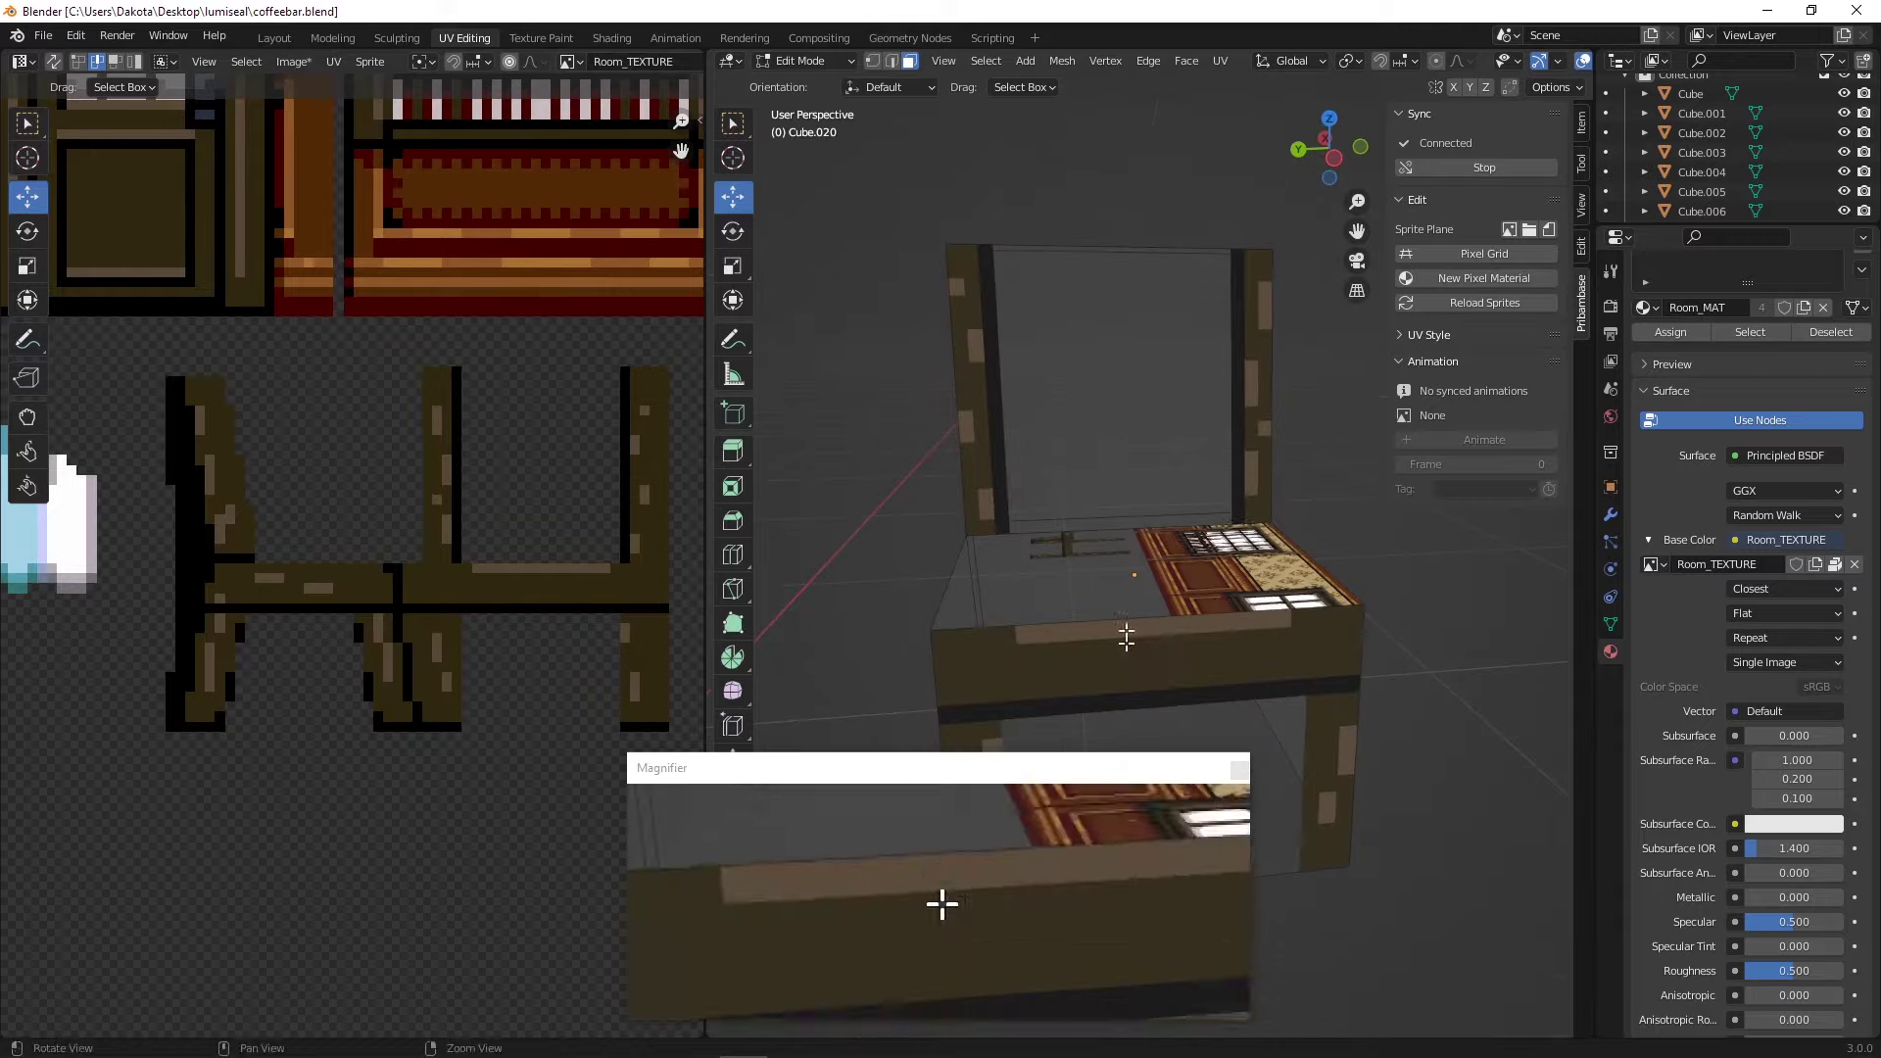
- Fill the backrest panel between the two posts with cream #fce8b8 in Aseprite
click(953, 977)
scroll(558, 475, down, 3)
scroll(427, 508, down, 2)
scroll(348, 420, up, 3)
alt+click(460, 537)
key(x)
alt+click(472, 559)
middle_drag(549, 588, 432, 391)
scroll(558, 556, up, 4)
key(x)
ctrl+scroll(557, 556, up, 3)
mouse_move(520, 582)
mouse_down()
mouse_move(714, 591)
mouse_move(529, 513)
mouse_move(564, 441)
mouse_move(600, 433)
mouse_move(619, 494)
mouse_up()
ctrl+scroll(616, 461, down, 3)
key(x)
- Paint the stem and lower half of a diamond-shaped ornament in #b59c6b at the centre of the cream backrest panel
alt+click(582, 508)
drag(587, 493, 555, 463)
alt+click(563, 447)
drag(571, 432, 587, 415)
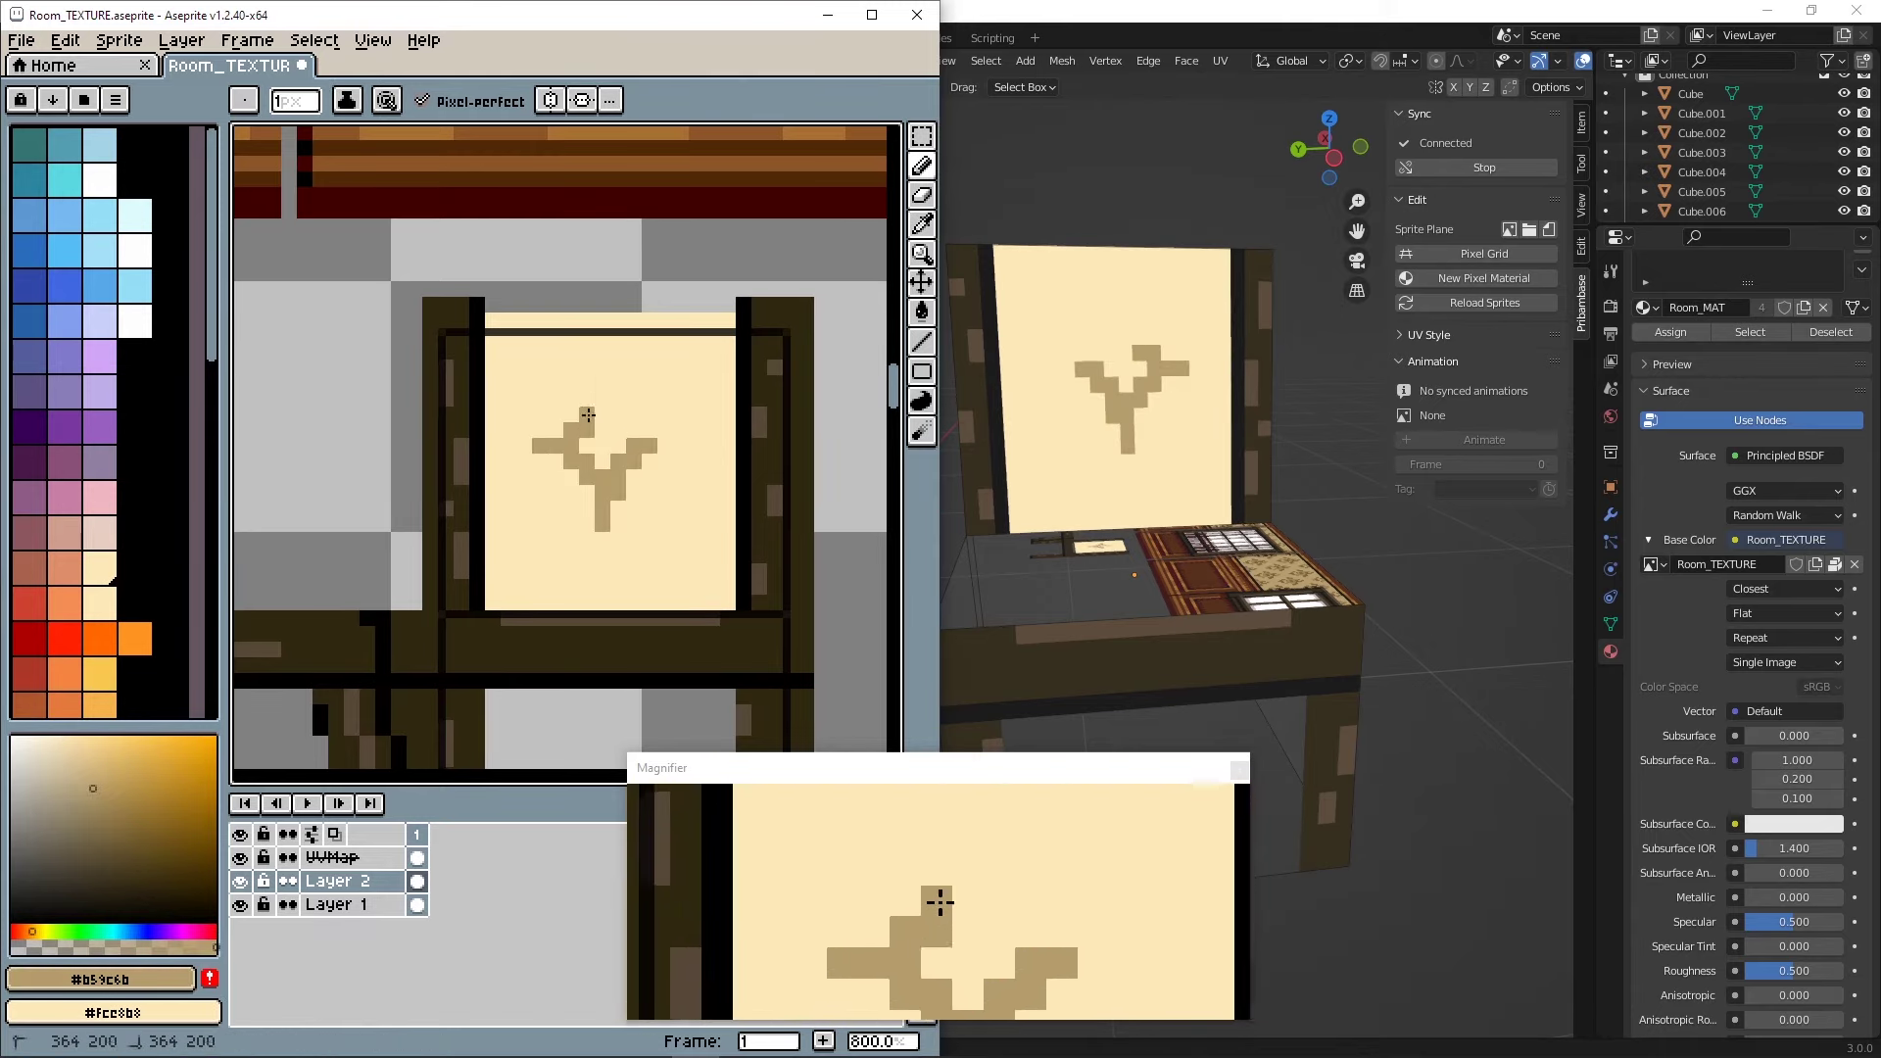
- Shade the cream panel's four corners in stepped pixels and complete the diamond ornament, all in #b59c6b
drag(490, 554, 544, 606)
drag(676, 606, 733, 553)
drag(733, 372, 676, 319)
drag(494, 372, 574, 321)
click(613, 544)
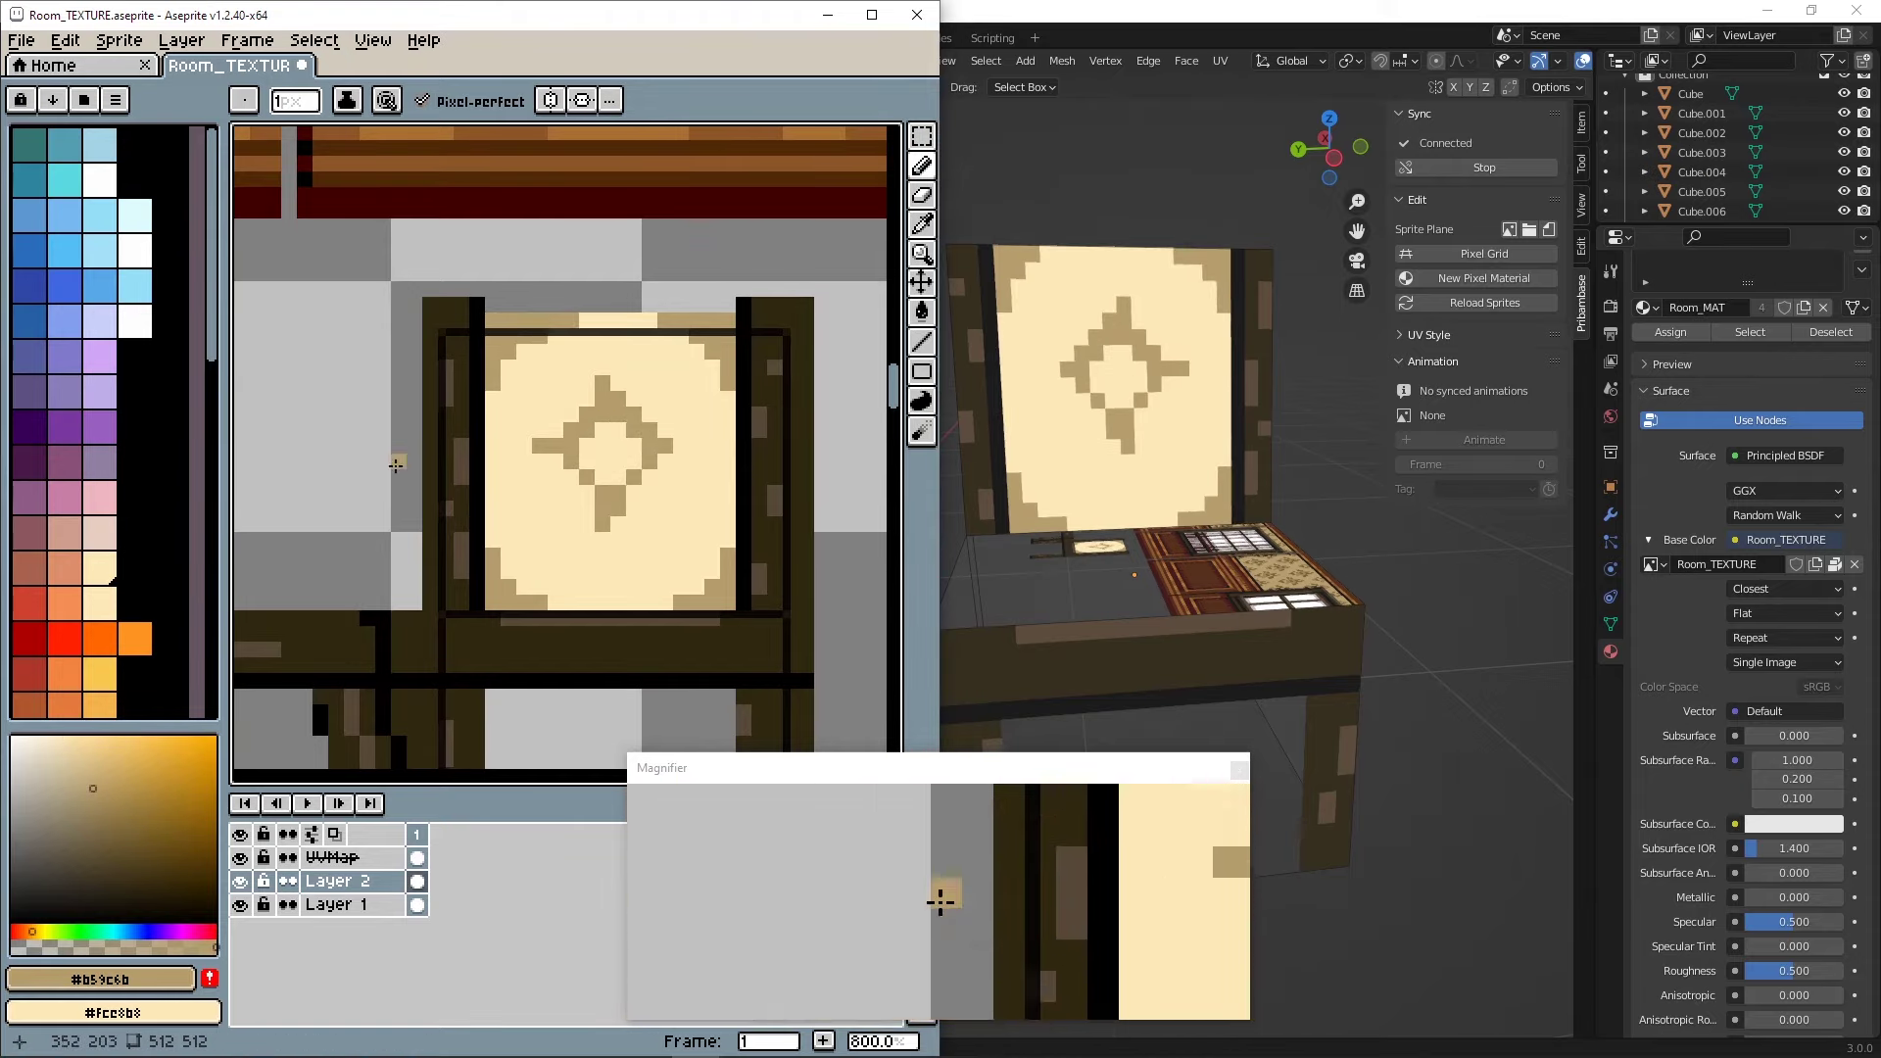
- Pick the darker brown from the wallpaper pattern and add shading pixels to the ornament and the panel's corners
scroll(615, 414, down, 7)
scroll(615, 413, up, 4)
drag(588, 482, 588, 492)
scroll(590, 474, down, 4)
scroll(615, 401, up, 3)
scroll(627, 431, down, 3)
scroll(666, 401, up, 7)
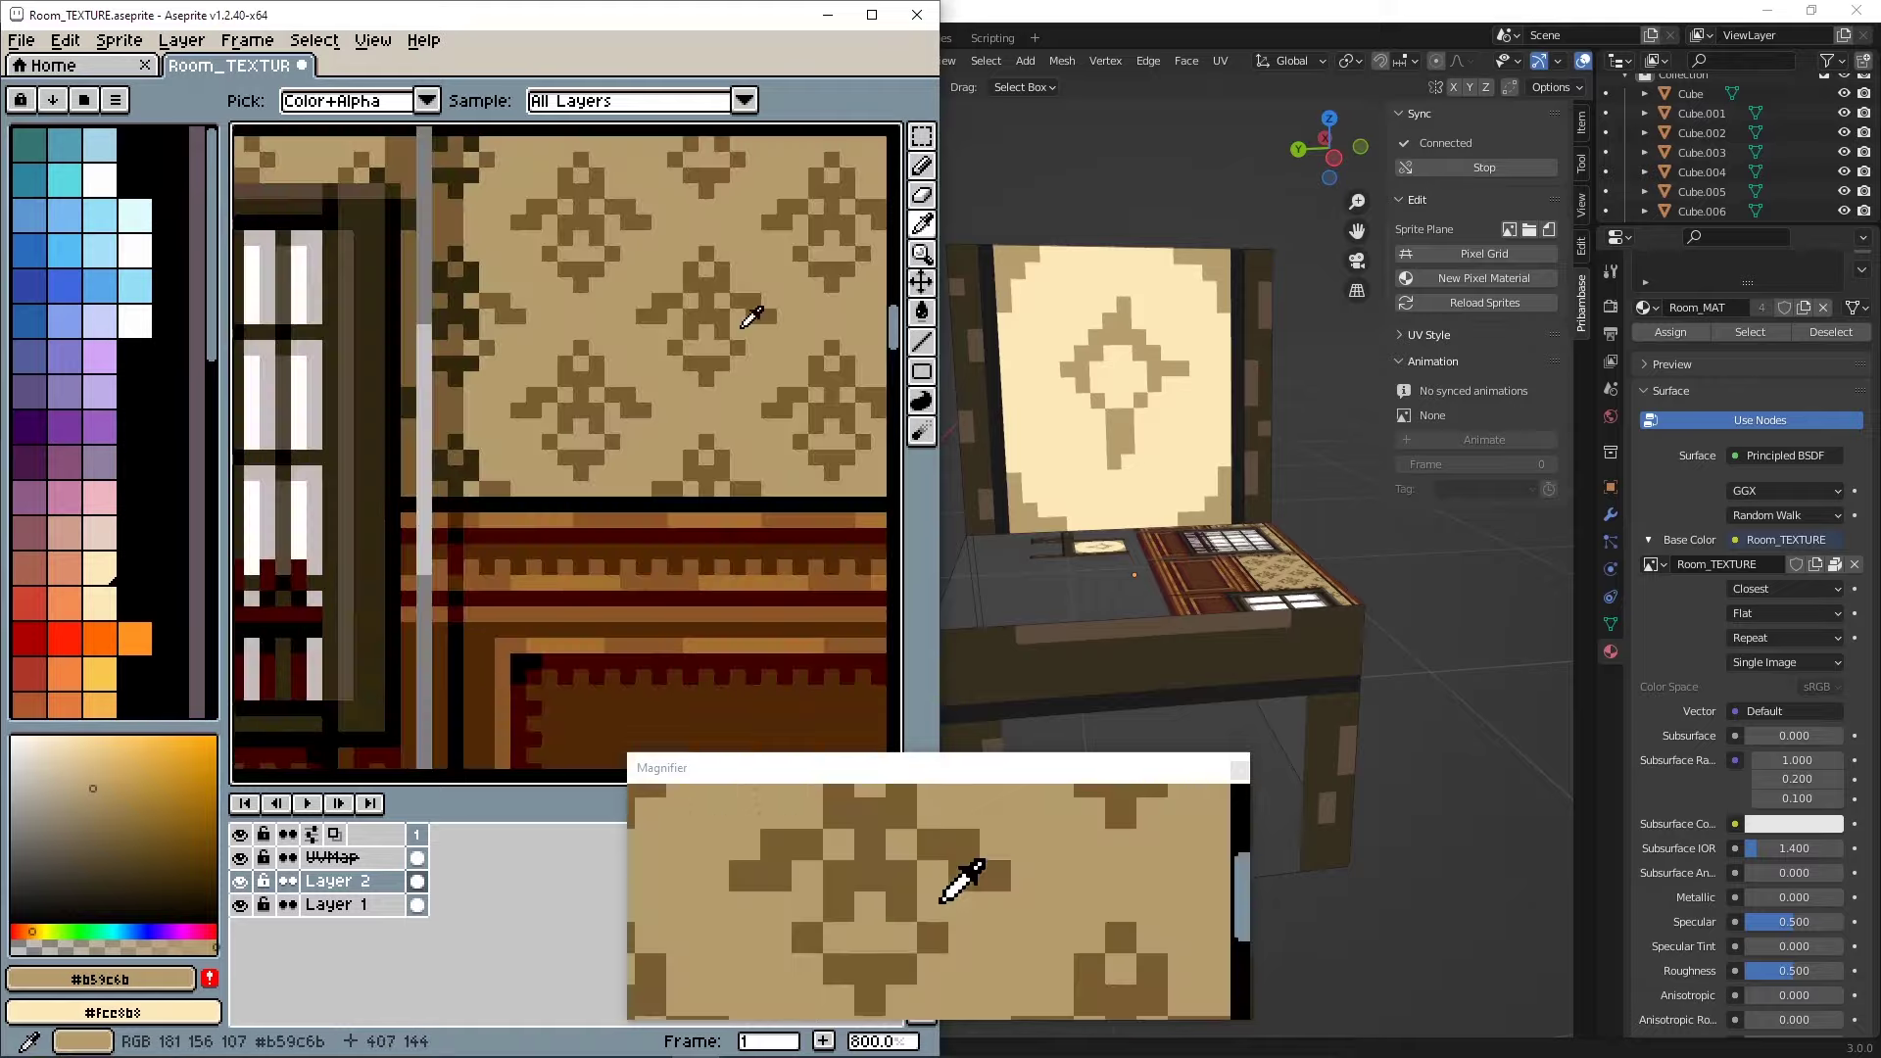
click(747, 324)
scroll(686, 294, left, 3)
key(b)
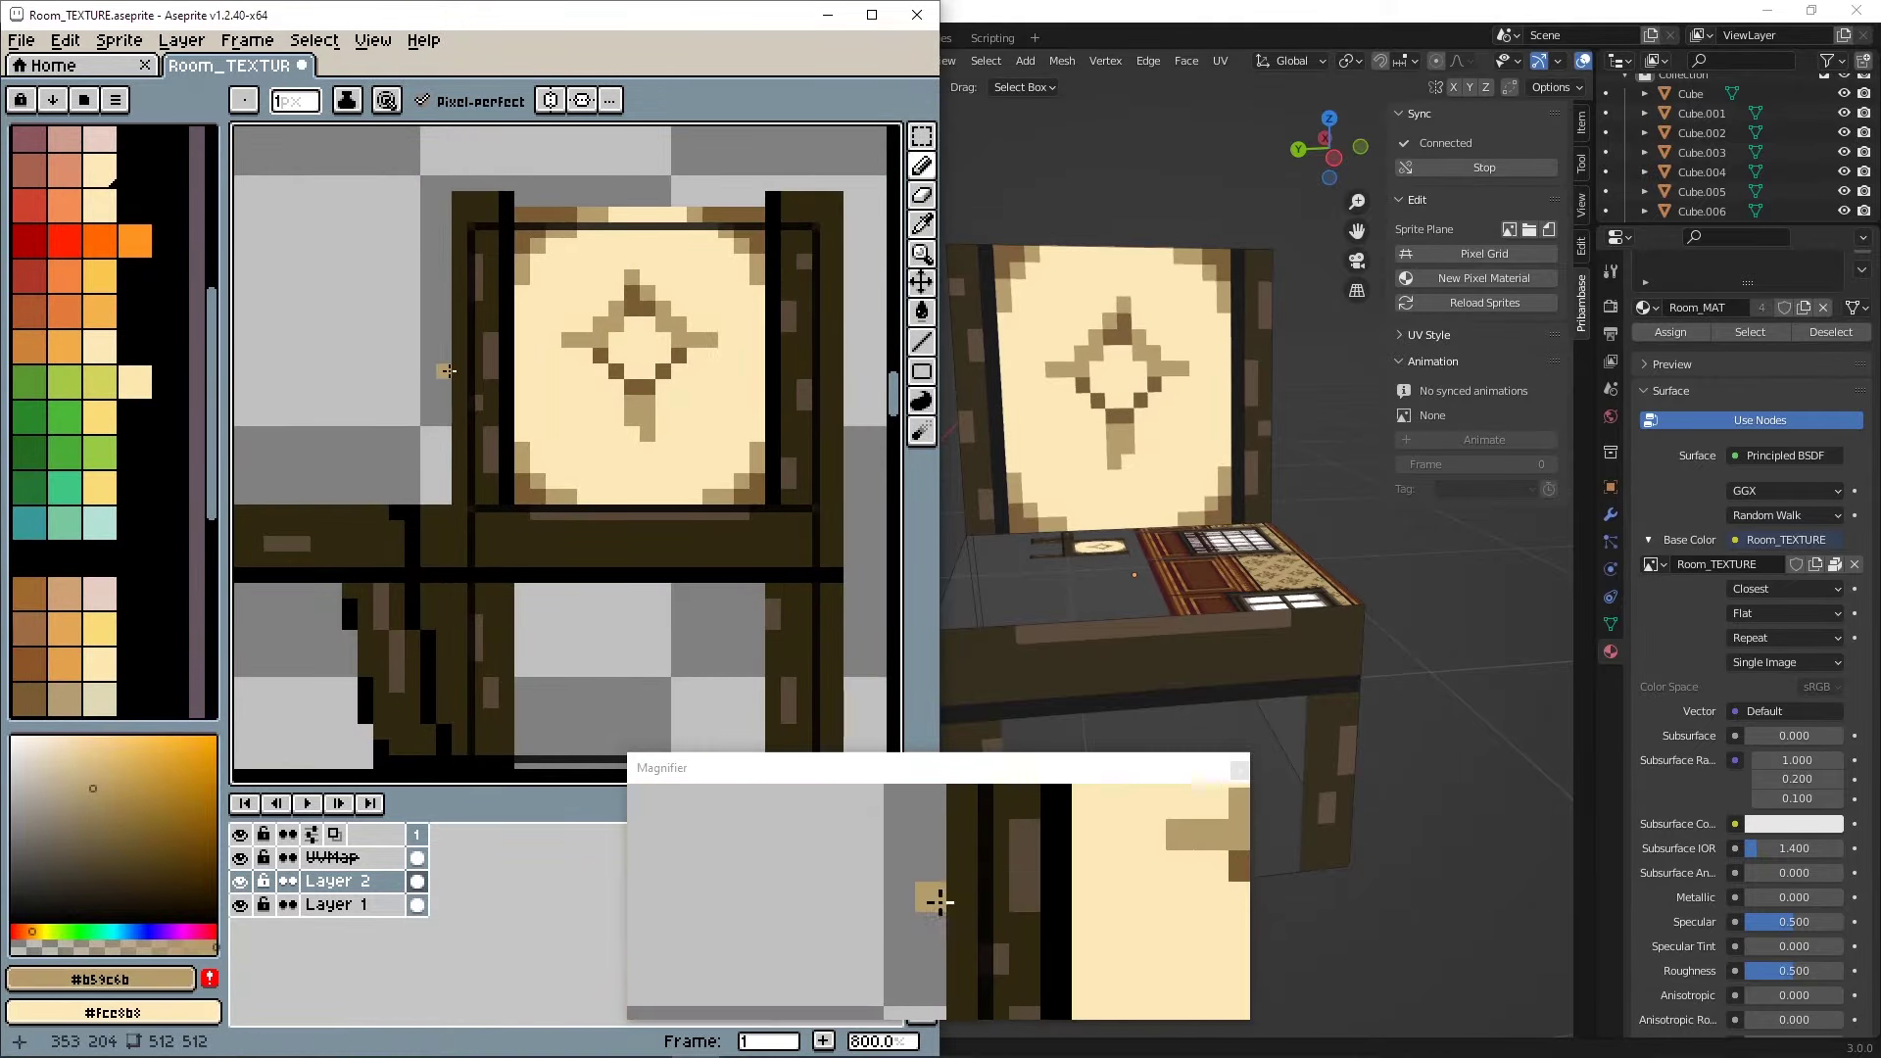
scroll(612, 358, down, 3)
alt+click(607, 359)
alt+click(658, 347)
scroll(658, 343, up, 5)
drag(545, 437, 514, 437)
scroll(656, 319, down, 4)
- Select the central ornament with a rectangular marquee and move it down by one pixel
click(921, 137)
scroll(588, 294, up, 2)
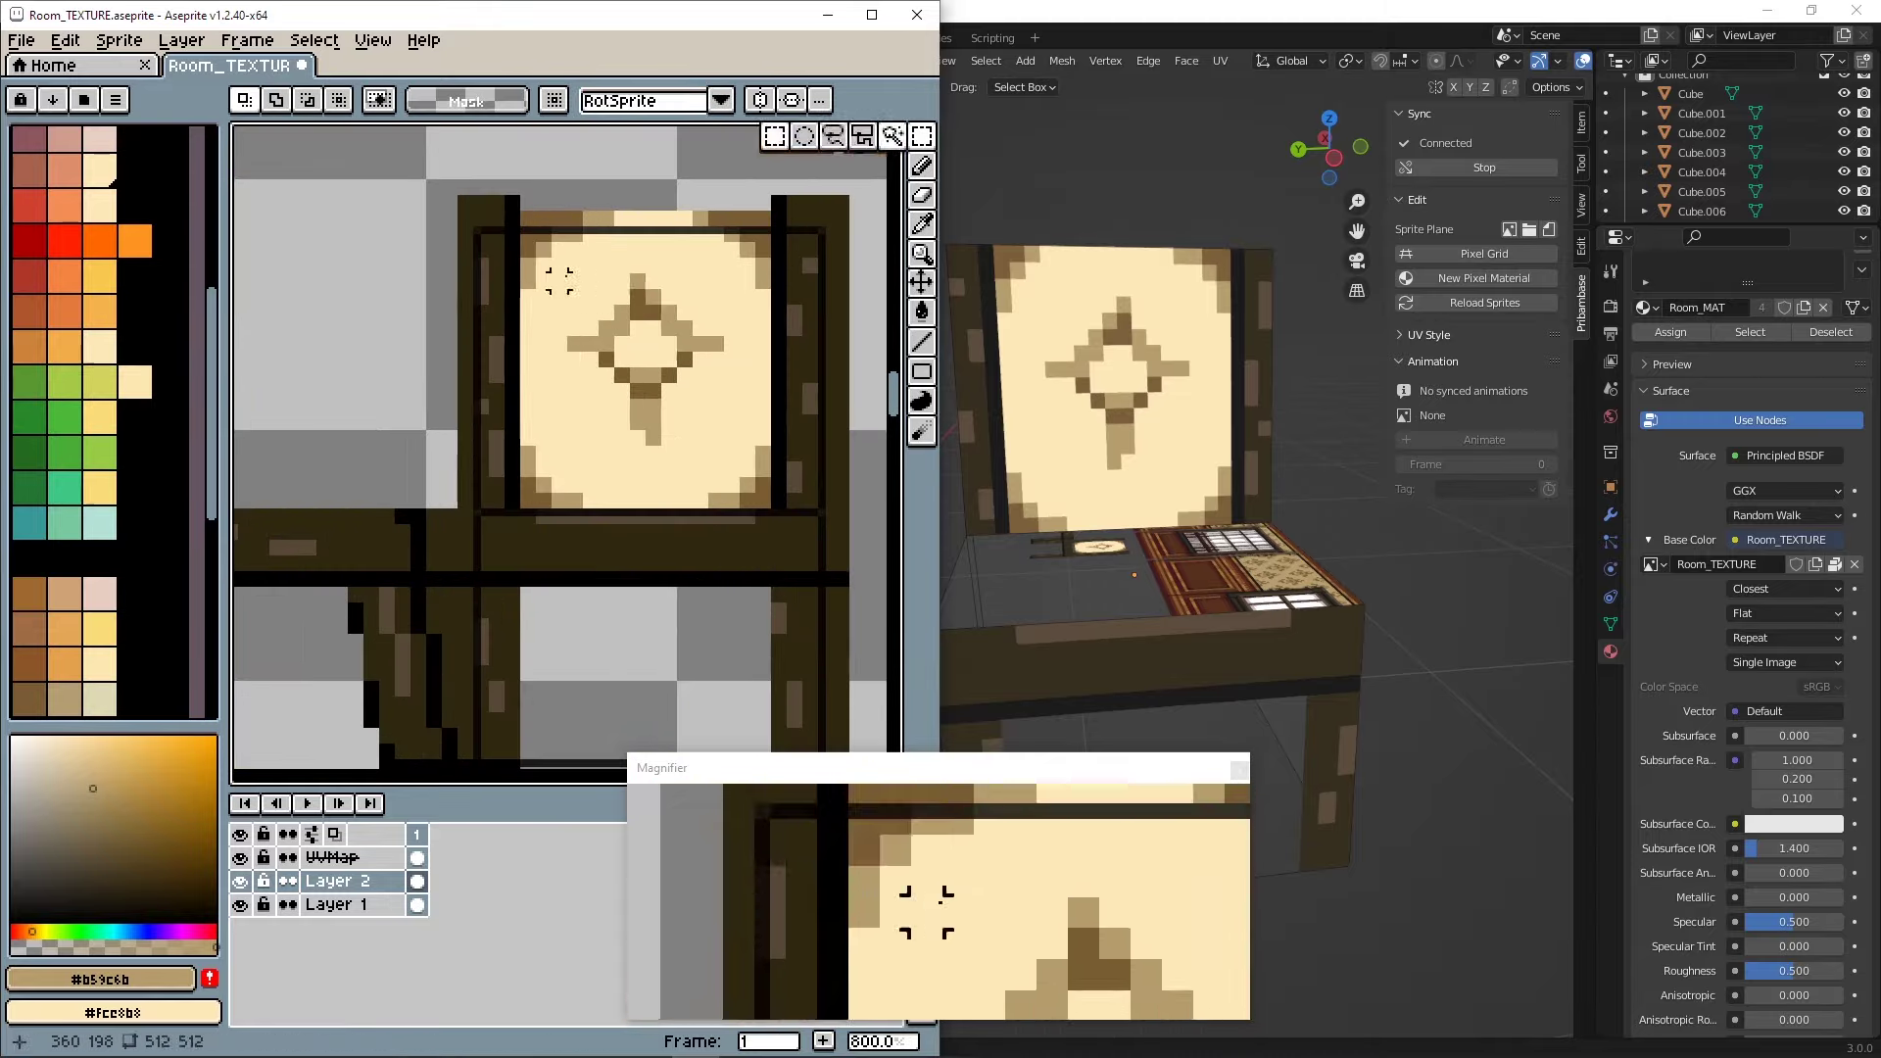
drag(709, 402, 710, 418)
key(ctrl+z)
drag(556, 249, 718, 452)
drag(693, 300, 693, 316)
drag(556, 265, 718, 455)
click(691, 376)
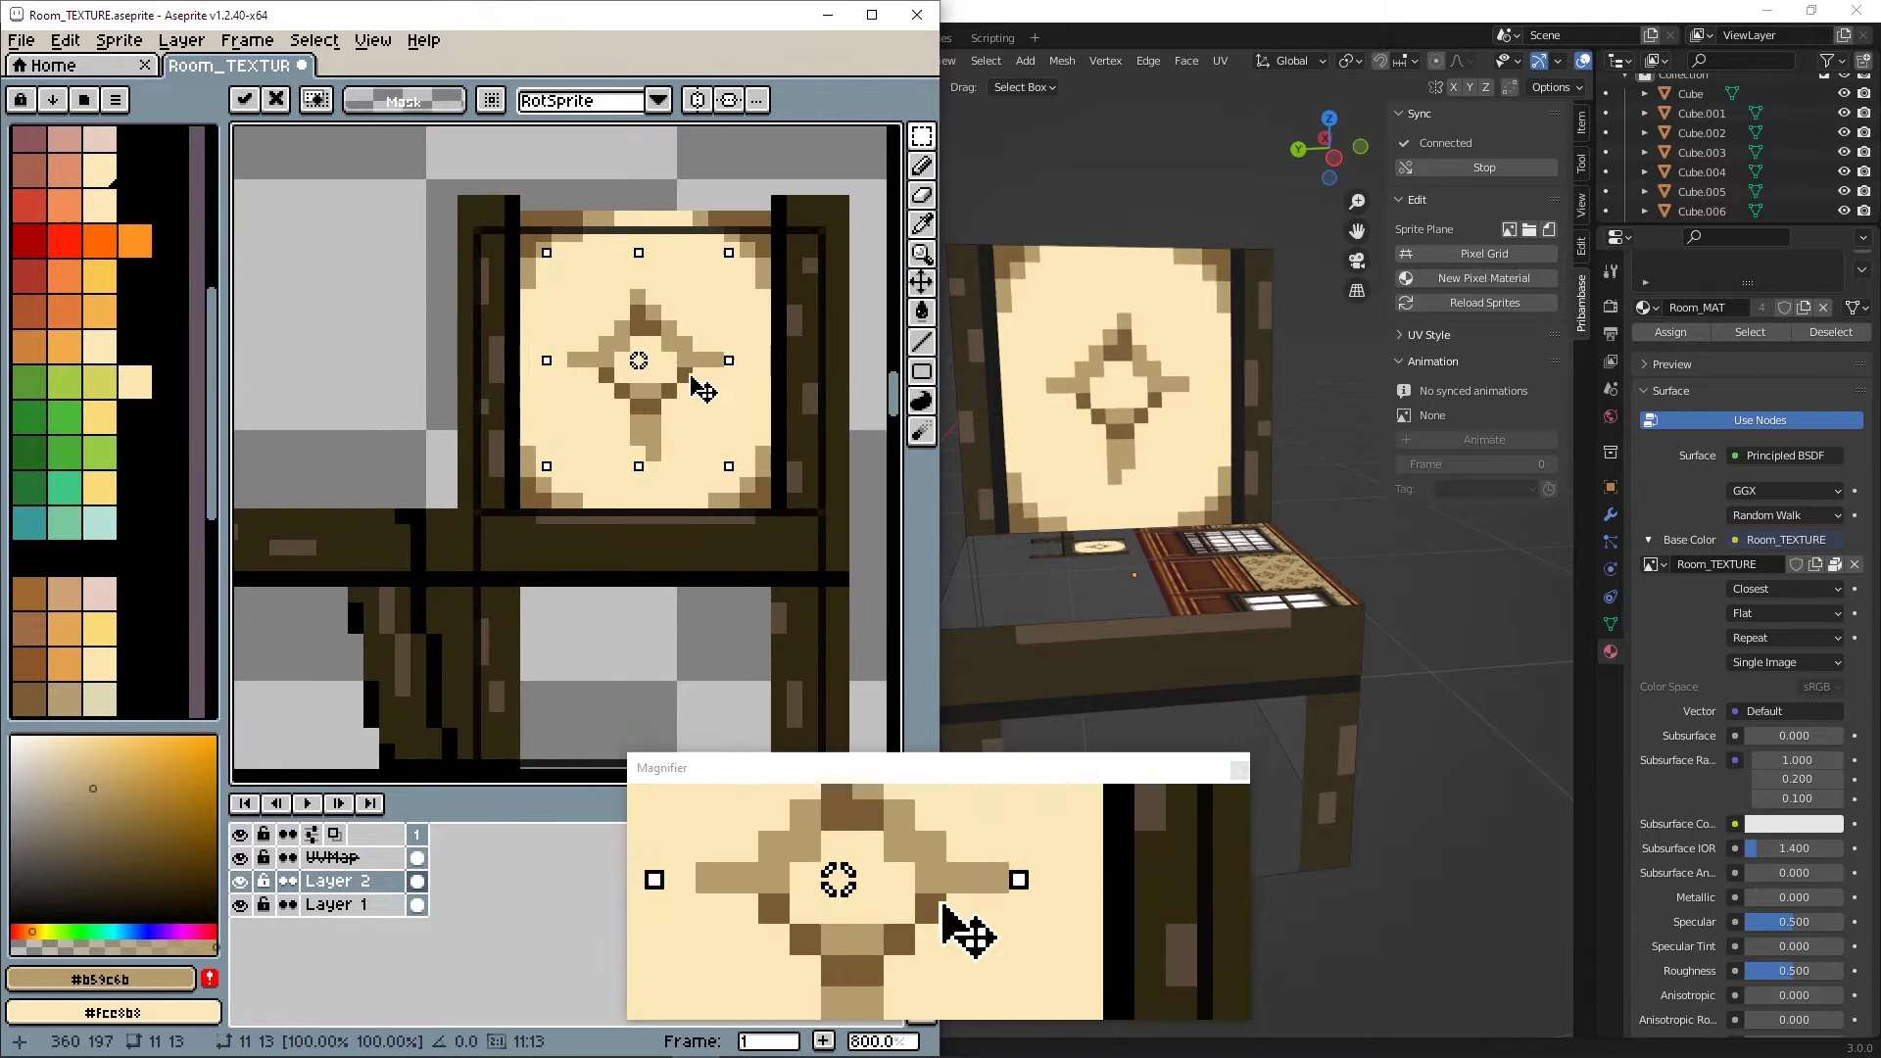
- Select the backrest's top face and the seat's top face in Blender and project their UVs from the top view
middle_drag(1200, 534, 1324, 519)
middle_drag(941, 600, 1068, 627)
click(1142, 297)
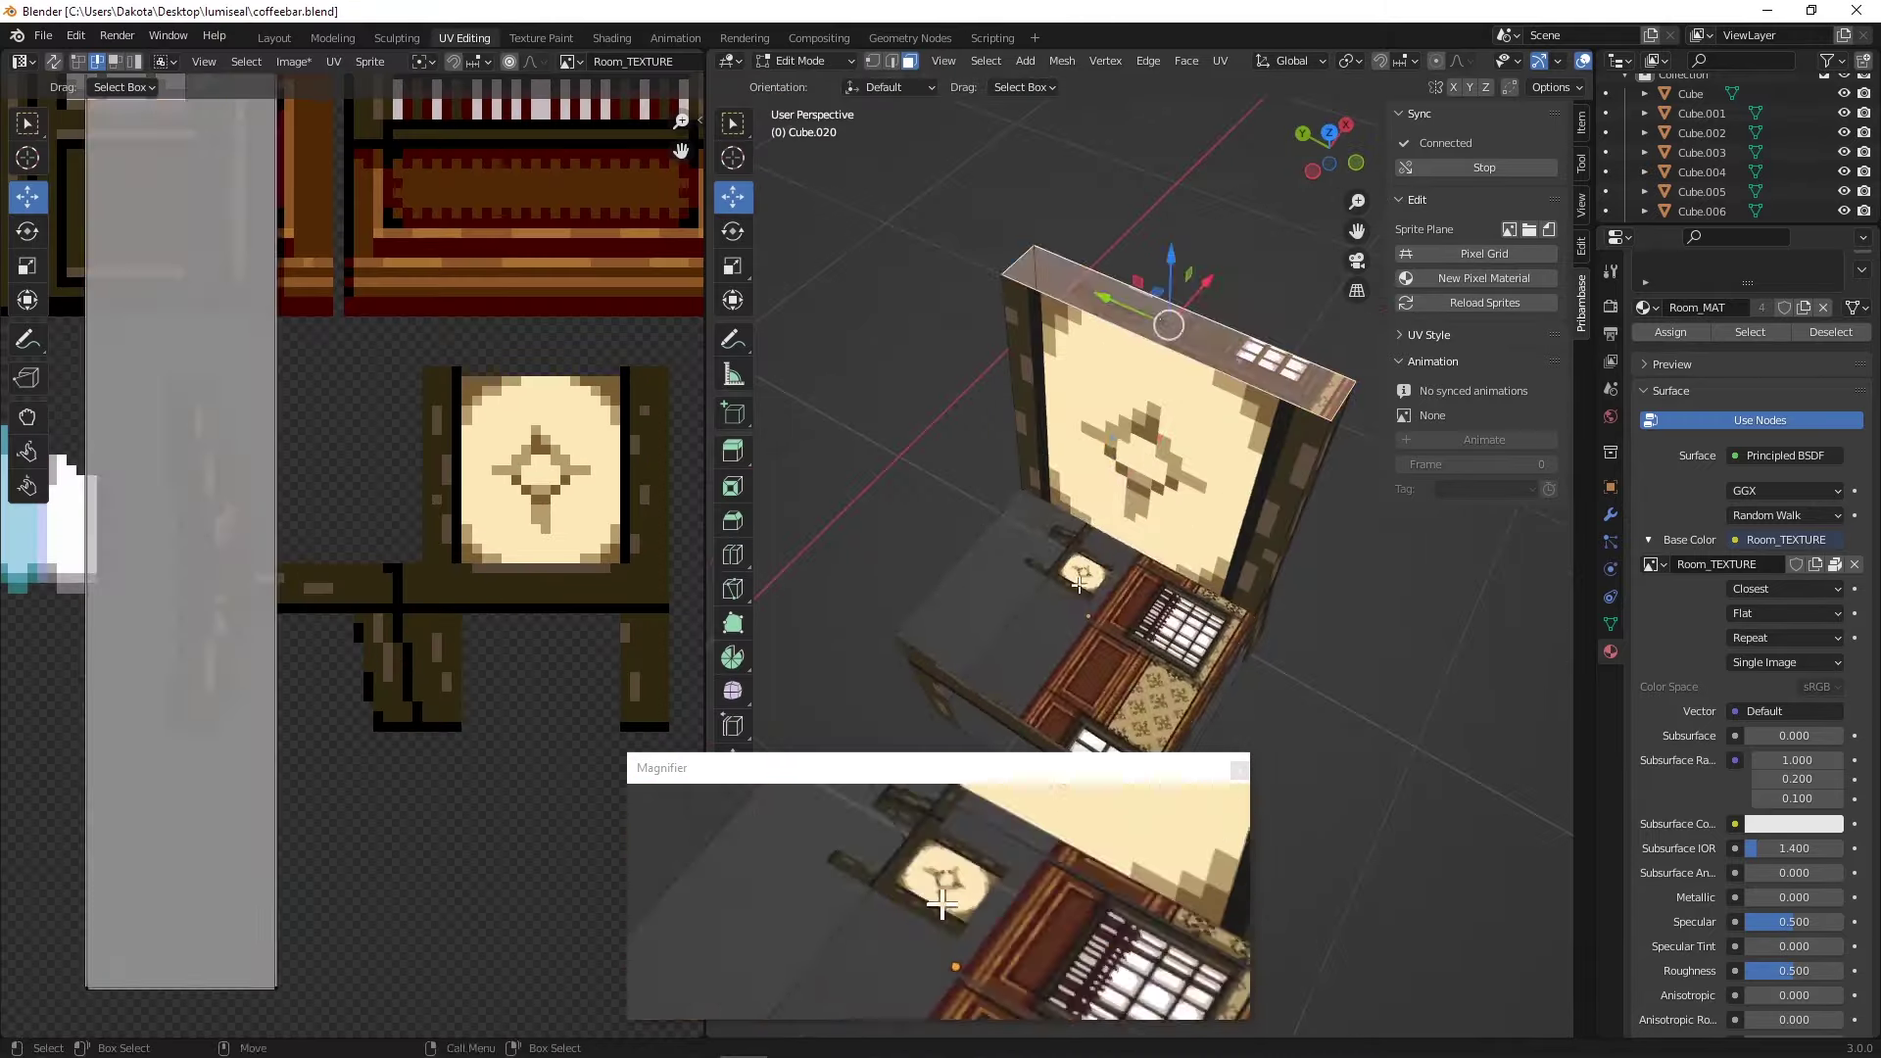
shift+click(1086, 577)
click(1331, 136)
click(1220, 61)
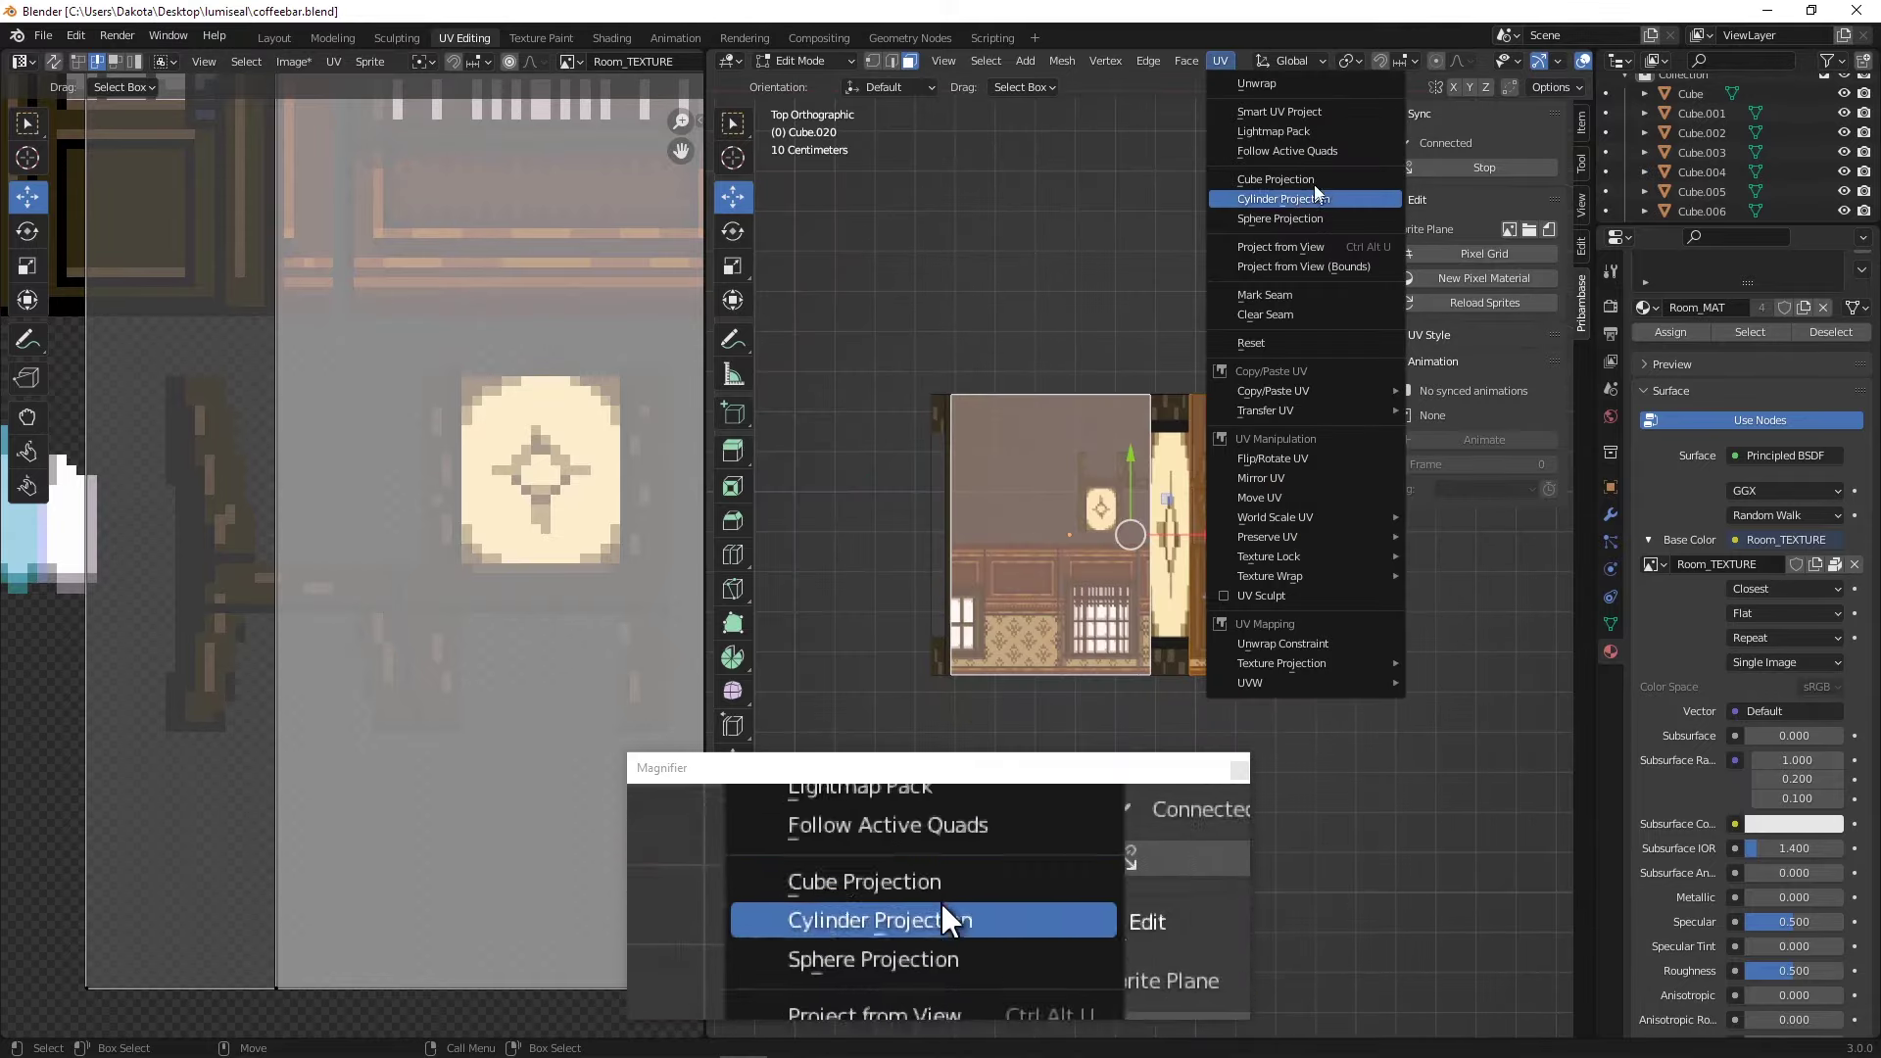
click(1310, 247)
- Add the chair's lower side face and the backrest's side face to the face selection
middle_drag(1072, 563, 1402, 456)
shift+click(1126, 578)
shift+click(1053, 448)
- Mirror the two projected UV islands horizontally and move them over to the chair's side-view drawing
scroll(533, 609, down, 10)
drag(139, 501, 297, 721)
scroll(245, 701, up, 2)
middle_drag(83, 698, 256, 698)
right_click(235, 696)
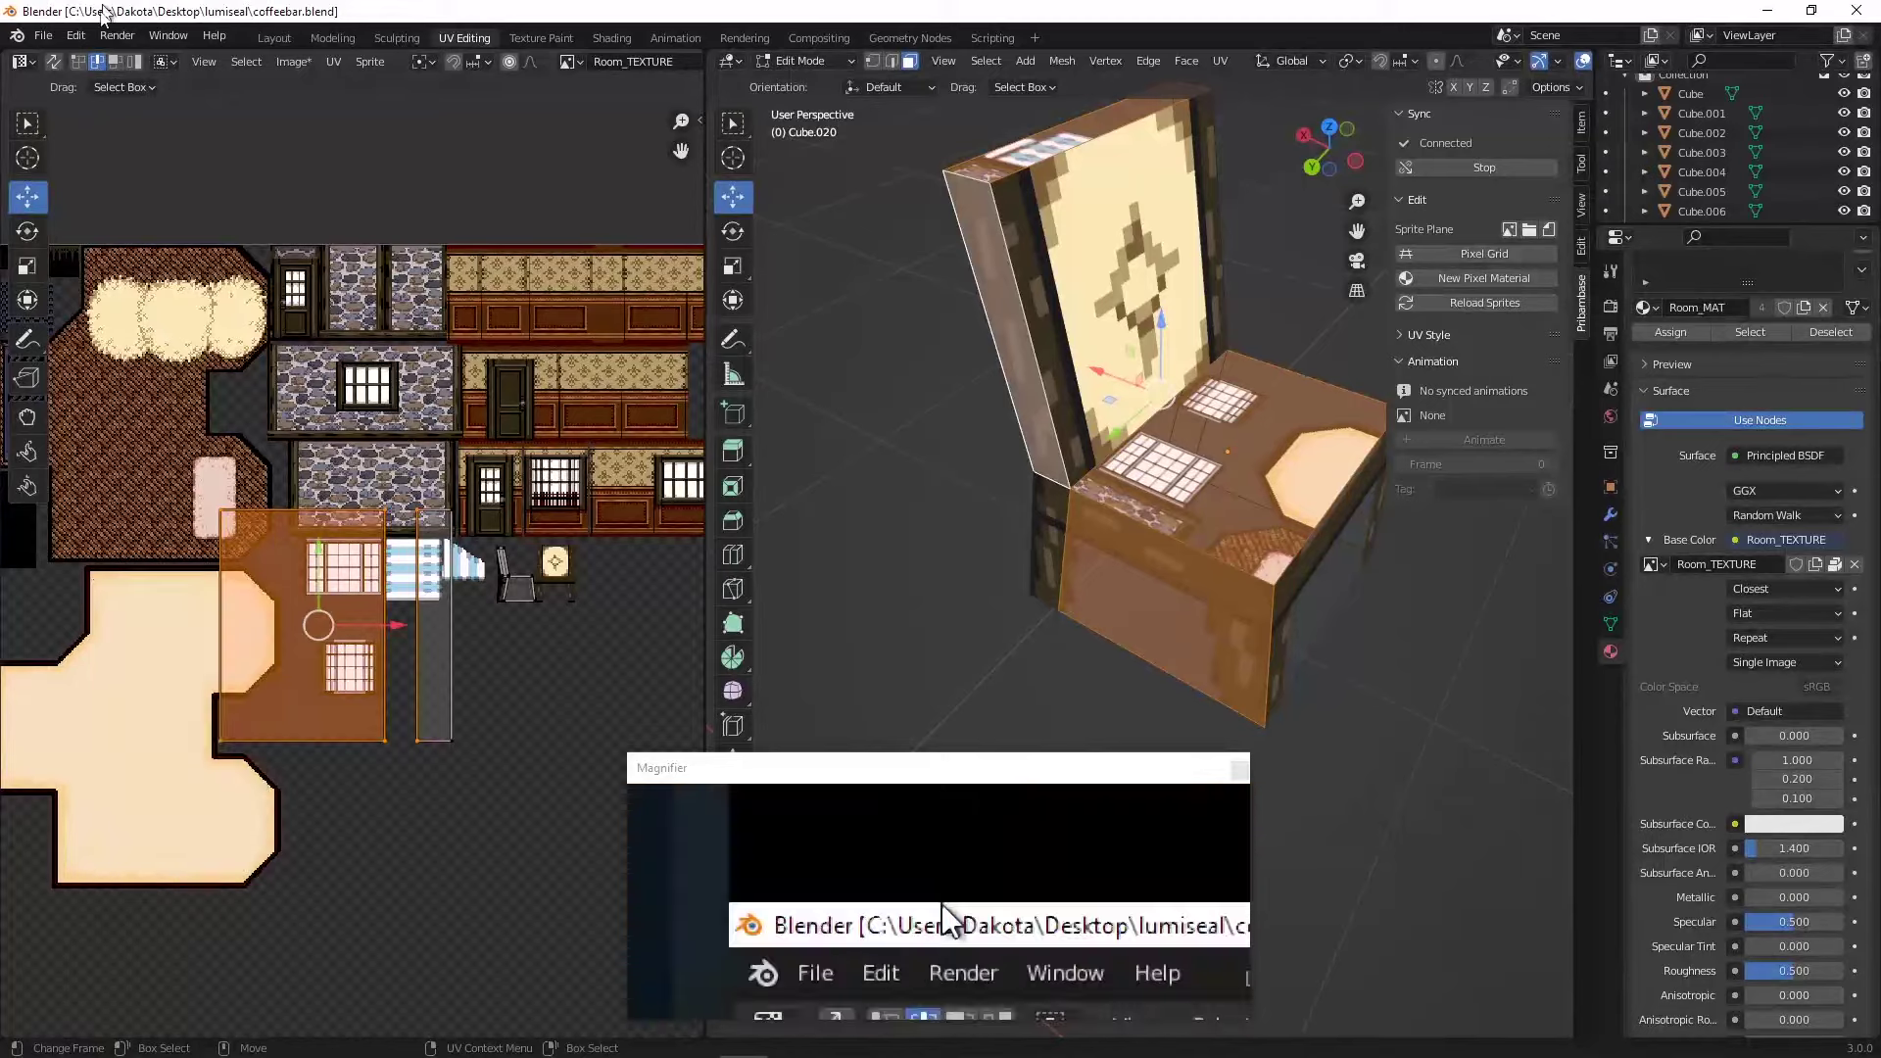
right_click(263, 601)
click(262, 601)
key(g)
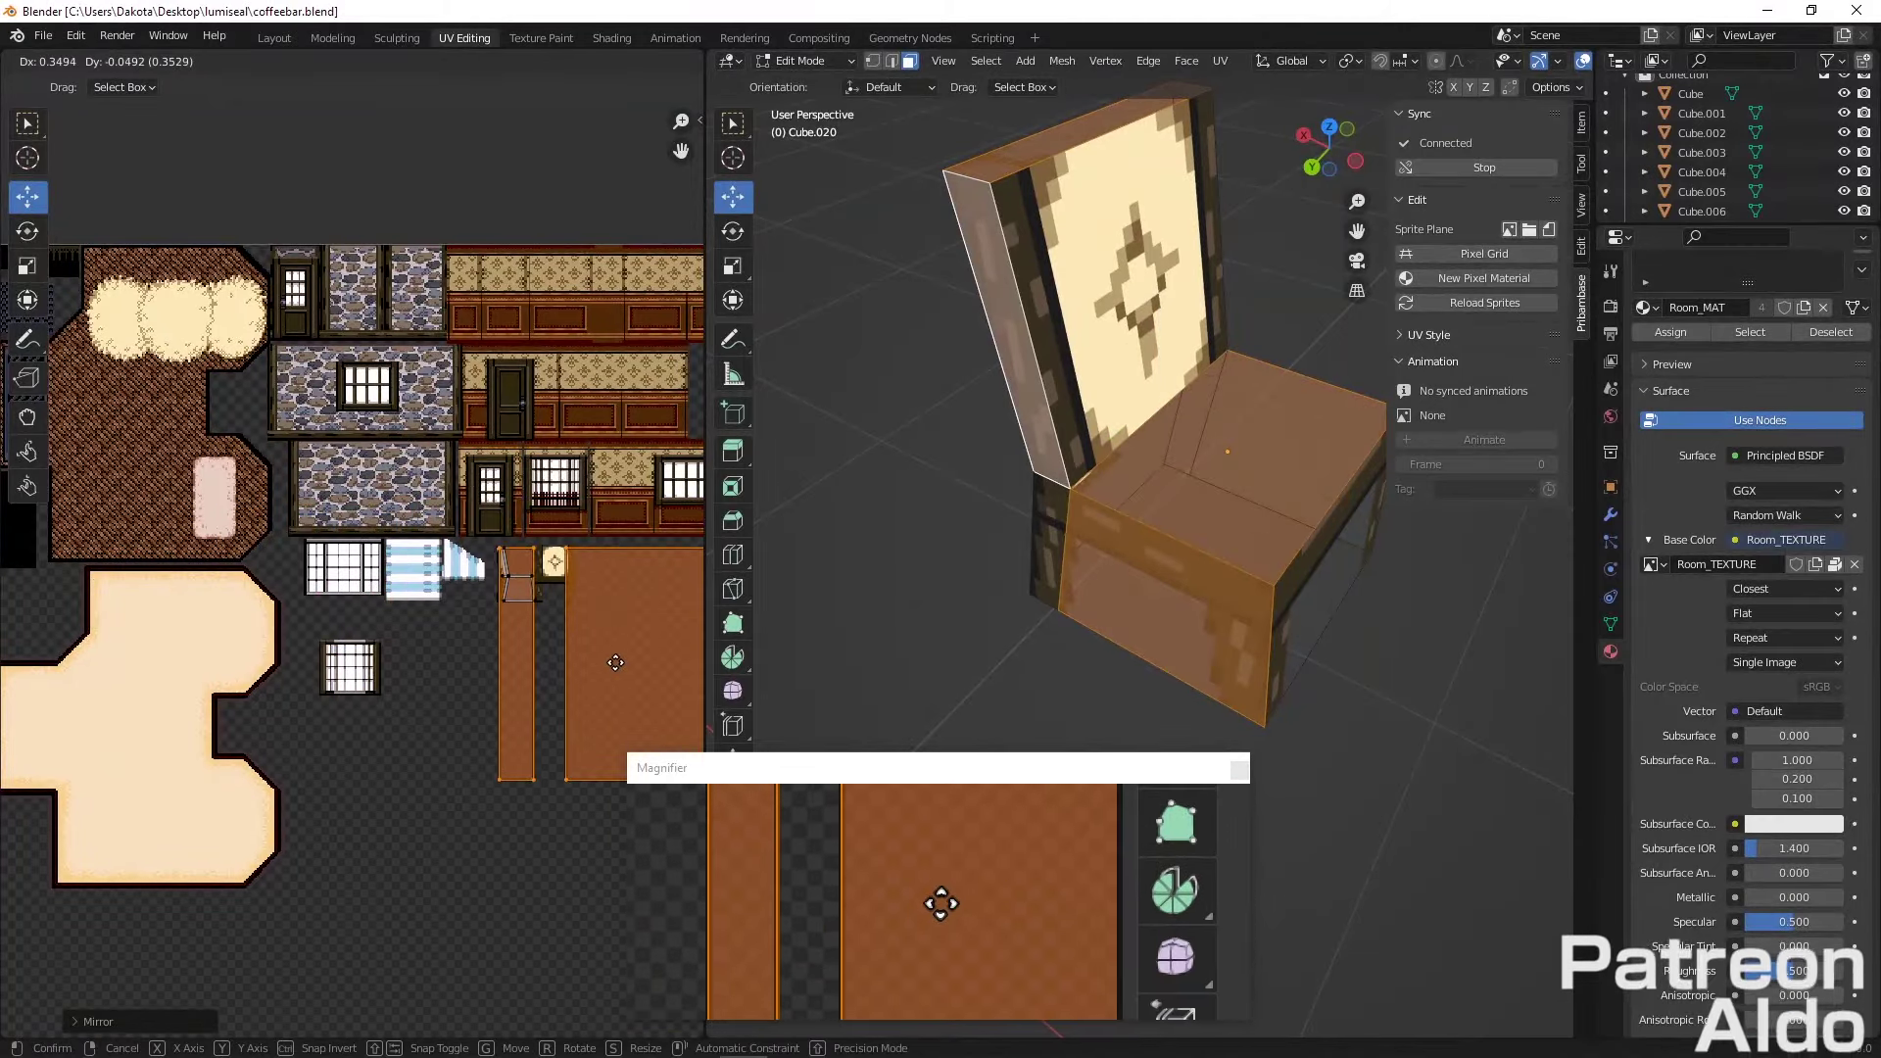
click(613, 662)
- Scale the backrest-top and seat UV islands down to match the size of the side-view chair drawing
click(27, 266)
middle_drag(373, 517, 164, 387)
click(27, 300)
drag(522, 650, 315, 450)
scroll(315, 453, up, 5)
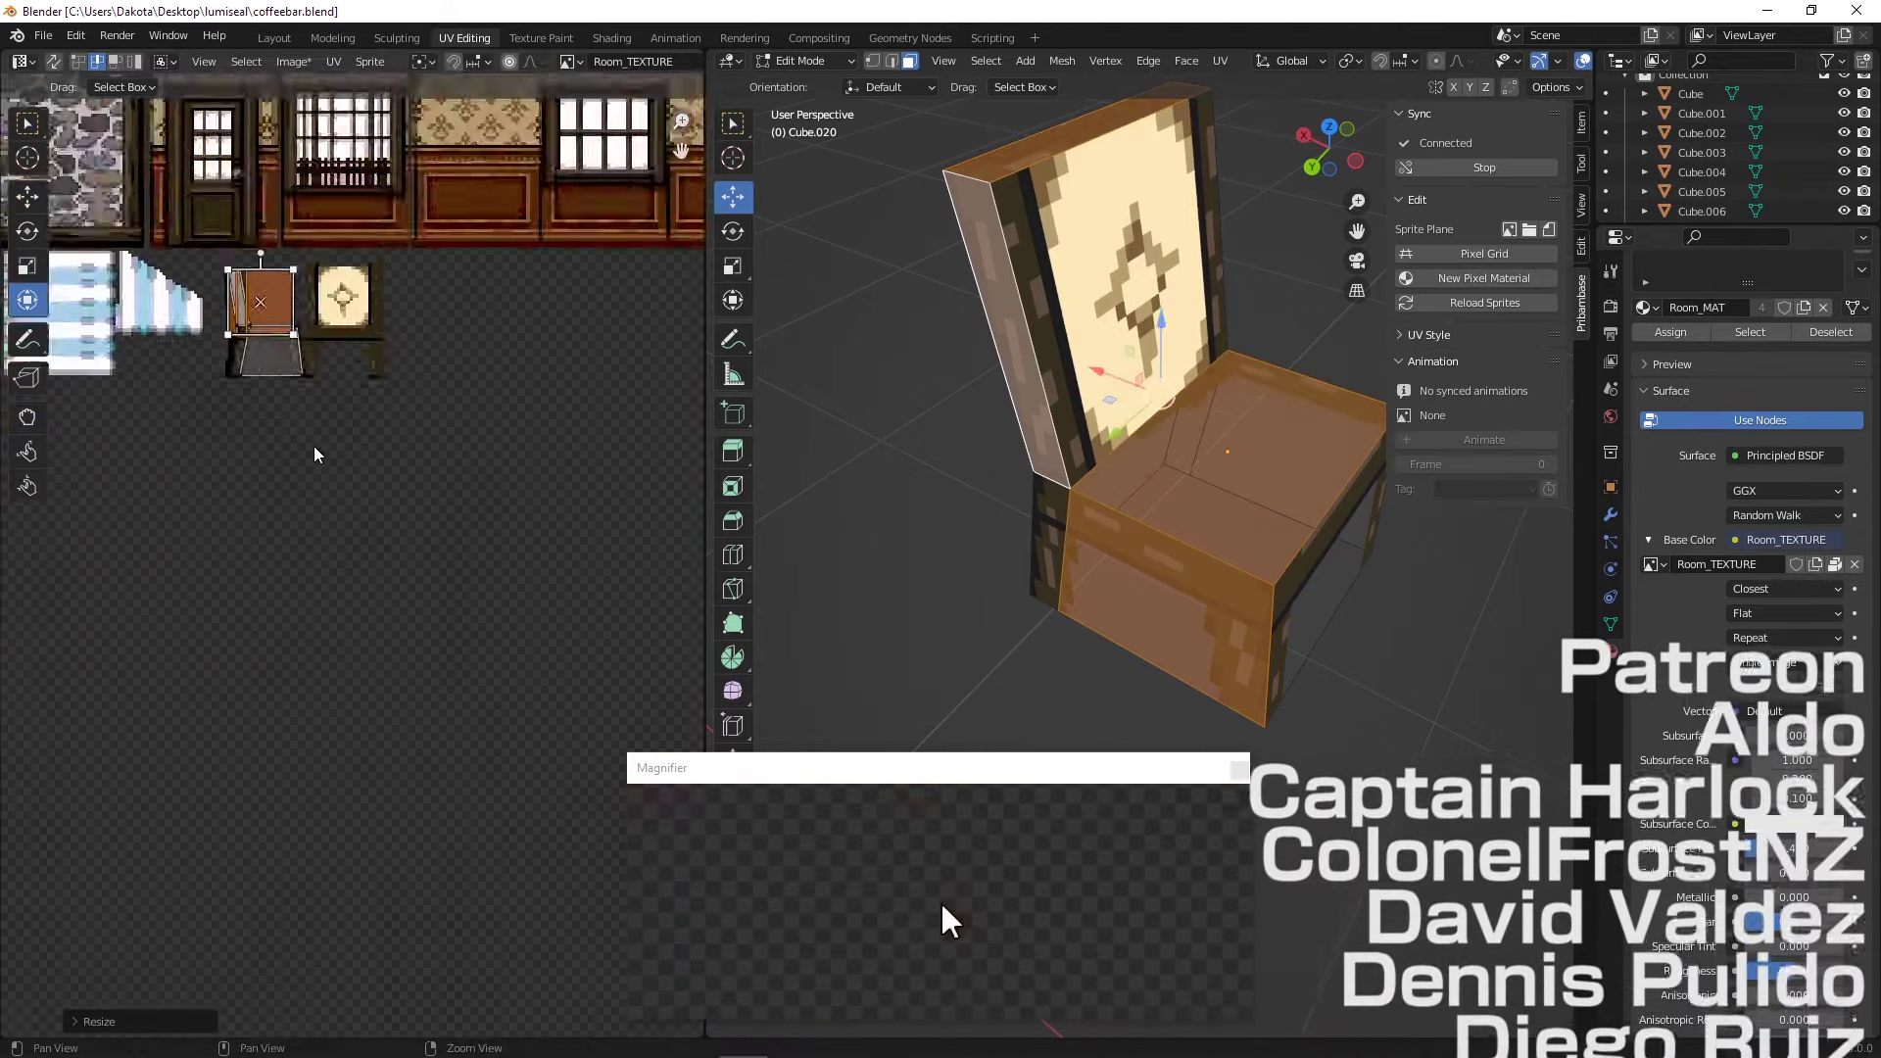
middle_drag(306, 480, 489, 650)
scroll(515, 696, up, 2)
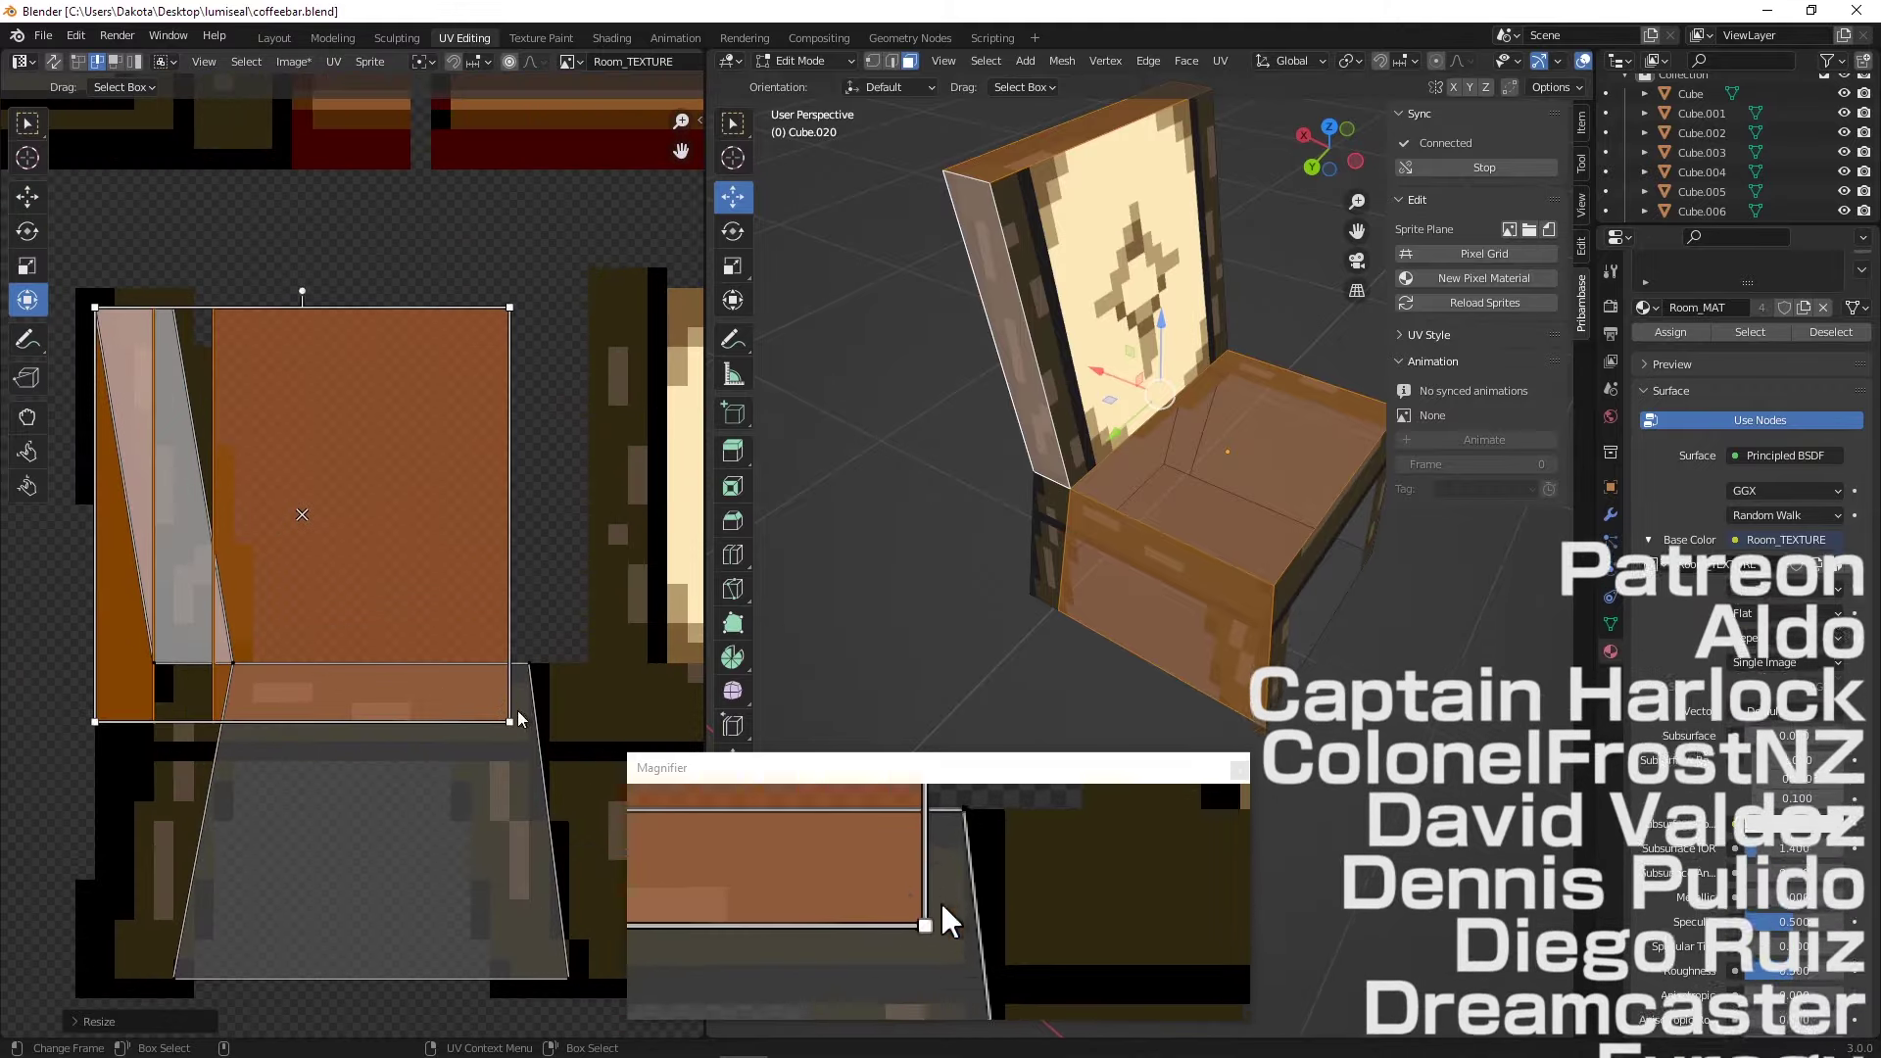
drag(508, 720, 527, 729)
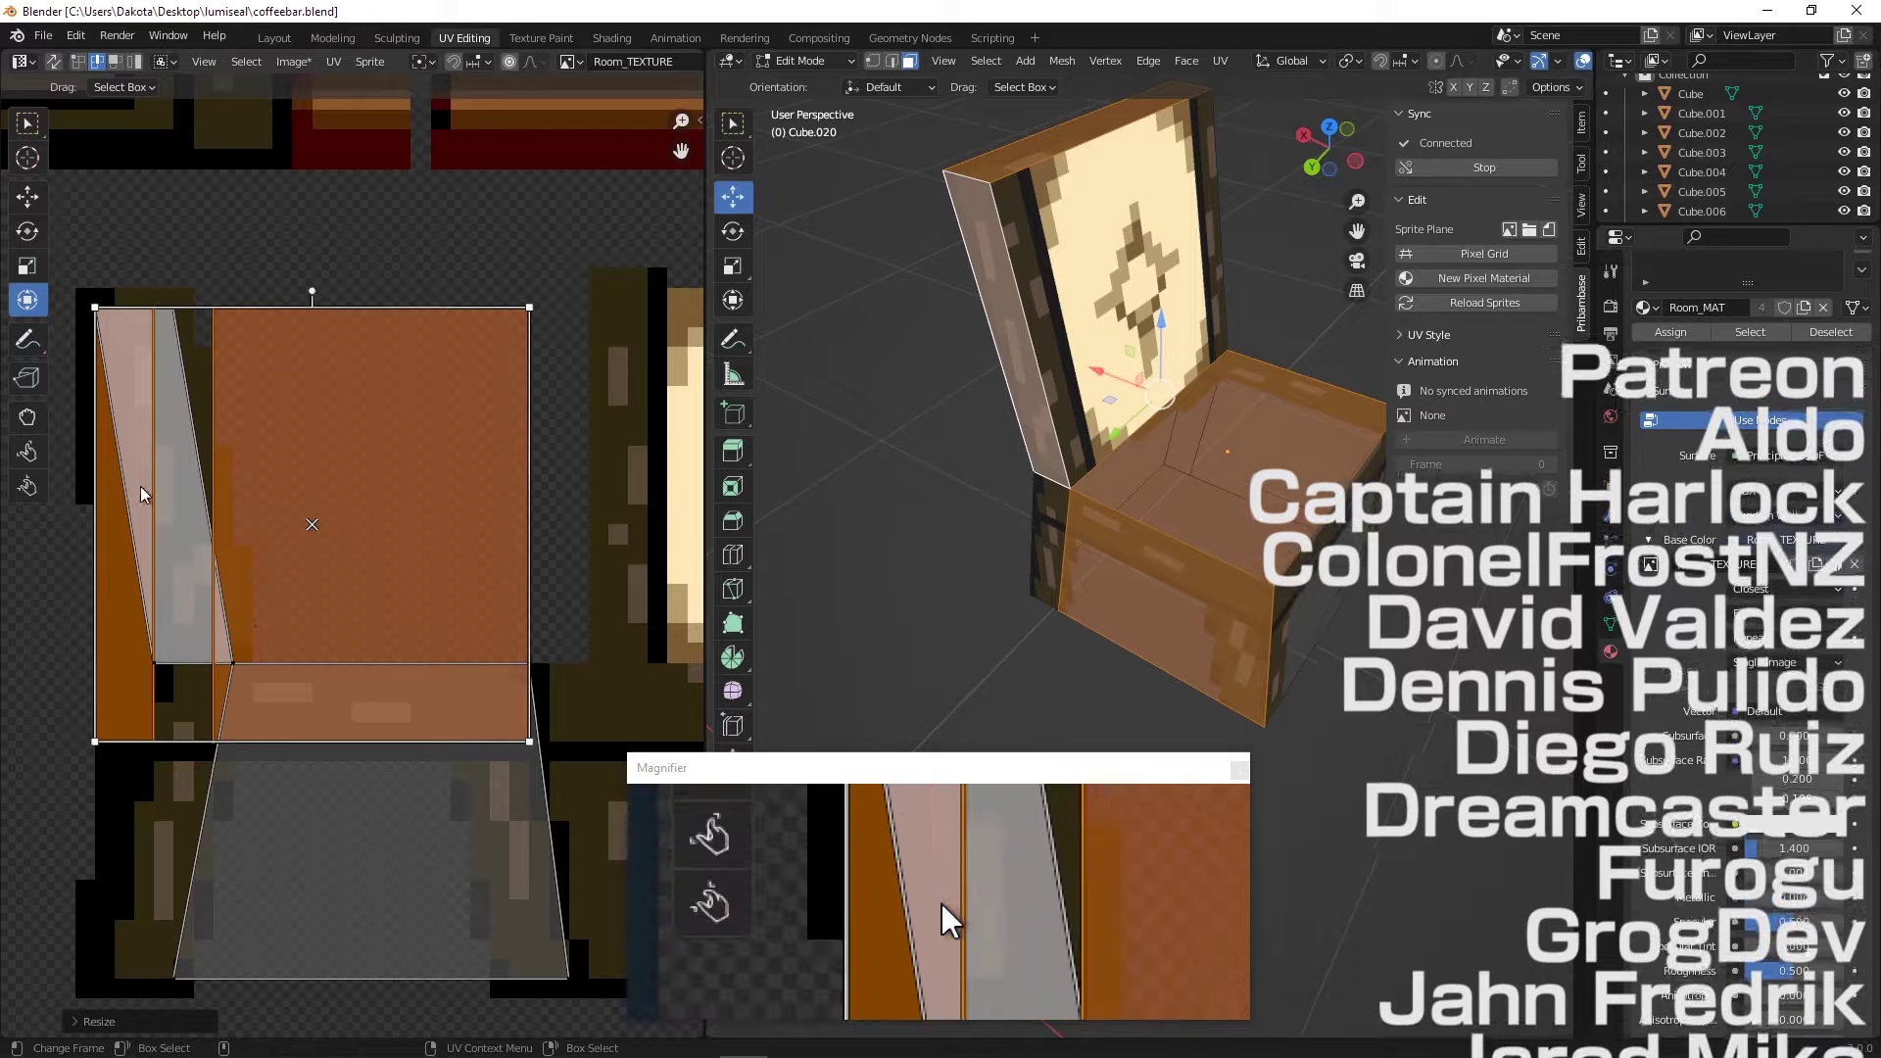
- Shift the facing vertical edges of the two UV islands sideways, widening the backrest-top strip and narrowing the seat
click(28, 196)
drag(140, 281, 208, 277)
drag(259, 524, 289, 524)
scroll(281, 529, down, 4)
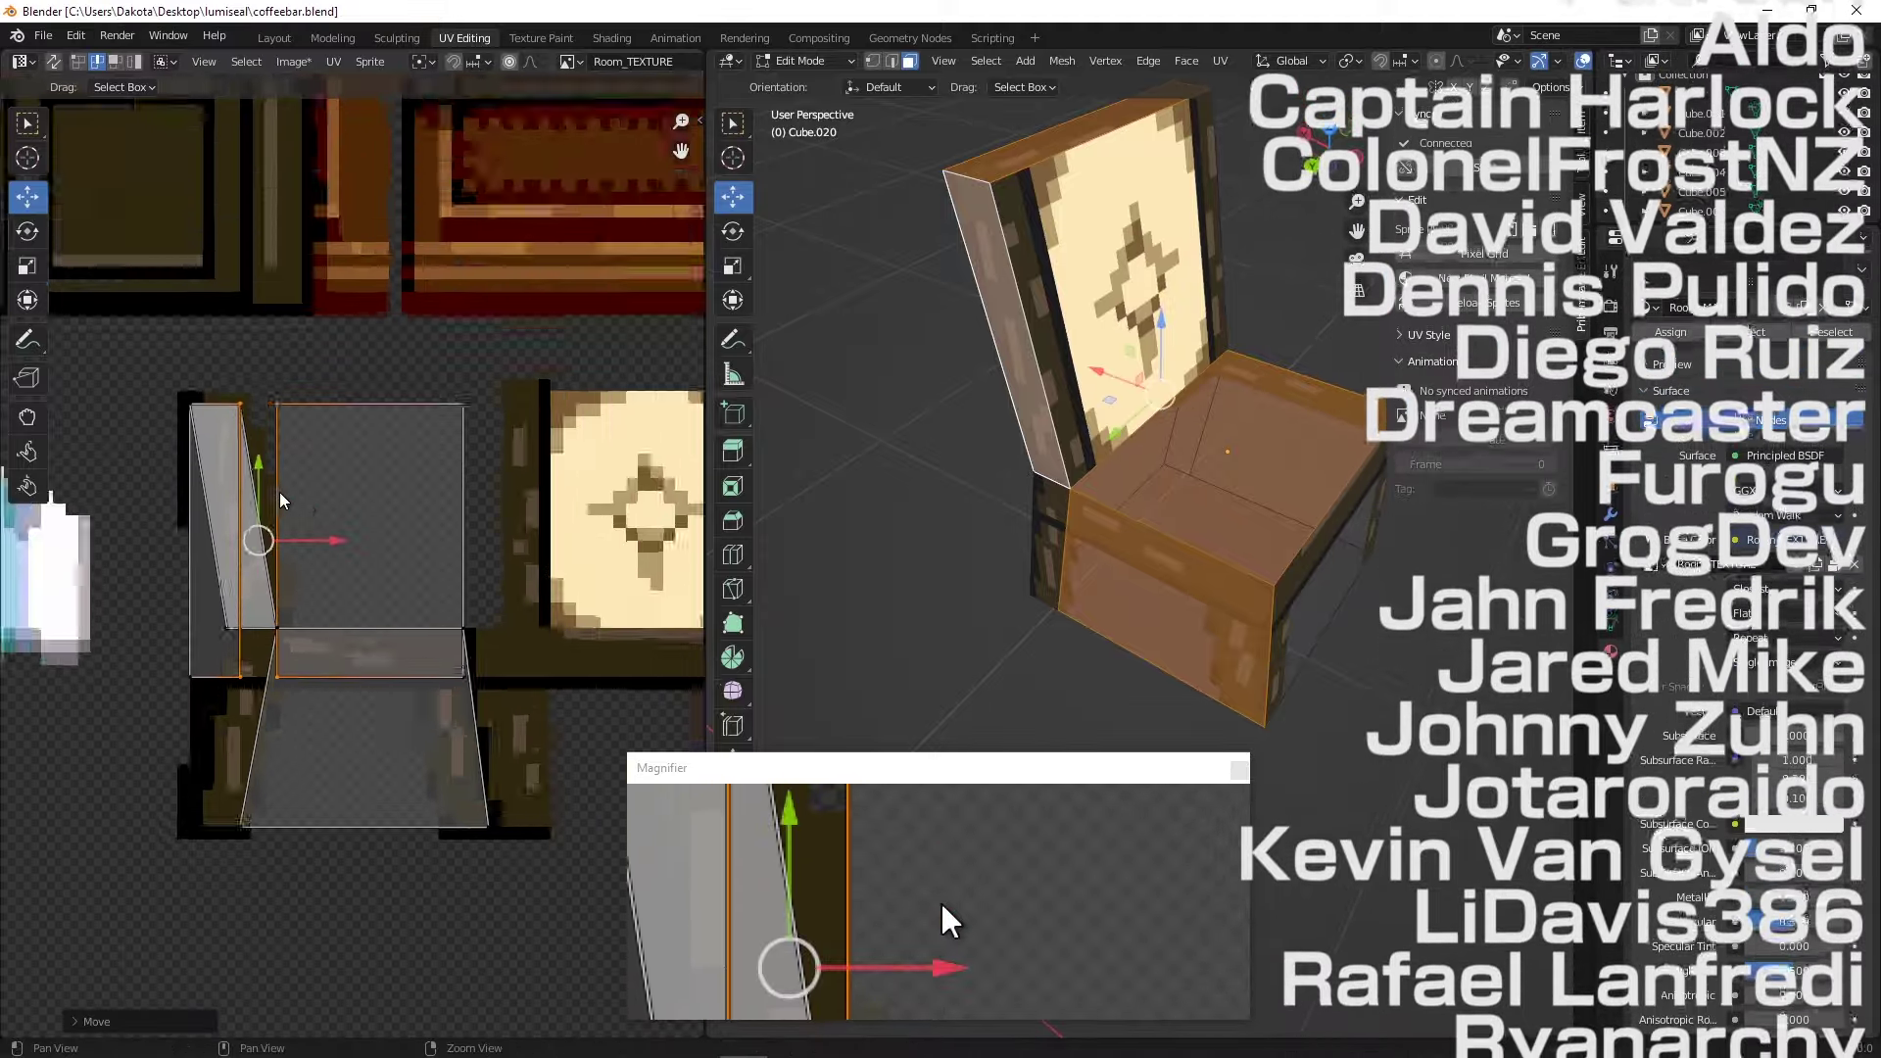
- Select the backrest-top strip and the seat UV island together in face selection mode
click(115, 61)
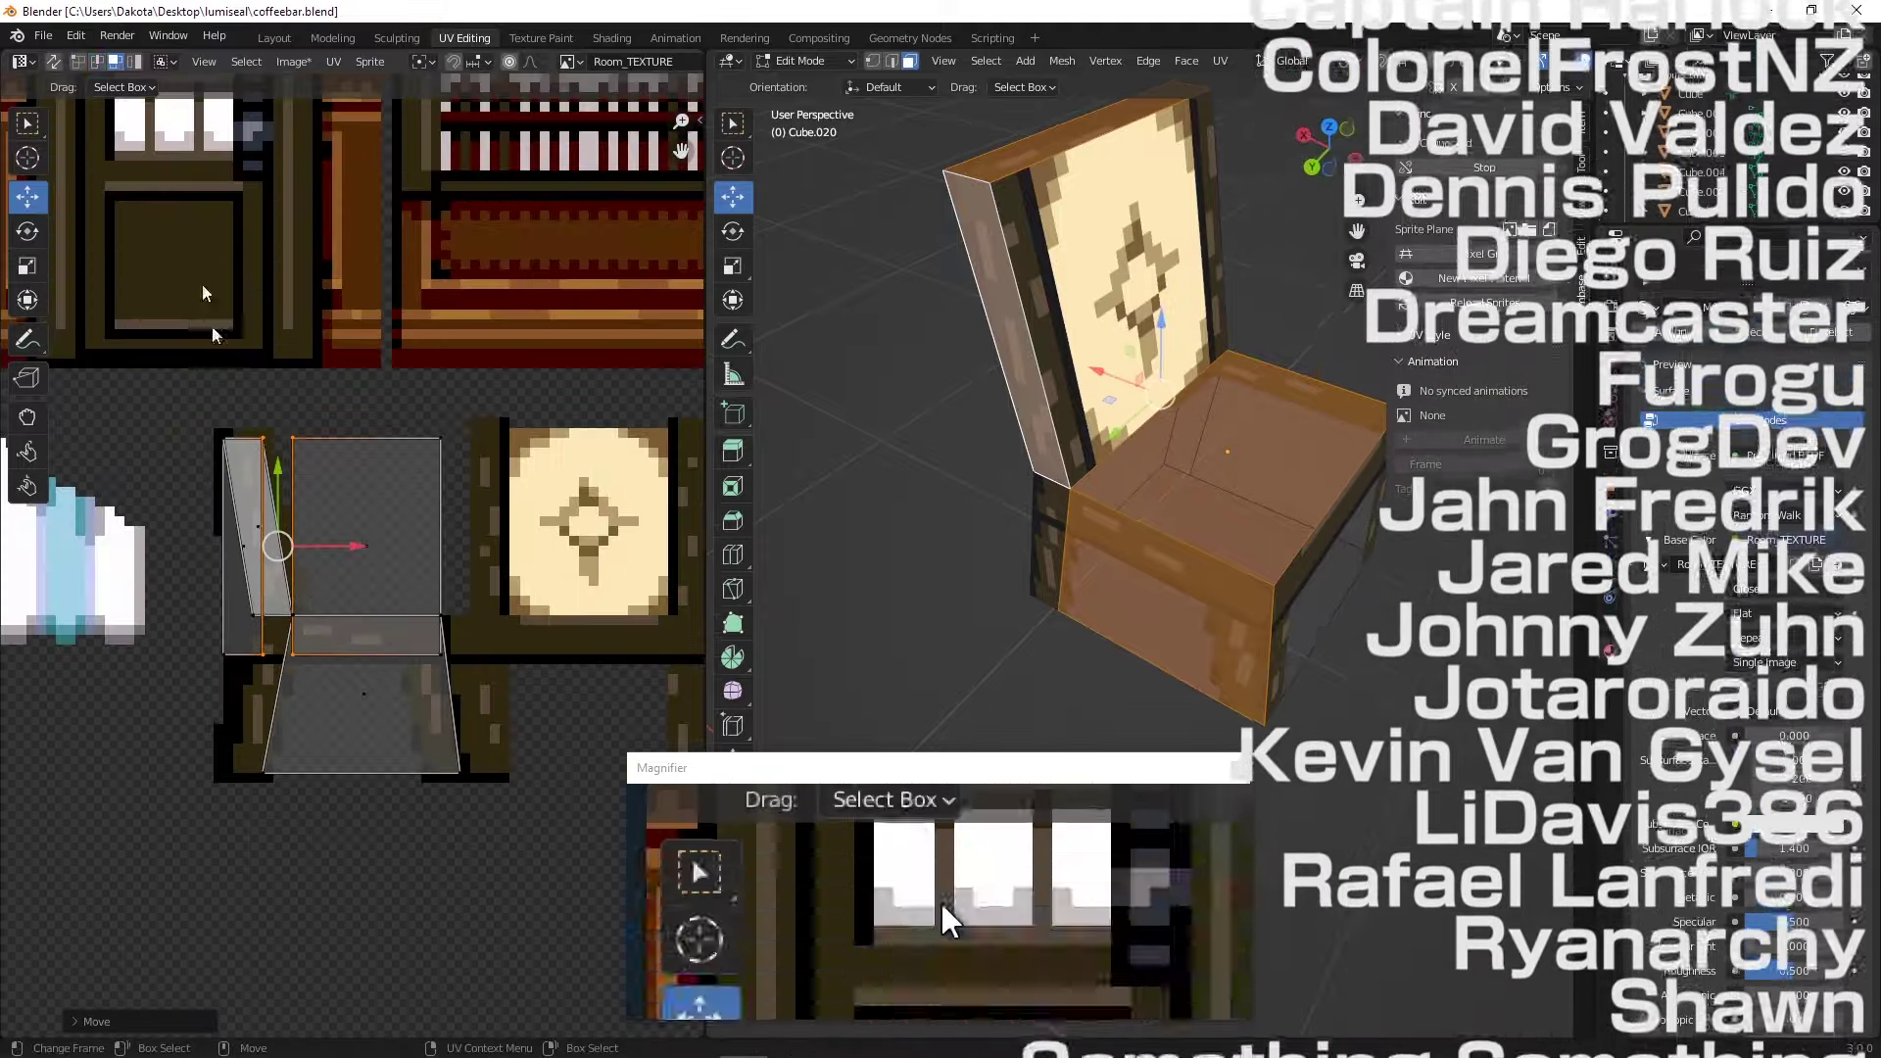
shift+click(370, 536)
scroll(382, 529, down, 2)
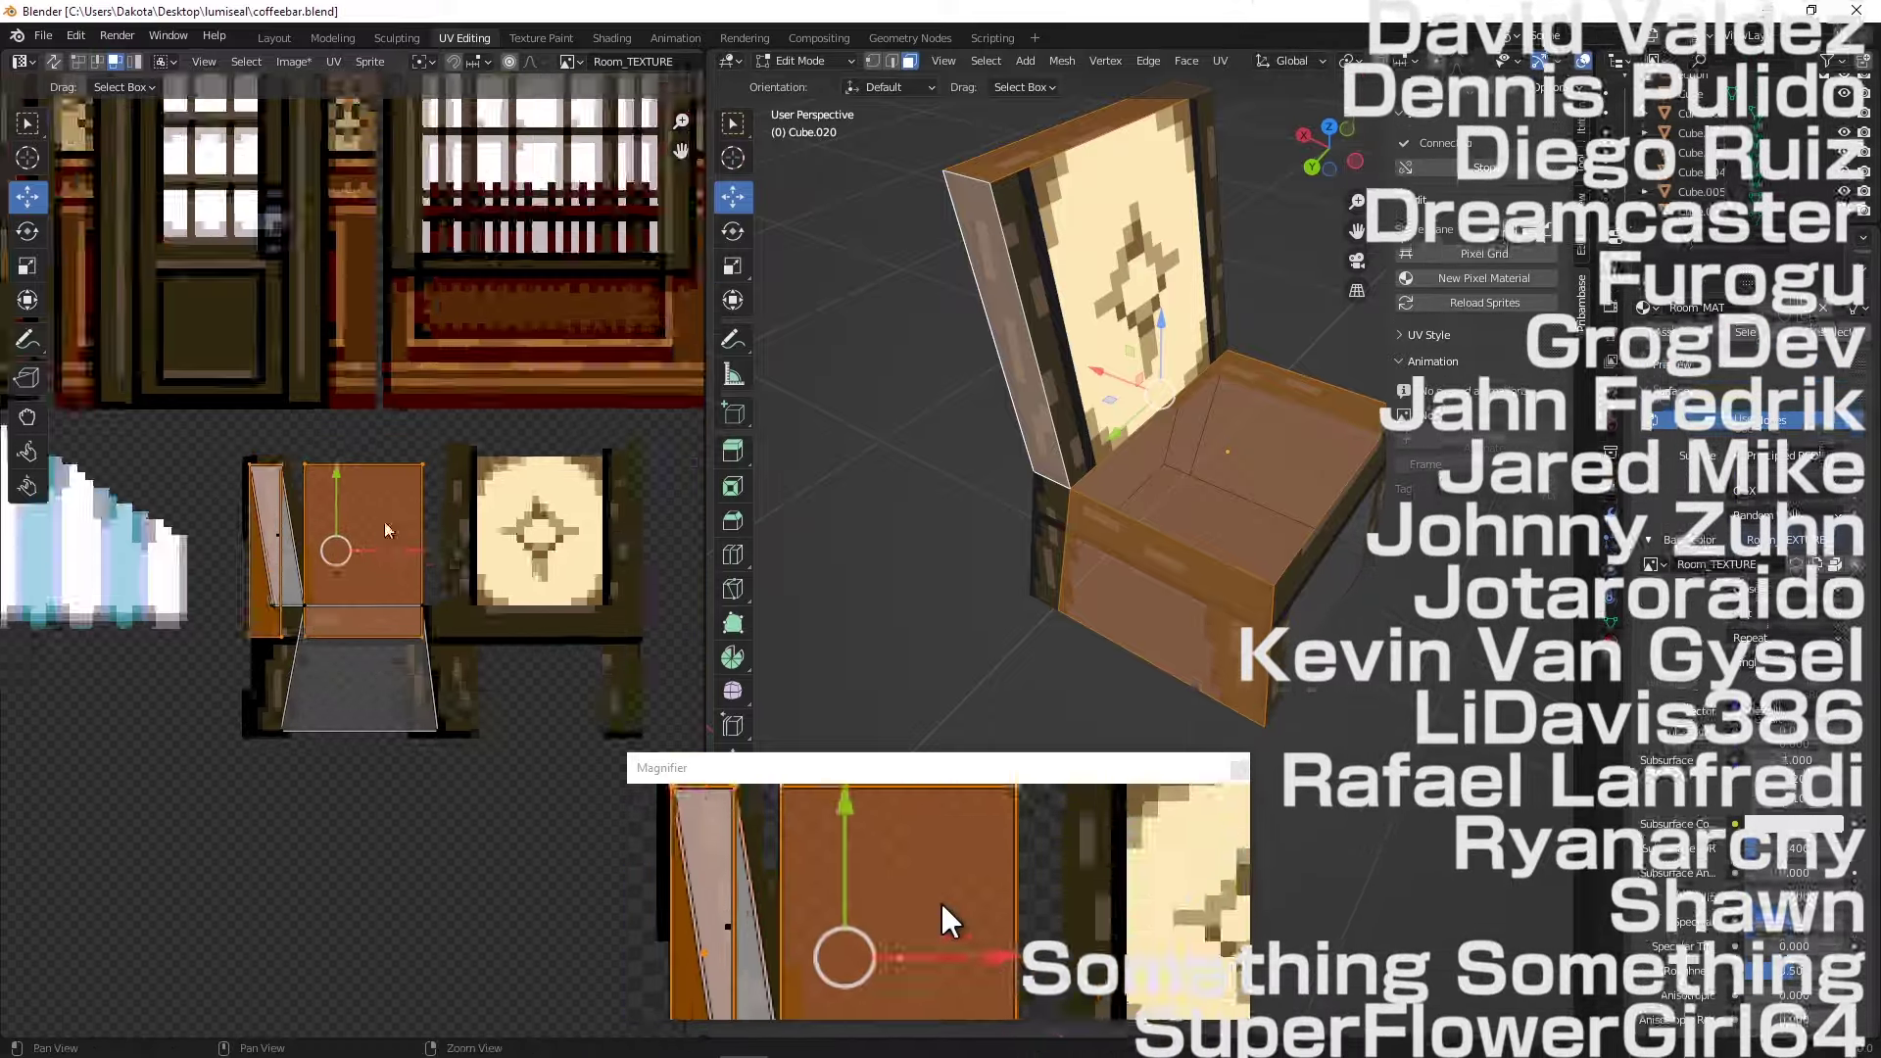
middle_drag(404, 527, 154, 489)
drag(184, 510, 468, 535)
key(ctrl+z)
- Move both UV islands horizontally onto the empty area just past the painted front-view backrest
middle_drag(185, 448, 479, 485)
scroll(369, 510, up, 3)
middle_drag(369, 510, 392, 322)
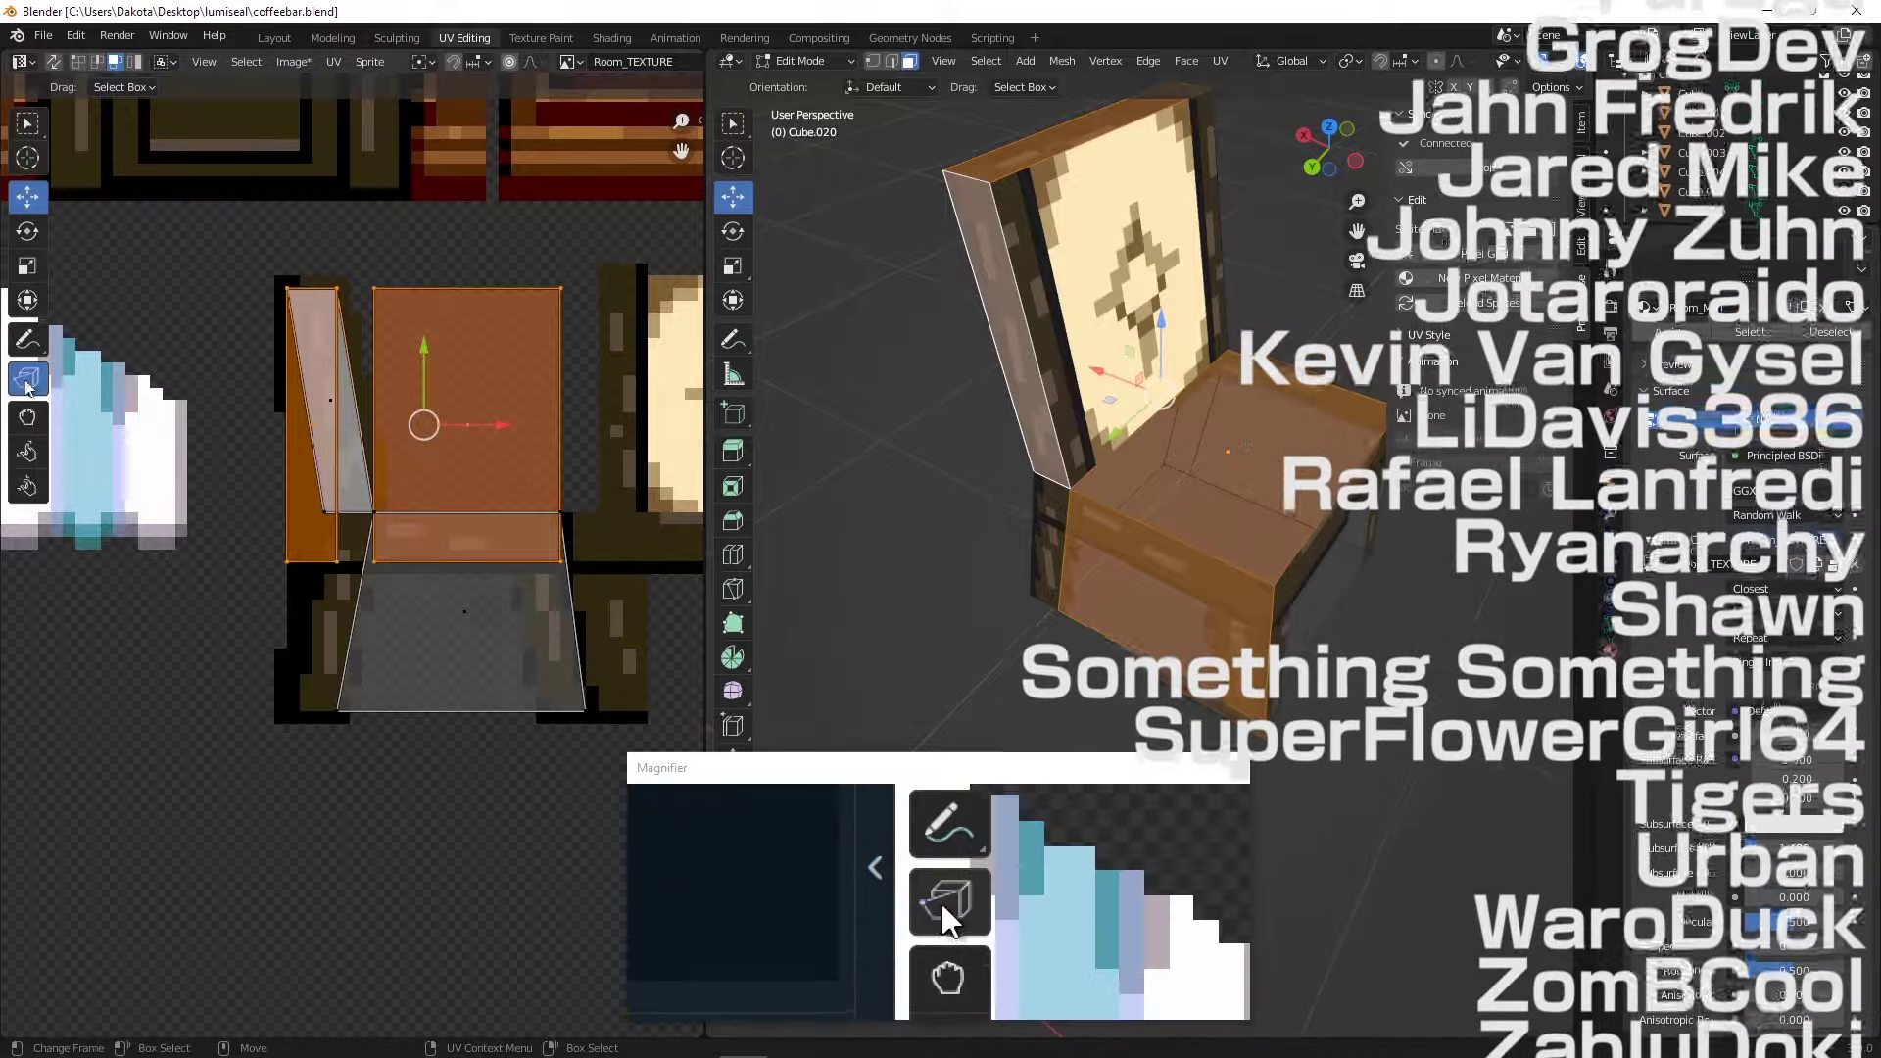
click(27, 378)
middle_drag(427, 445, 310, 503)
drag(344, 483, 679, 457)
middle_drag(474, 521, 126, 570)
drag(335, 514, 497, 509)
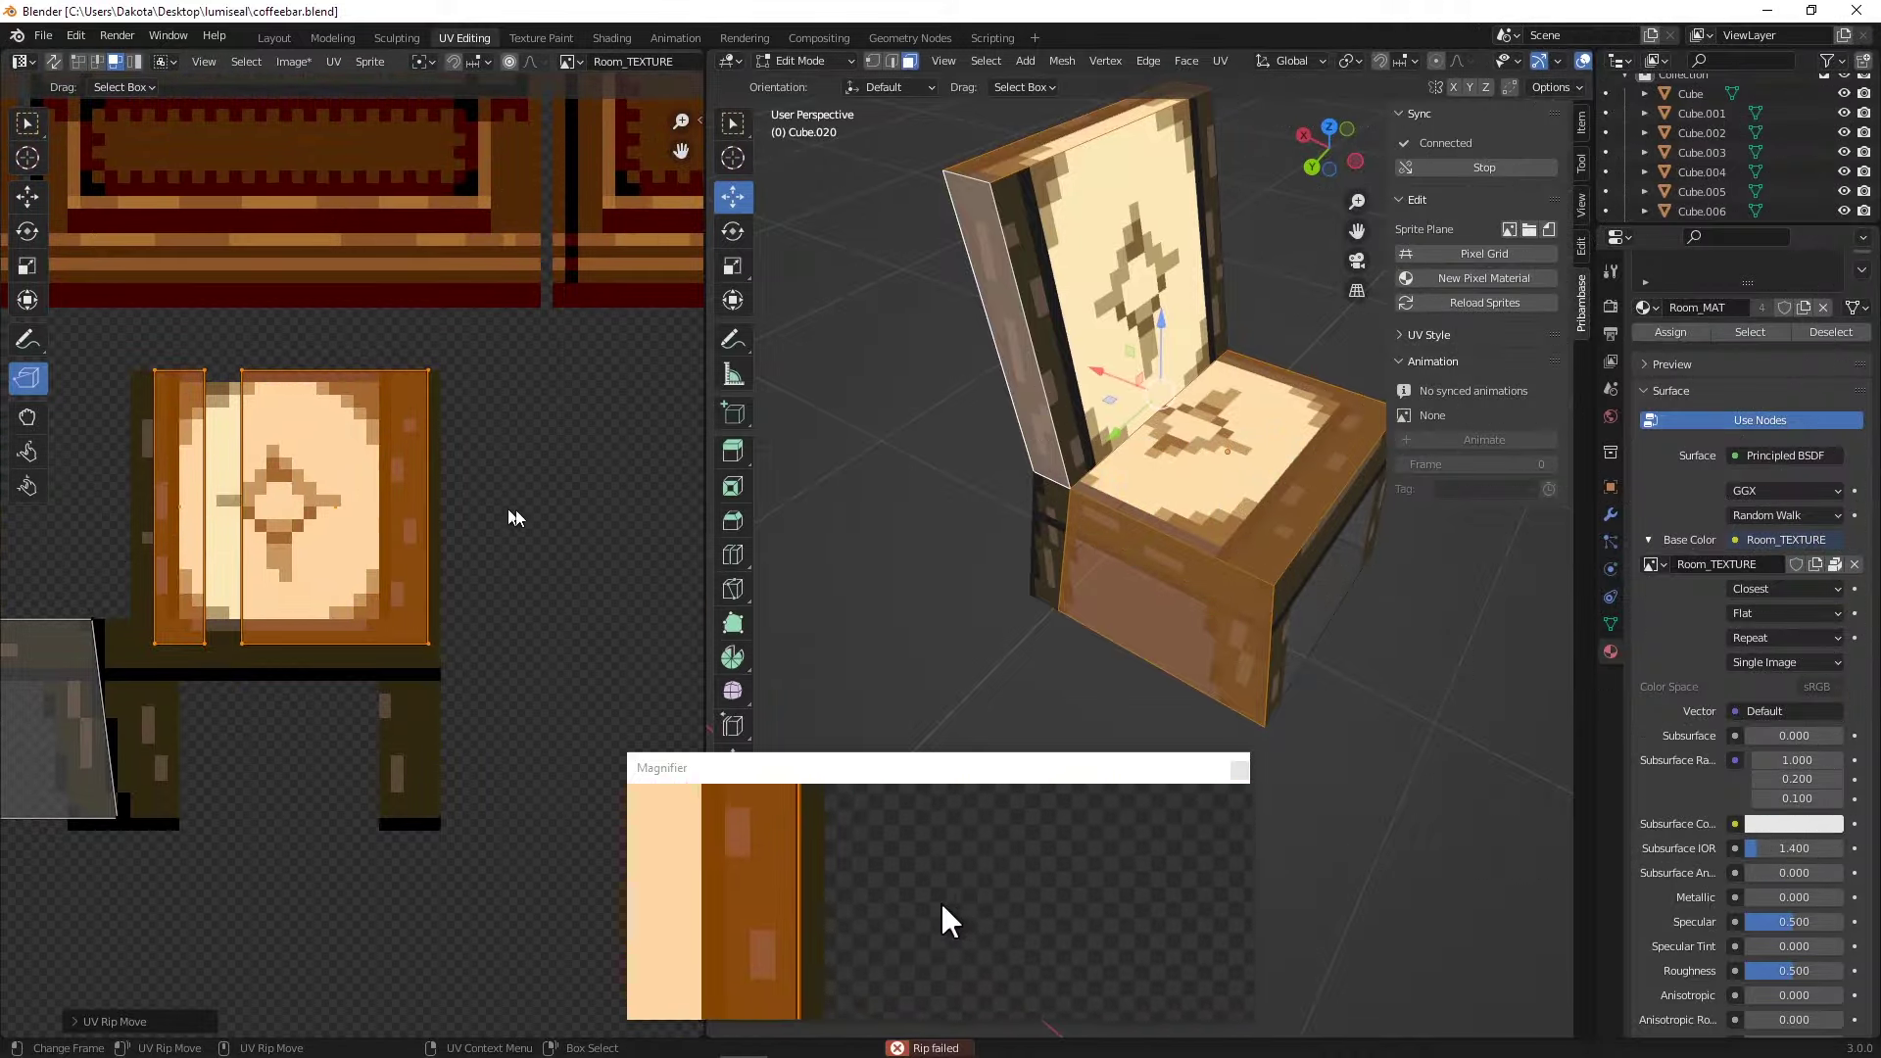
click(27, 203)
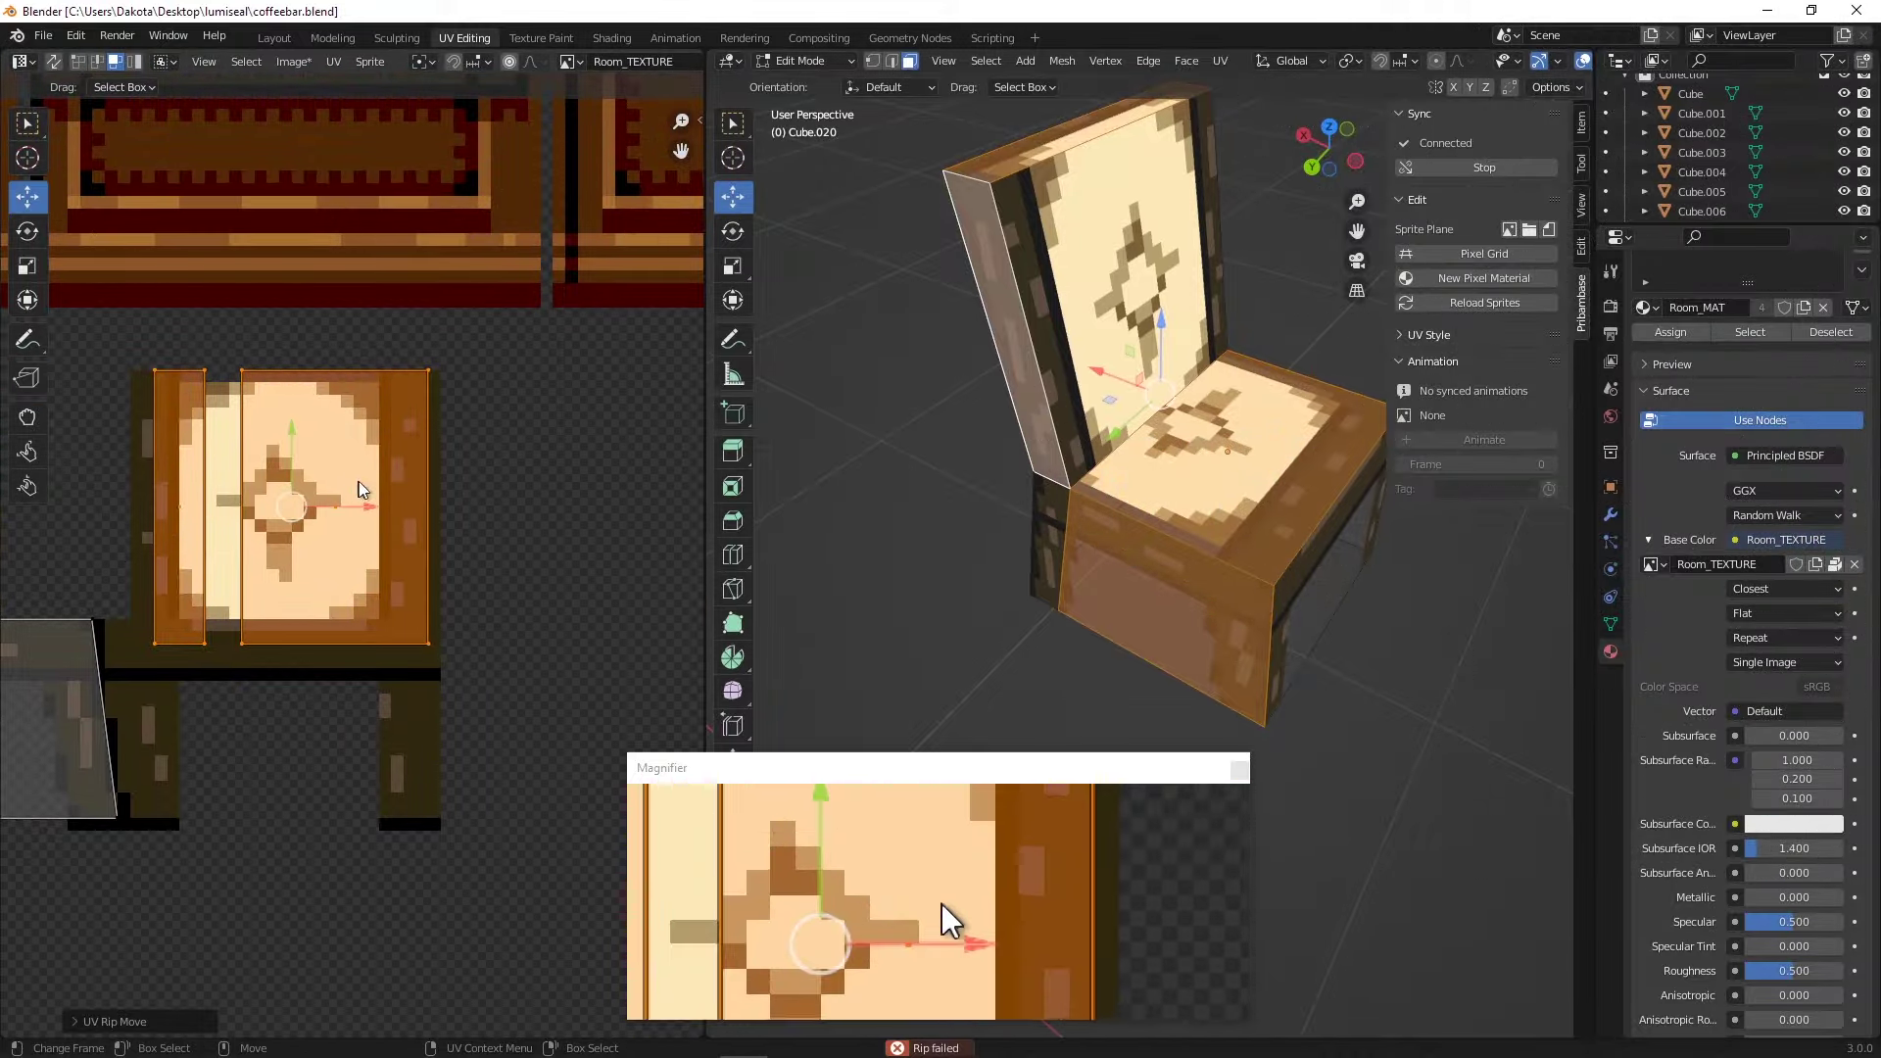
drag(354, 493, 669, 508)
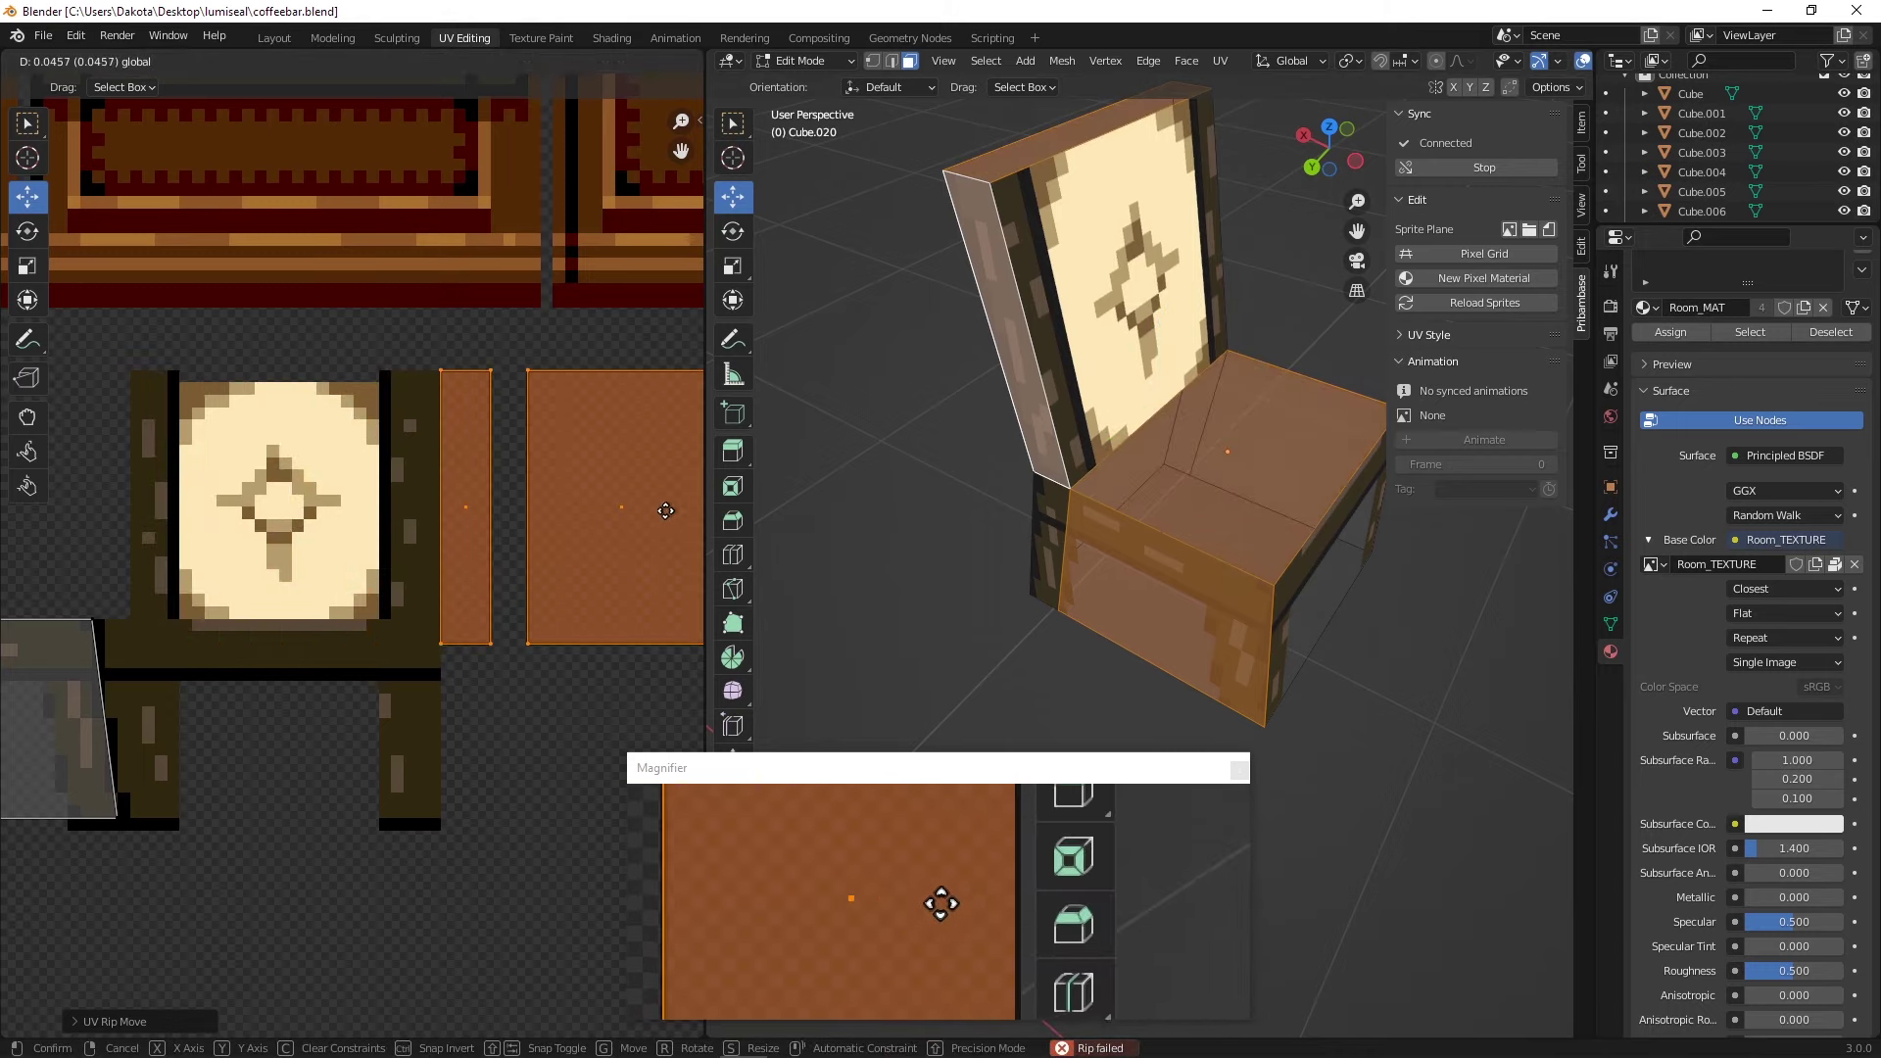
- Nudge both UV islands slightly away from the backrest drawing, leaving a small gap beside its post
scroll(468, 504, down, 3)
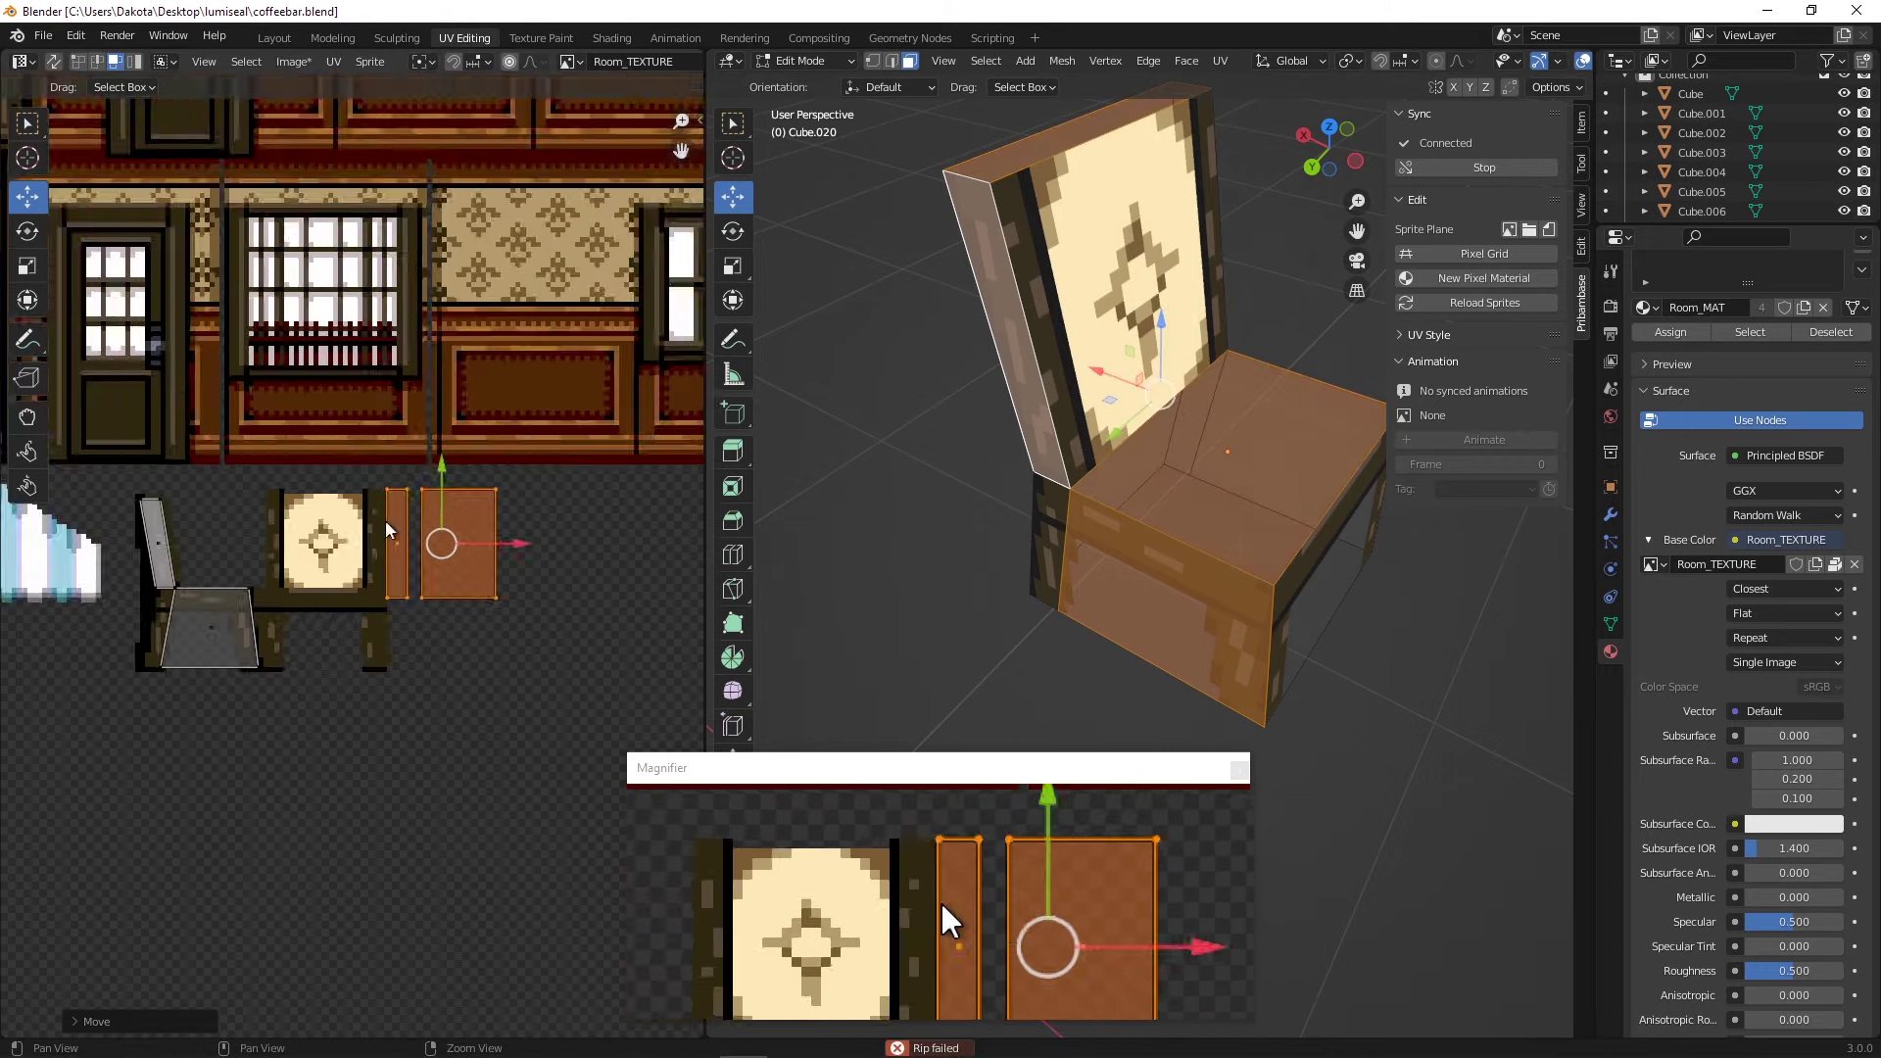
scroll(467, 511, up, 2)
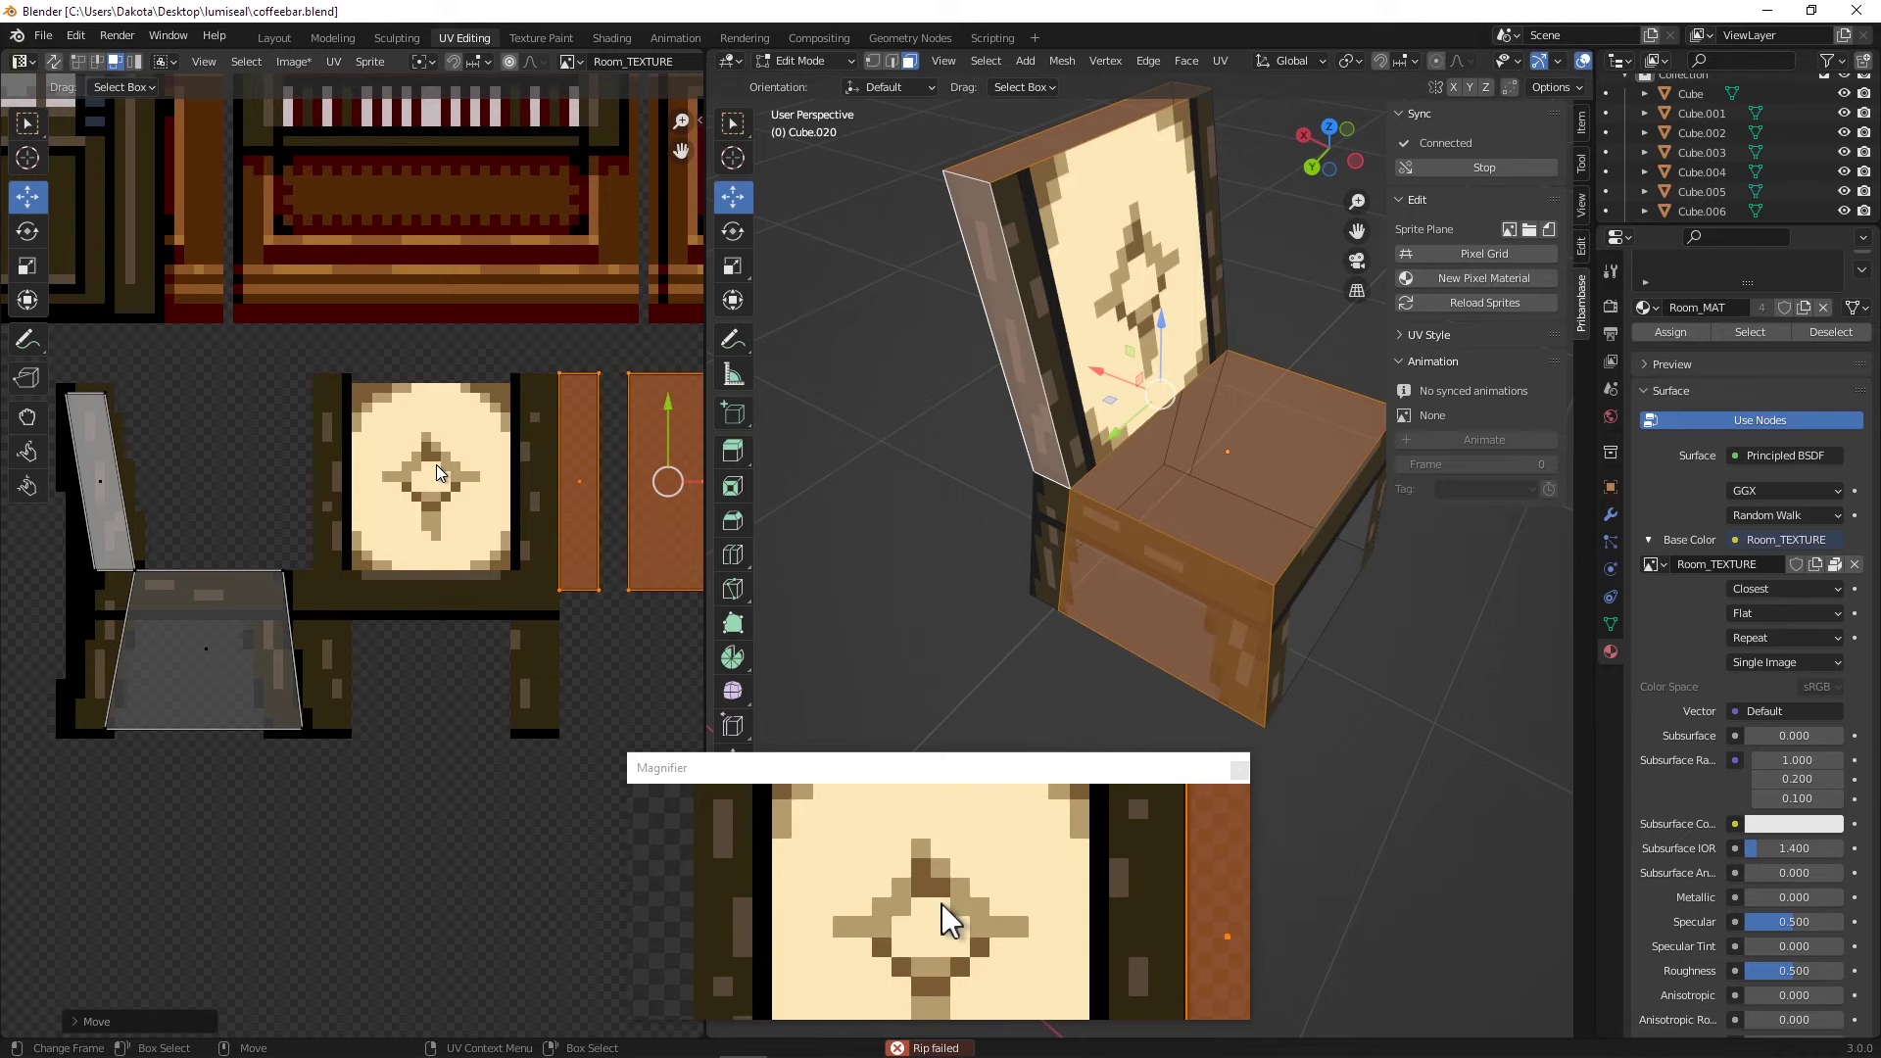
middle_drag(467, 573, 304, 615)
scroll(309, 608, up, 1)
middle_drag(533, 537, 310, 521)
key(g)
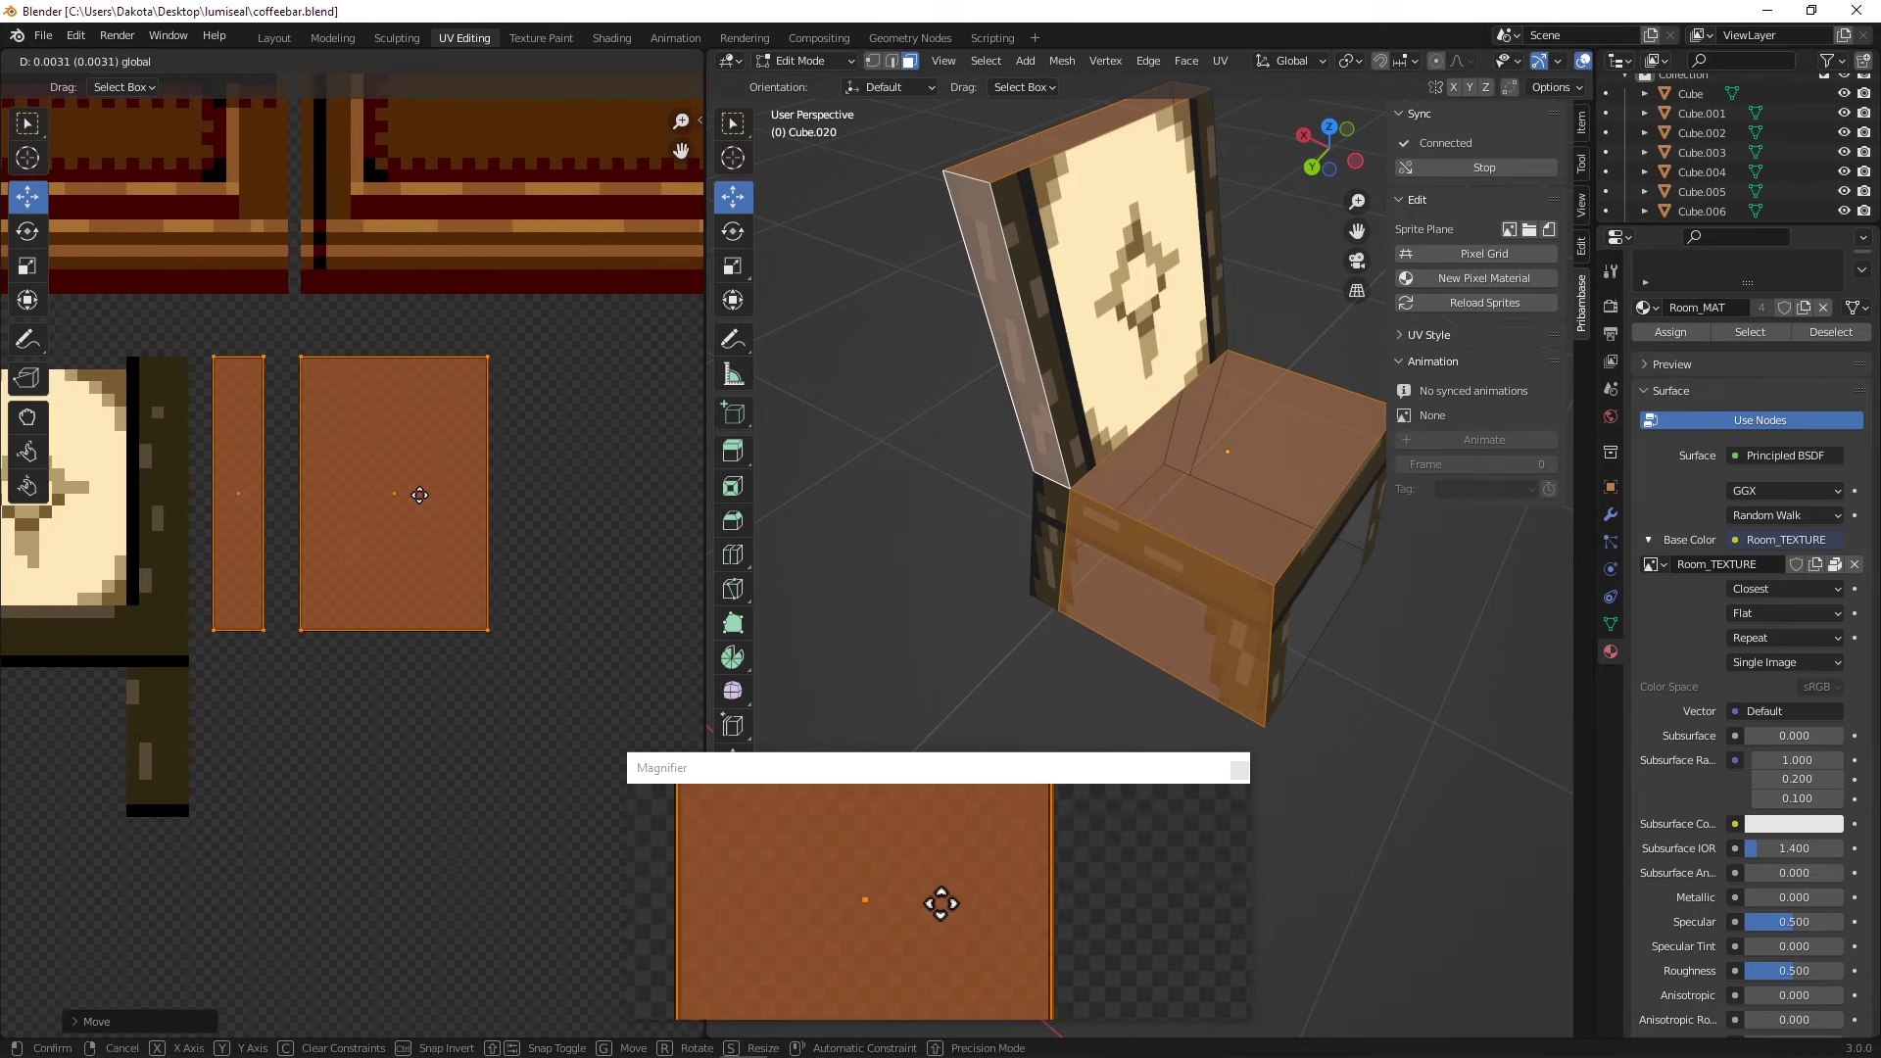
click(415, 498)
- Switch to Aseprite and marquee-select a 25 × 3 px horizontal band across the upper backrest panel, including both posts
mouse_move(338, 1057)
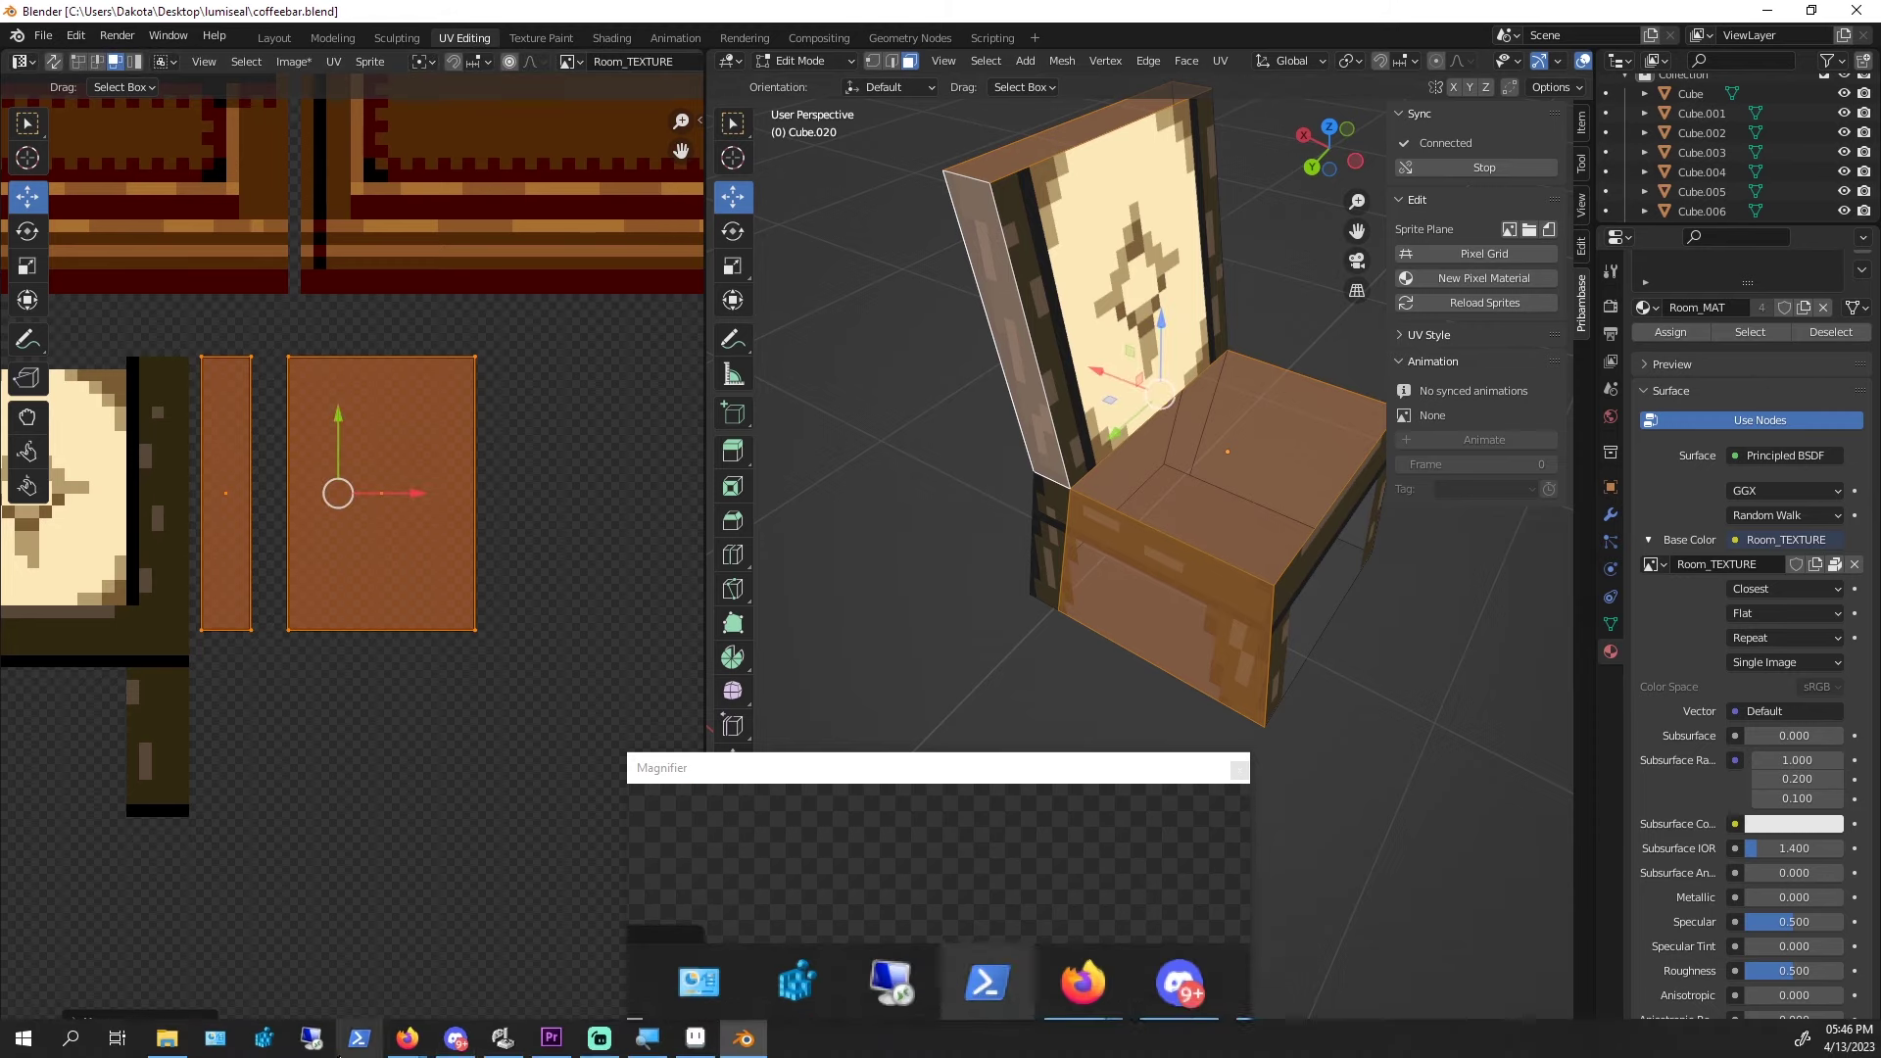
click(689, 1050)
scroll(562, 521, down, 2)
middle_drag(758, 472, 463, 515)
scroll(623, 448, up, 3)
scroll(424, 597, down, 3)
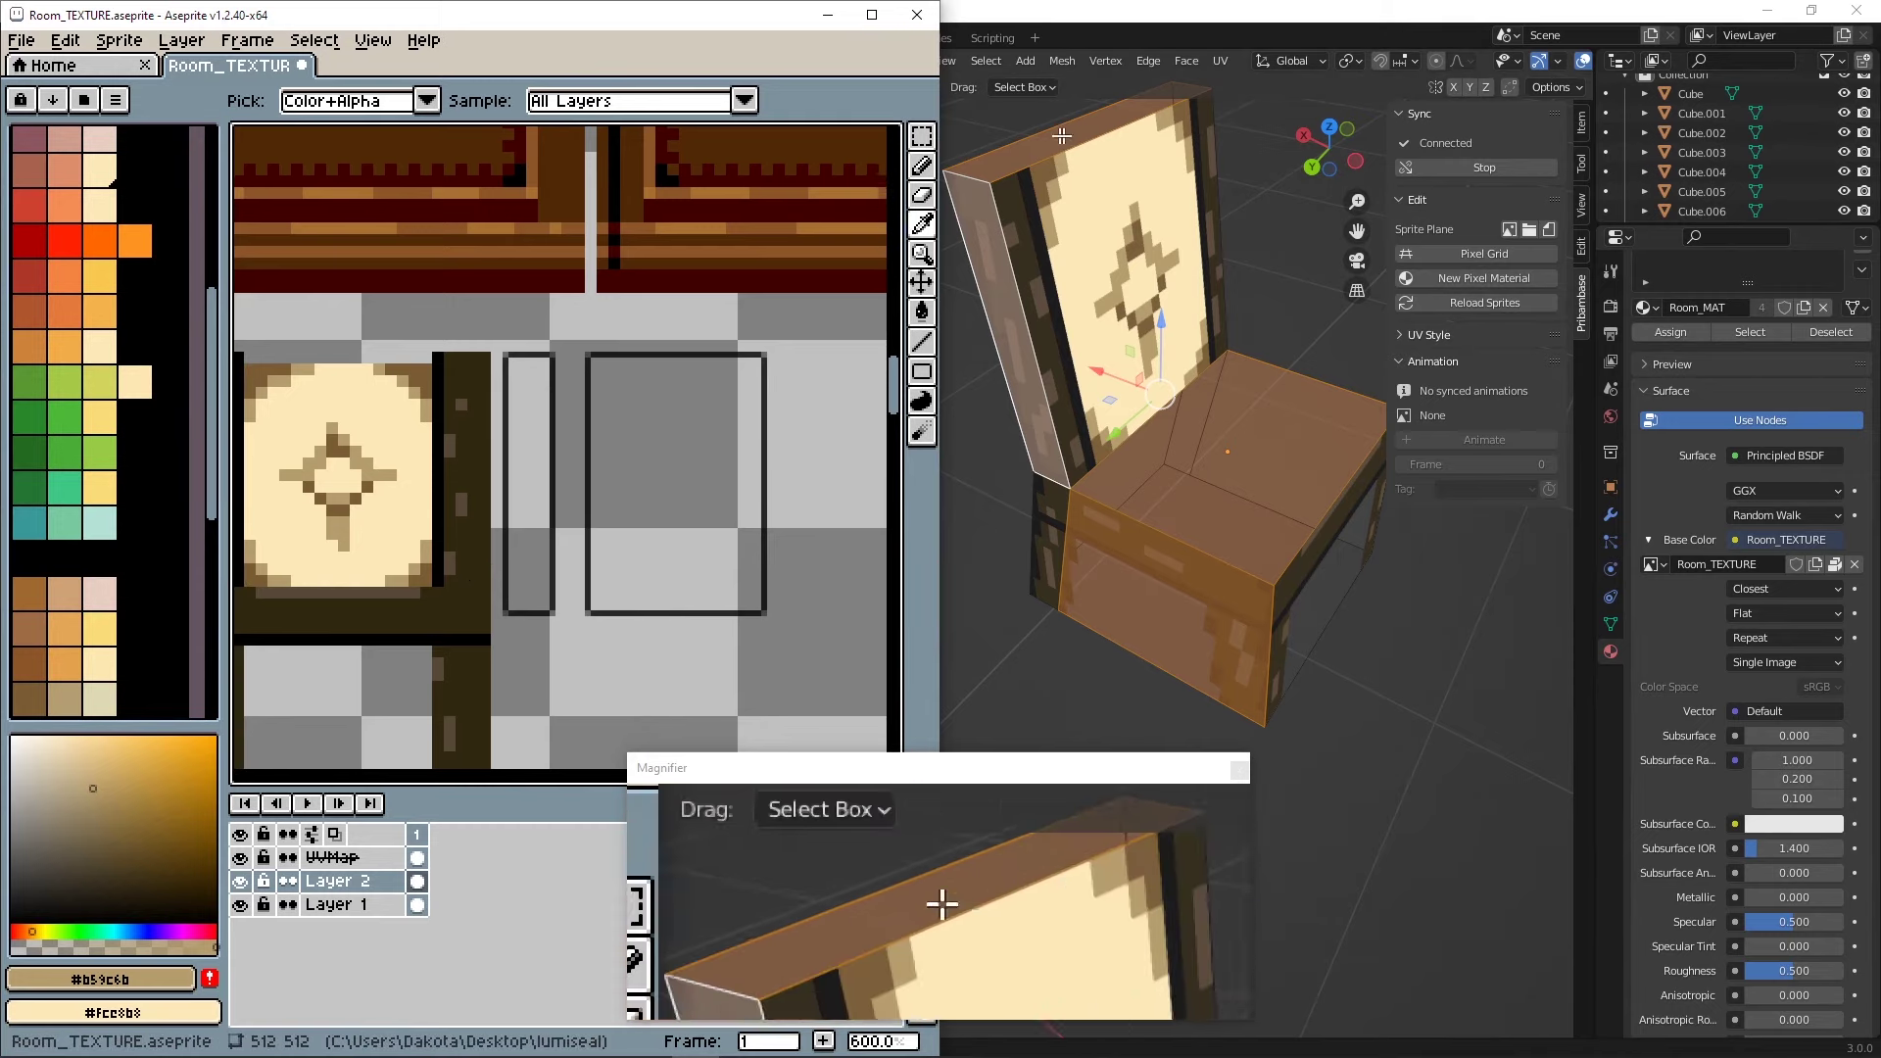
click(897, 131)
scroll(428, 602, down, 1)
middle_drag(428, 602, 651, 403)
scroll(552, 458, up, 2)
middle_drag(552, 457, 497, 333)
key(m)
drag(356, 398, 735, 431)
key(i)
middle_drag(688, 416, 584, 406)
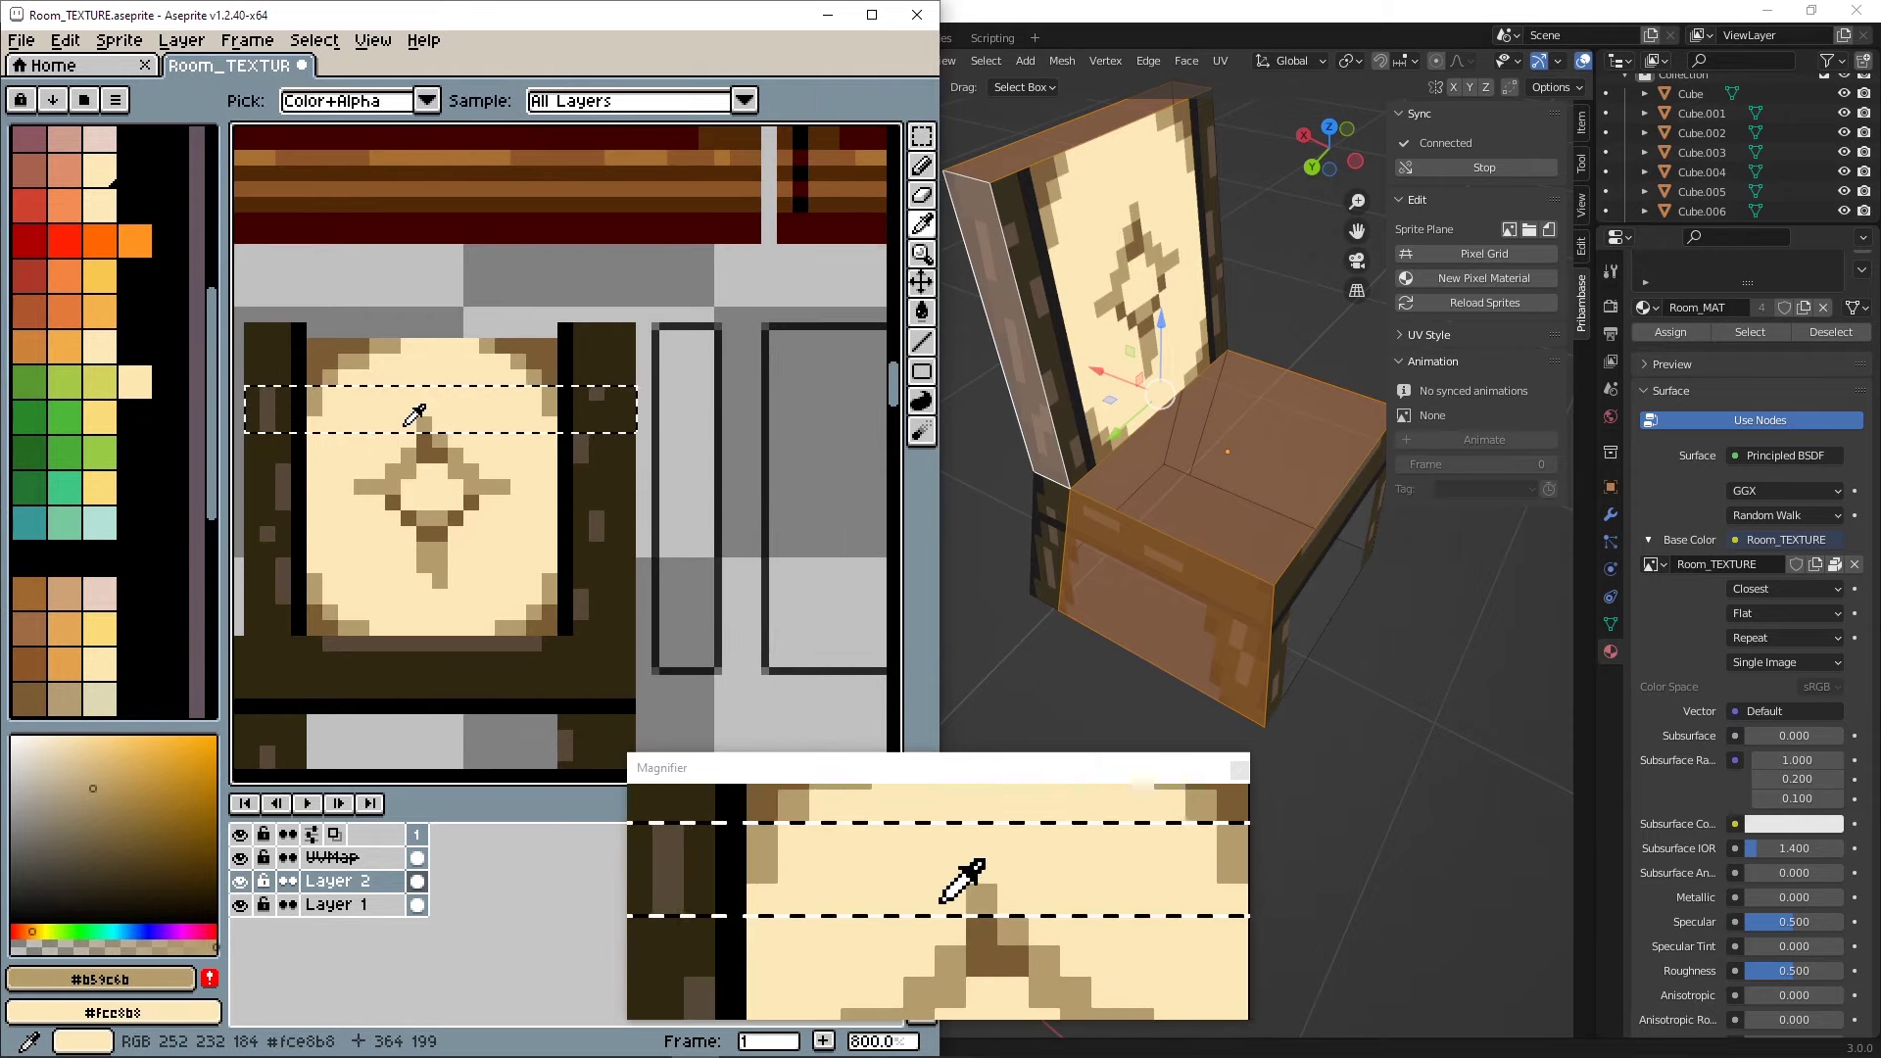
- Duplicate the selected band, rotate it 90° and place it over the narrow backrest-top UV outline
key(m)
alt+shift+drag(377, 424, 818, 466)
double_click(496, 416)
alt+middle_drag(777, 430, 603, 436)
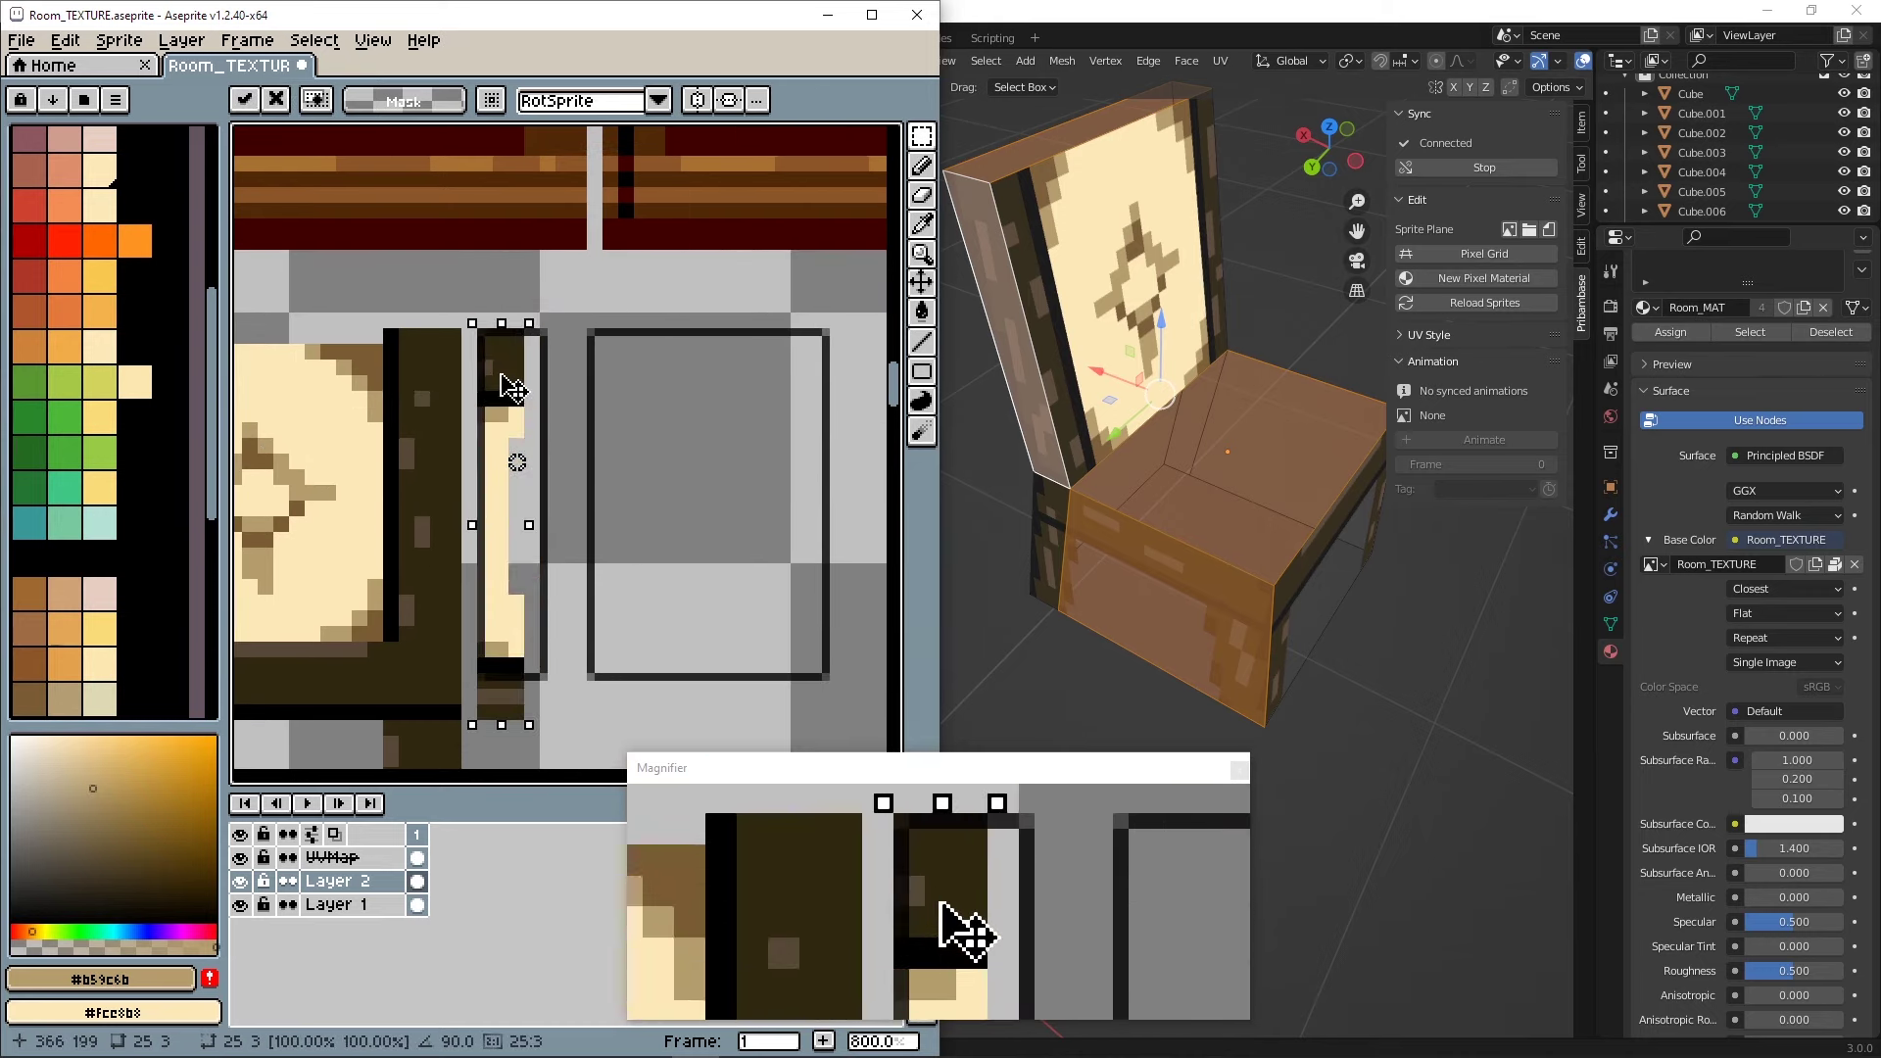
alt+middle_drag(546, 549, 594, 463)
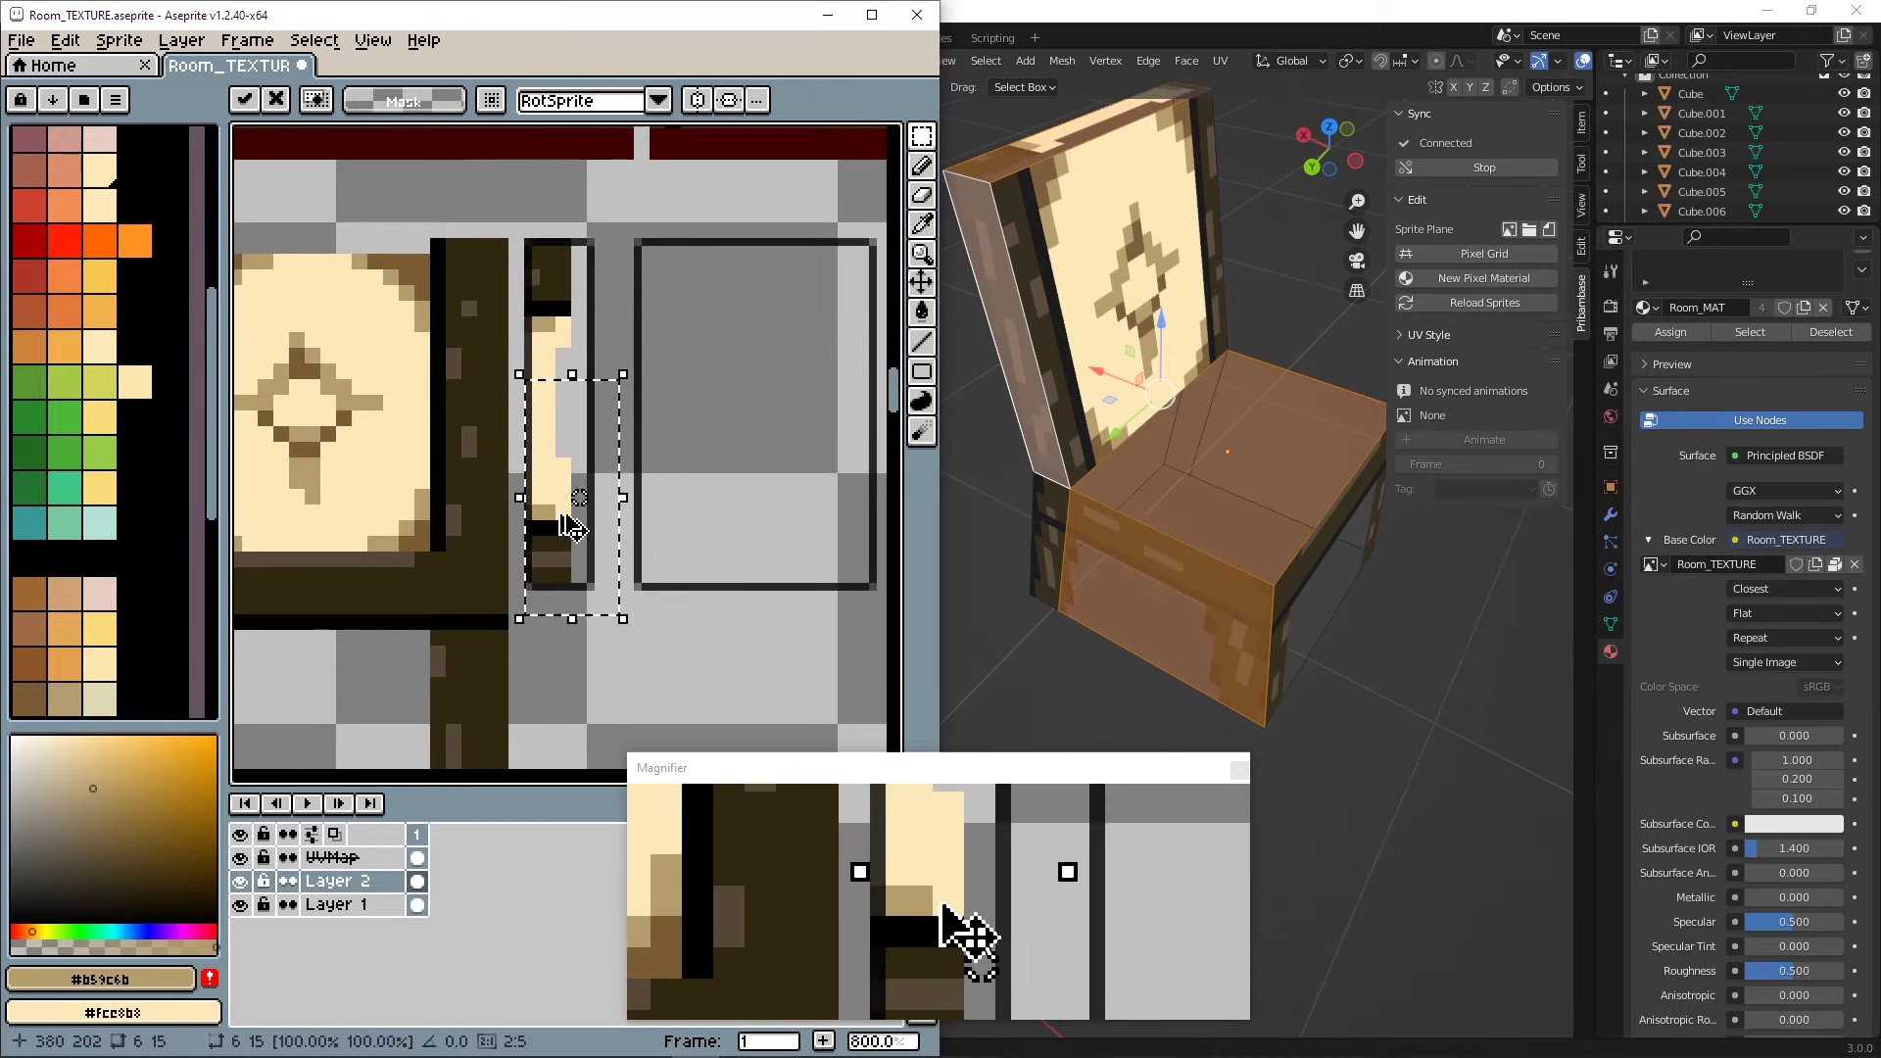
- Select the rotated 3 × 25 px strip, stretch it to 6 × 25 px and place it directly against the backrest post
drag(532, 600, 566, 235)
drag(571, 435, 556, 480)
click(748, 382)
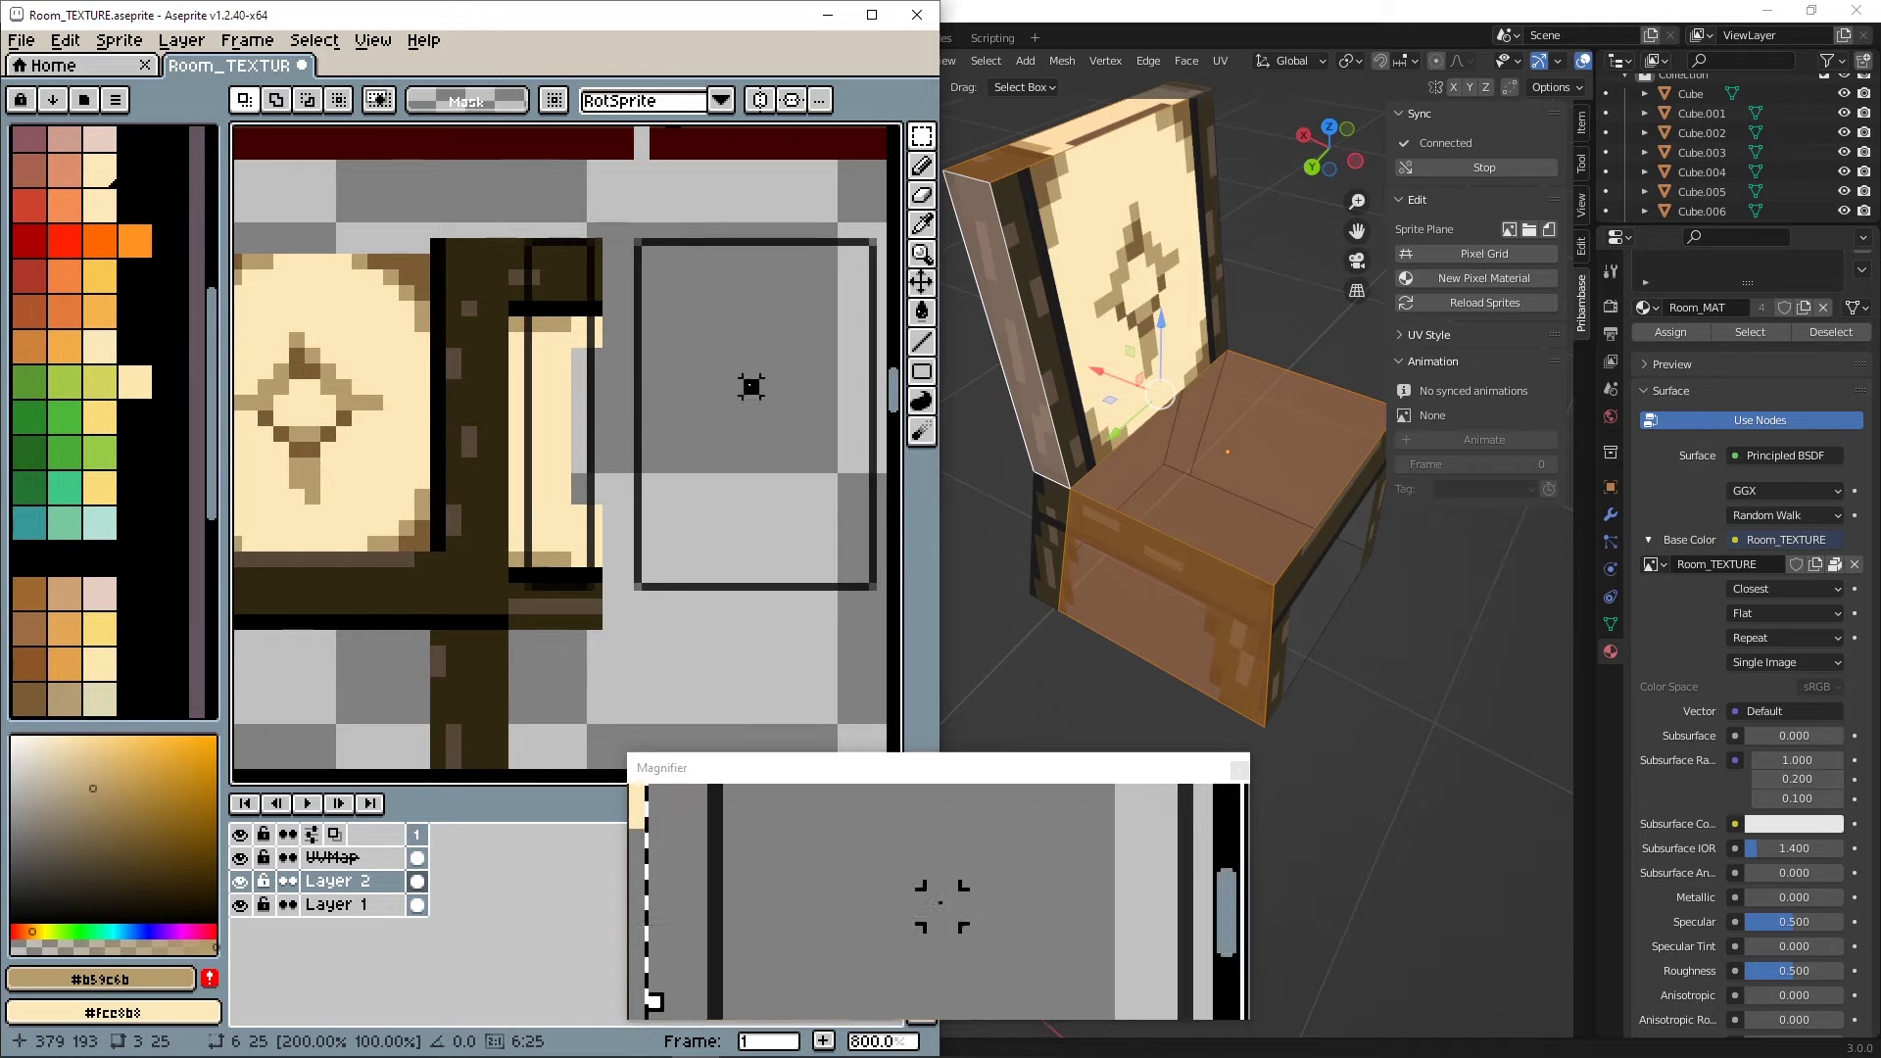
- Select the painted half of the strip and stretch it across the transparent gap to fill the whole outline
drag(542, 625, 560, 237)
drag(571, 434, 609, 436)
click(722, 428)
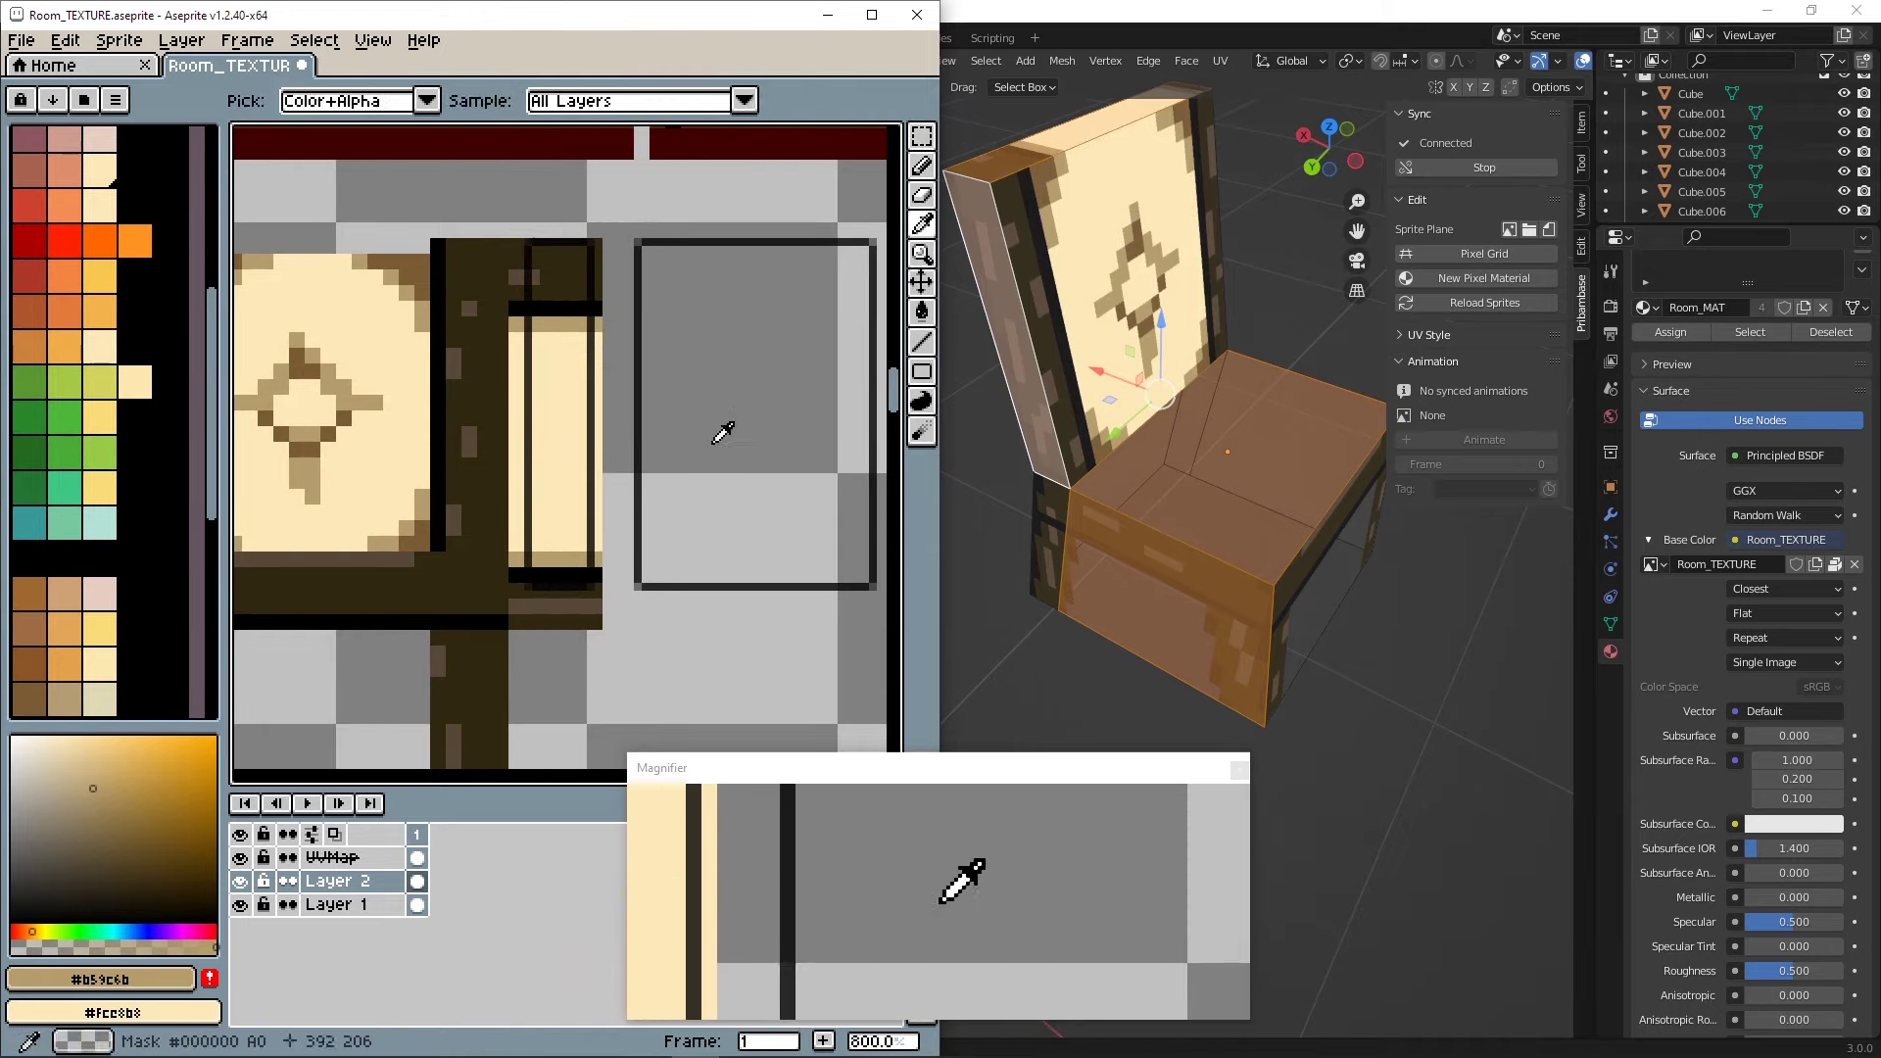
middle_drag(702, 440, 638, 420)
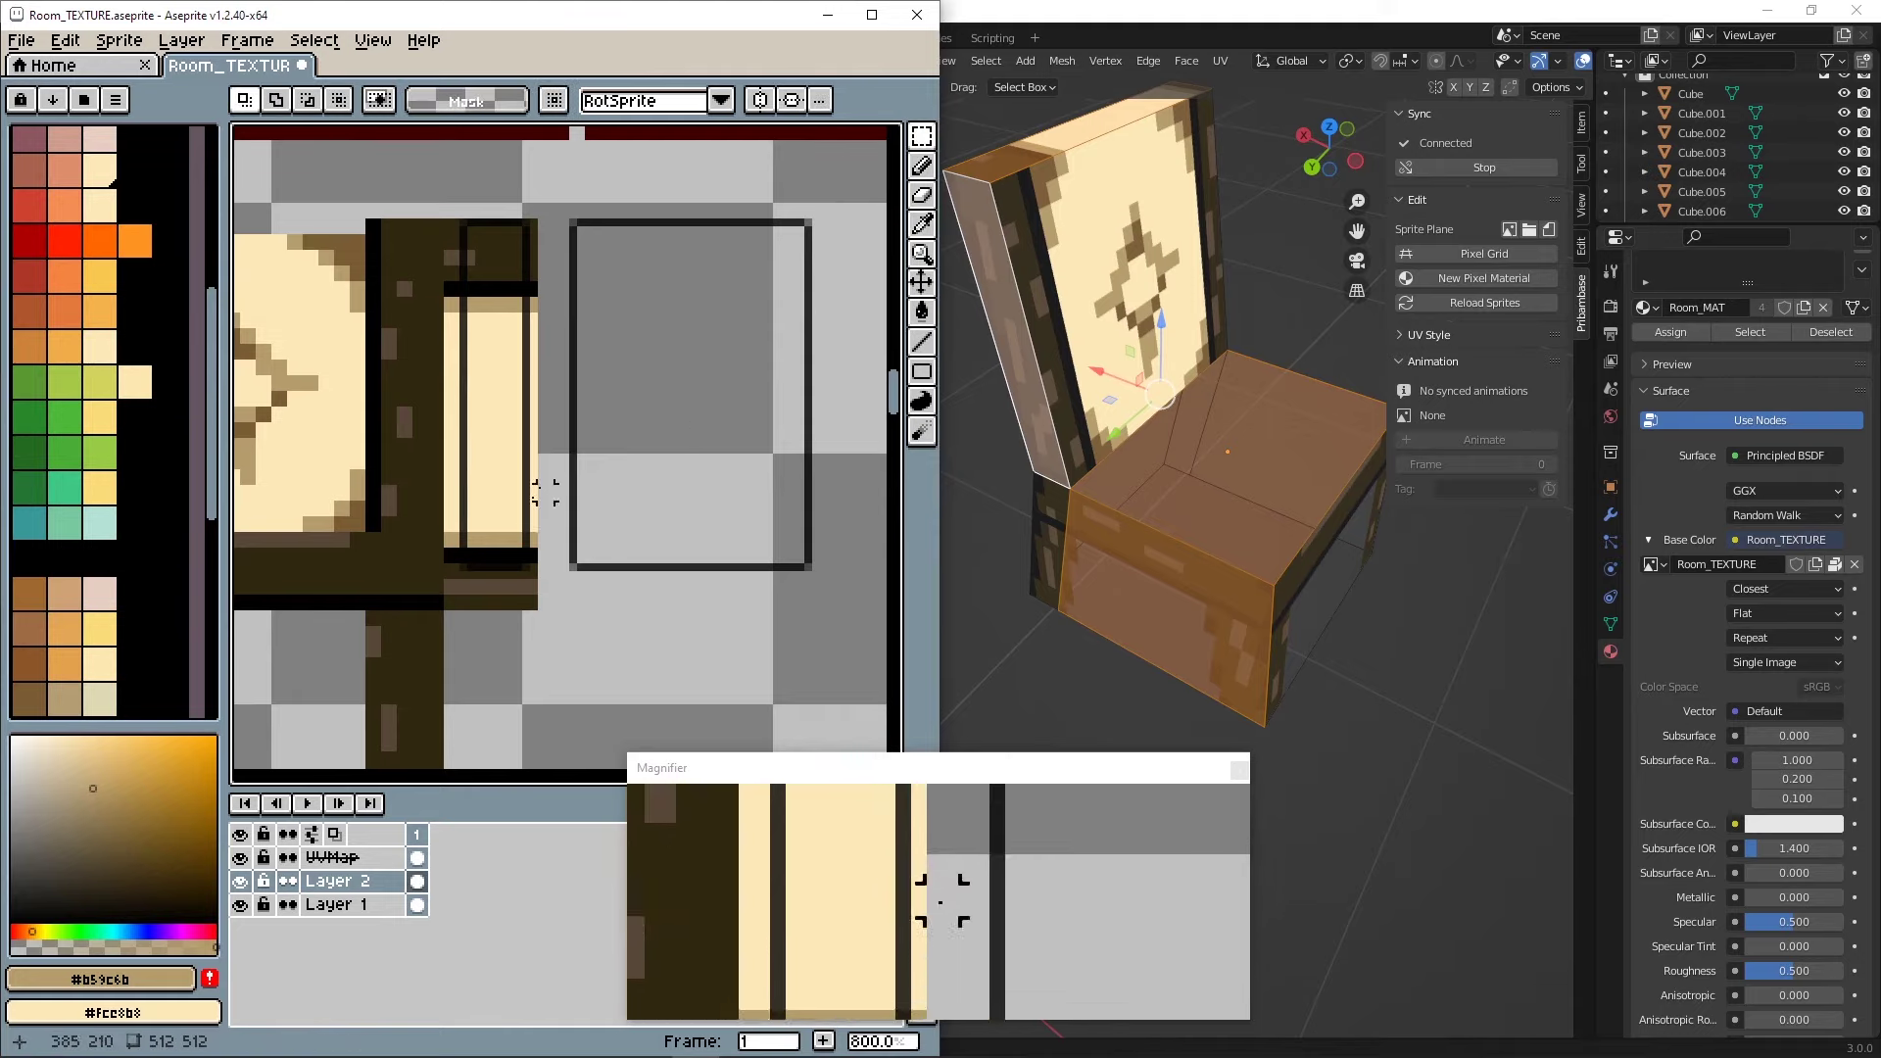
key(i)
middle_drag(524, 536, 525, 574)
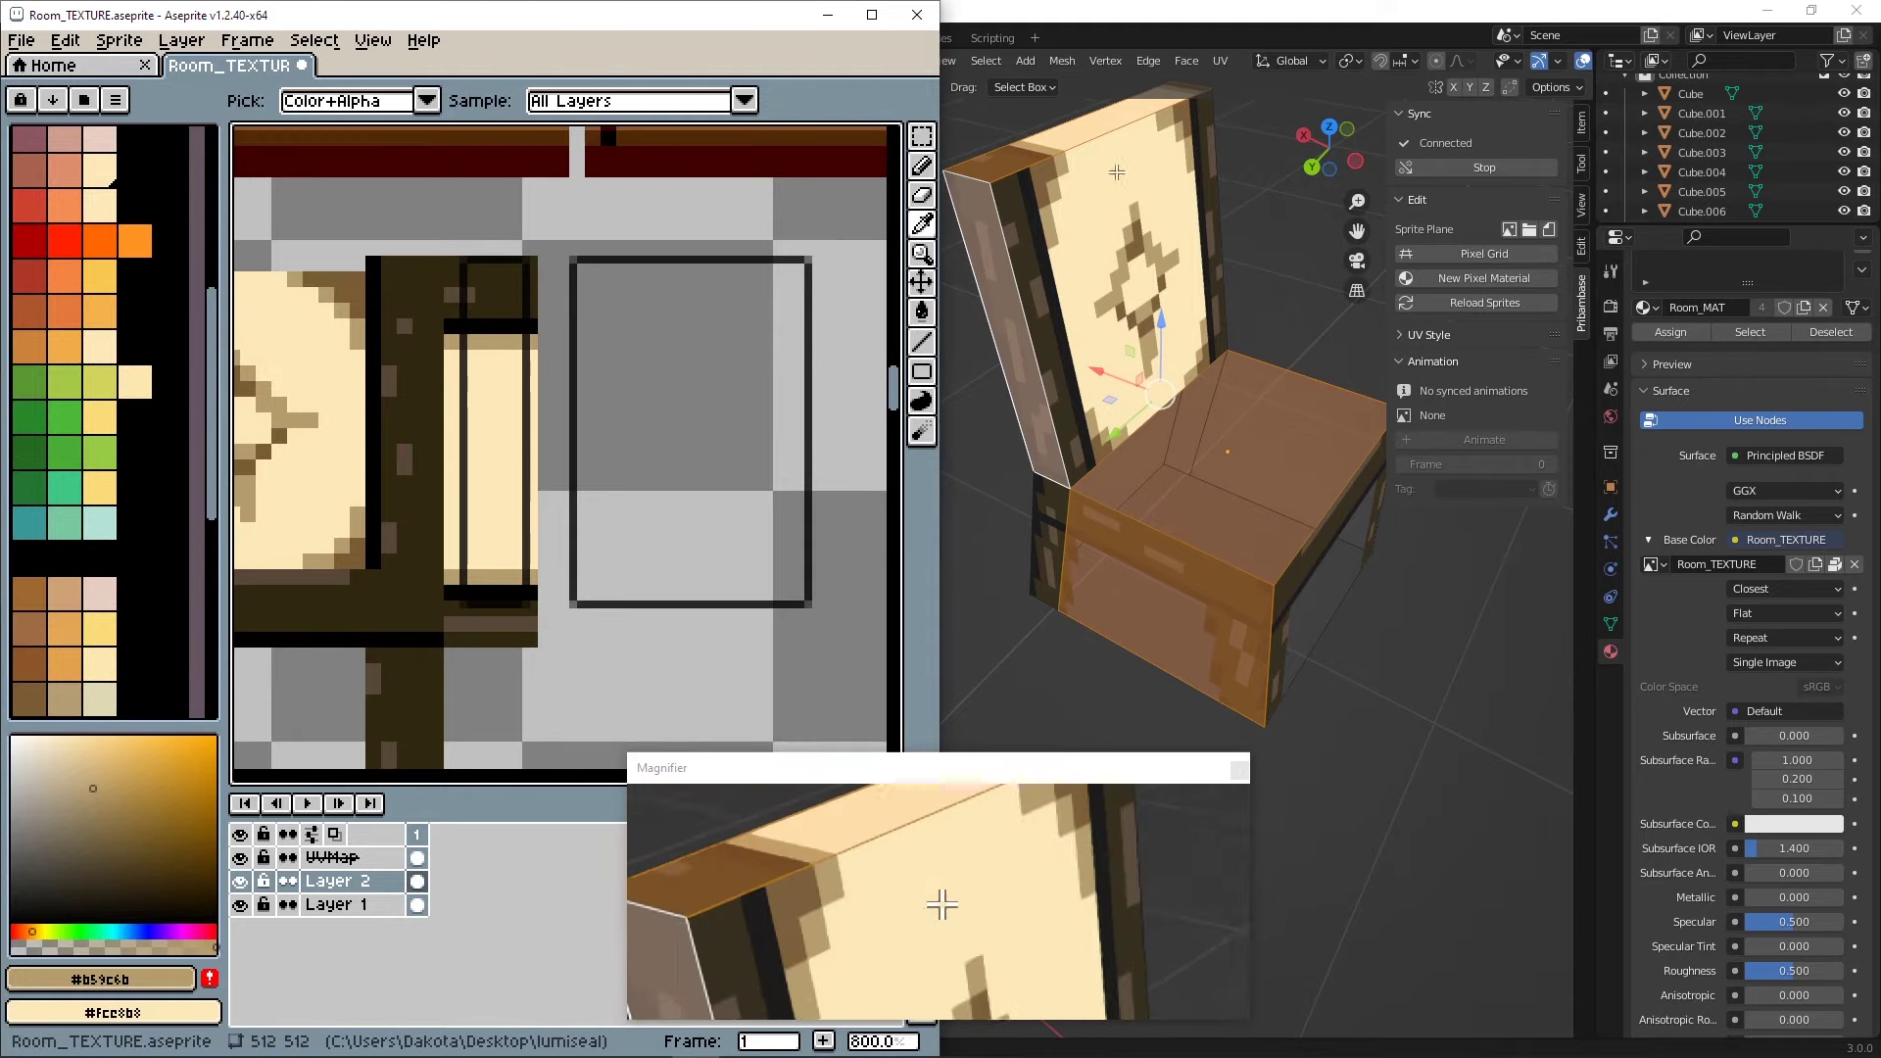
- Switch to Blender, select the backrest's top face and inspect how its UV island sits over the painted strip
click(1078, 134)
alt+drag(1154, 257, 1145, 338)
drag(182, 310, 373, 709)
drag(306, 654, 189, 598)
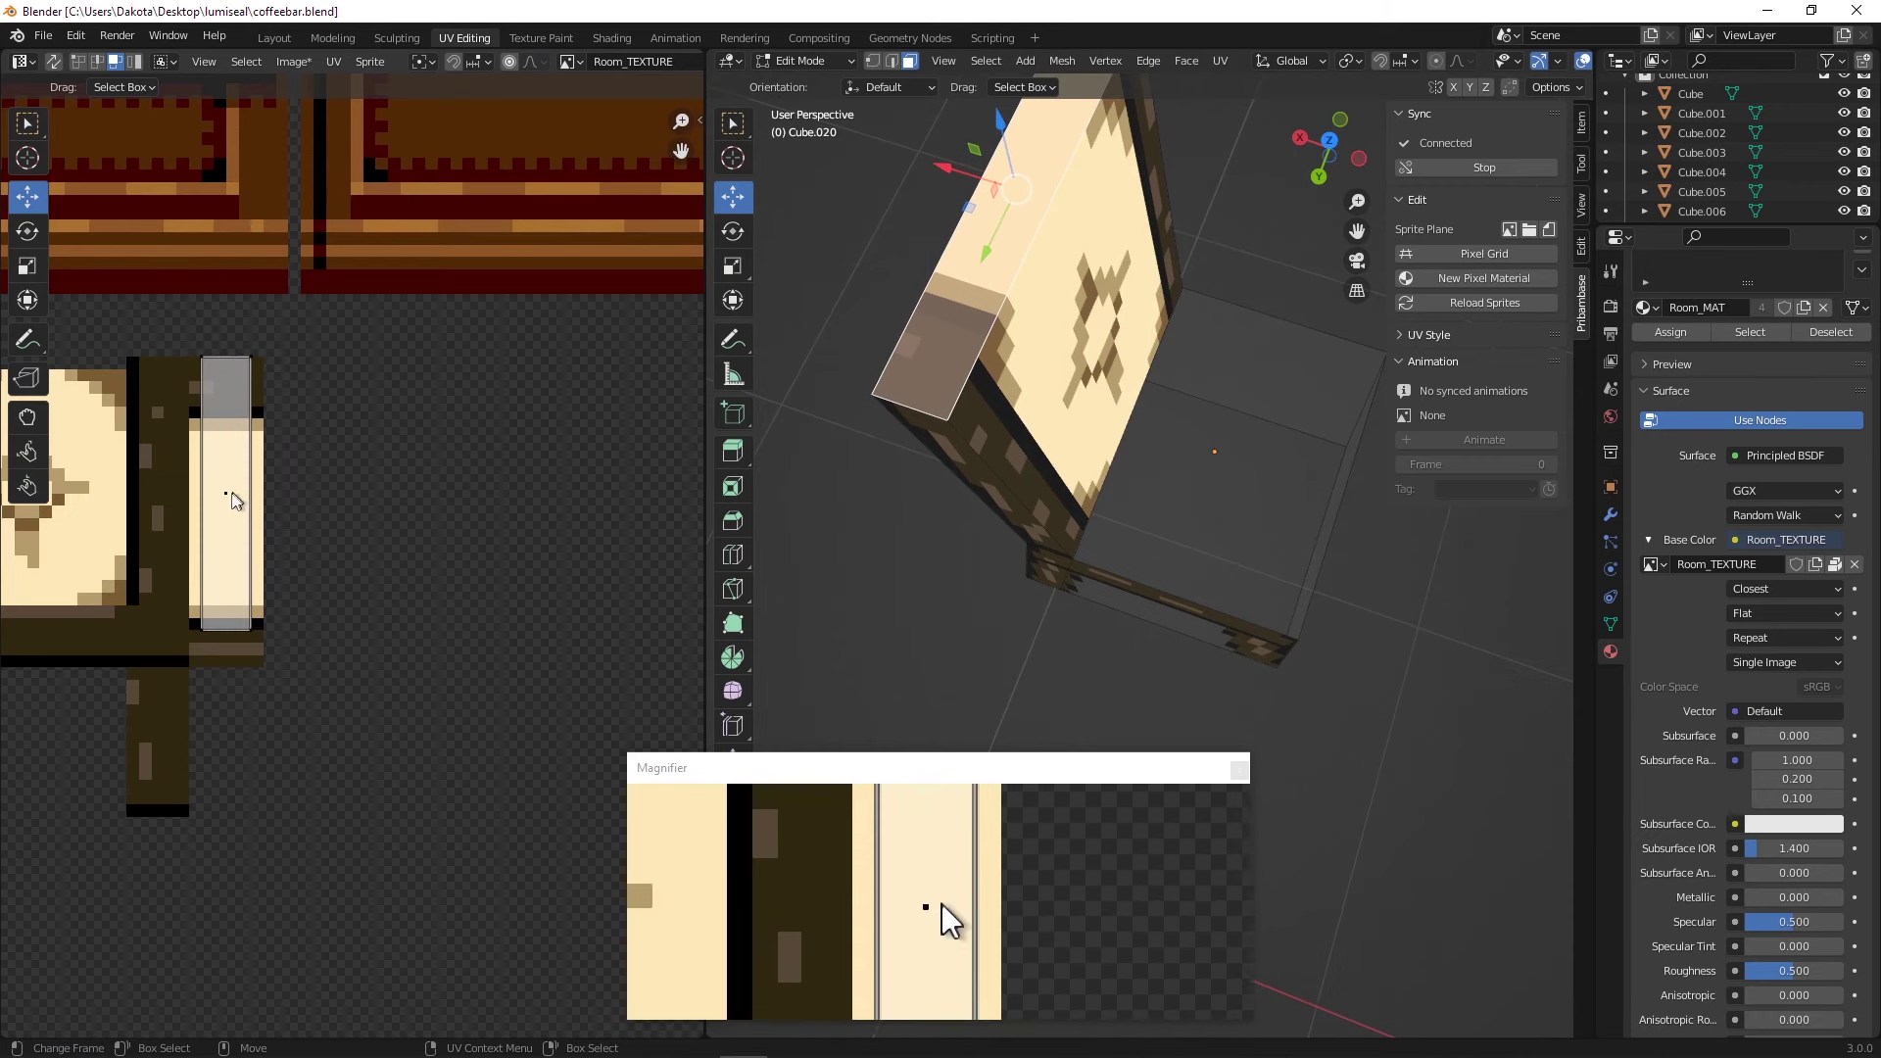
scroll(383, 685, up, 2)
alt+middle_drag(379, 677, 486, 620)
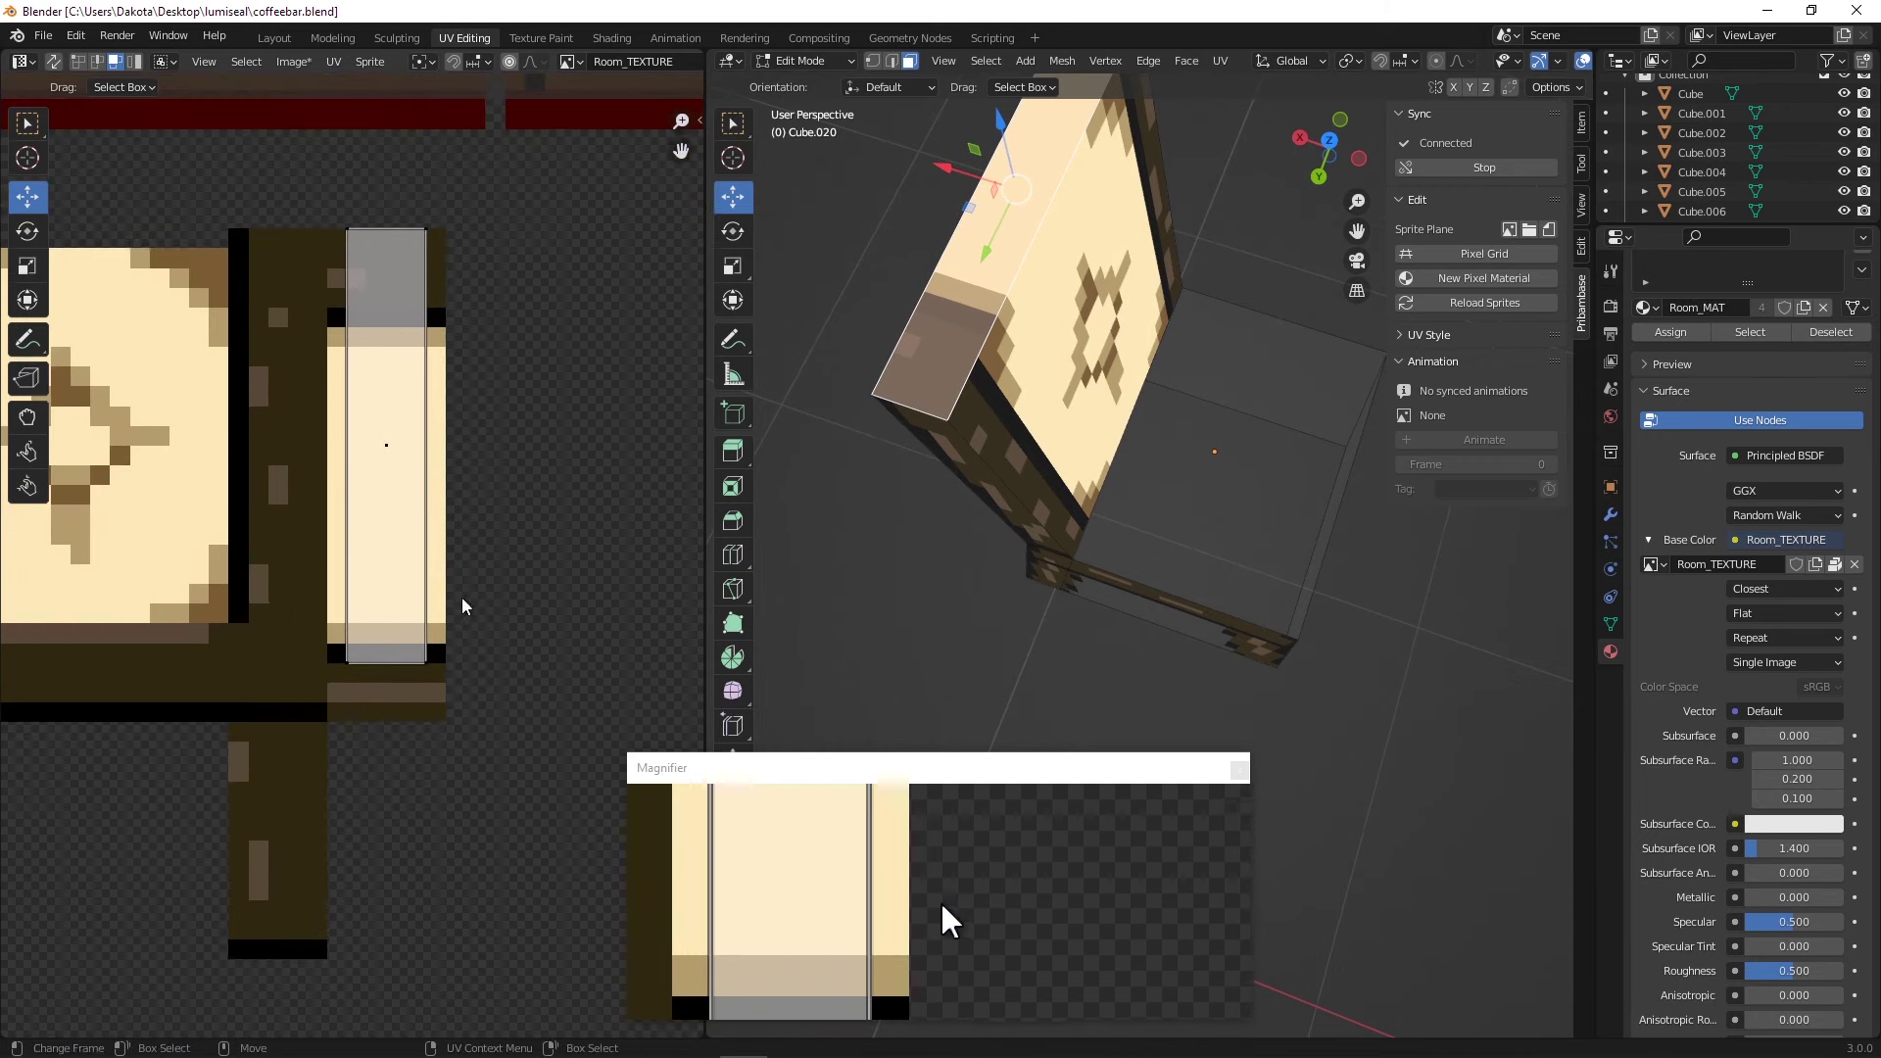
- Select the backrest-top and seat UV islands together, try shifting them on the sprite, and undo the last move
key(2)
click(386, 662)
shift+click(1175, 492)
scroll(588, 534, down, 1)
alt+middle_drag(588, 534, 382, 532)
drag(609, 659, 140, 608)
mouse_move(359, 560)
mouse_down()
mouse_move(385, 591)
mouse_move(384, 563)
mouse_up()
middle_drag(965, 455, 985, 422)
drag(360, 560, 364, 592)
key(ctrl+z)
middle_drag(1225, 534, 1103, 480)
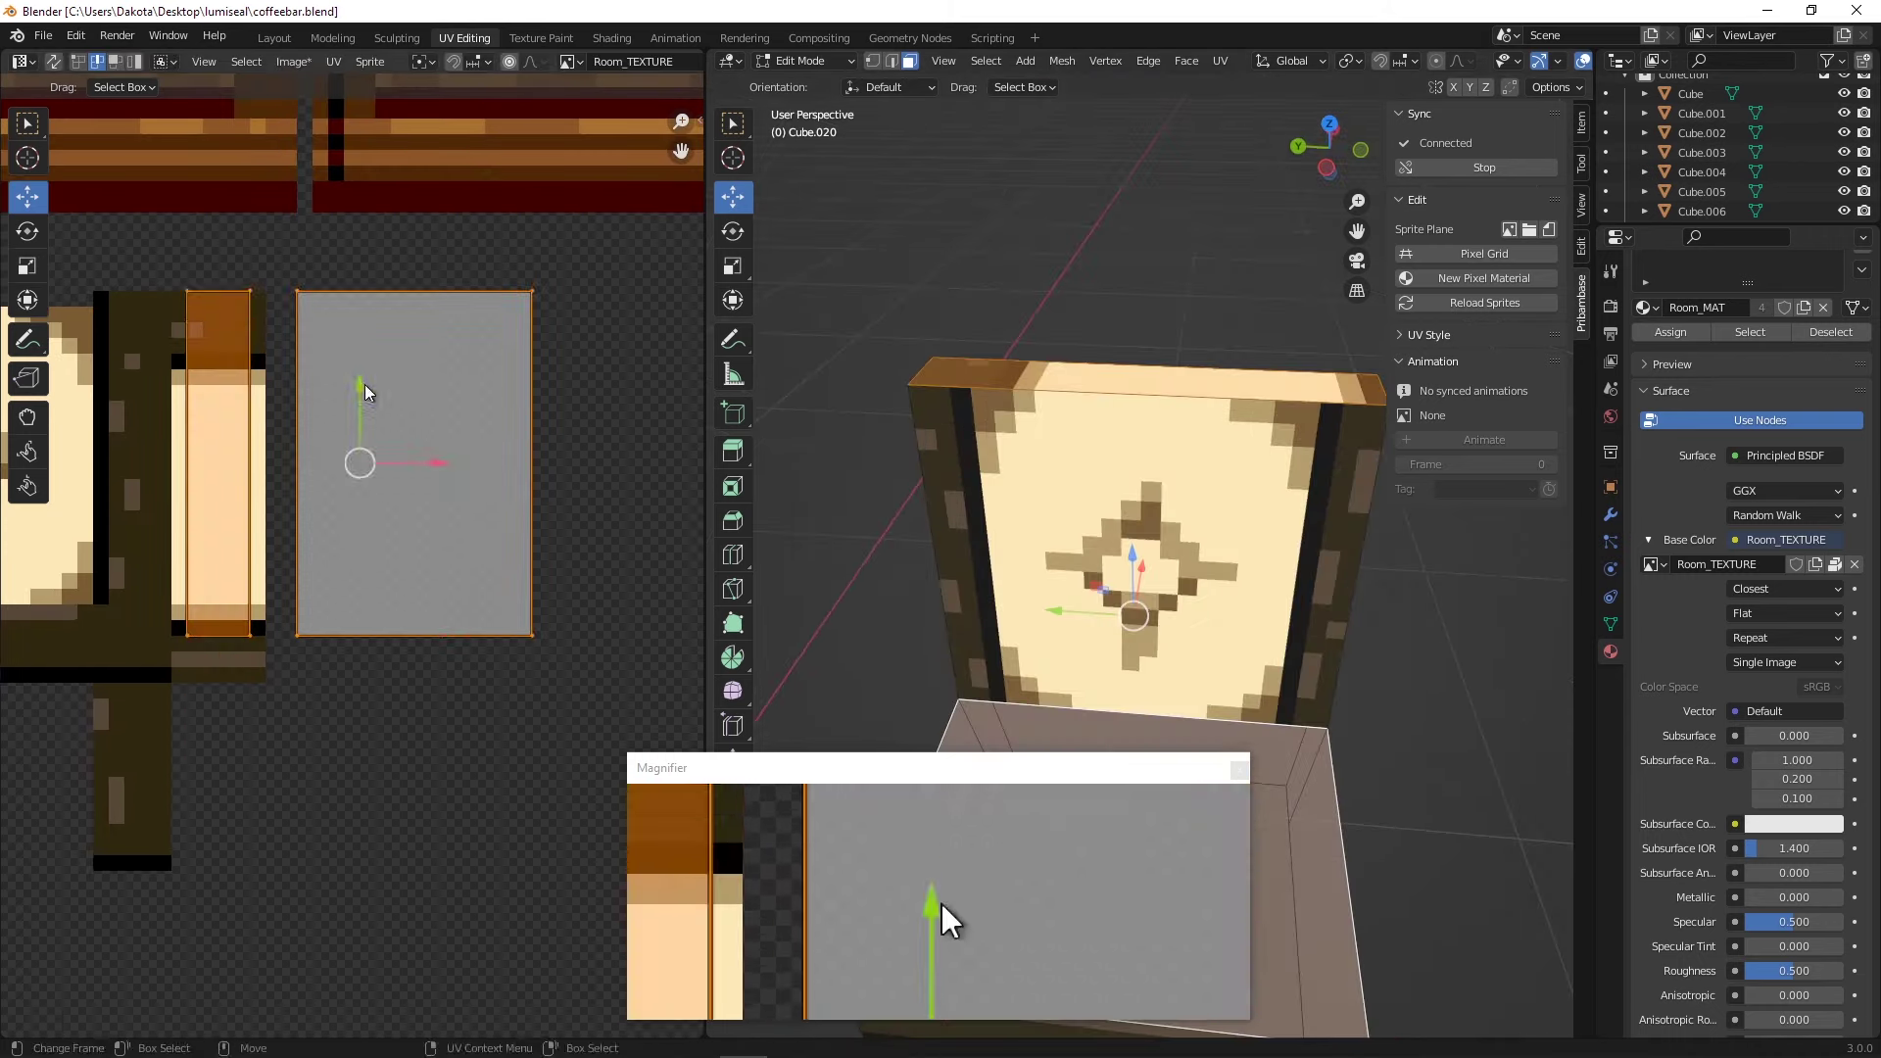
- Switch to Aseprite and duplicate the 16 × 19 px backrest upholstery panel onto the empty seat UV outline
click(694, 1053)
scroll(707, 468, down, 2)
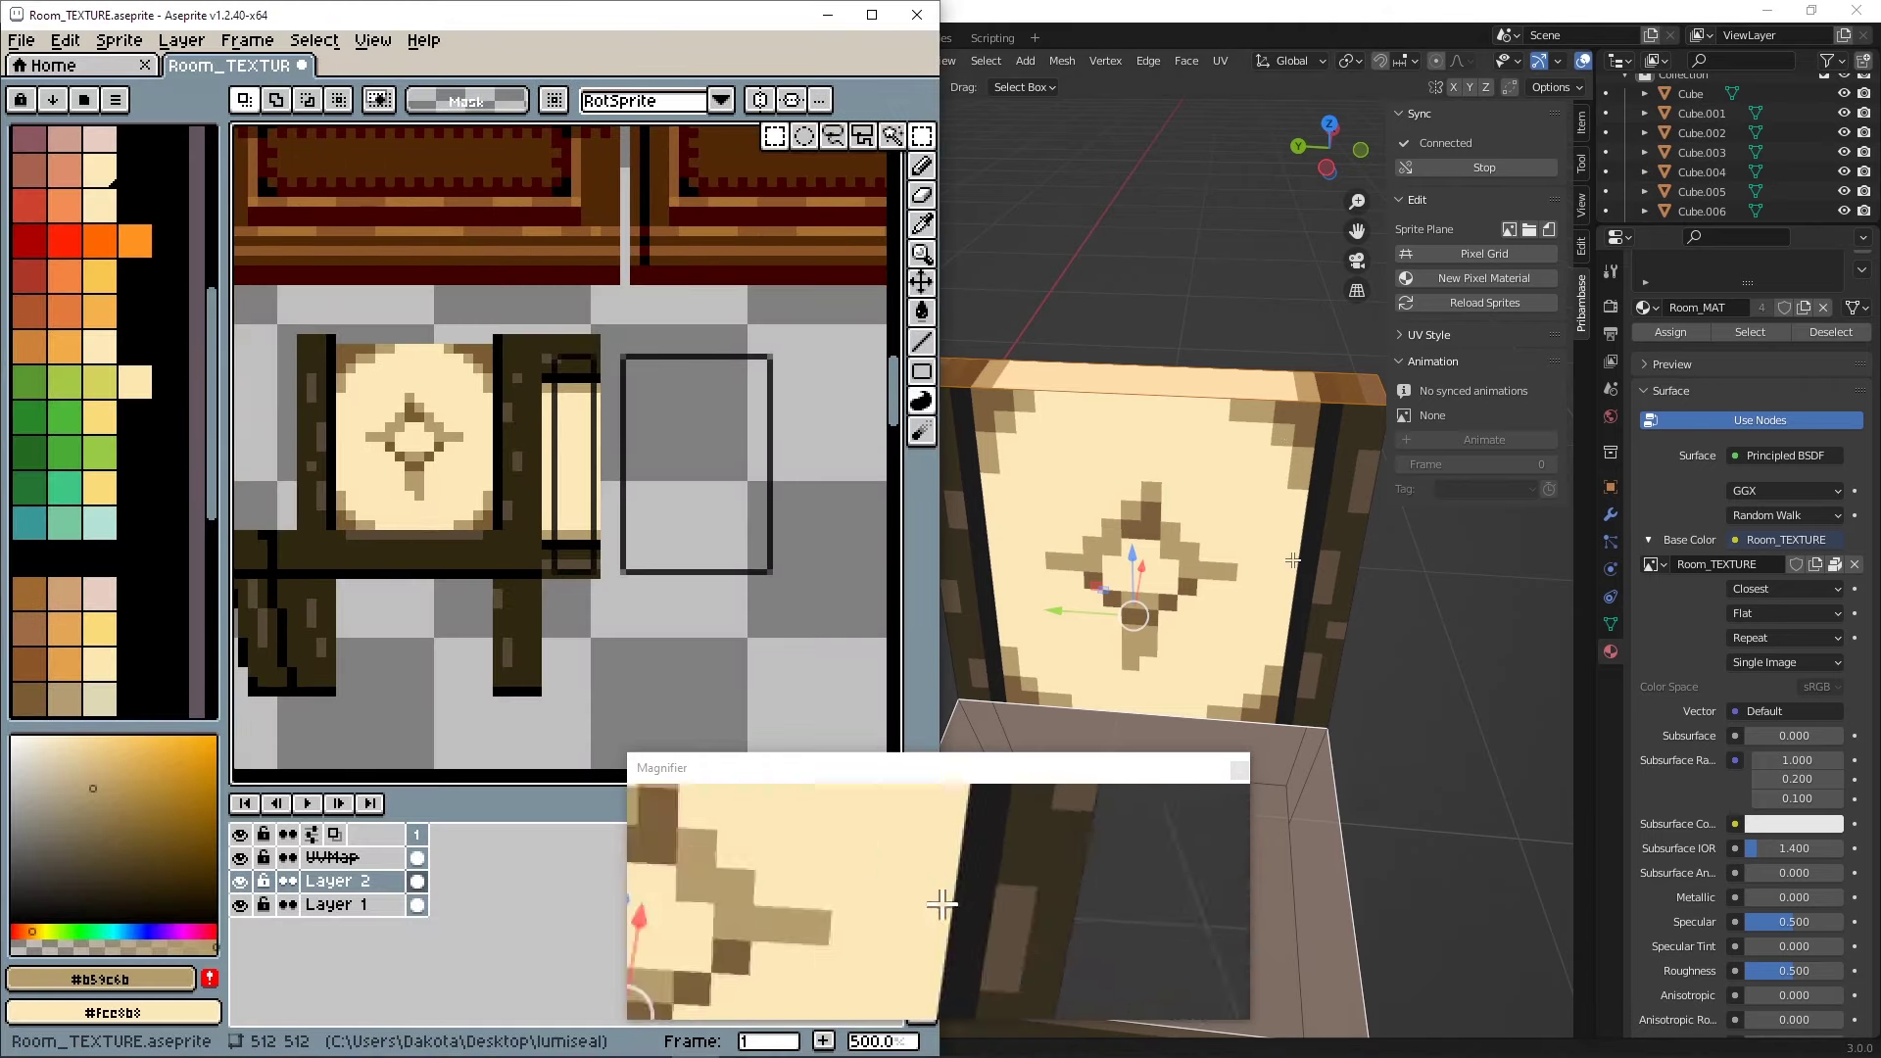
scroll(1337, 485, down, 4)
scroll(368, 531, up, 1)
drag(334, 527, 510, 311)
middle_drag(533, 413, 451, 367)
alt+drag(374, 370, 714, 385)
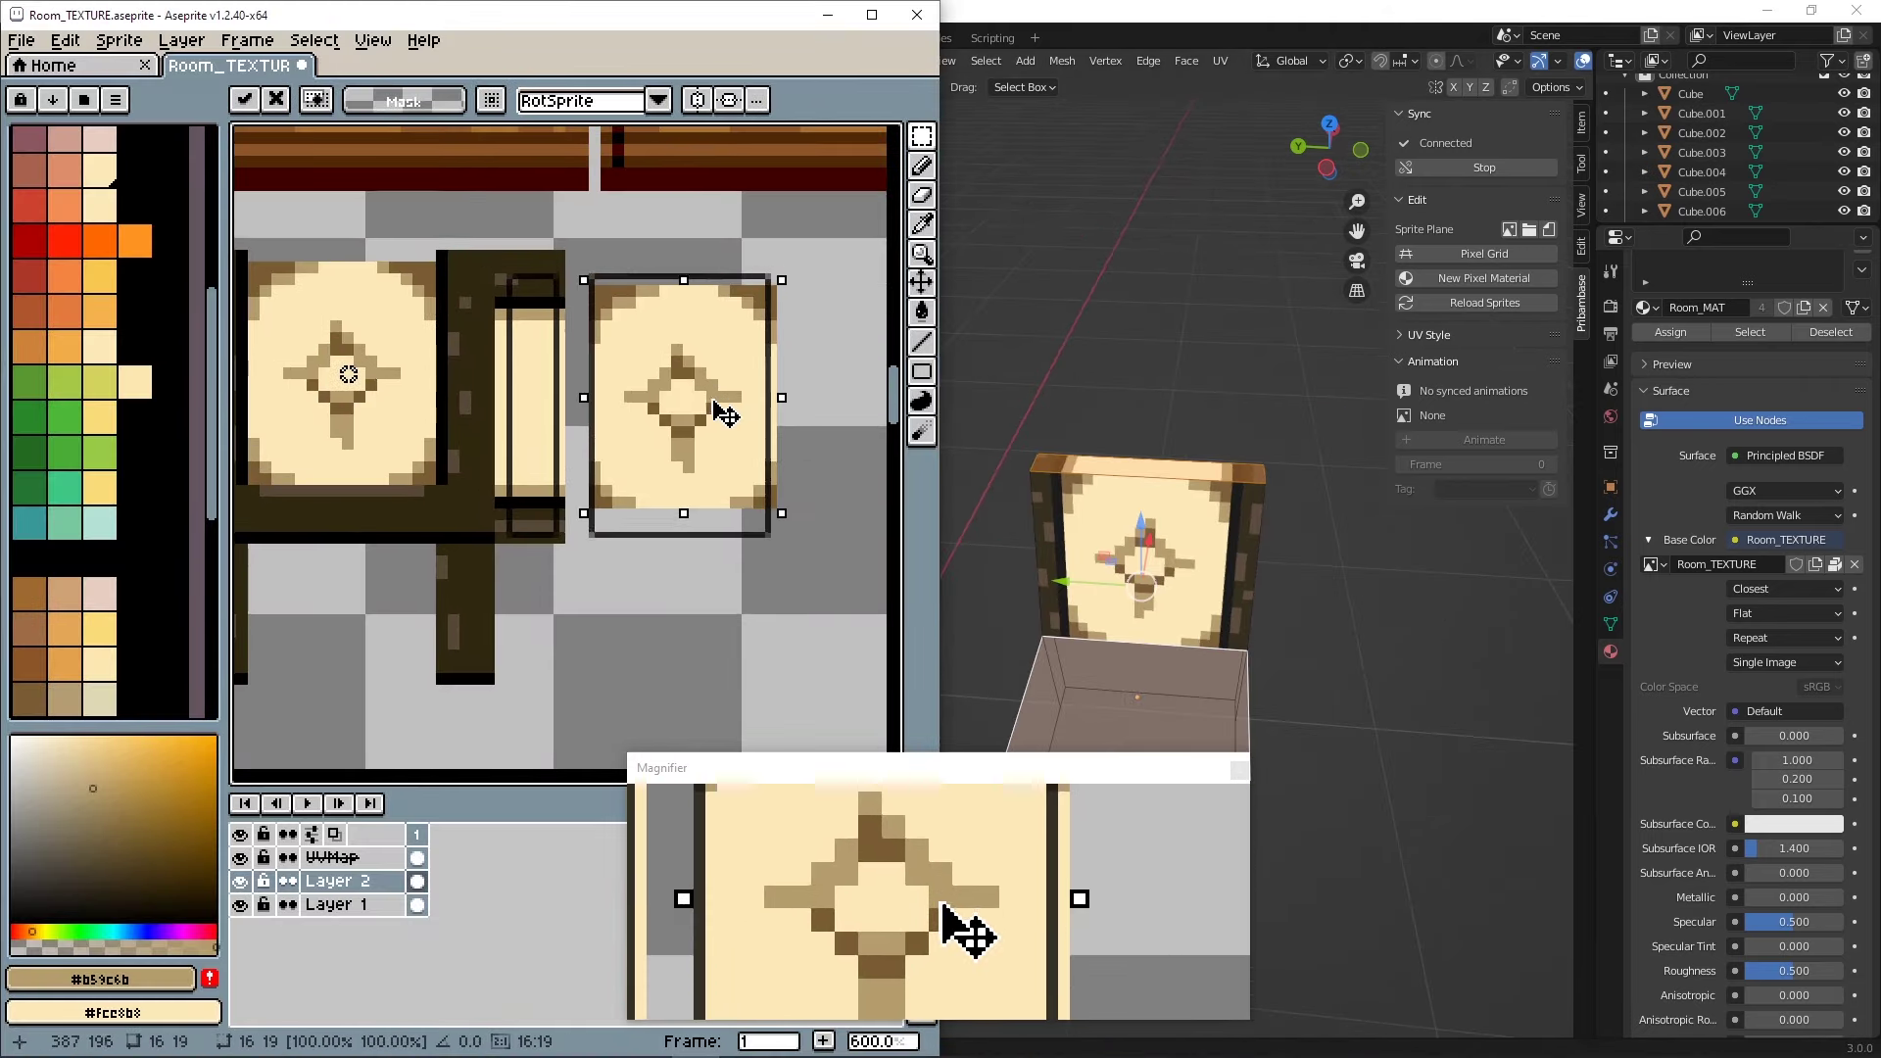
- Select the lower part of the copied seat panel and extend it down to the outline's lower edge
mouse_move(856, 562)
mouse_down()
mouse_move(584, 339)
mouse_move(724, 392)
mouse_move(723, 415)
mouse_up()
mouse_move(818, 457)
mouse_down()
mouse_move(718, 544)
mouse_move(583, 598)
mouse_up()
right_drag(654, 445, 711, 492)
drag(745, 478, 745, 488)
key(ctrl+d)
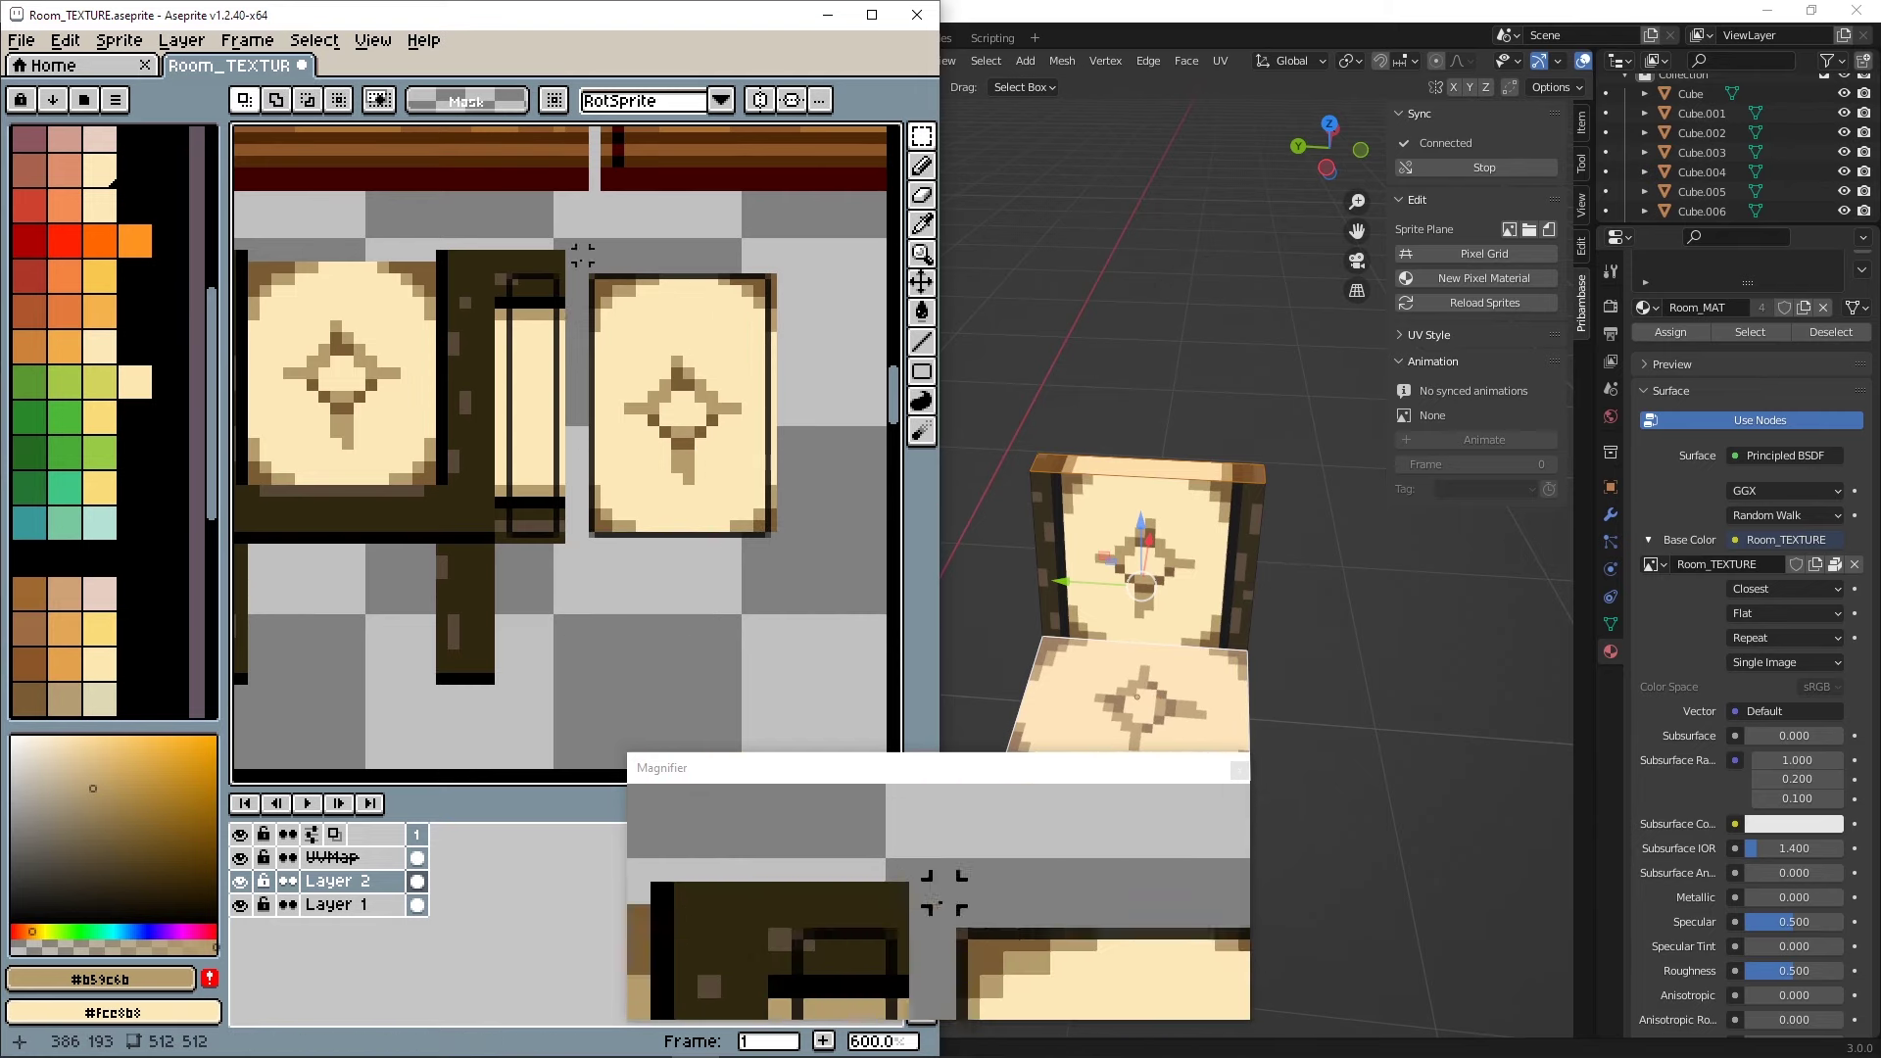
- Select the seat panel's left border with both corner shadings and shift it one pixel outward
drag(588, 262, 625, 549)
shift+drag(661, 547, 612, 481)
shift+drag(666, 257, 609, 328)
drag(642, 319, 630, 318)
key(ctrl+d)
- Extend the seat panel's upper, right and lower borders slightly beyond the UV outline
scroll(664, 241, up, 1)
middle_drag(664, 240, 619, 314)
mouse_move(510, 365)
mouse_down()
mouse_move(762, 365)
mouse_move(726, 347)
mouse_up()
middle_drag(726, 346, 677, 241)
mouse_move(715, 246)
mouse_down()
mouse_move(726, 636)
mouse_move(733, 608)
mouse_up()
drag(479, 590, 731, 591)
shift+click(464, 591)
drag(557, 594, 557, 609)
- Inspect the chair's side in Blender, then place a 17 × 5 px upholstery strip on the side-view seat cushion in Aseprite
click(1423, 591)
shift+middle_drag(1135, 686, 1153, 549)
middle_drag(1153, 549, 1359, 503)
middle_drag(239, 558, 579, 499)
click(691, 1047)
scroll(509, 529, down, 2)
scroll(856, 523, up, 1)
drag(591, 486, 580, 488)
middle_drag(607, 501, 759, 486)
scroll(882, 509, down, 1)
drag(759, 486, 554, 455)
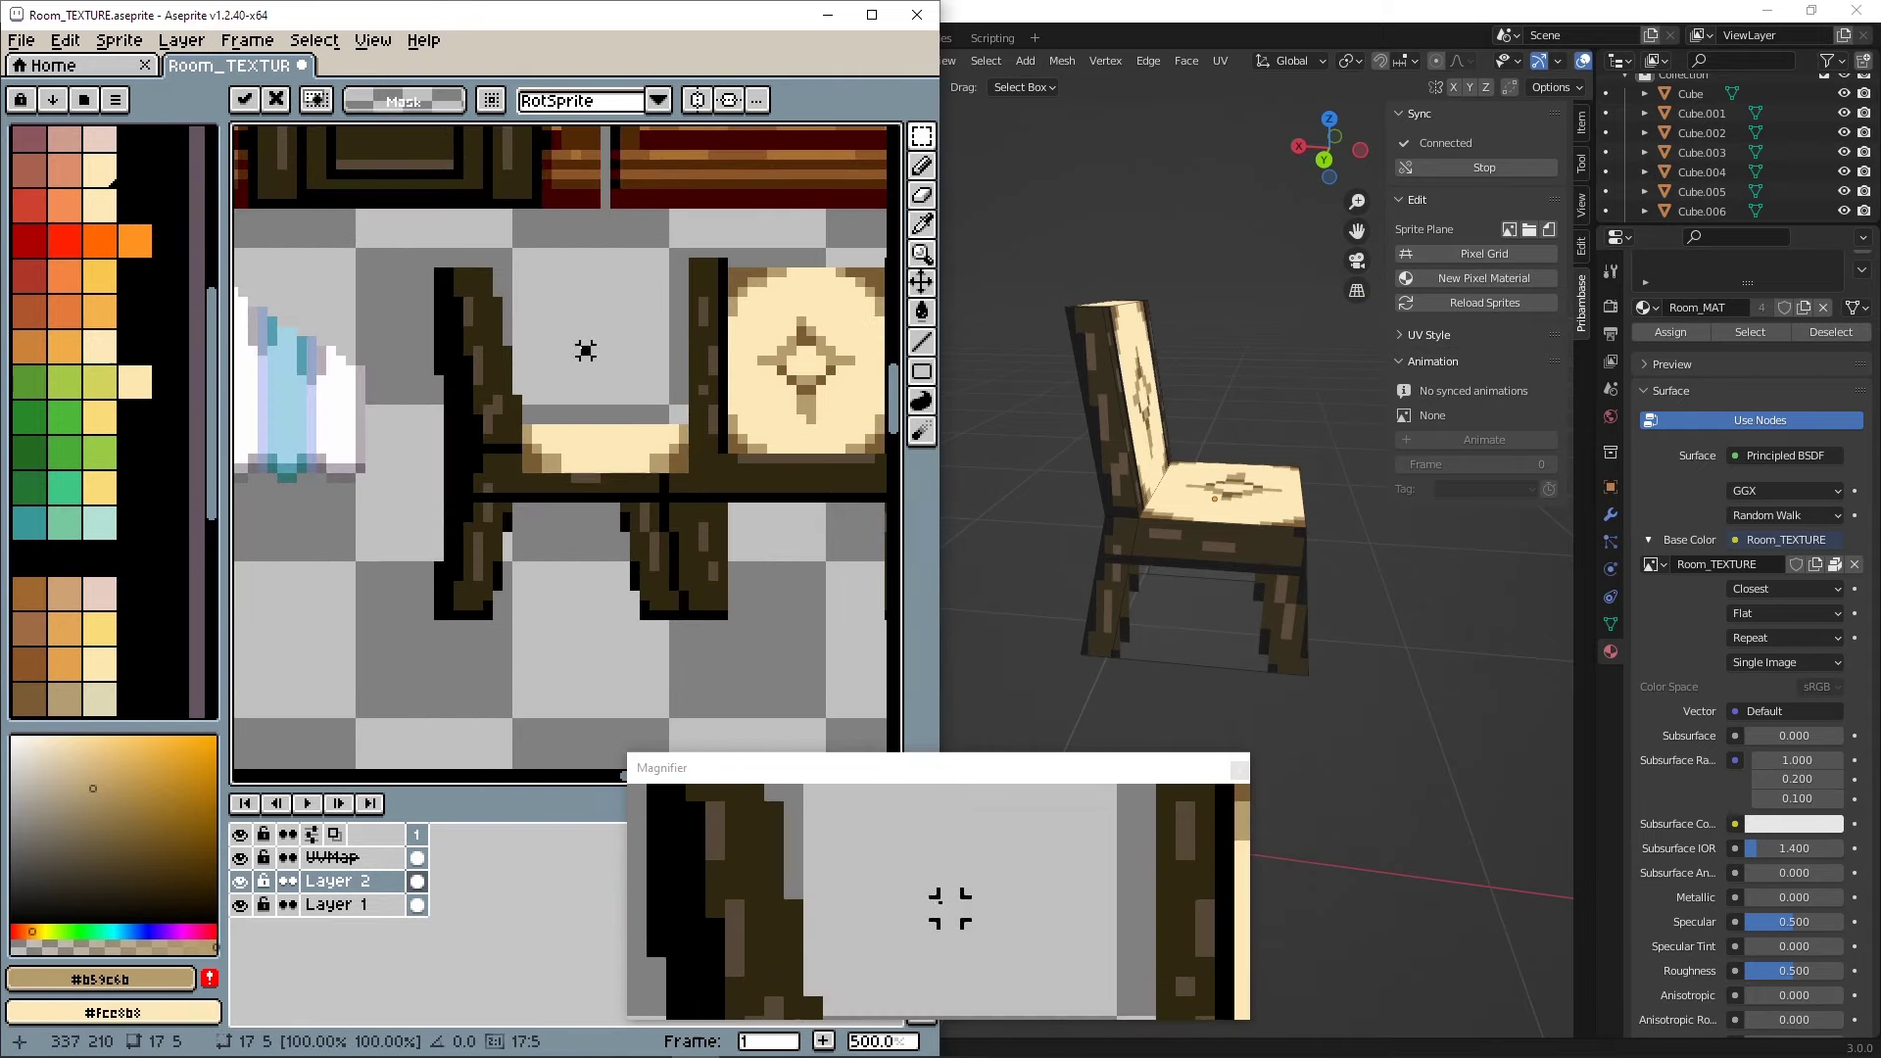
click(586, 351)
- Reduce the height of the upholstery strip on the side-view seat cushion
scroll(557, 449, up, 2)
middle_drag(556, 449, 457, 530)
scroll(382, 480, up, 3)
drag(426, 395, 427, 534)
click(614, 395)
scroll(614, 395, down, 3)
middle_drag(703, 356, 538, 445)
scroll(538, 445, down, 1)
middle_drag(843, 534, 442, 530)
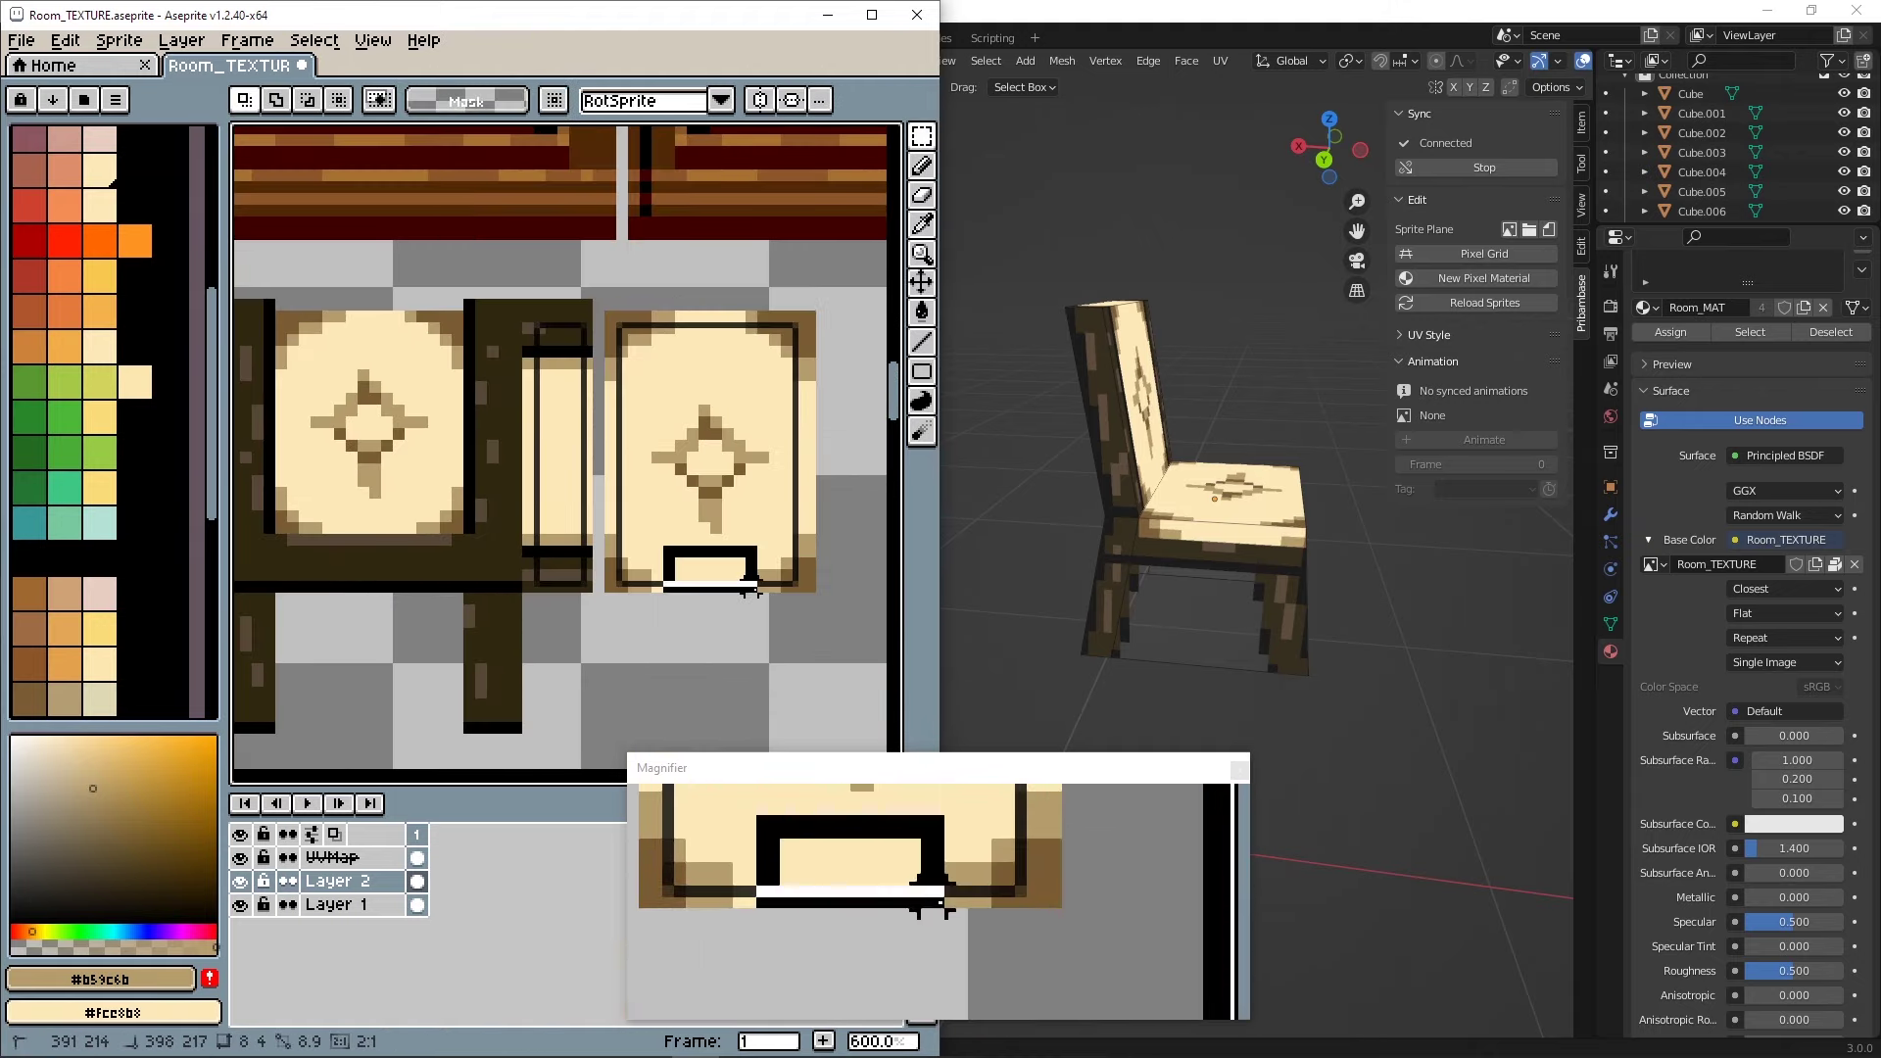
- Widen the tan and brown corner shading at the side cushion's front end, using a 2 × 2 px brown block
scroll(329, 545, up, 4)
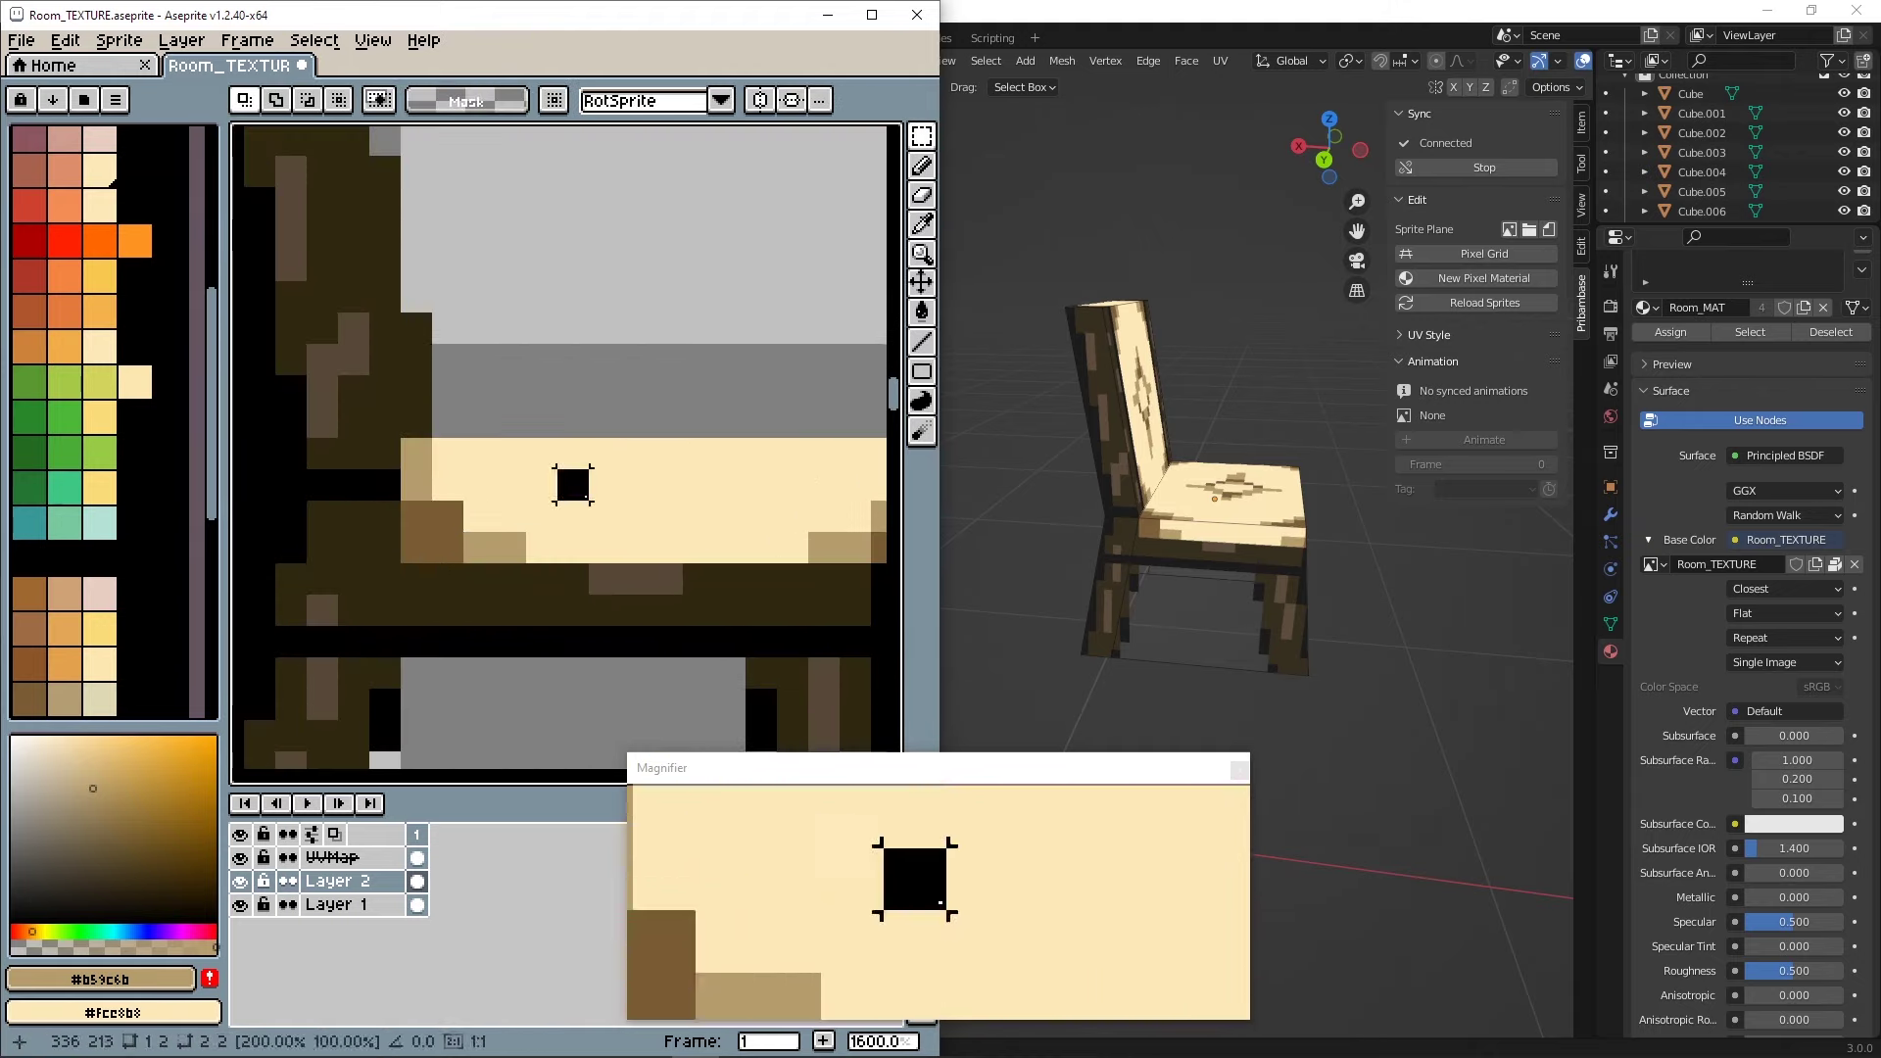
middle_drag(852, 541, 688, 524)
scroll(687, 524, up, 1)
drag(737, 532, 779, 521)
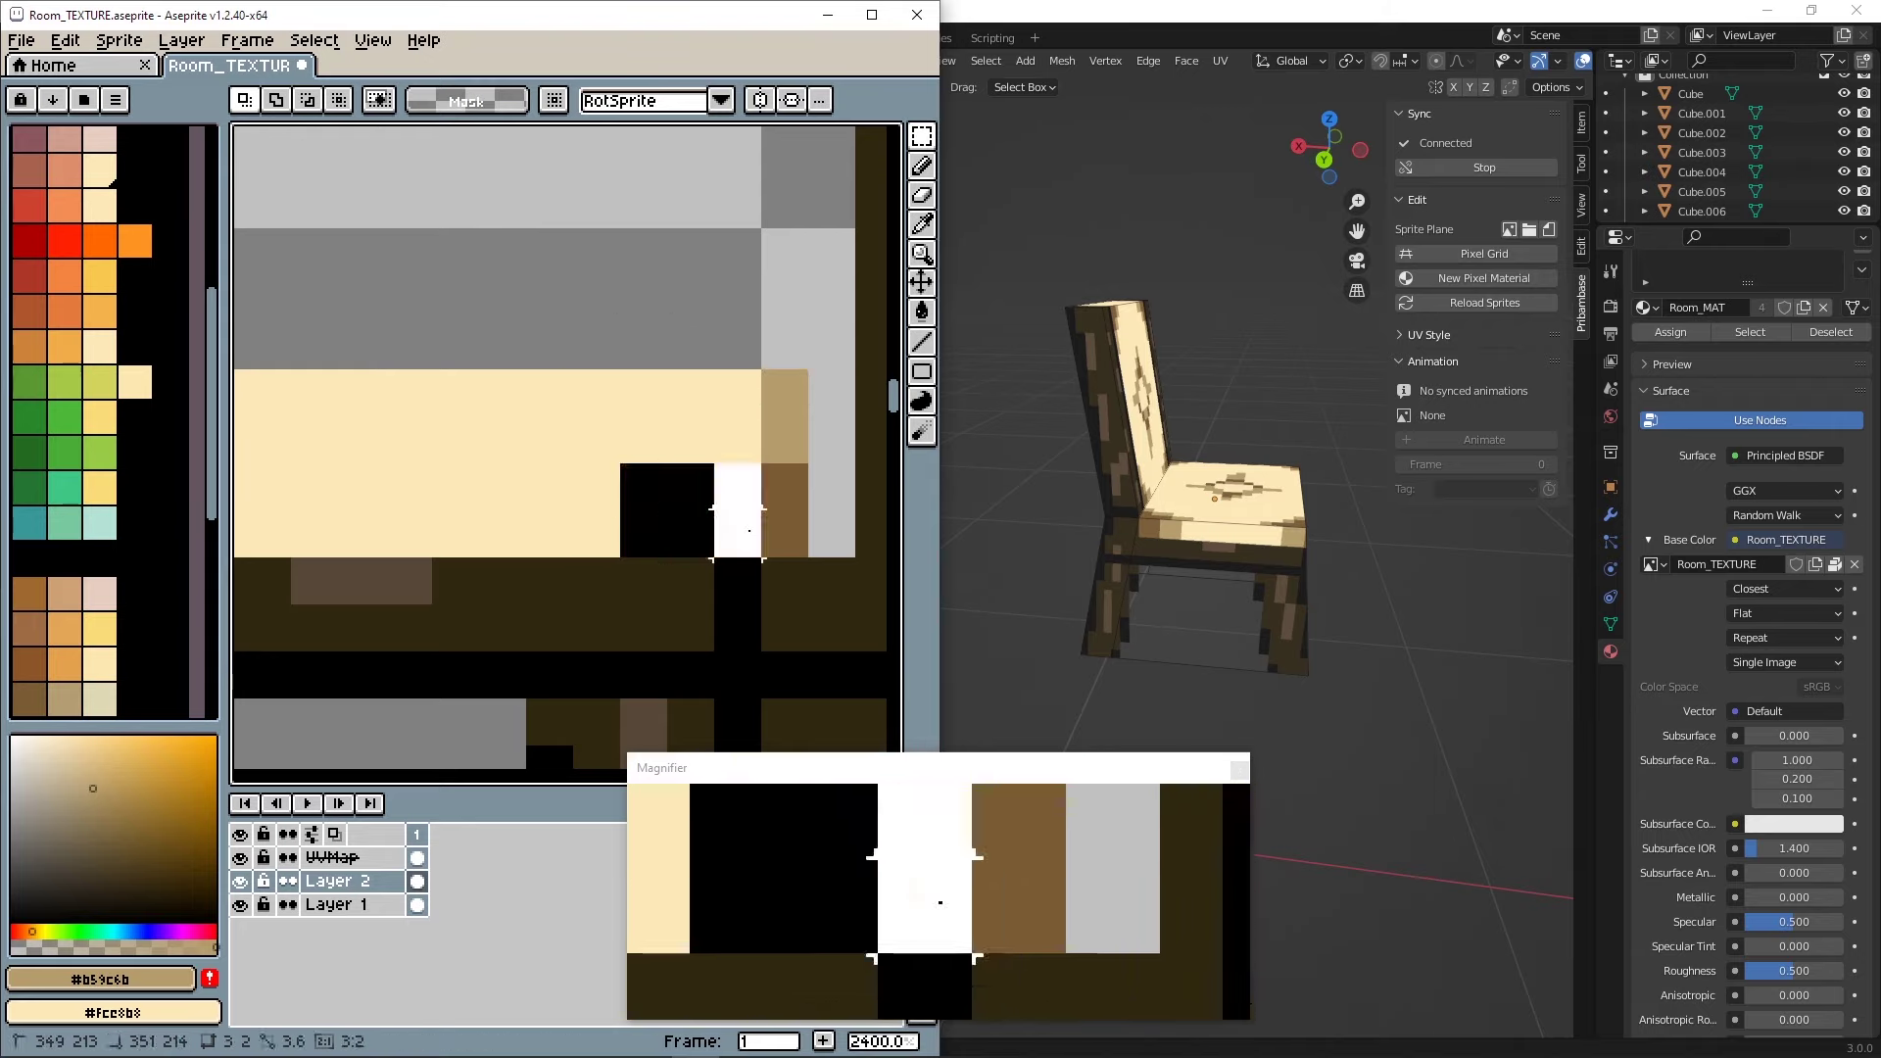
click(687, 349)
middle_drag(372, 480, 662, 490)
middle_drag(853, 392, 570, 409)
drag(651, 513, 696, 550)
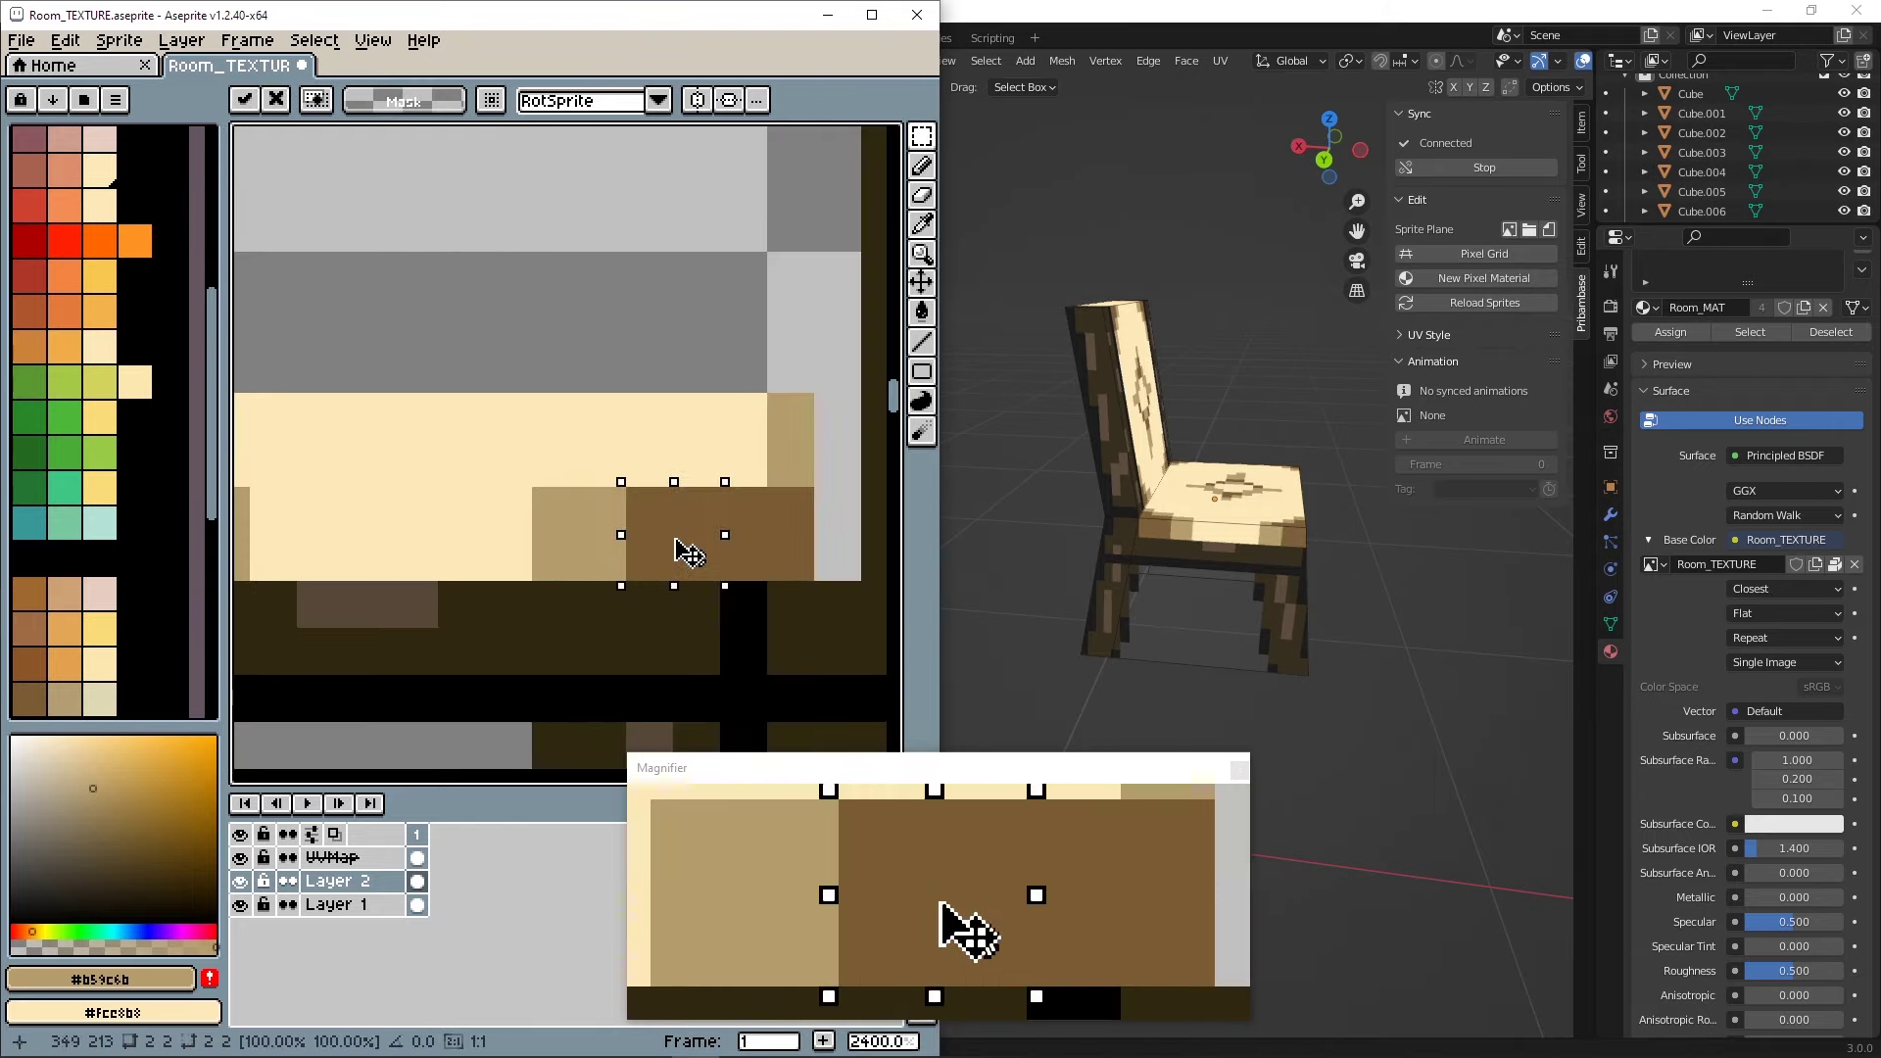
- Switch to Blender and select the chair's front face to show its UV island on the sprite
click(1215, 594)
mouse_move(1352, 589)
middle_down()
mouse_move(1025, 601)
mouse_move(1146, 593)
middle_up()
click(1147, 598)
middle_drag(353, 473, 577, 423)
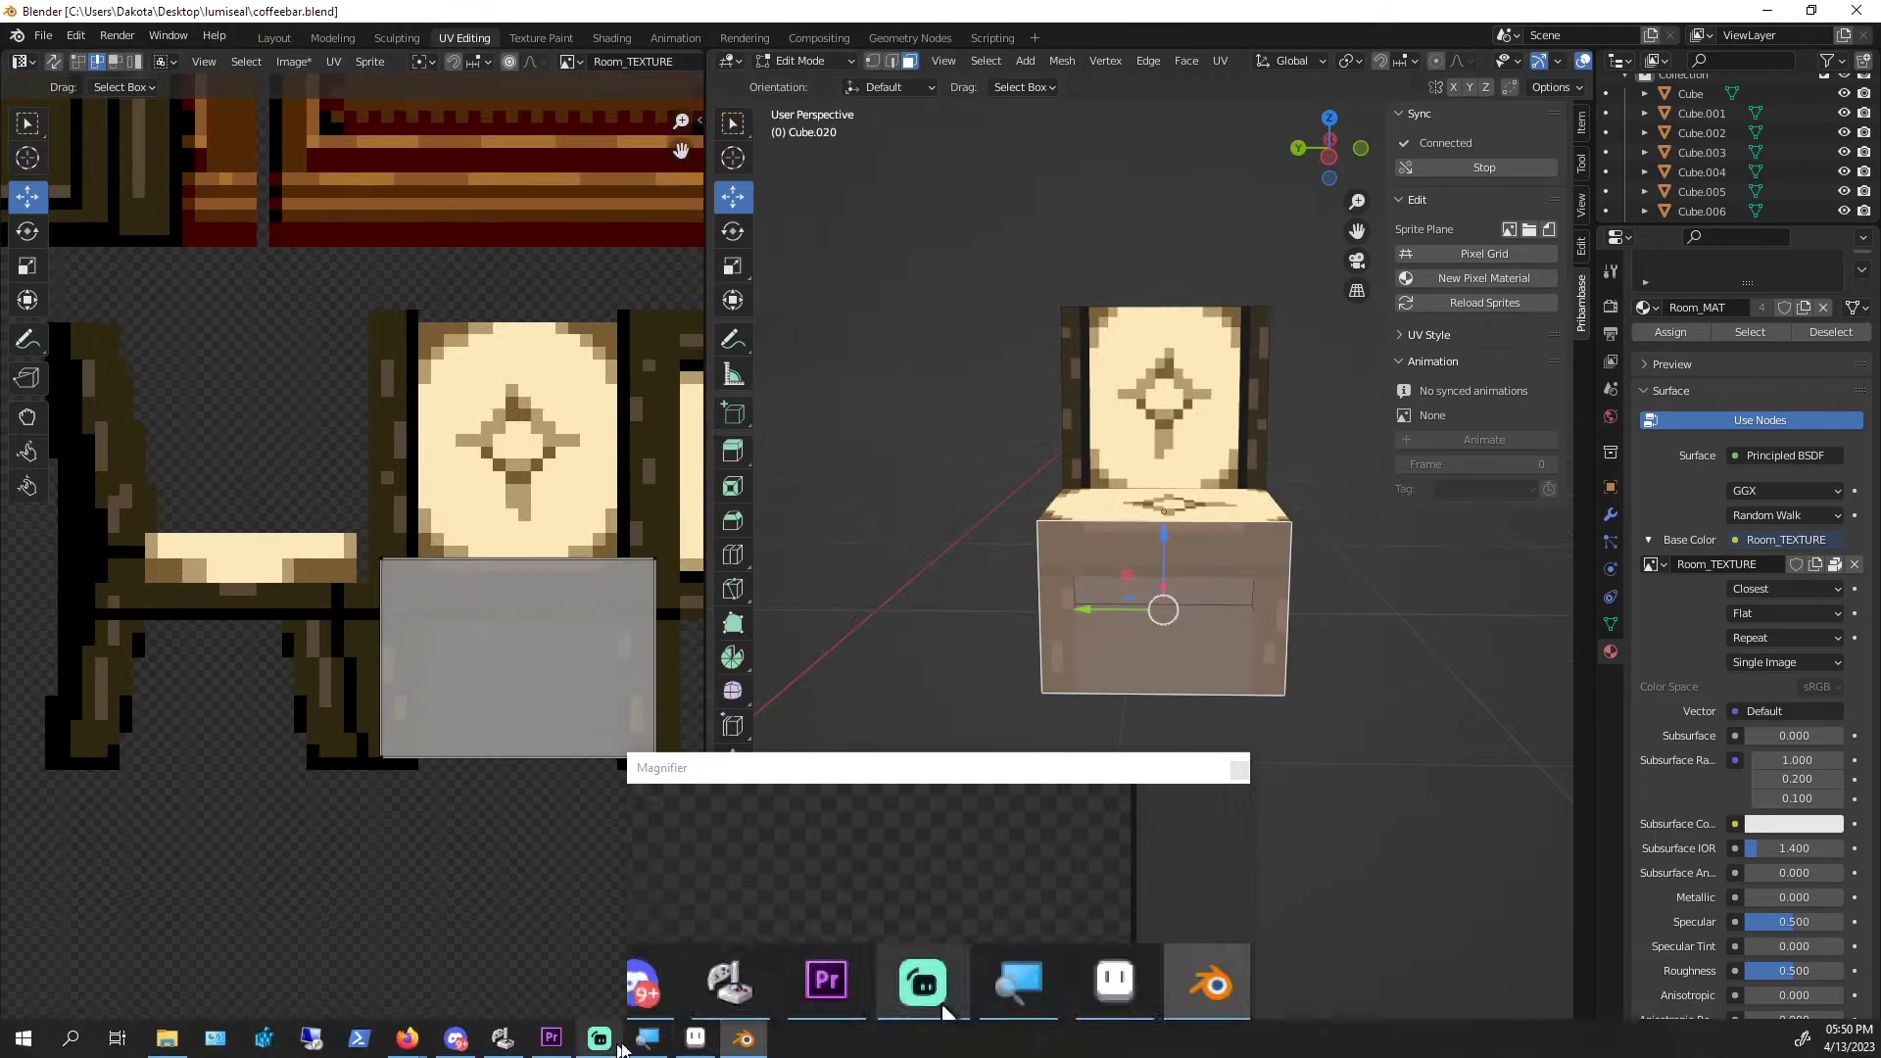
- Switch to Aseprite and copy the side cushion's upholstery strip onto the front rail below the backrest panel
click(603, 1038)
scroll(601, 538, down, 3)
key(i)
middle_drag(434, 506, 326, 460)
ctrl+drag(395, 499, 739, 502)
middle_drag(740, 502, 595, 523)
drag(755, 518, 740, 517)
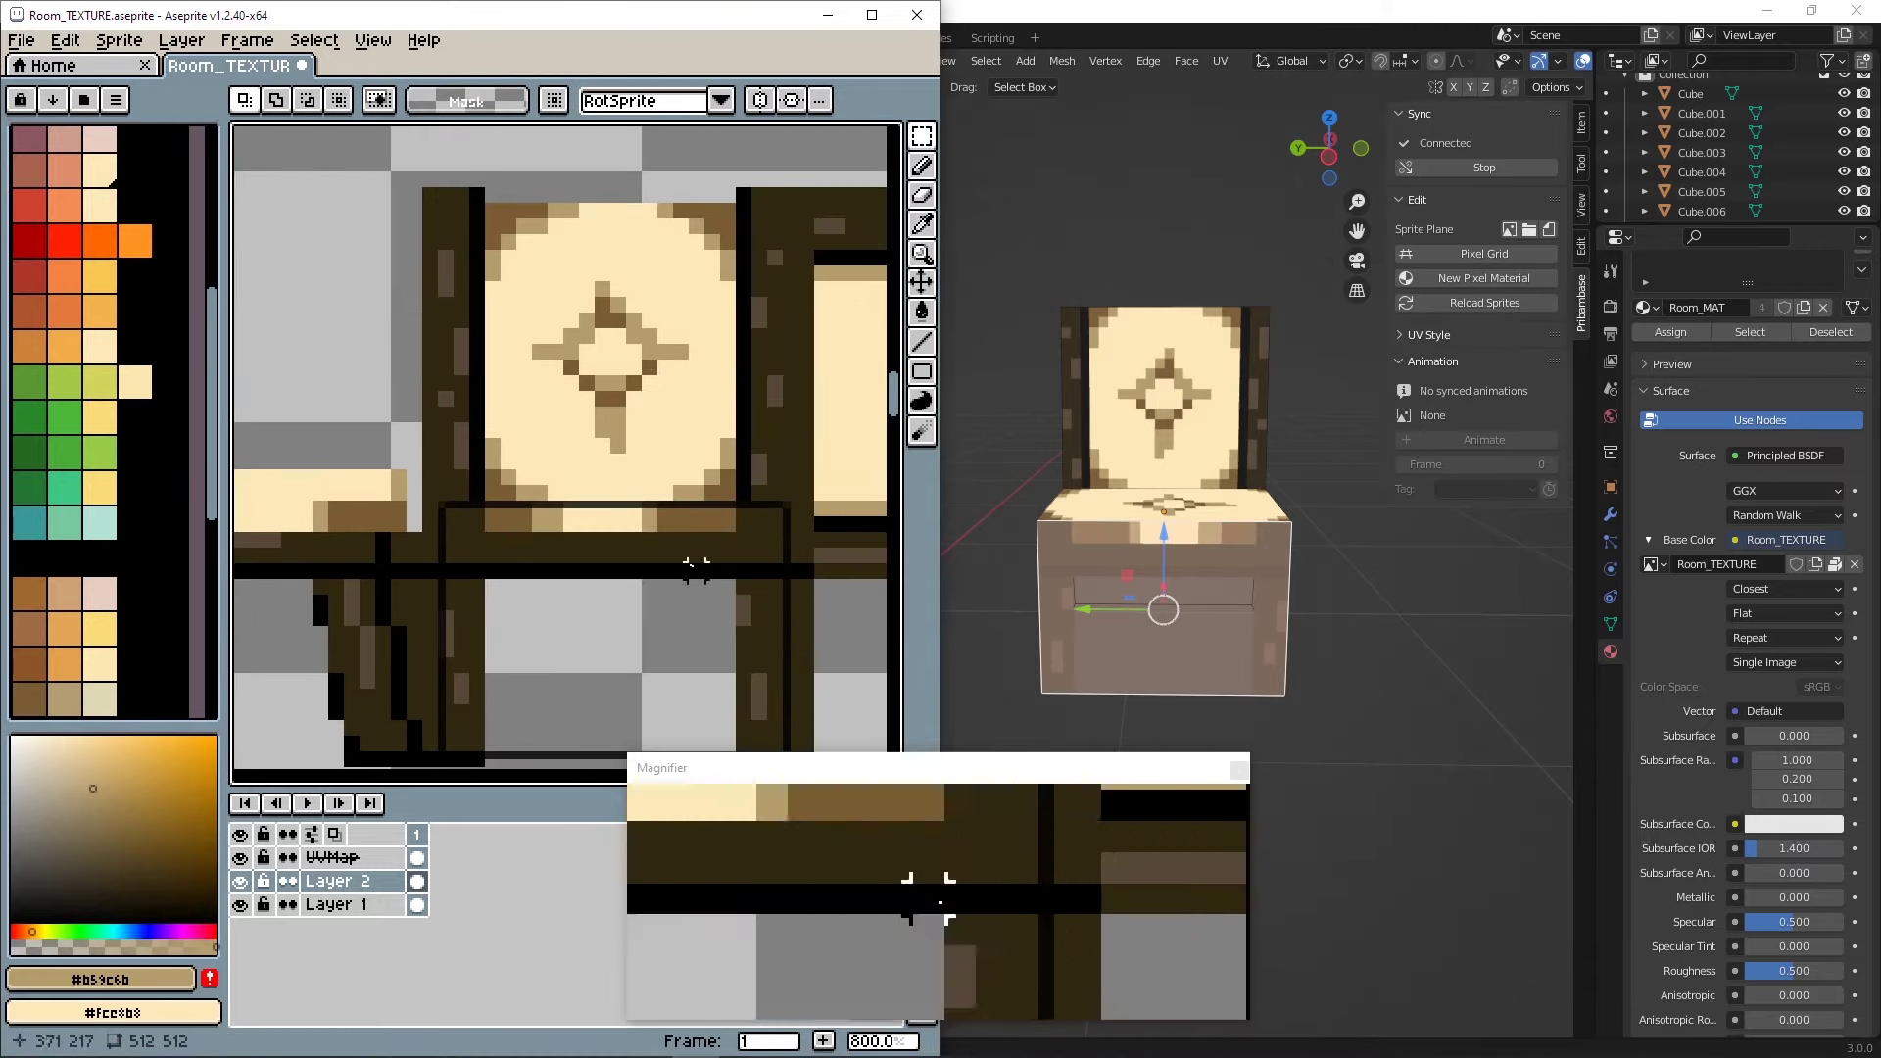
- Duplicate small sections of the front cushion strip sideways to close the gap and cover stray shading pixels
scroll(595, 529, up, 3)
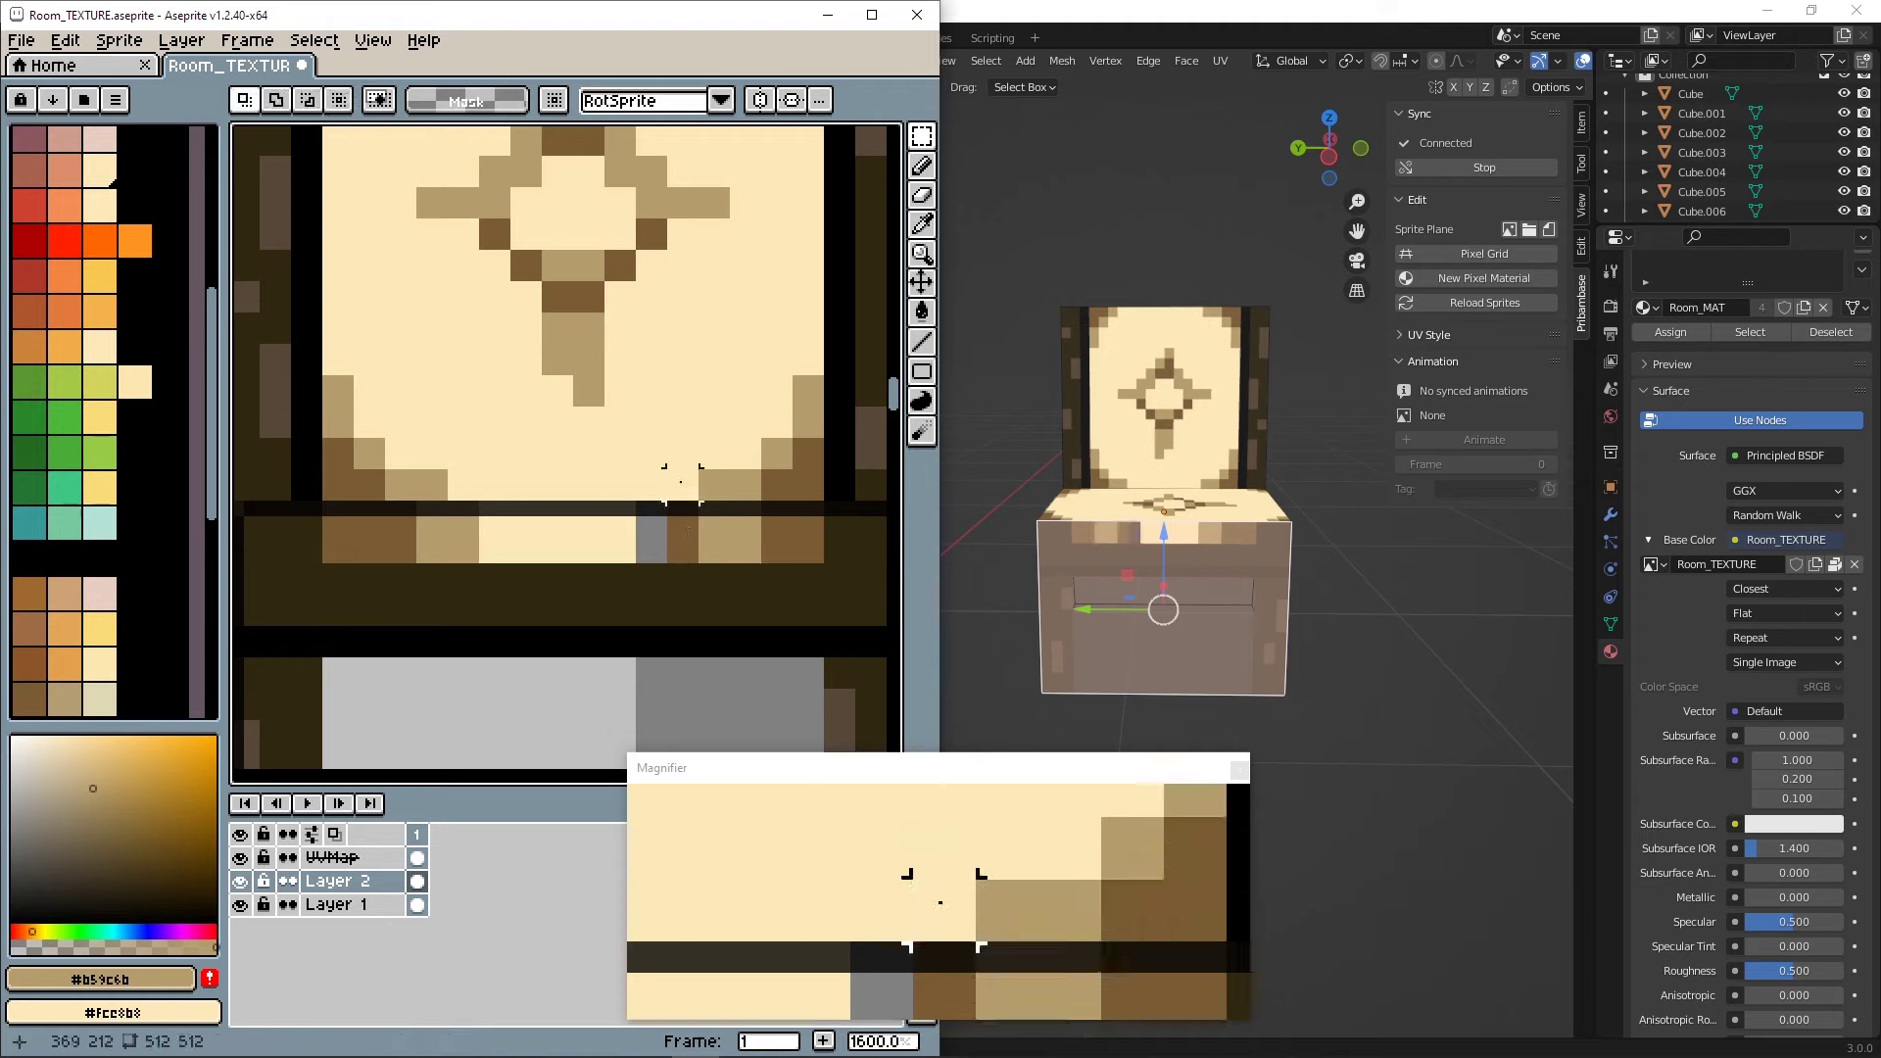
drag(493, 519, 622, 549)
ctrl+drag(529, 537, 498, 537)
key(ctrl+d)
middle_drag(457, 496, 663, 463)
drag(545, 482, 576, 505)
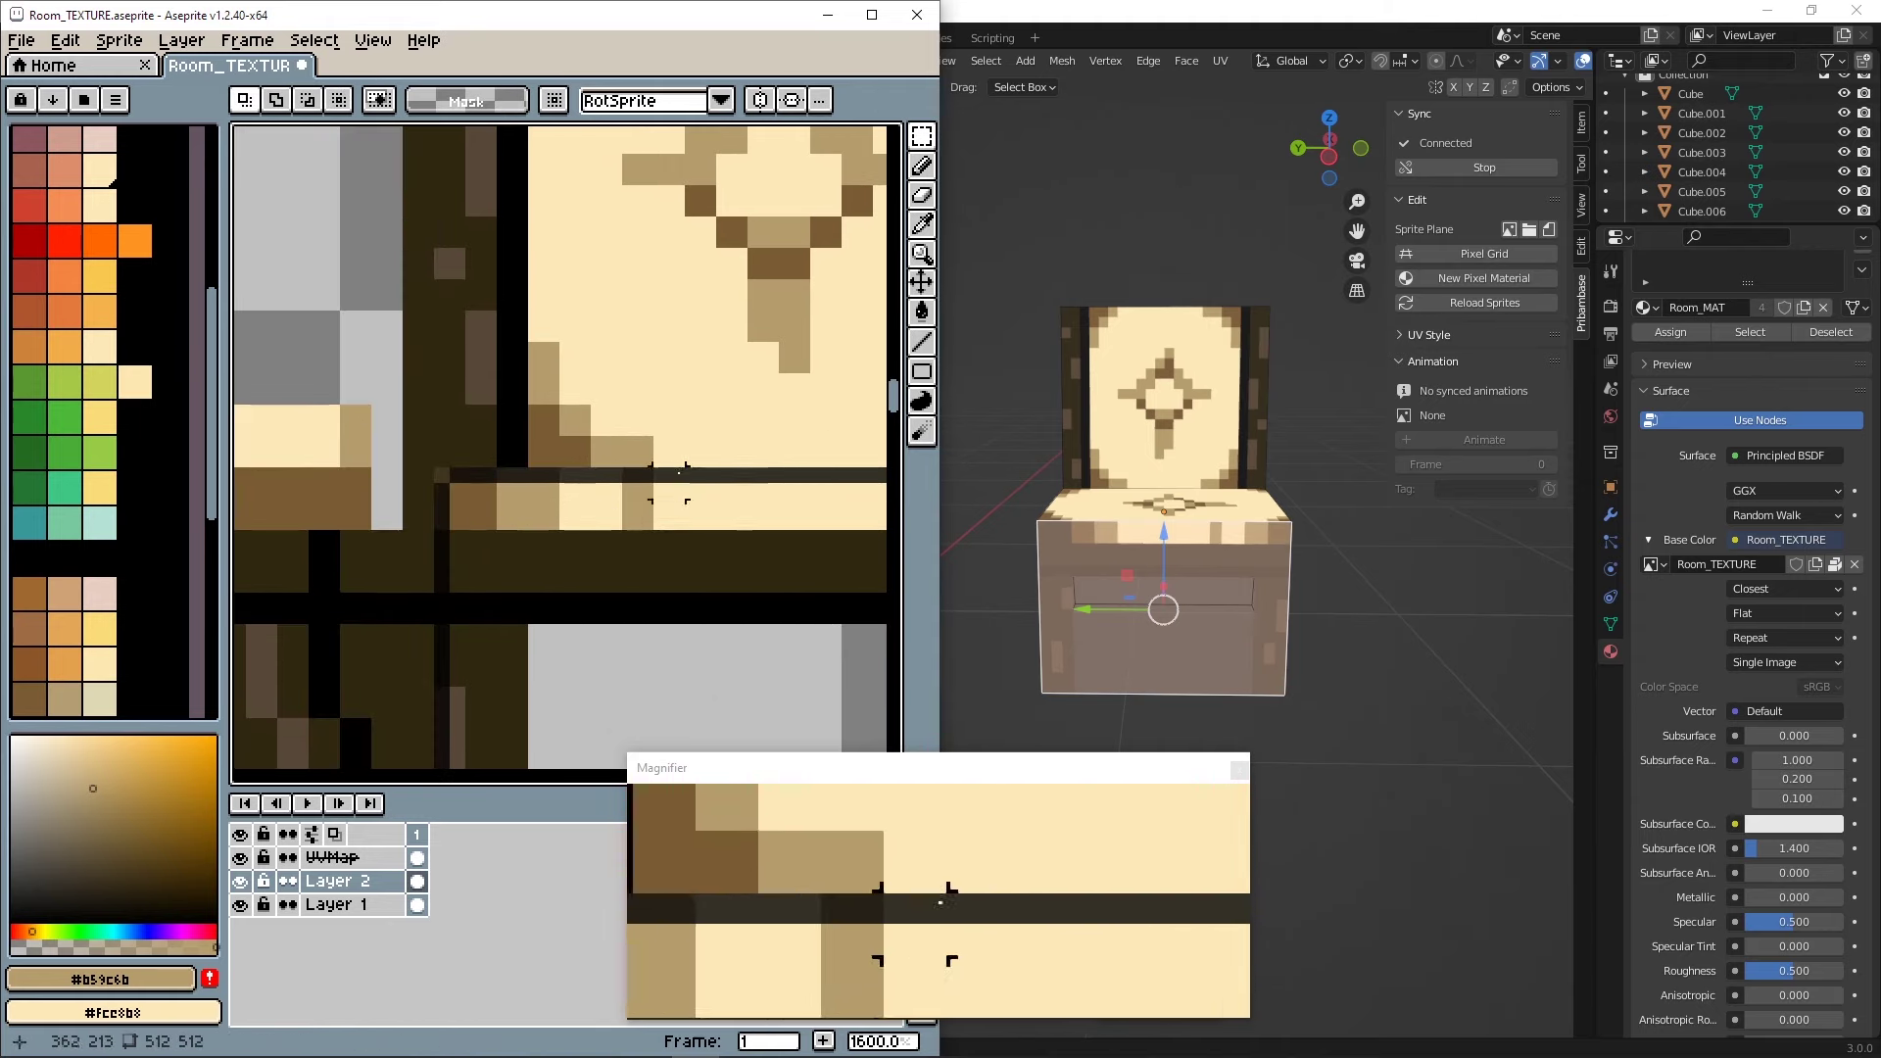
drag(678, 473, 693, 511)
ctrl+drag(676, 510, 645, 510)
key(ctrl+d)
- Copy a section of the front cushion strip to fill the remaining width, and check the chair in Blender
middle_drag(749, 441, 442, 472)
drag(711, 511, 453, 546)
ctrl+drag(453, 542, 547, 542)
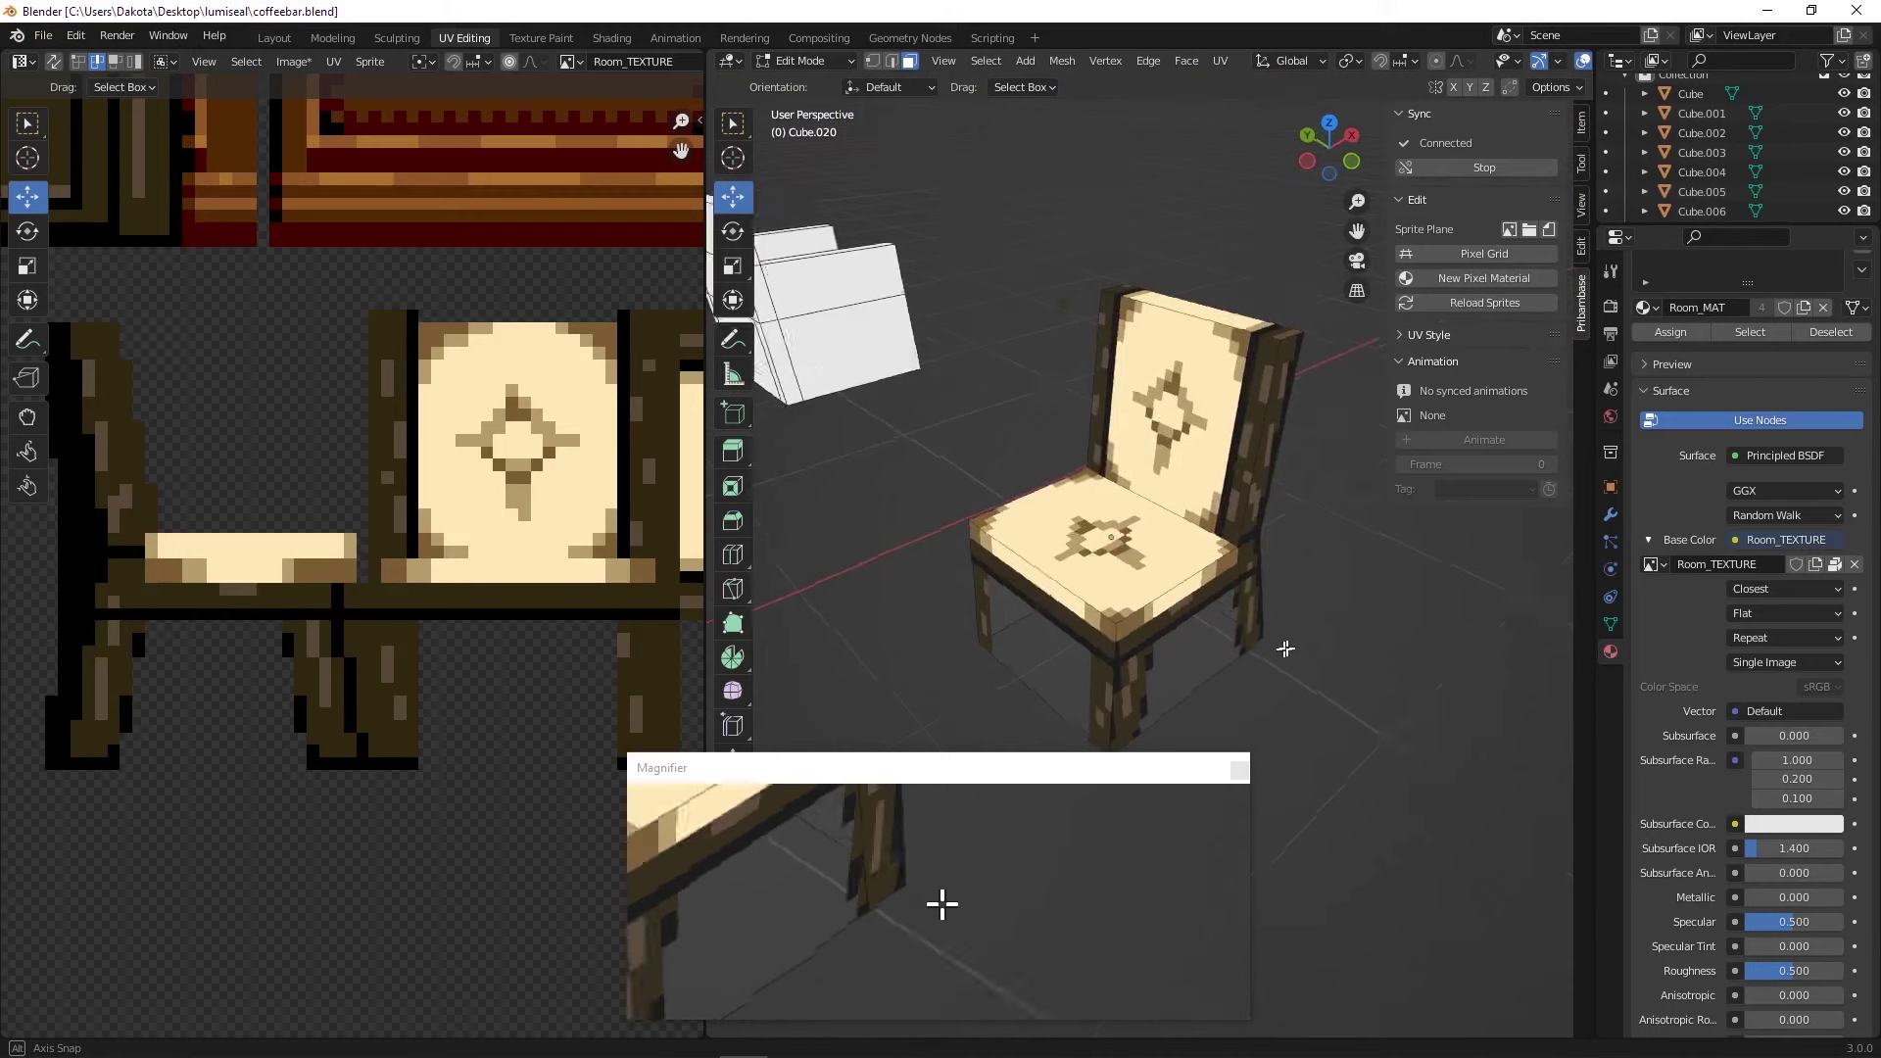
middle_drag(1284, 647, 1212, 652)
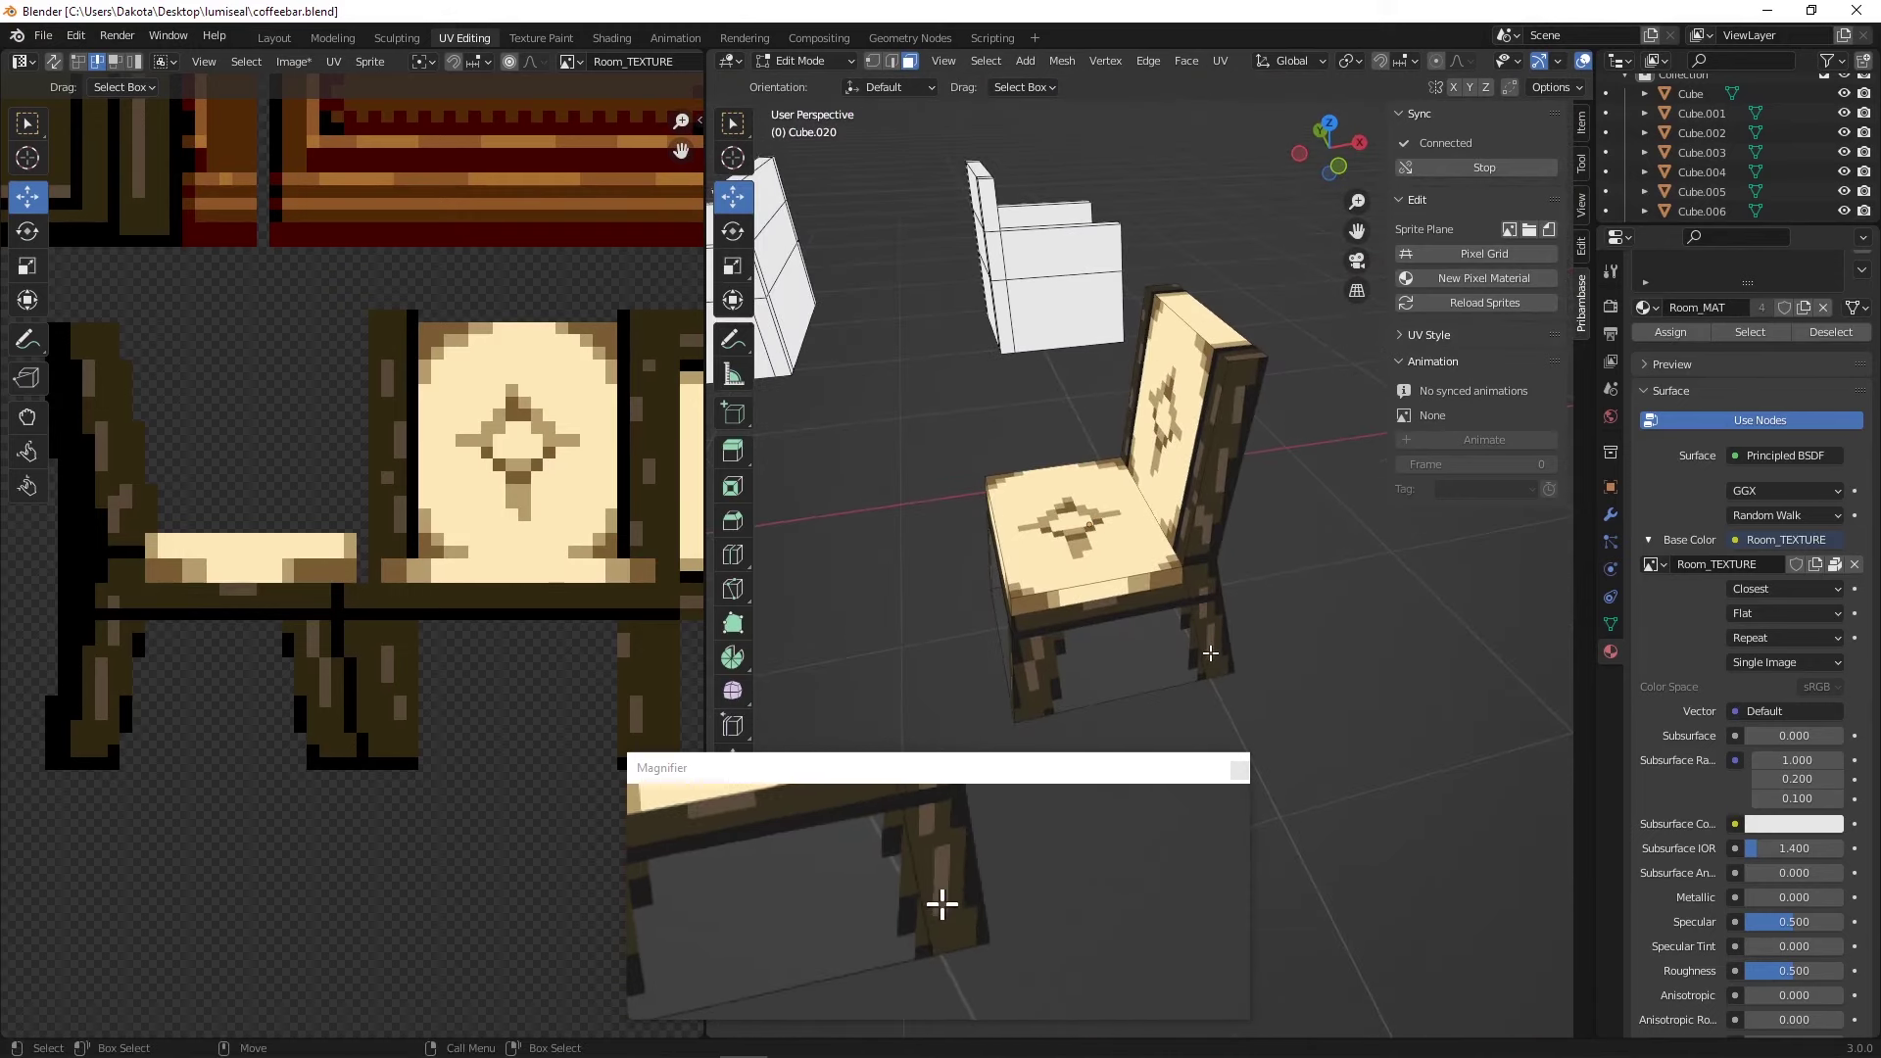